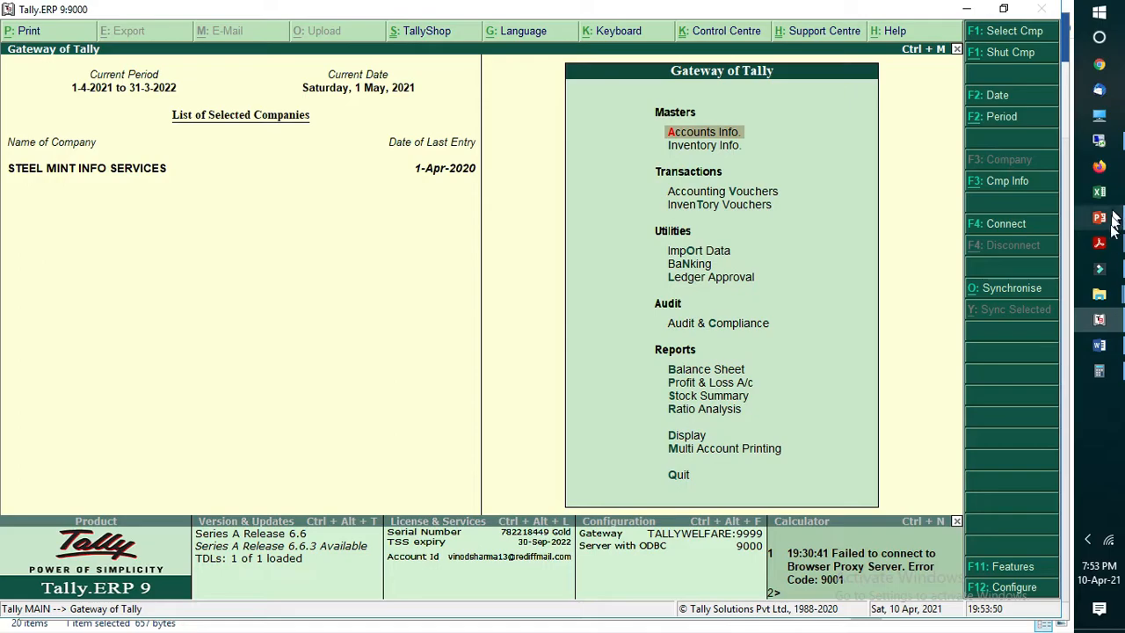
Step: Switch to Acrobat Reader and review the requirements in Accounting Requirements.pdf, including accrual basis of accounting, and return to Tally
mouse_move(1105, 253)
left_click(1008, 228)
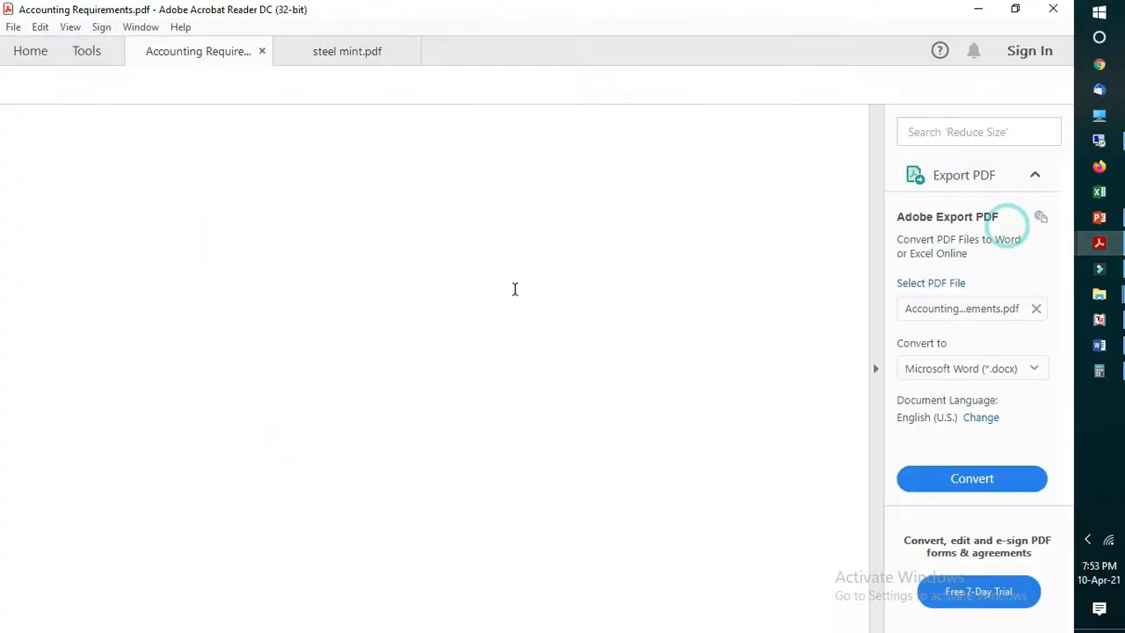
scroll(278, 390, "down", 1)
left_click(209, 299)
left_click_drag(131, 296, 344, 312)
left_click(260, 386)
left_click_drag(215, 299, 304, 343)
scroll(297, 430, "down", 1)
scroll(296, 430, "down", 1)
left_click(302, 372)
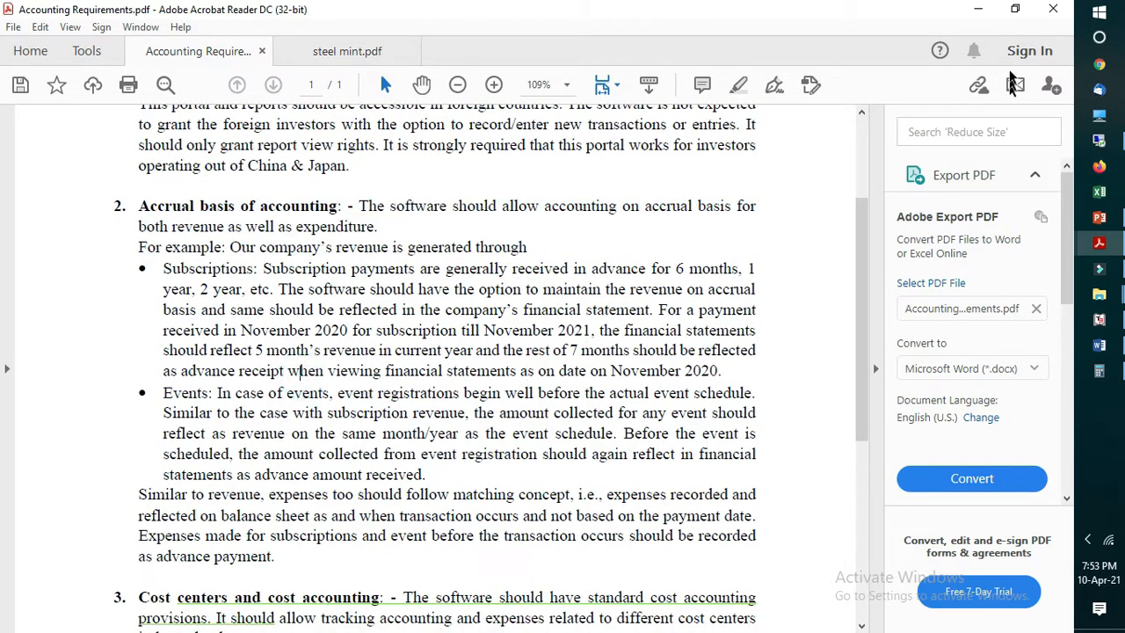
left_click(984, 18)
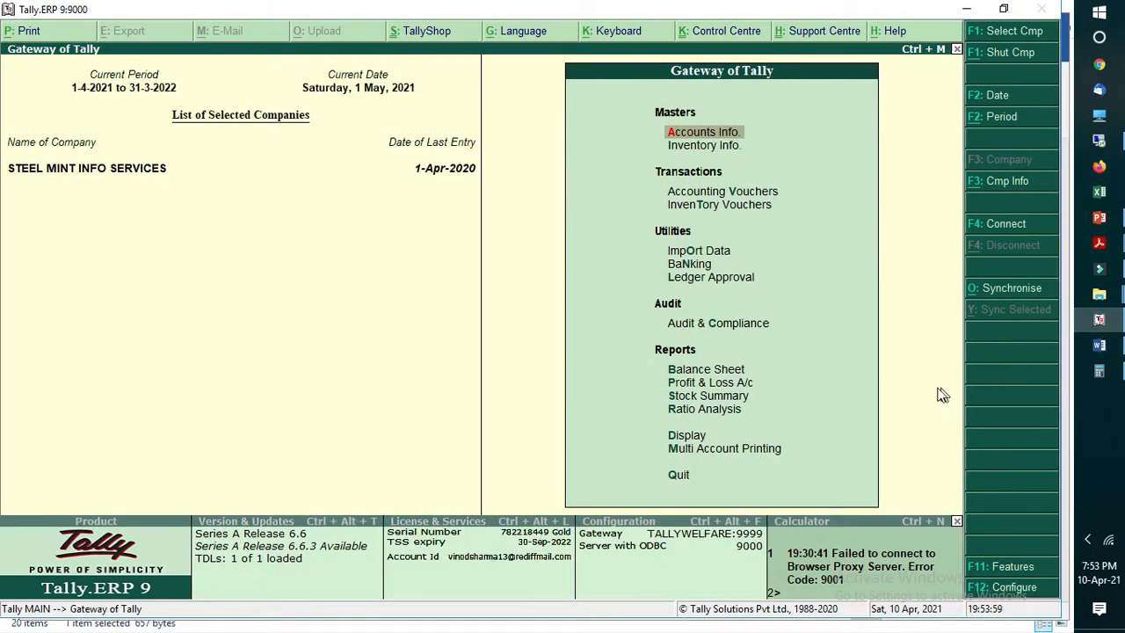
Step: Open the company's add-on features and accept them with Enable Sales Import Tool set to Yes
left_click(1002, 567)
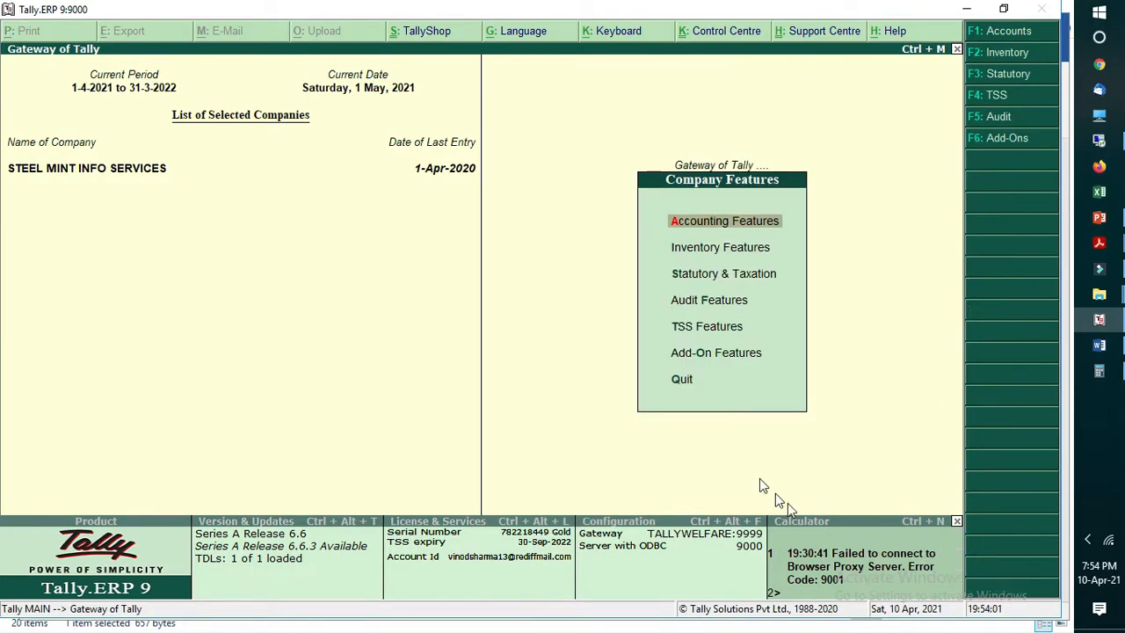
left_click(703, 360)
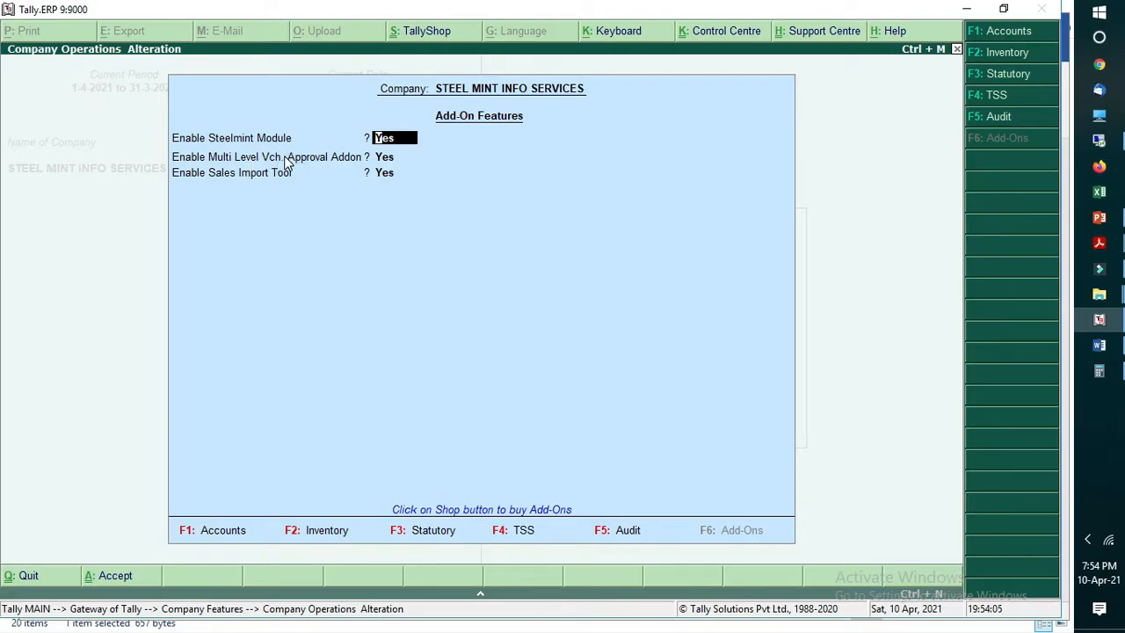
left_click(385, 176)
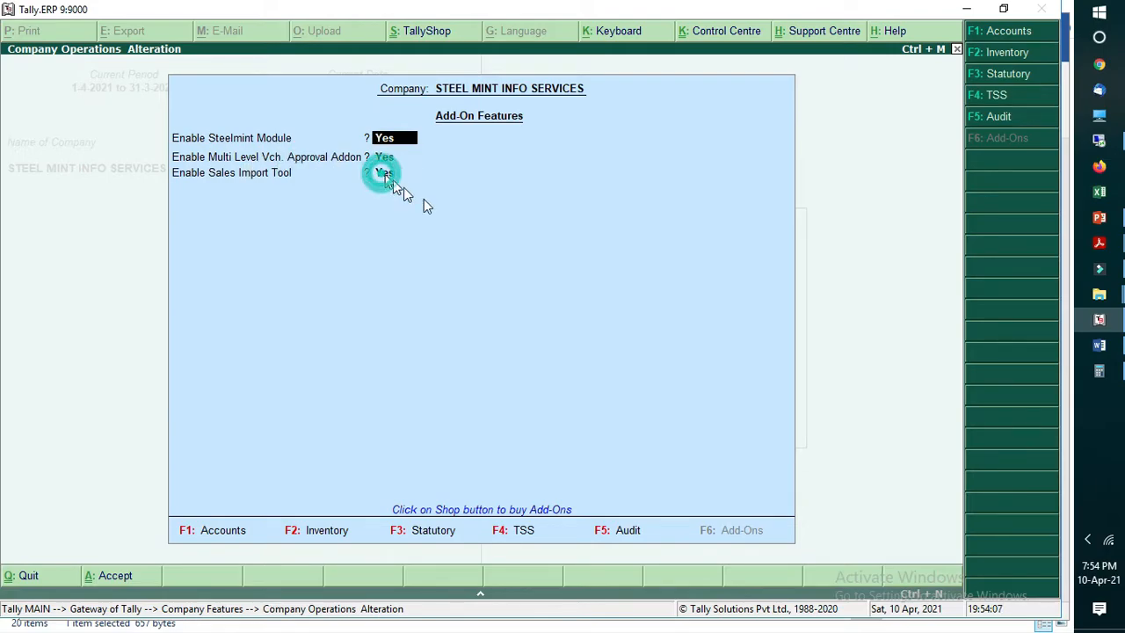
key("Return")
key("Return")
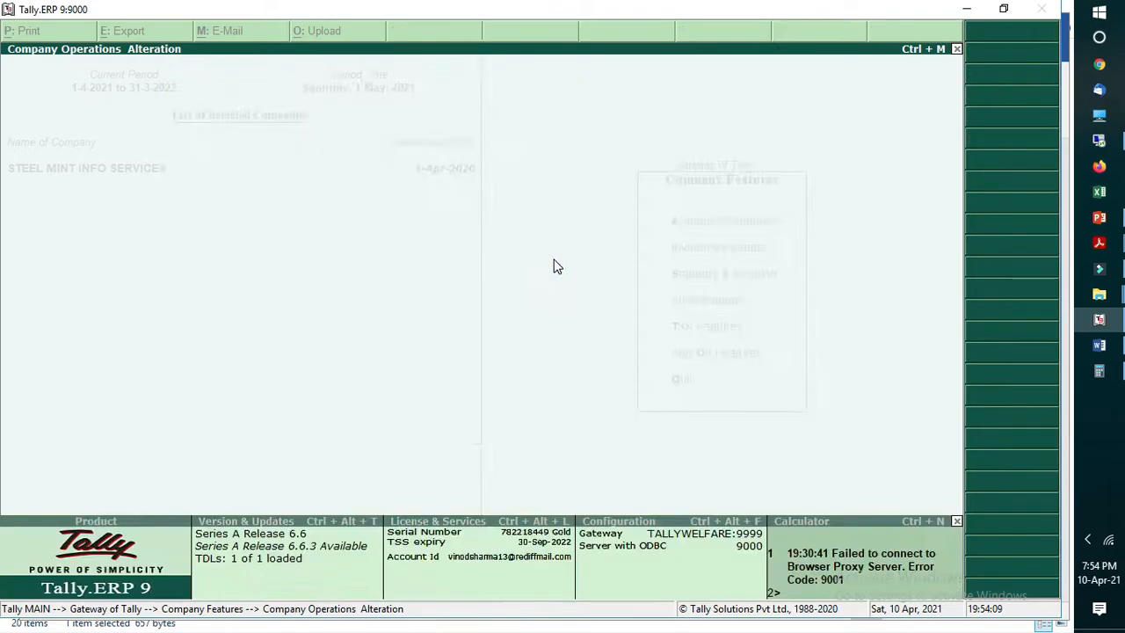
key("Escape")
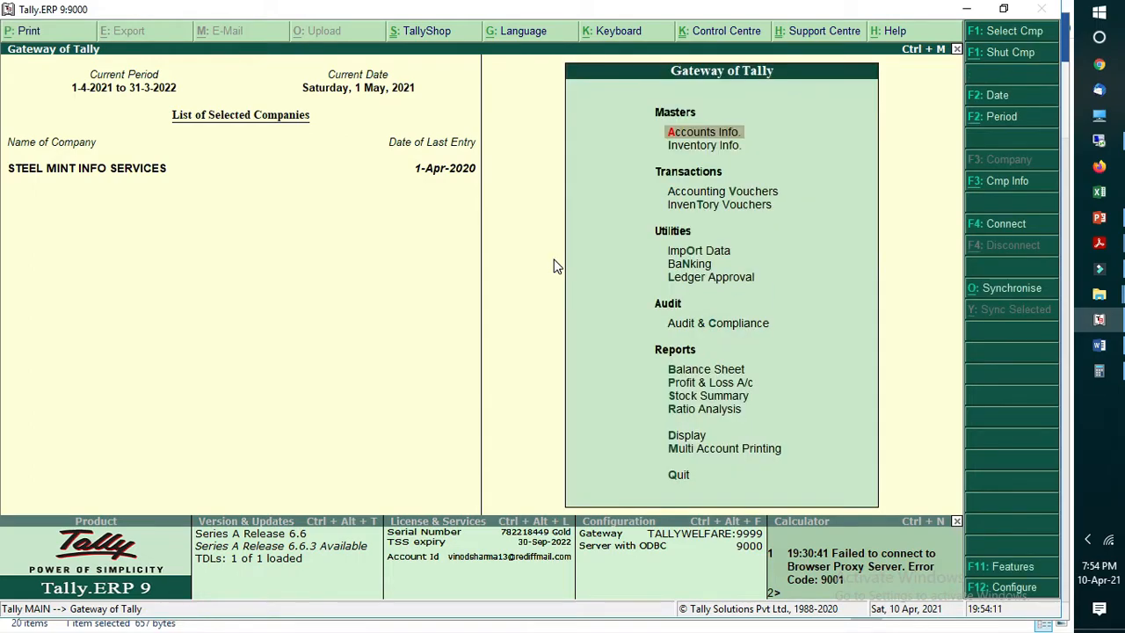
Step: Open the Sales Import tool from the Import Data utilities
key("Down")
key("Down")
key("Down")
key("Down")
key("Down")
key("Up")
key("Return")
key("Down")
key("Down")
key("Down")
key("Down")
key("Down")
key("Return")
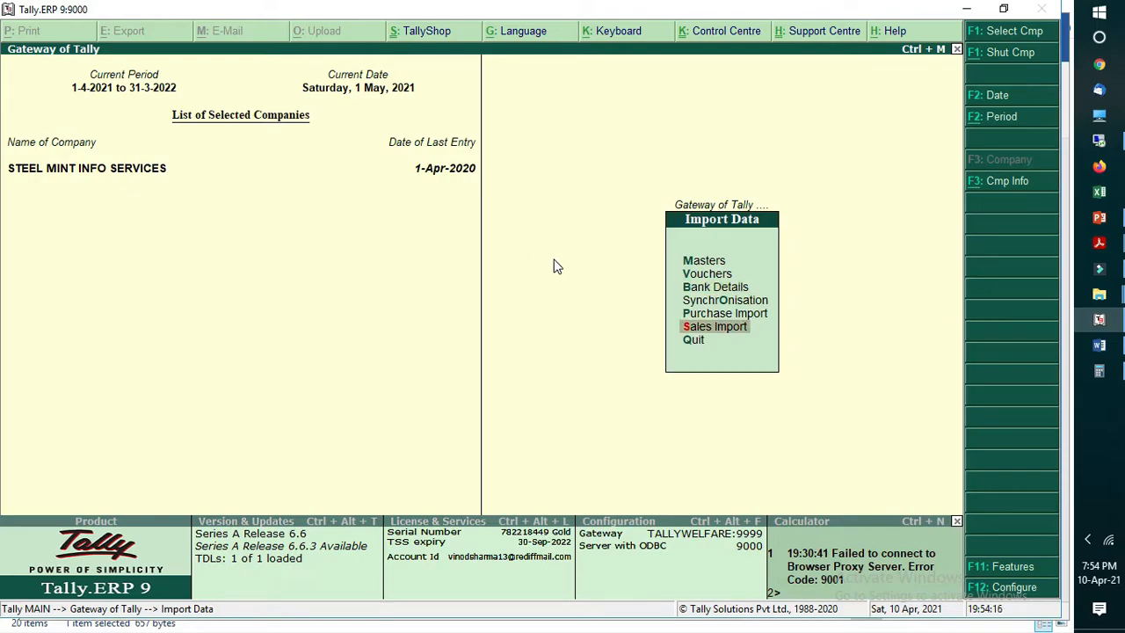
key("Return")
Step: Review the CSV file name and voucher type settings in the Sales Import form
key("BackSpace")
key("Return")
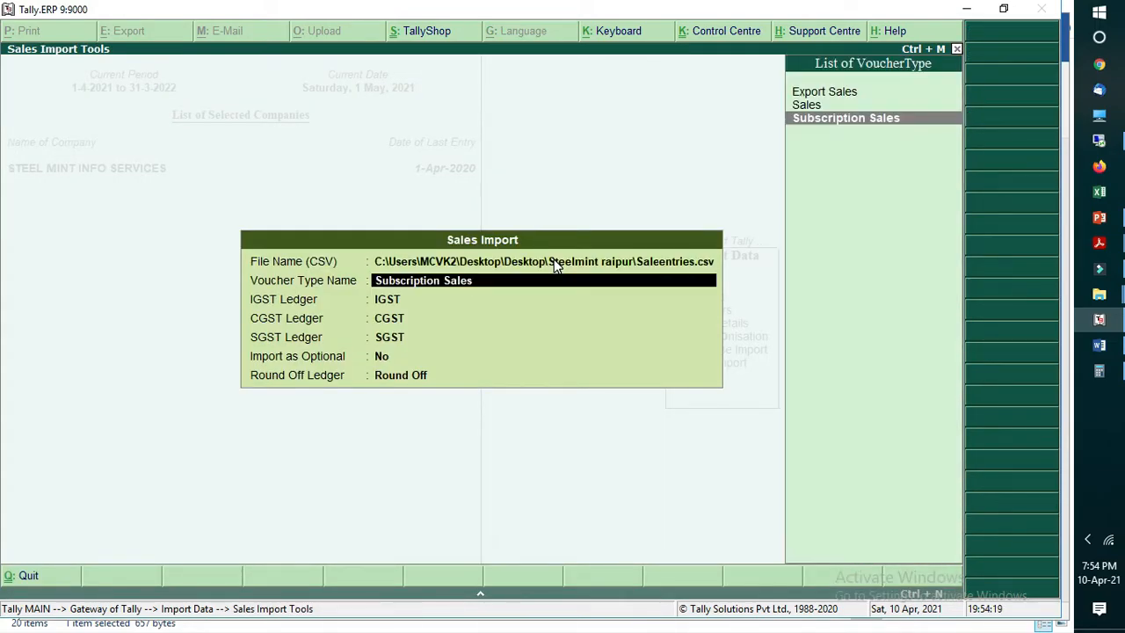
key("BackSpace")
key("Return")
key("BackSpace")
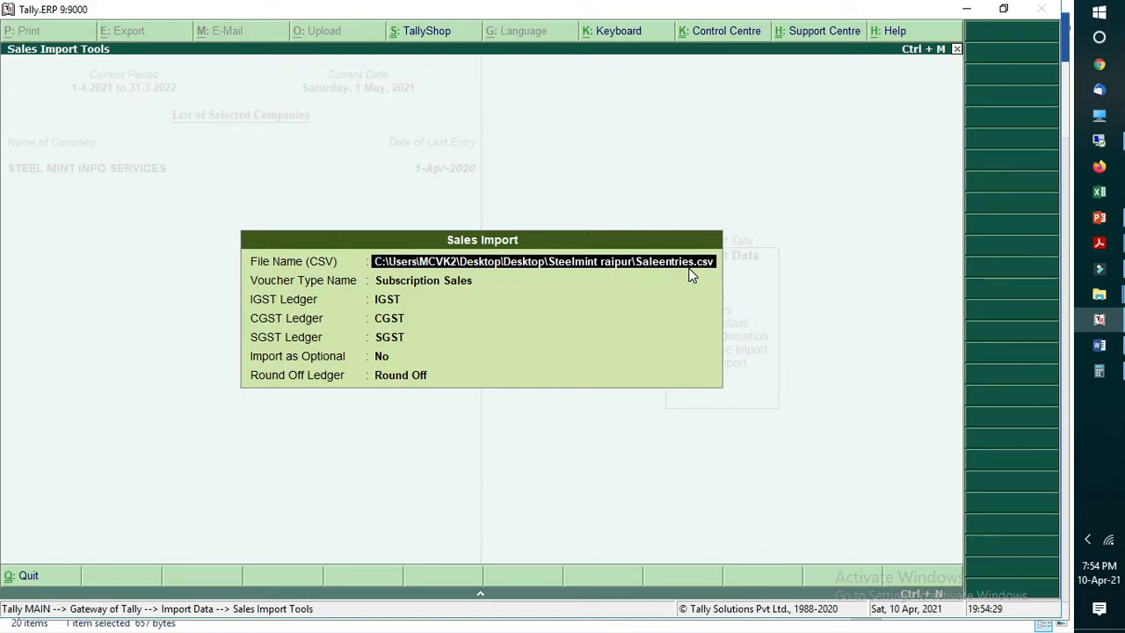
key("Return")
key("Return")
key("BackSpace")
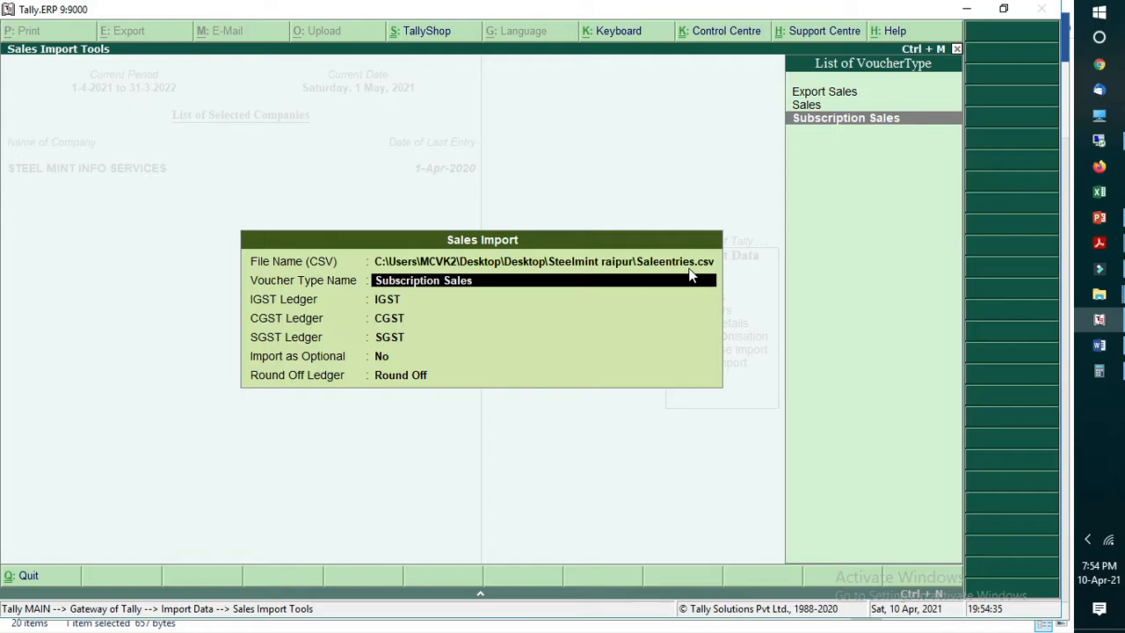
key("Return")
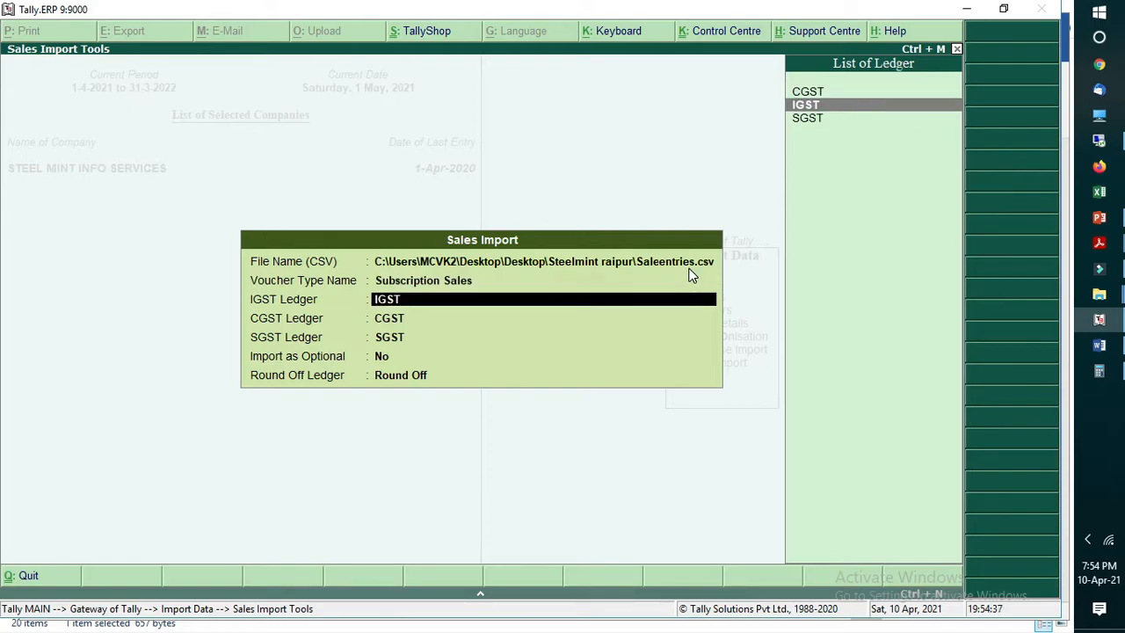
Step: Review the IGST, CGST, SGST, Import as Optional and Round Off Ledger settings, ending back on the file name
key("Return")
key("BackSpace")
key("Return")
key("BackSpace")
key("Return")
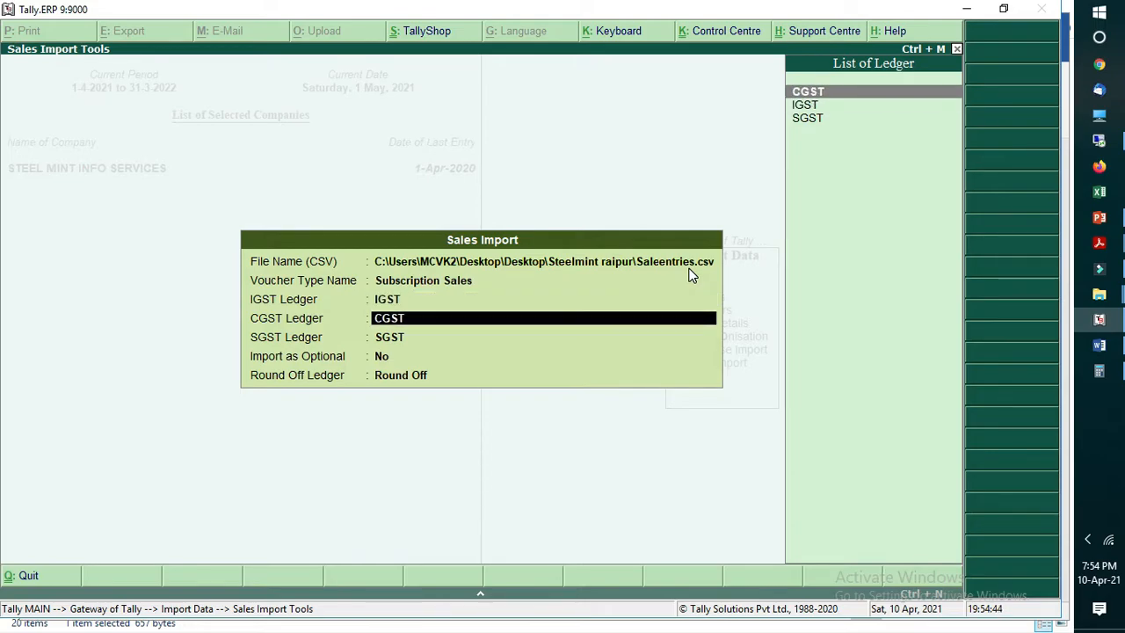
key("Return")
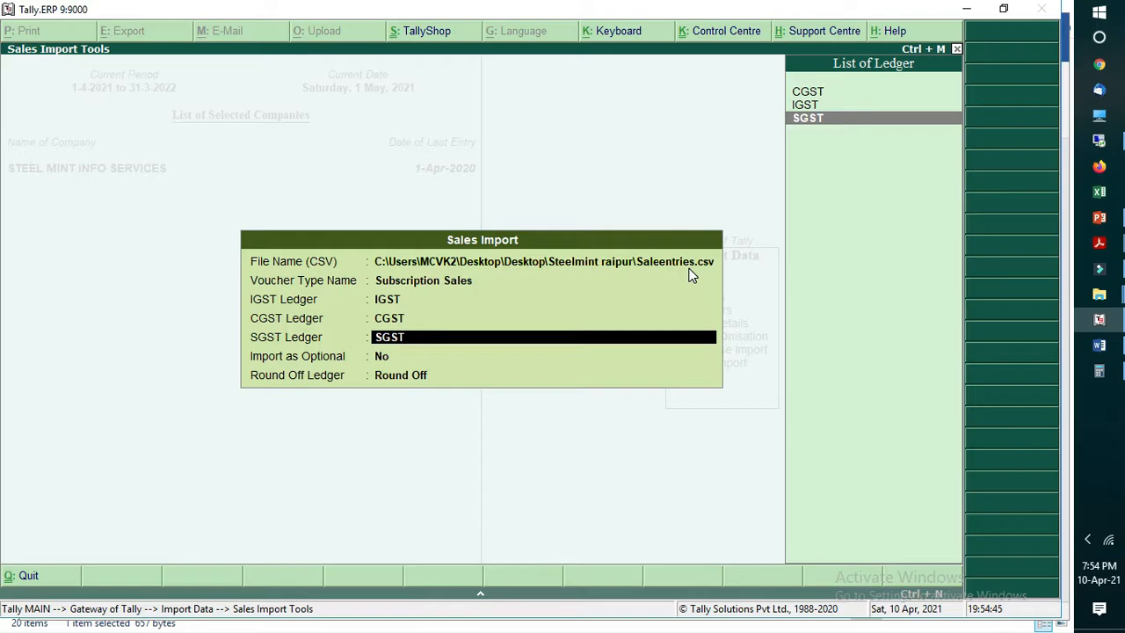
key("Return")
key("Return")
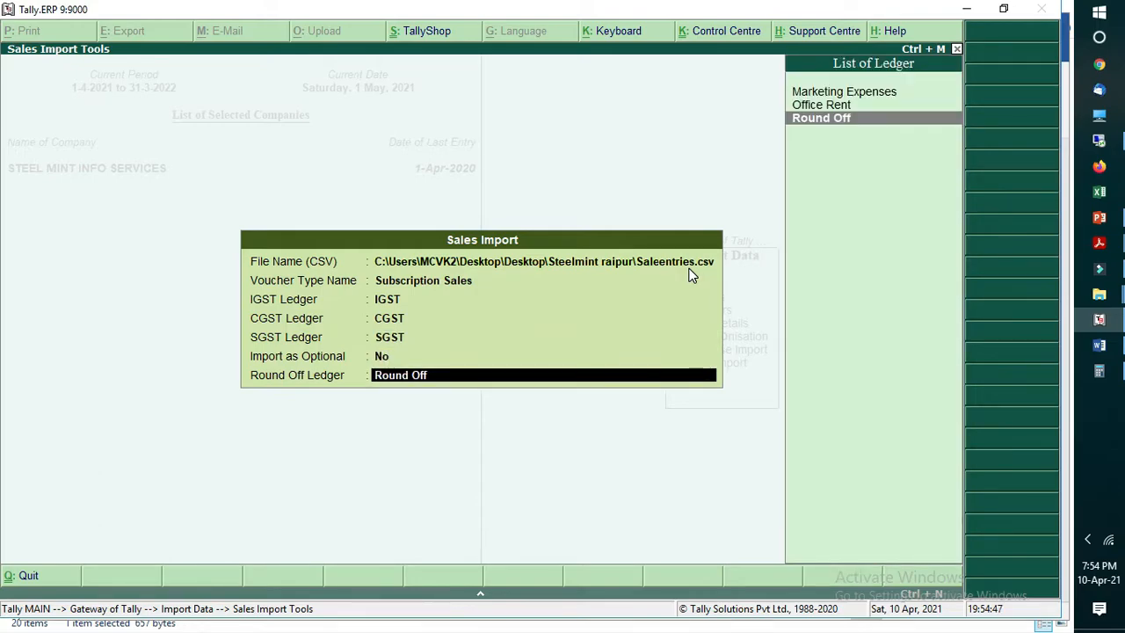
key("Up")
key("Up")
key("Return")
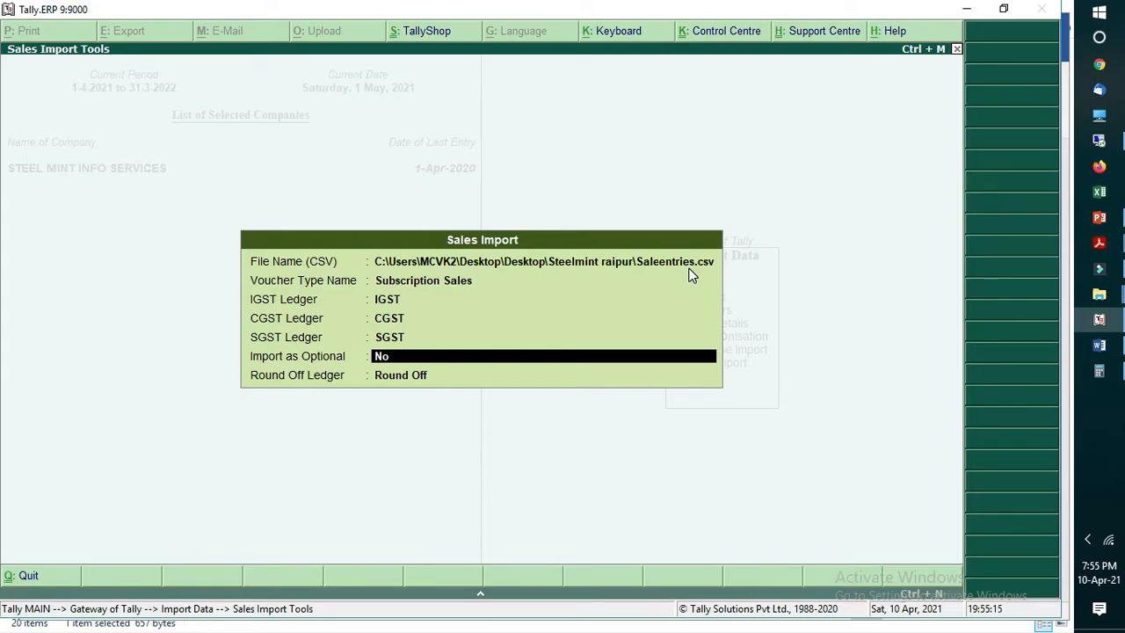
key("Up")
key("Up")
key("Up")
key("Up")
key("Up")
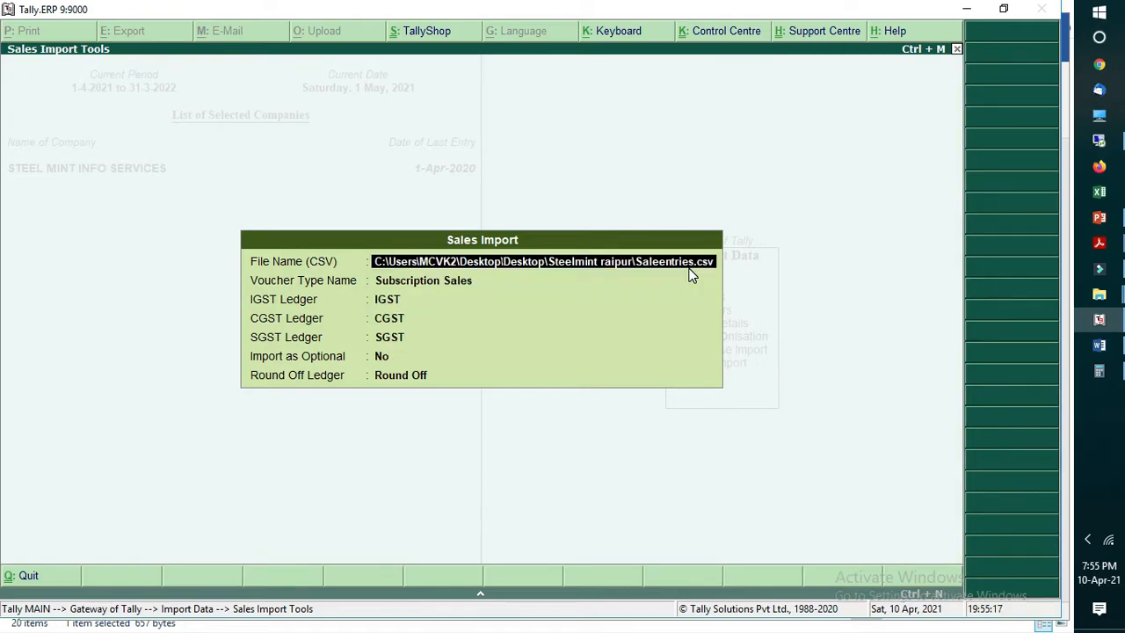
Step: Open Saleentries.csv from the Steelmint raipur folder in Excel and dismiss the Office activation wizard
left_click(1099, 295)
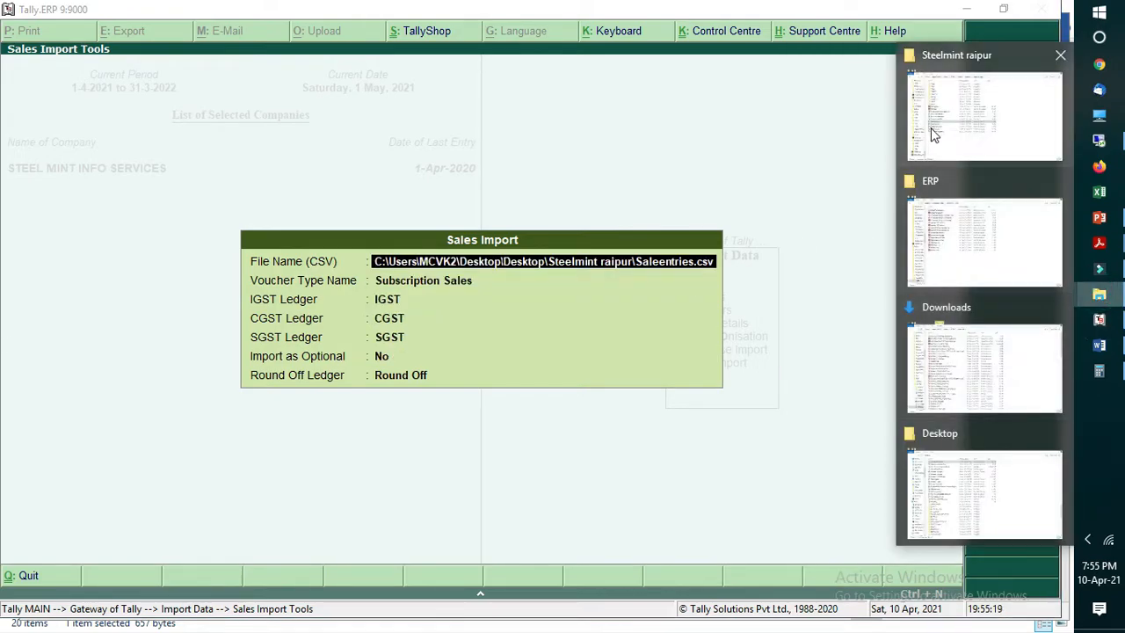
left_click(933, 134)
double_click(204, 363)
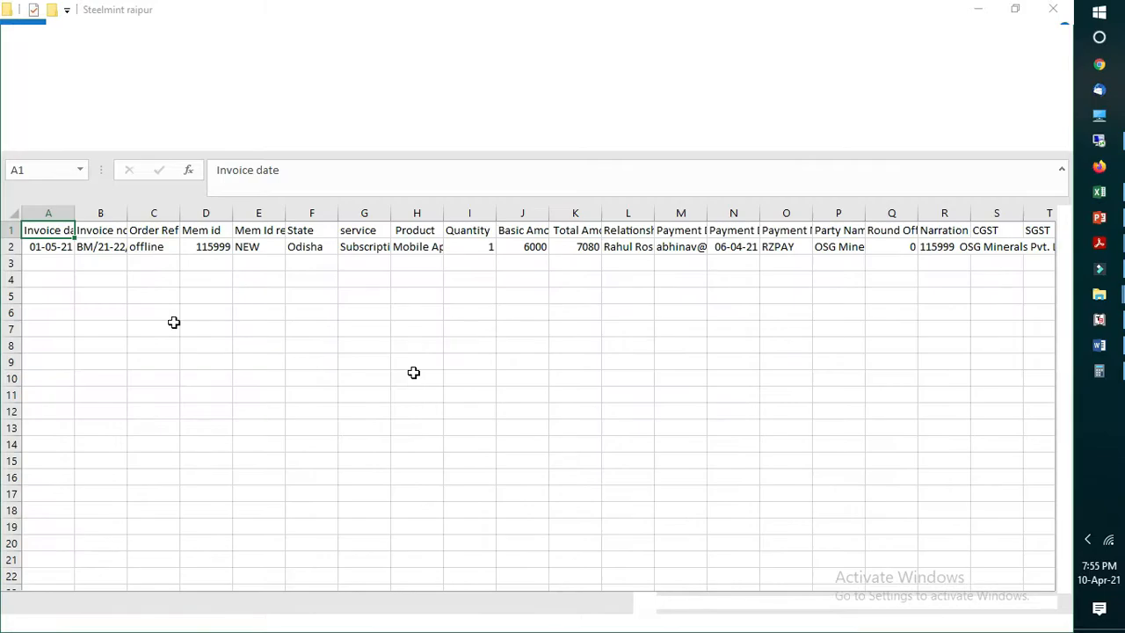
left_click(211, 299)
left_click(49, 246)
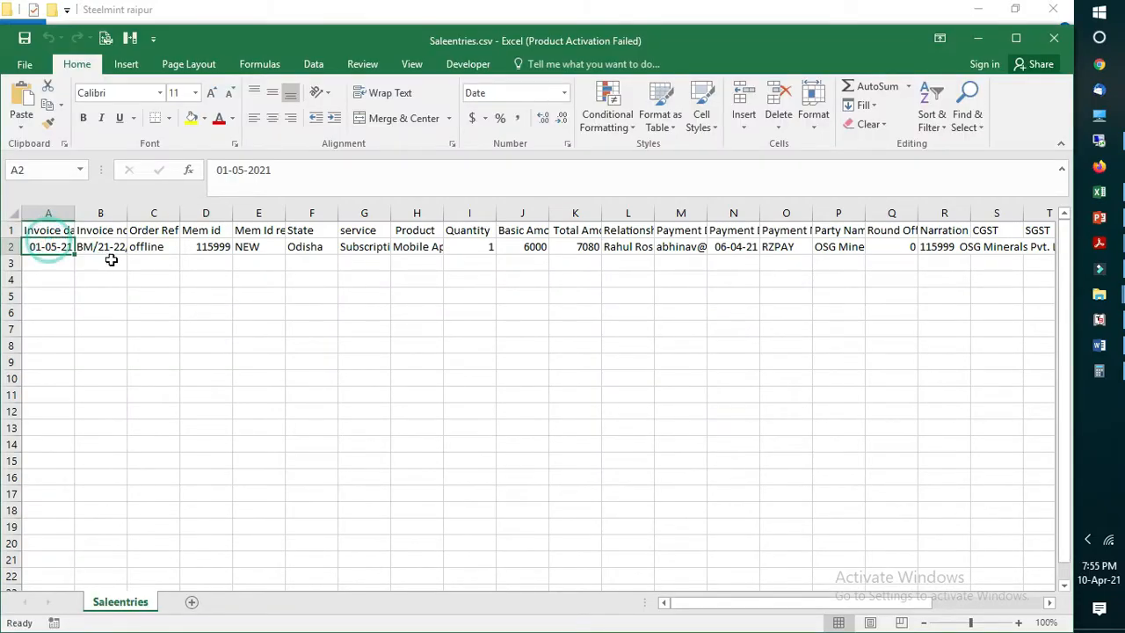
key("Up")
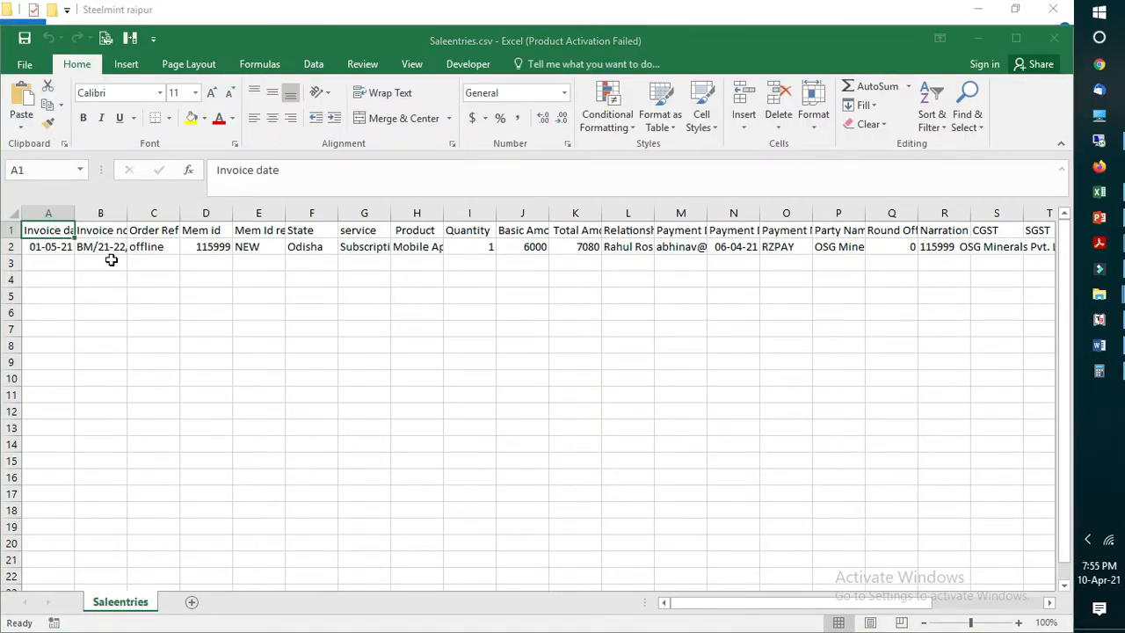
left_click(699, 498)
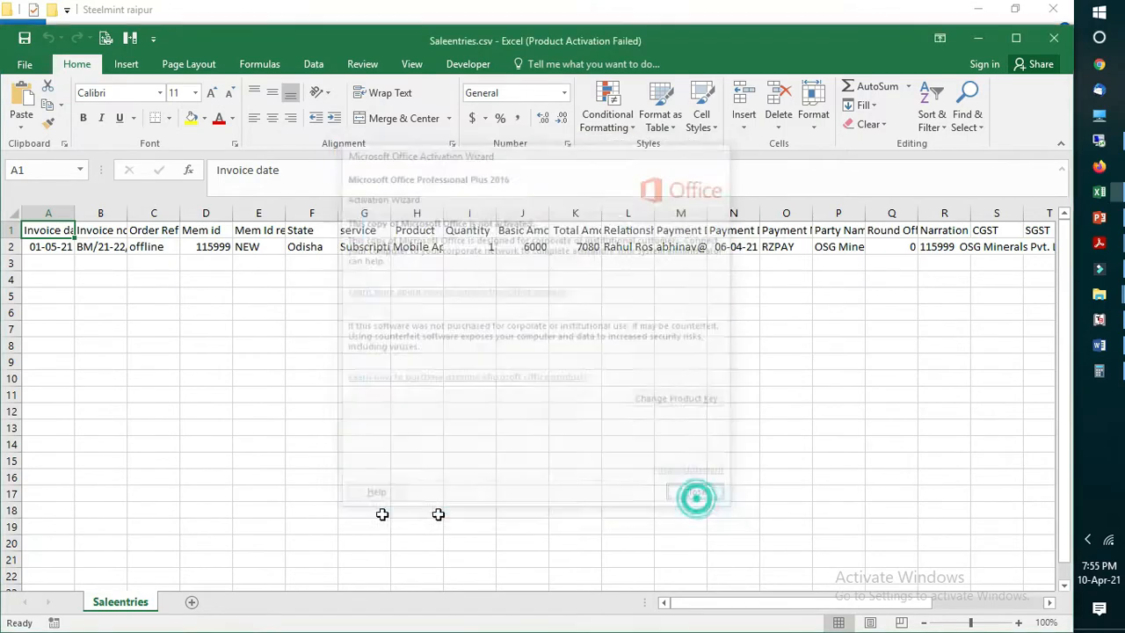
Step: Auto-fit the Invoice date, Invoice no. and Order Ref No columns to their contents
double_click(77, 213)
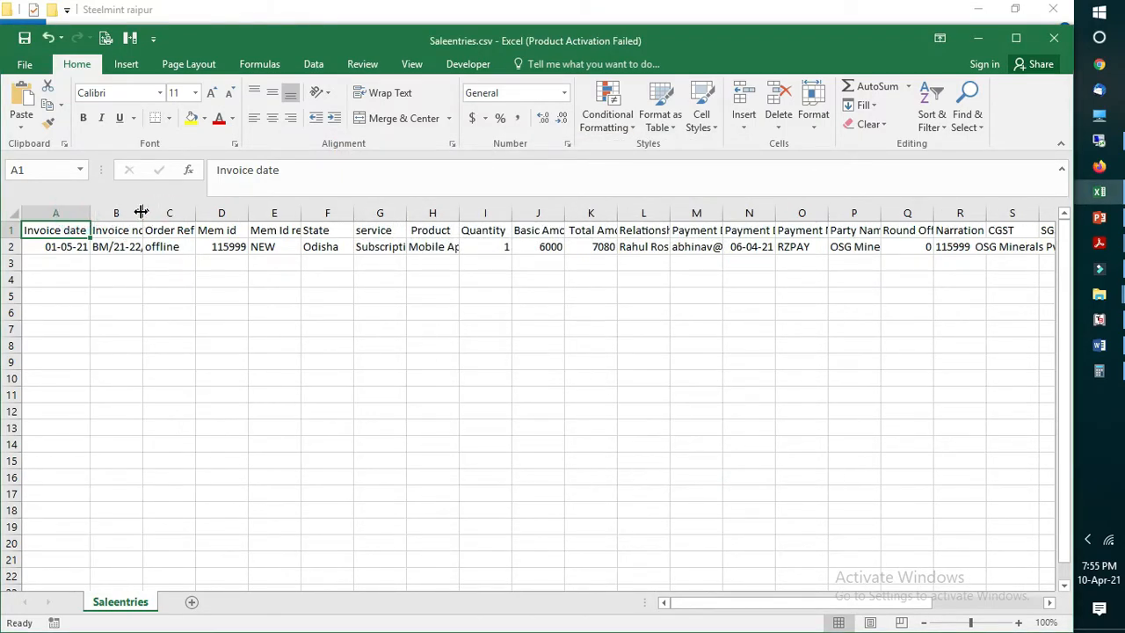
double_click(143, 214)
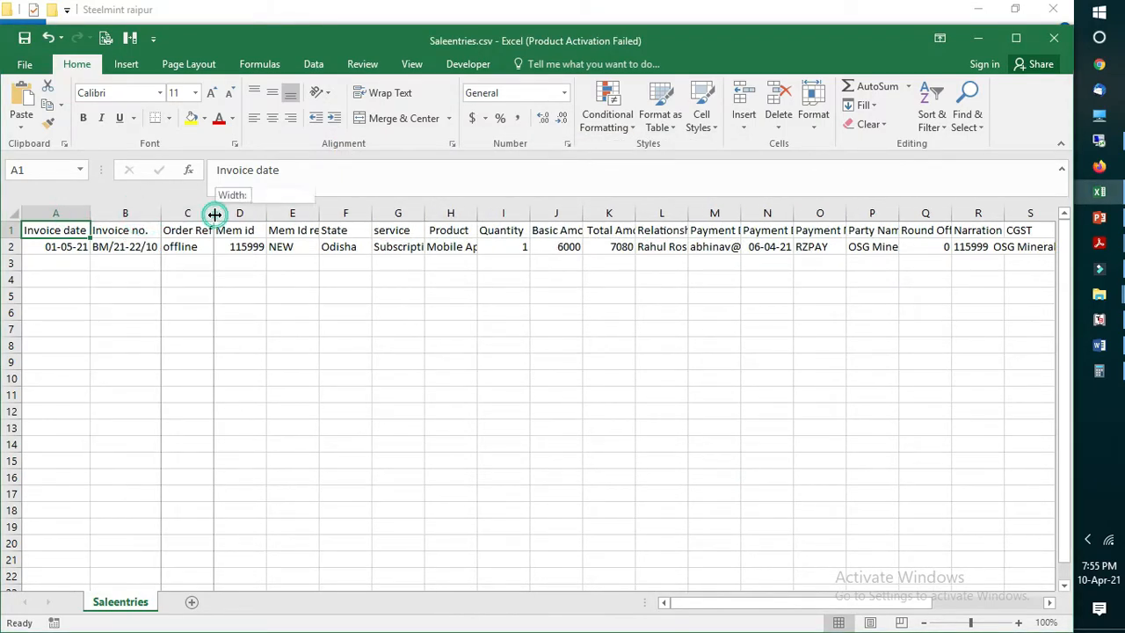
double_click(215, 214)
double_click(295, 213)
left_click(431, 277)
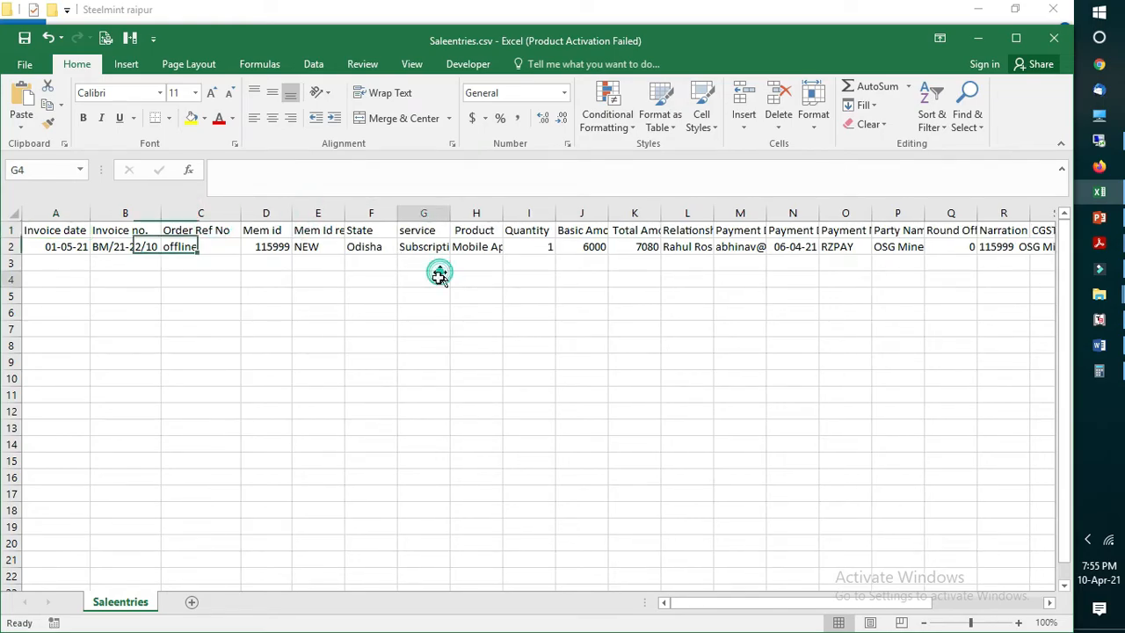
Step: Enter a comma, a semicolon and a double quotation mark in cells G6, G7 and G8
left_click(402, 318)
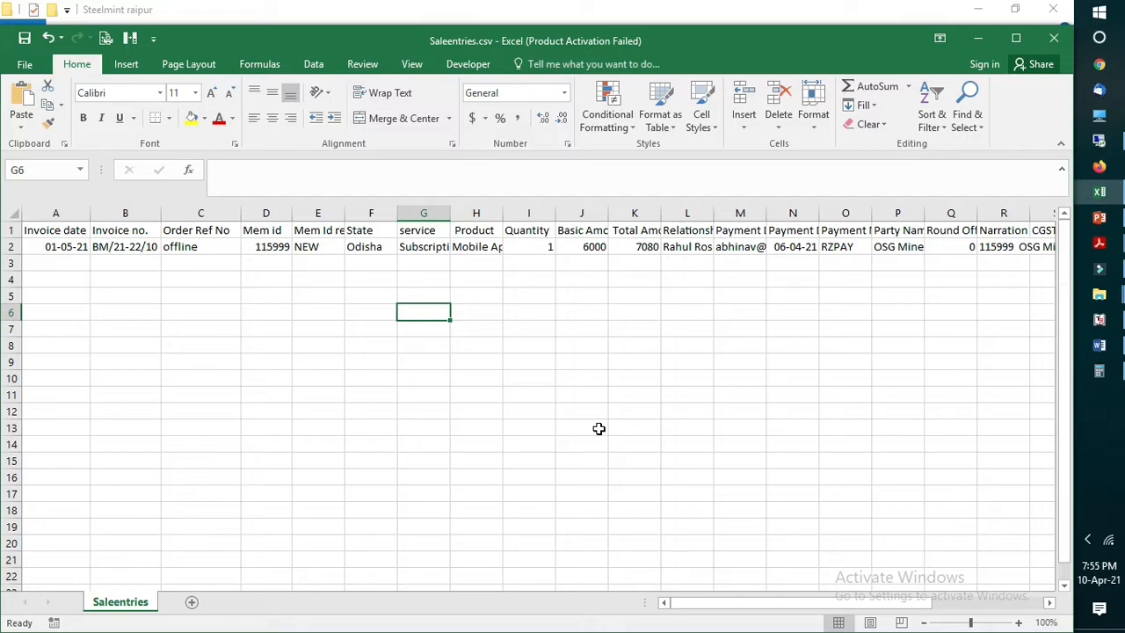
type(",")
key("Return")
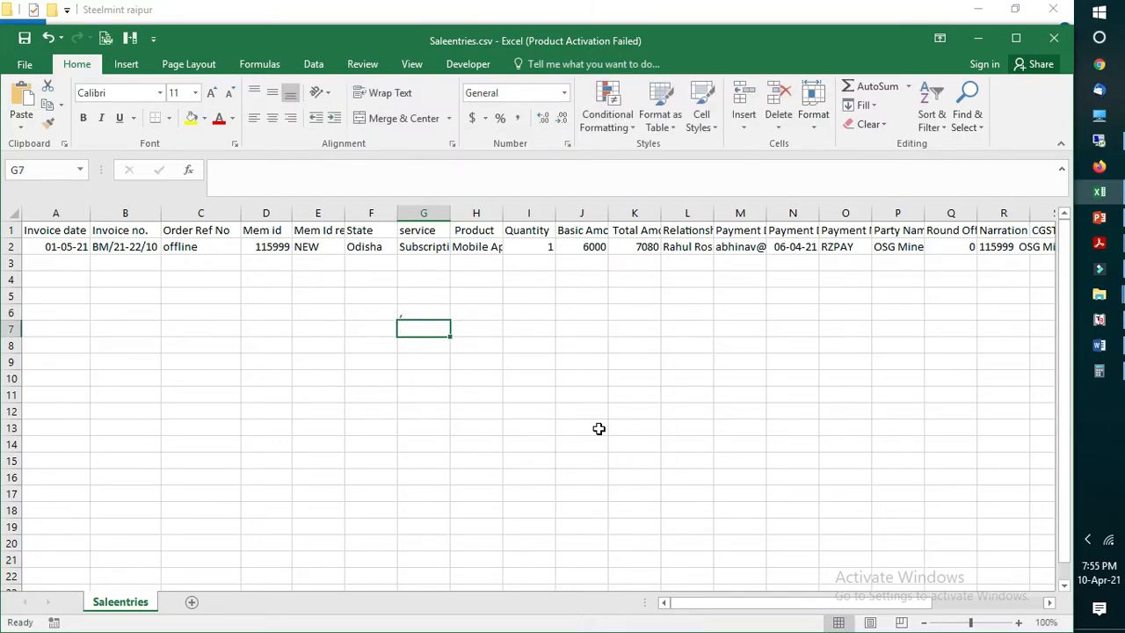
type(";")
key("Return")
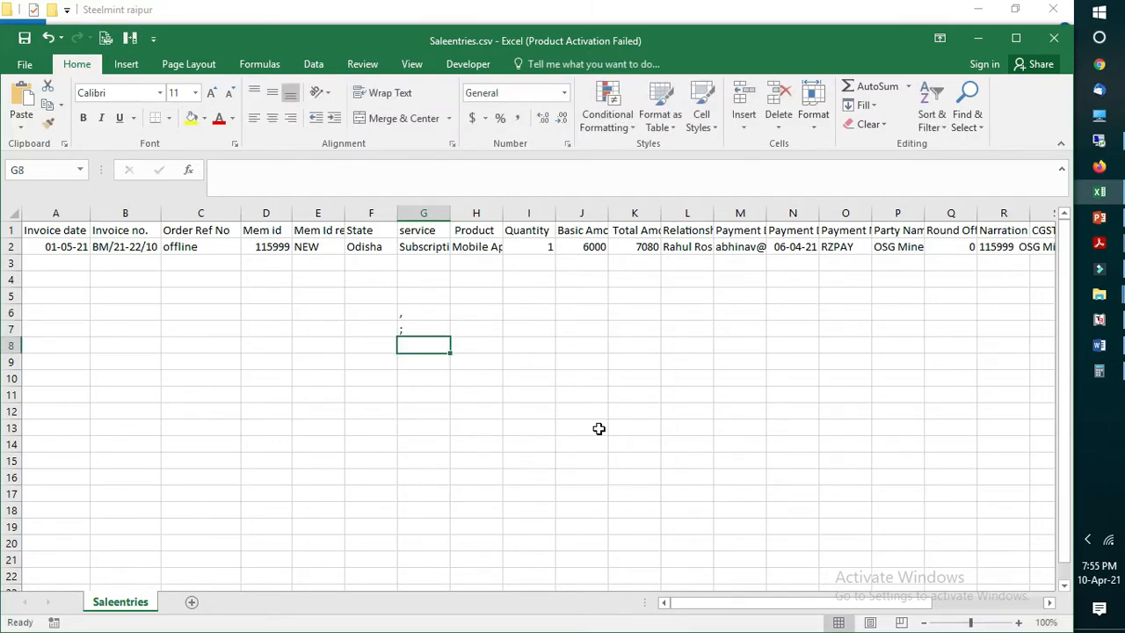
type("\"")
key("Return")
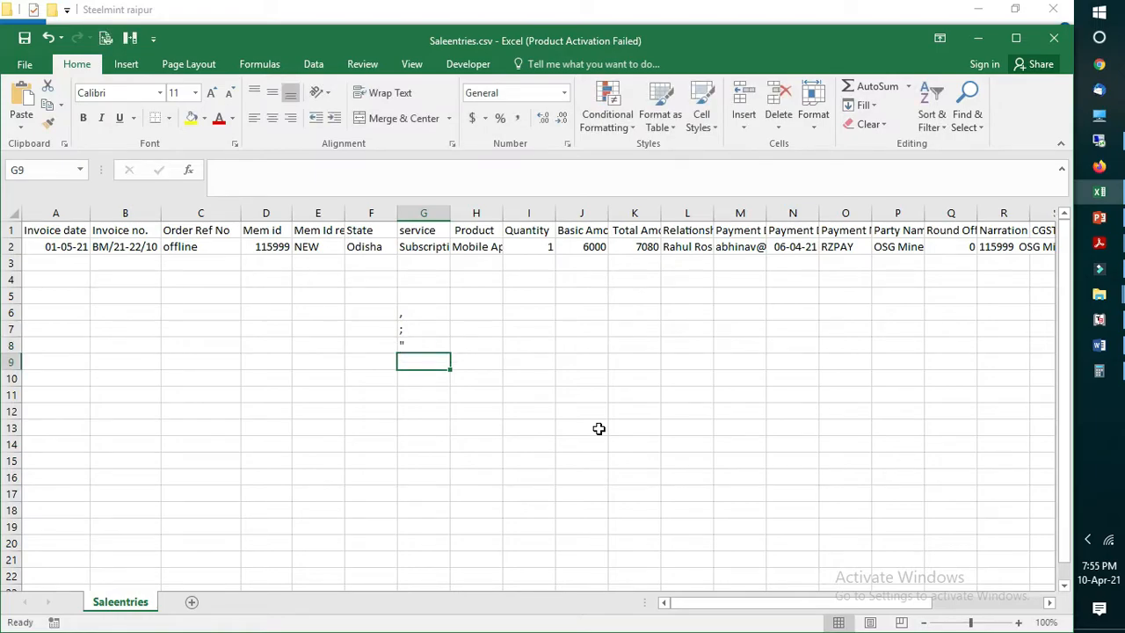
key("Return")
key("Up")
key("Up")
type("'")
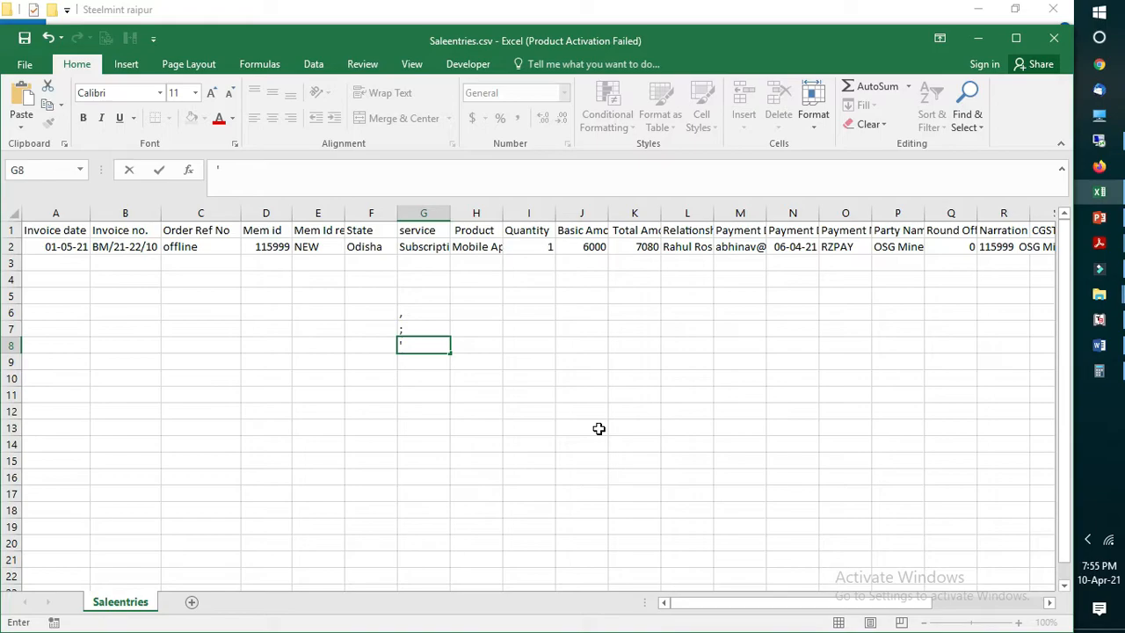
key("Escape")
Step: Clear the sample punctuation marks from cells G6 to G8
key("Up")
key("Up")
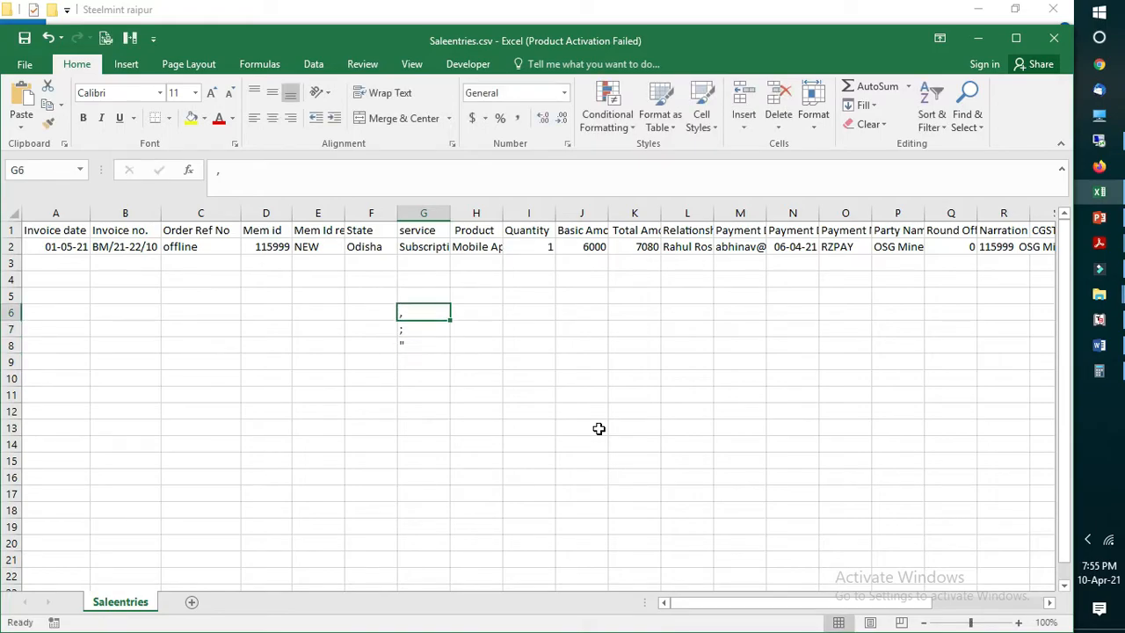
key("shift+Down")
key("shift+Down")
key("Delete")
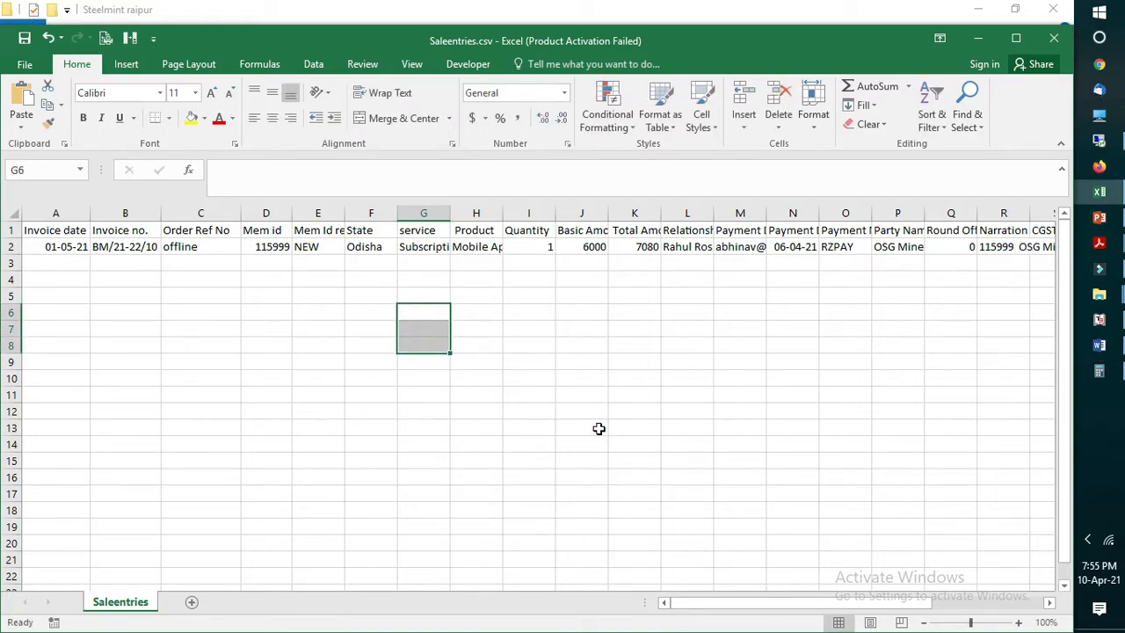
Step: Look through the header columns of the sales sheet from Invoice date across to Journal Credit Ledger
left_click(70, 247)
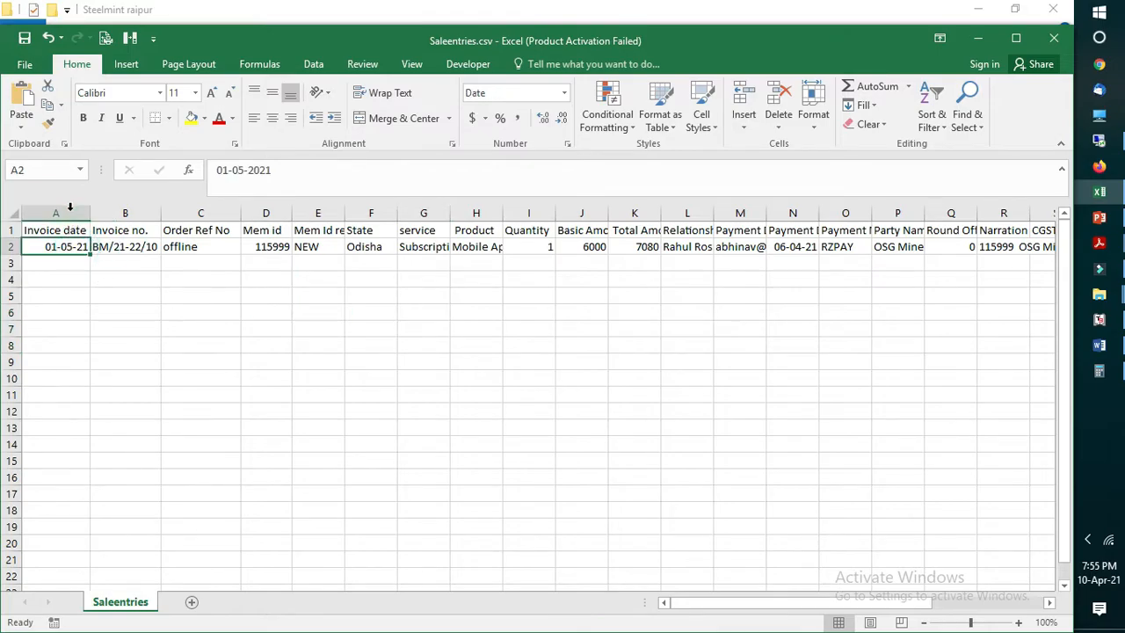
left_click(75, 216)
left_click(365, 231)
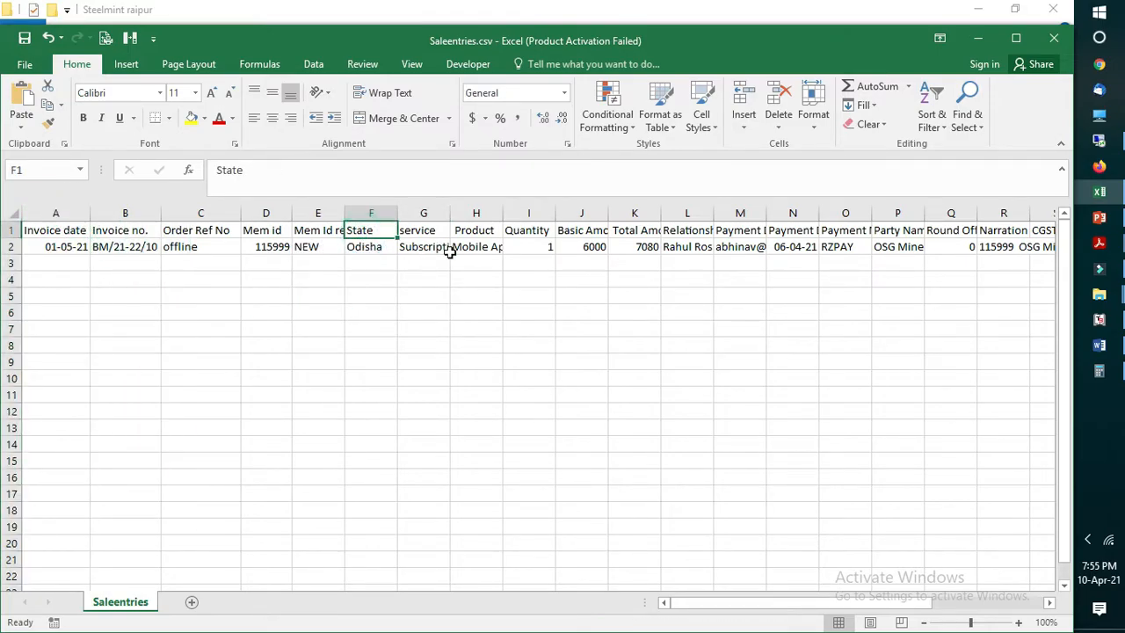
key("Right")
key("Right")
key("Right")
key("Right")
key("Right")
key("Right")
key("Right")
key("Right")
key("Right")
key("Right")
key("Right")
key("Right")
key("Right")
key("Right")
key("Right")
key("Right")
key("Right")
key("Right")
key("Right")
key("Right")
key("Right")
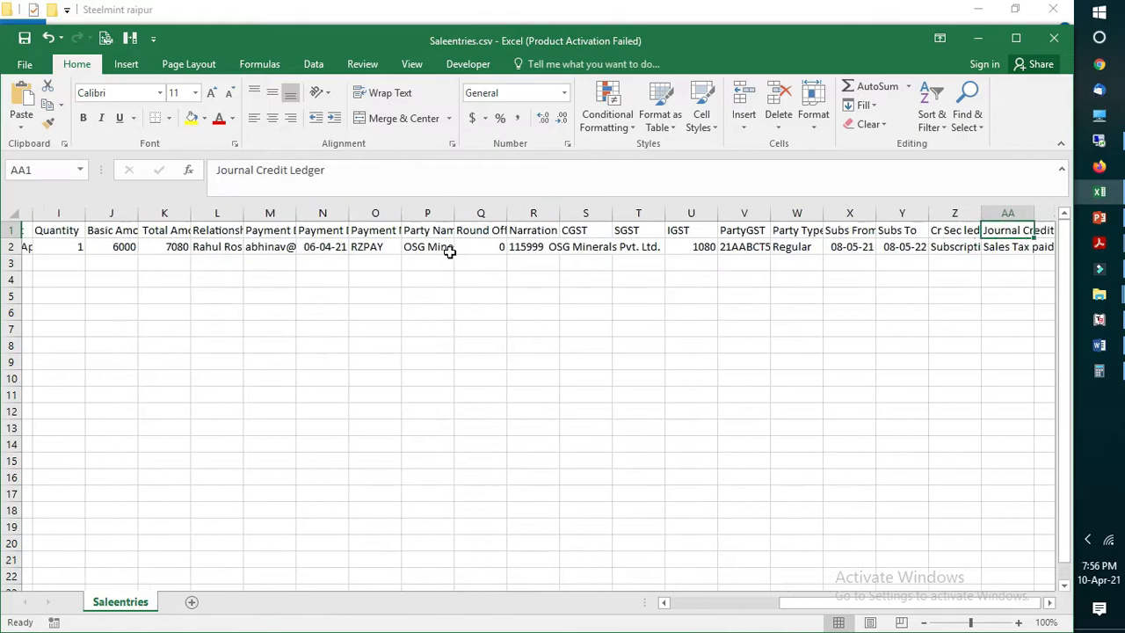
key("Left")
key("Left")
key("Left")
key("Left")
key("Left")
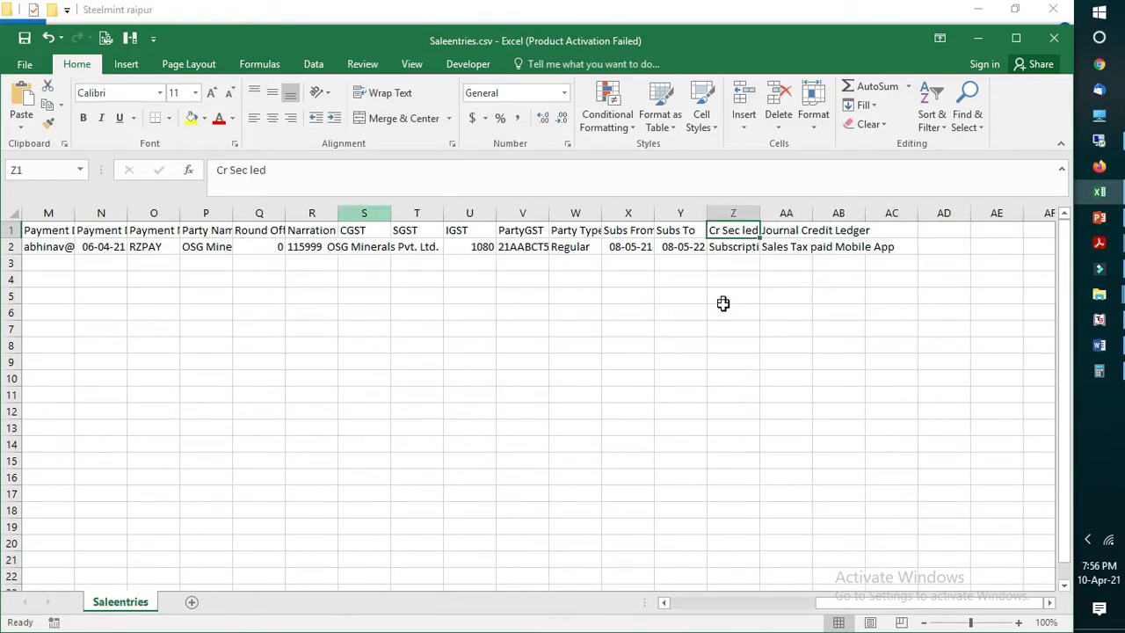
Step: Auto-fit the PartyGST column to its contents and select the whole data range starting from cell A1
key("ctrl+a")
double_click(550, 213)
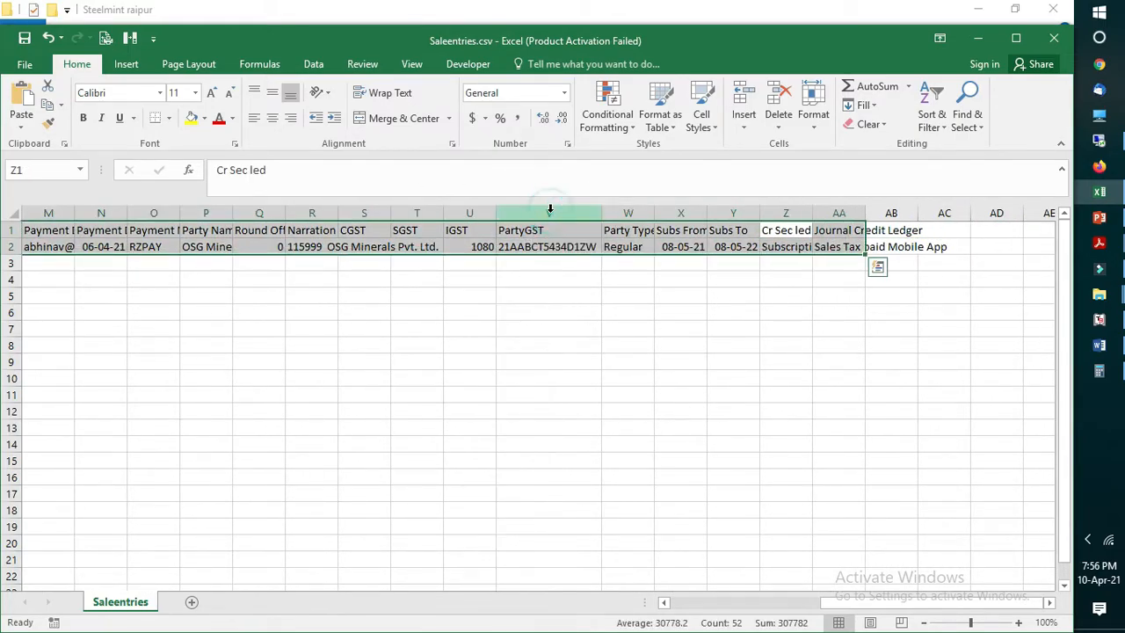
key("ctrl+a")
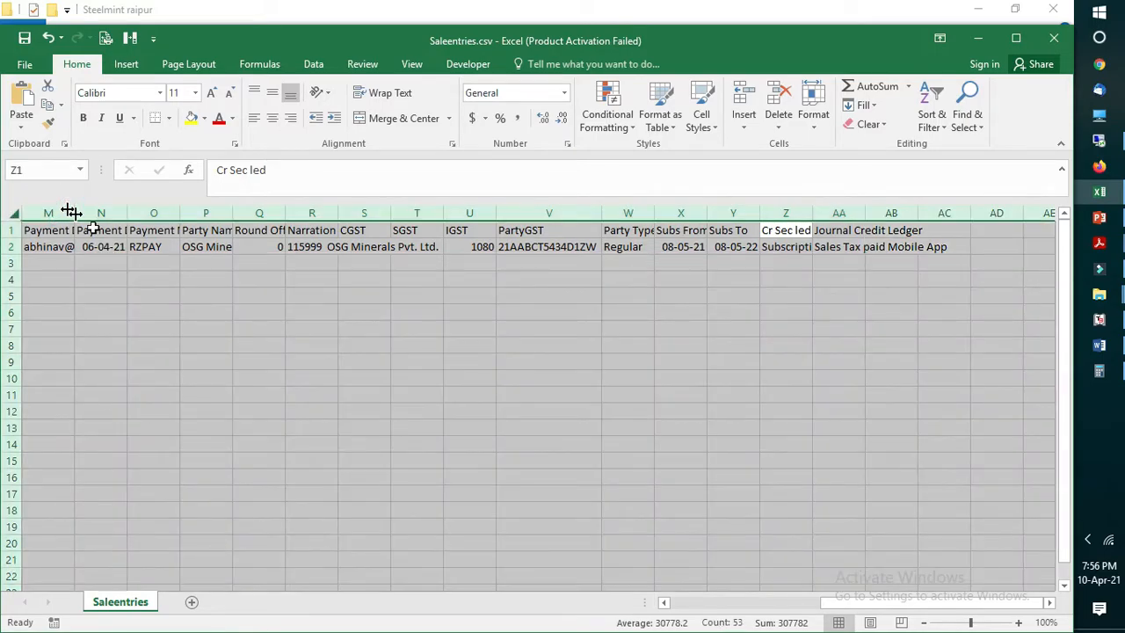
left_click(100, 230)
key("ctrl+Home")
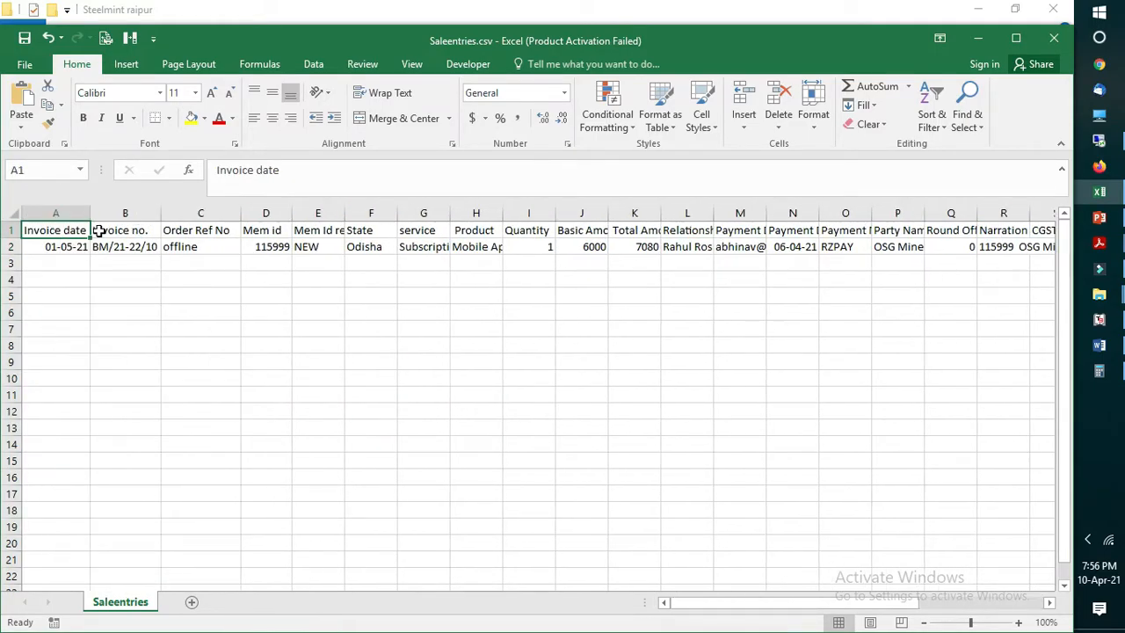
key("ctrl+shift+End")
left_click_drag(933, 605, 652, 621)
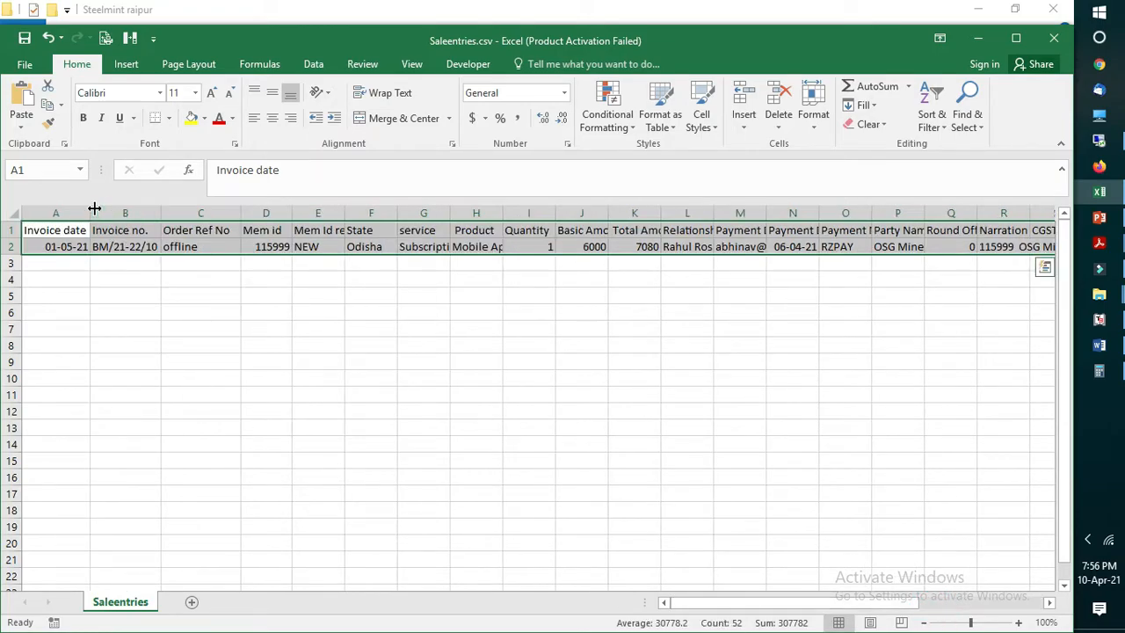
Step: Examine the Invoice date, Invoice no. and Order Ref No columns one after another
left_click(159, 329)
left_click_drag(52, 233, 53, 344)
left_click(213, 339)
left_click_drag(48, 228, 48, 314)
left_click(252, 349)
left_click_drag(138, 230, 131, 349)
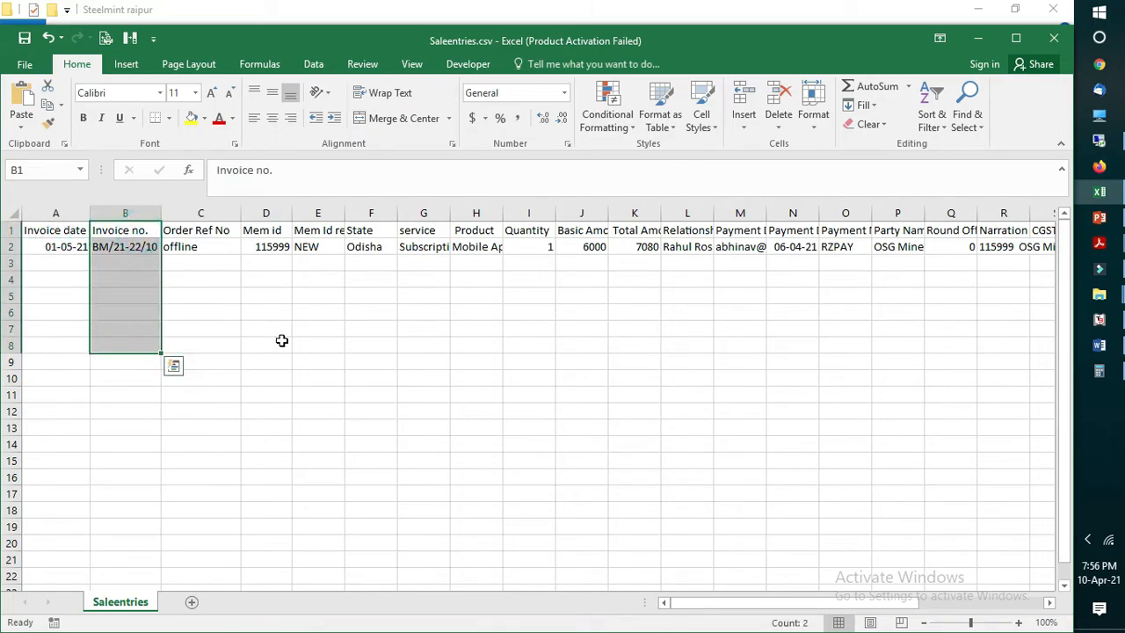
left_click(282, 341)
left_click_drag(213, 231, 211, 280)
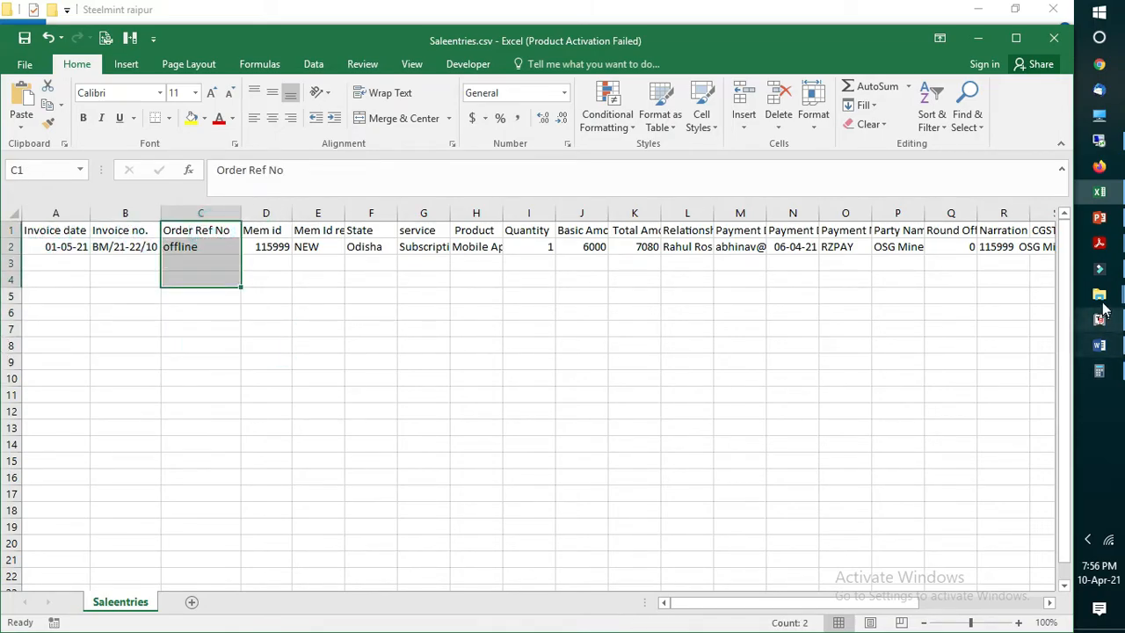
Step: Switch to Tally, quit the Sales Import form and open accounting voucher creation
left_click(1109, 320)
key("Escape")
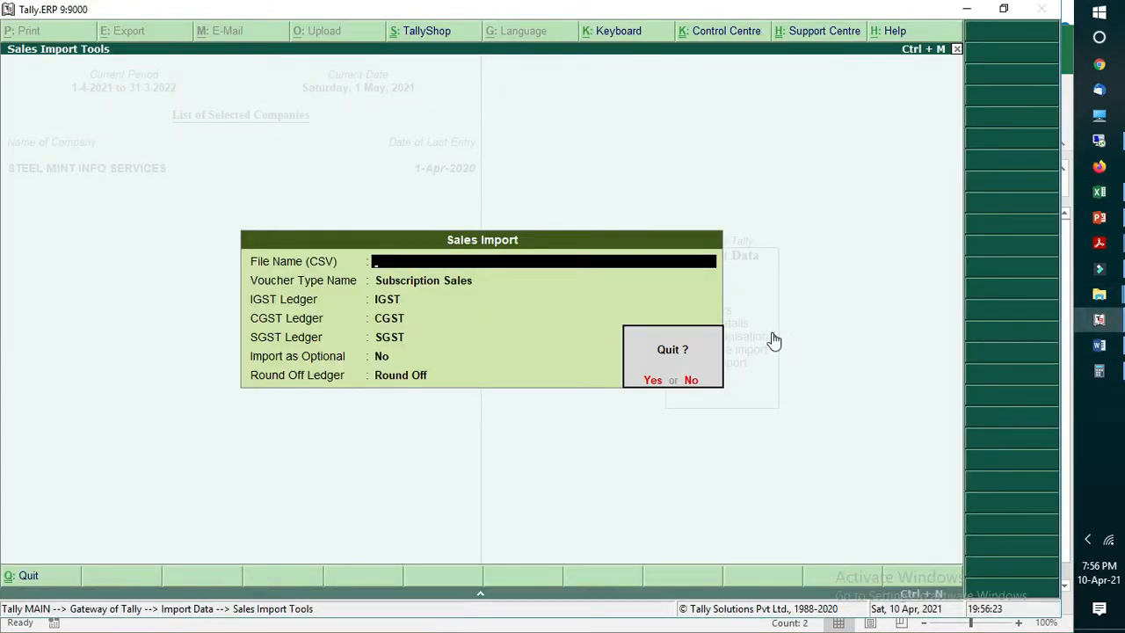
key("Return")
key("v")
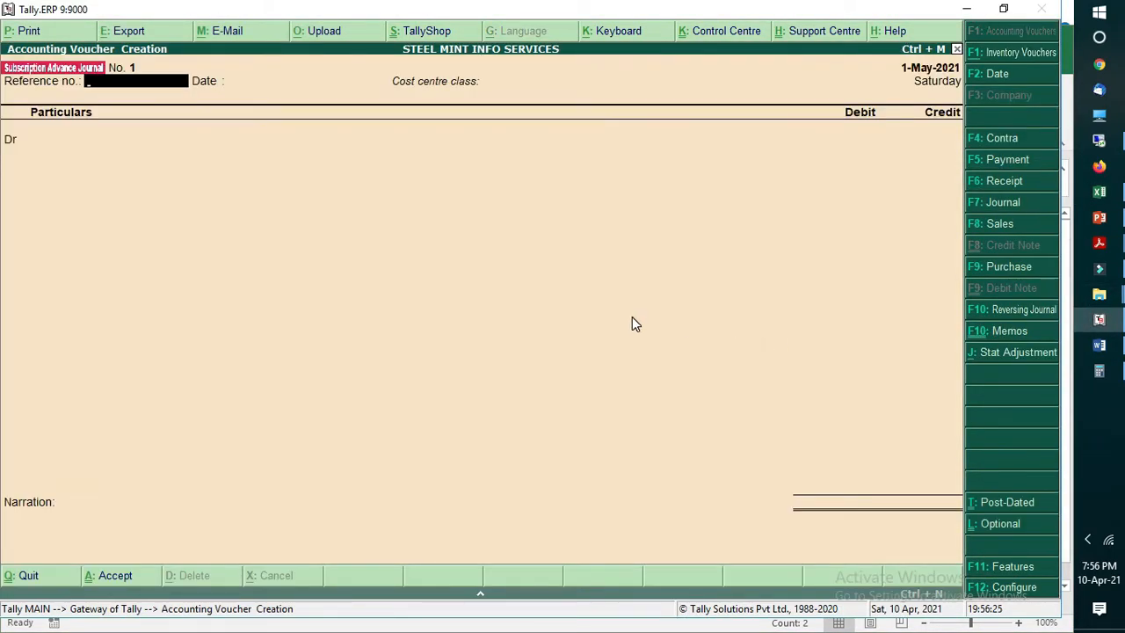
Step: Change the voucher type to Subscription Sales with the cost centre class Not Applicable
key("F8")
key("Down")
key("Return")
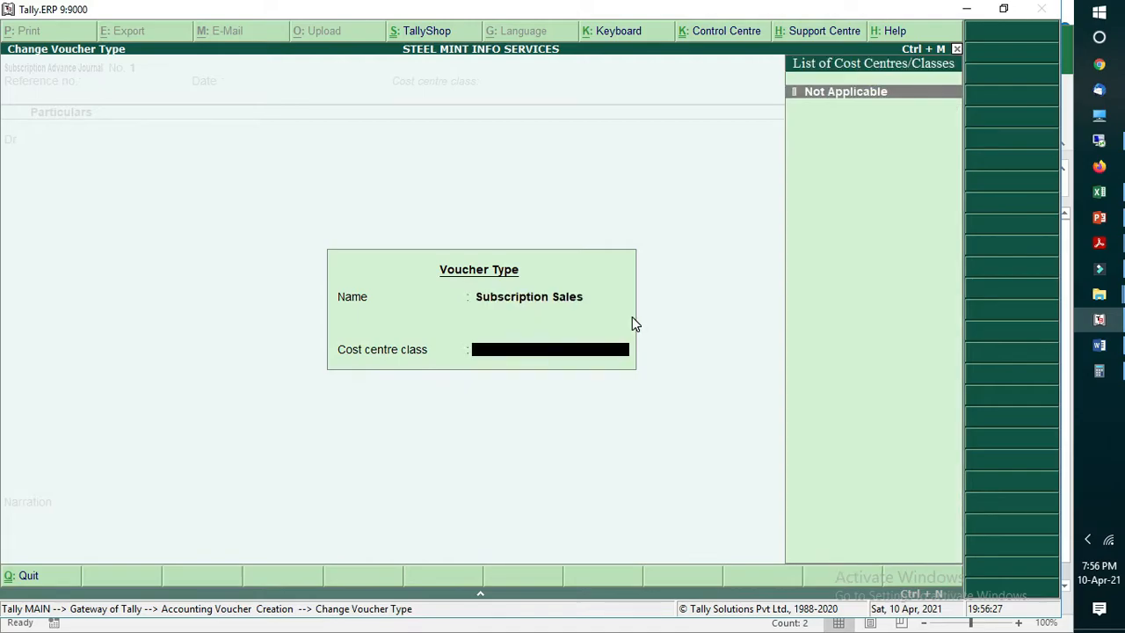
key("Return")
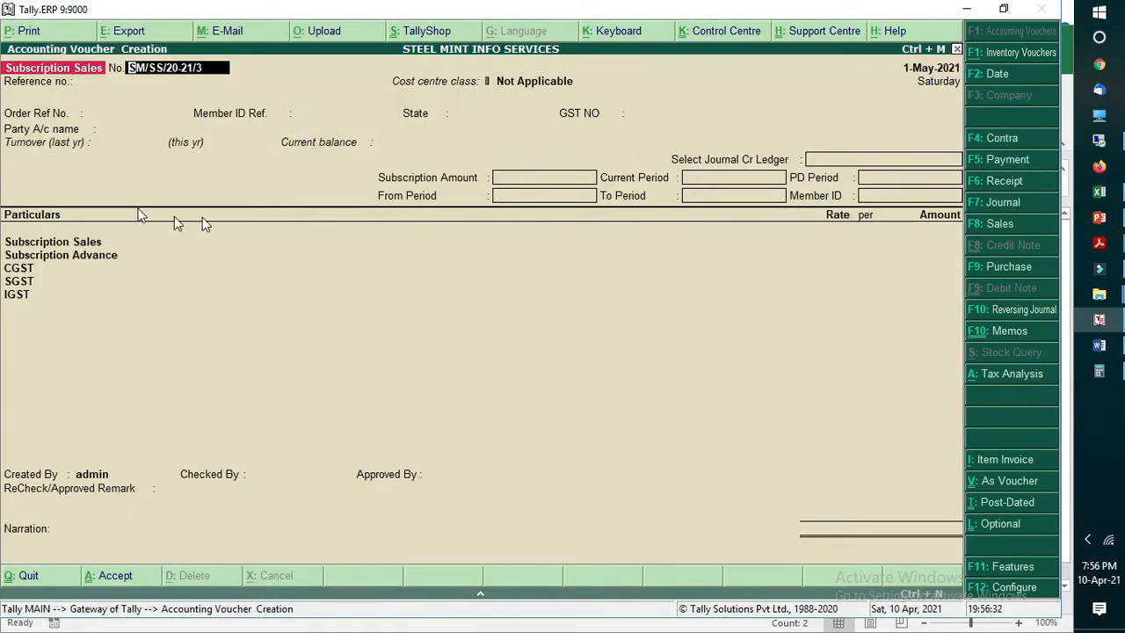
Step: Set the voucher's Order Ref No. to Credit
left_click(88, 113)
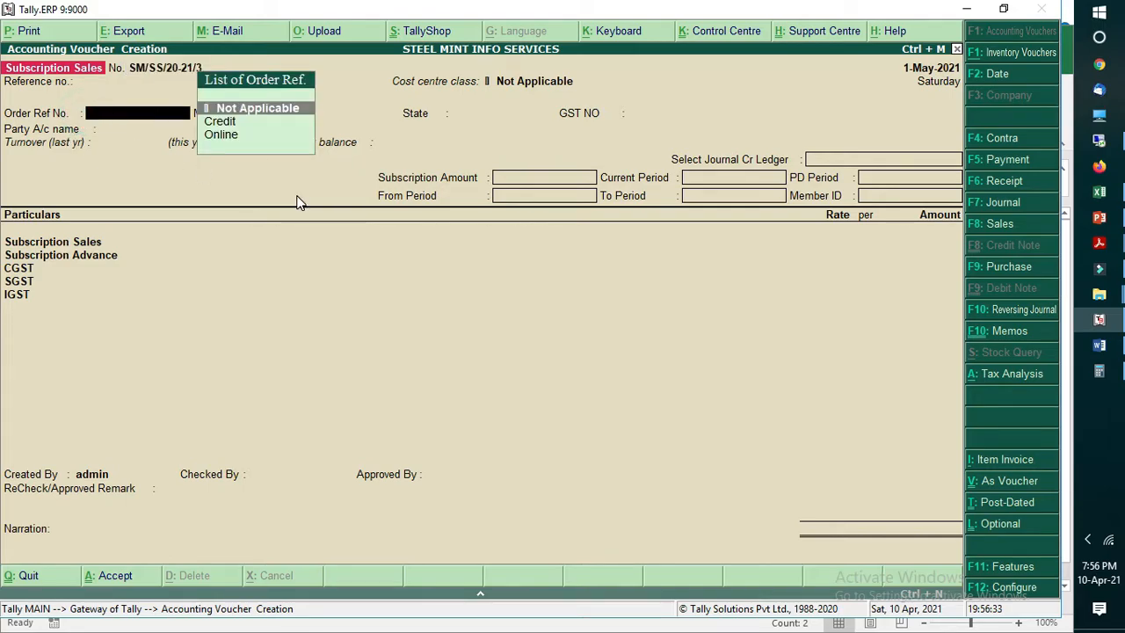
key("Down")
key("Return")
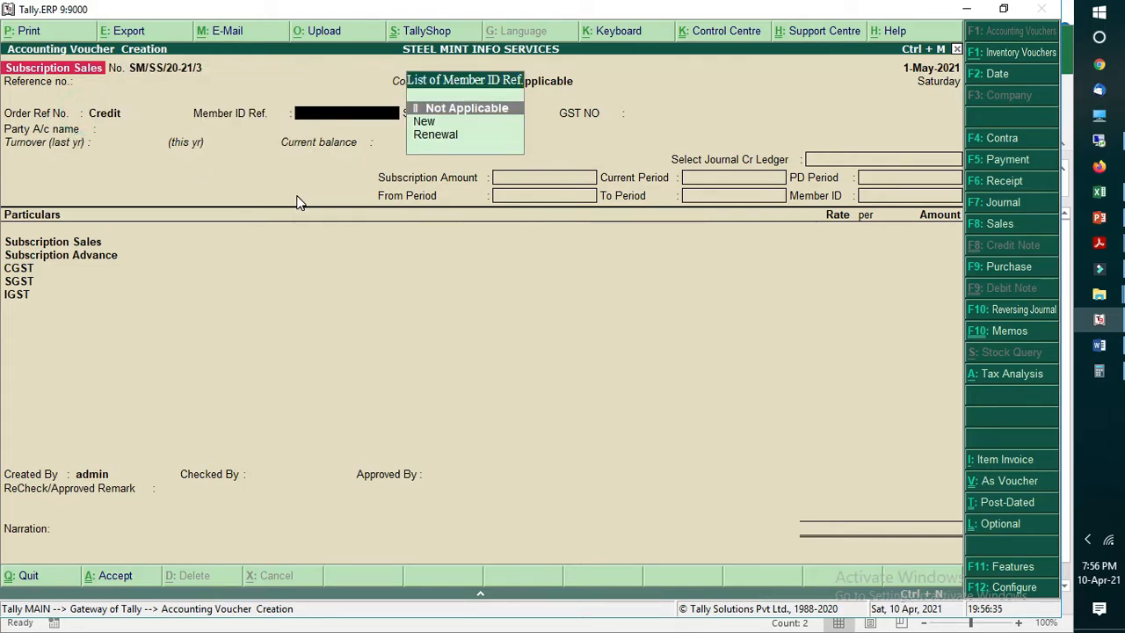
Step: Check the Mem id column of Saleentries.csv in Excel and return to the Tally voucher
left_click(1099, 190)
left_click_drag(266, 231, 272, 246)
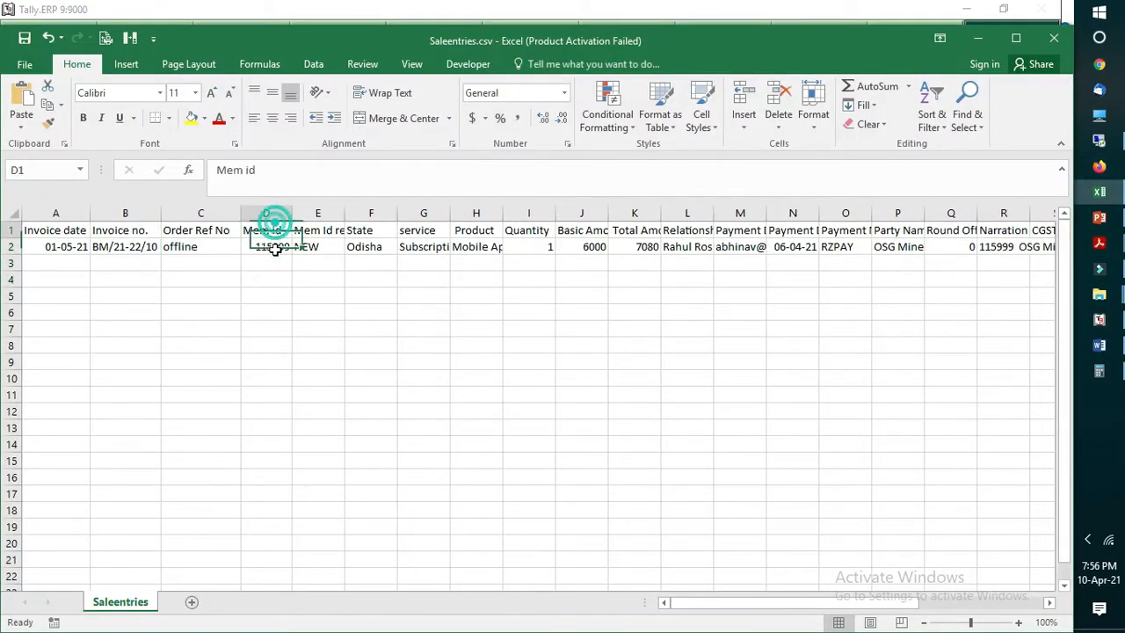
left_click(1099, 319)
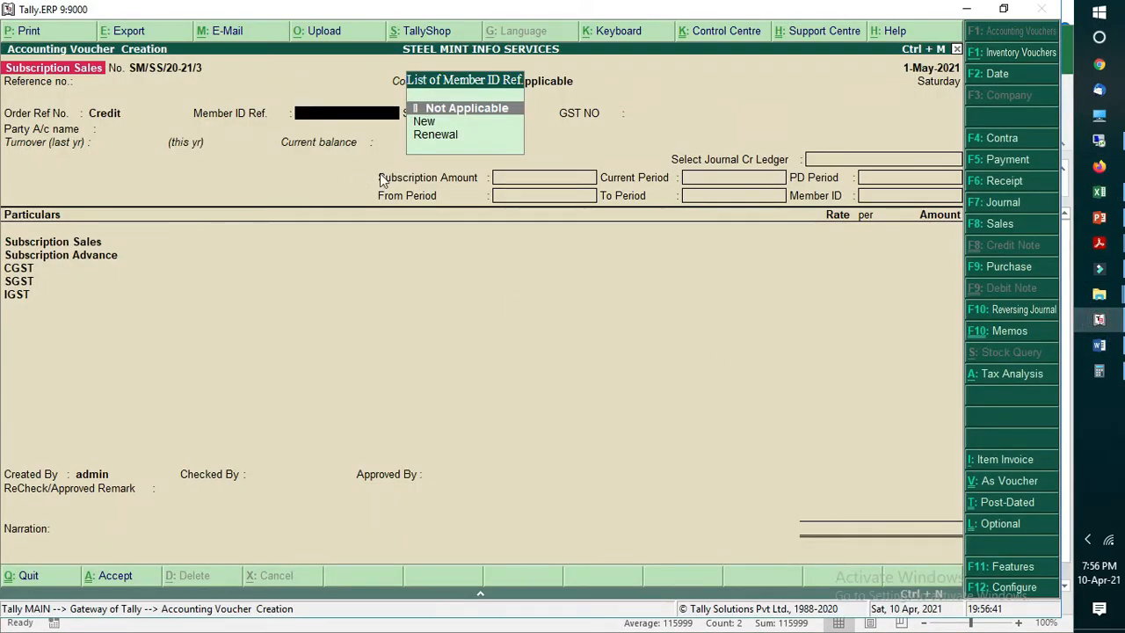
Step: Set the voucher's Member ID Ref. to New and its State to Not Applicable
key("Down")
key("Return")
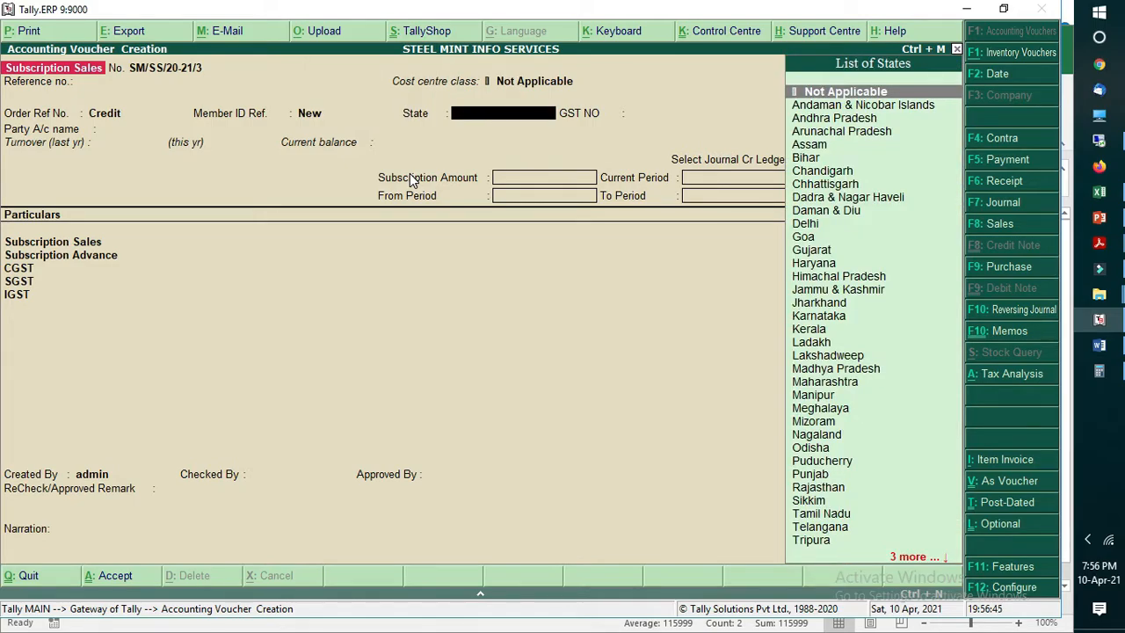
key("Return")
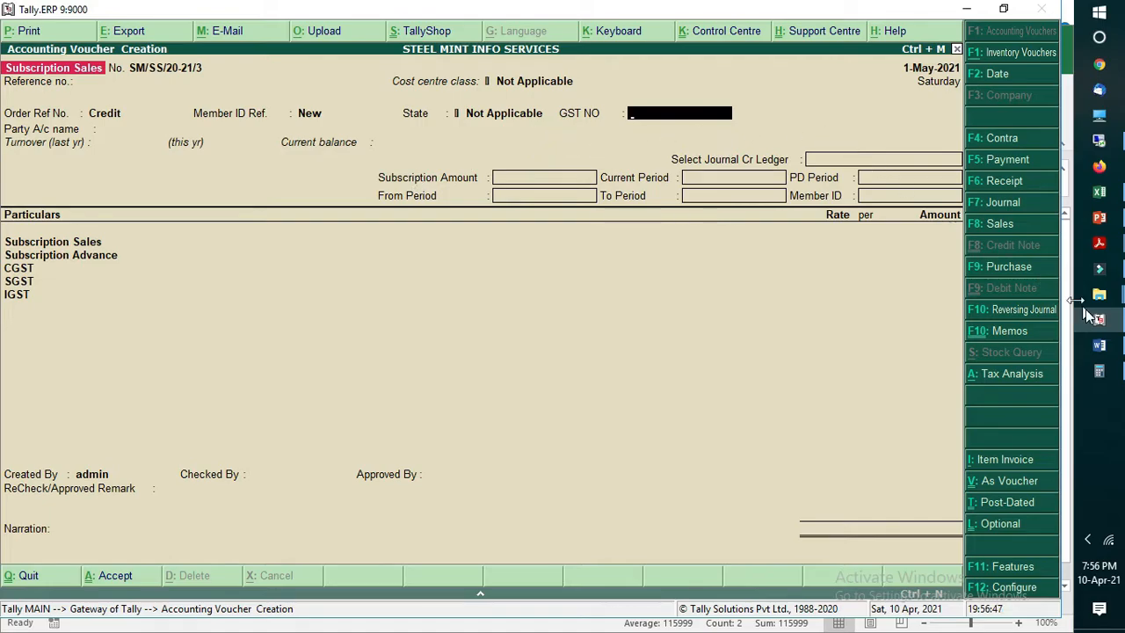
Step: Switch to Saleentries.csv in Excel and auto-fit the service and Product columns to their contents
left_click(1099, 191)
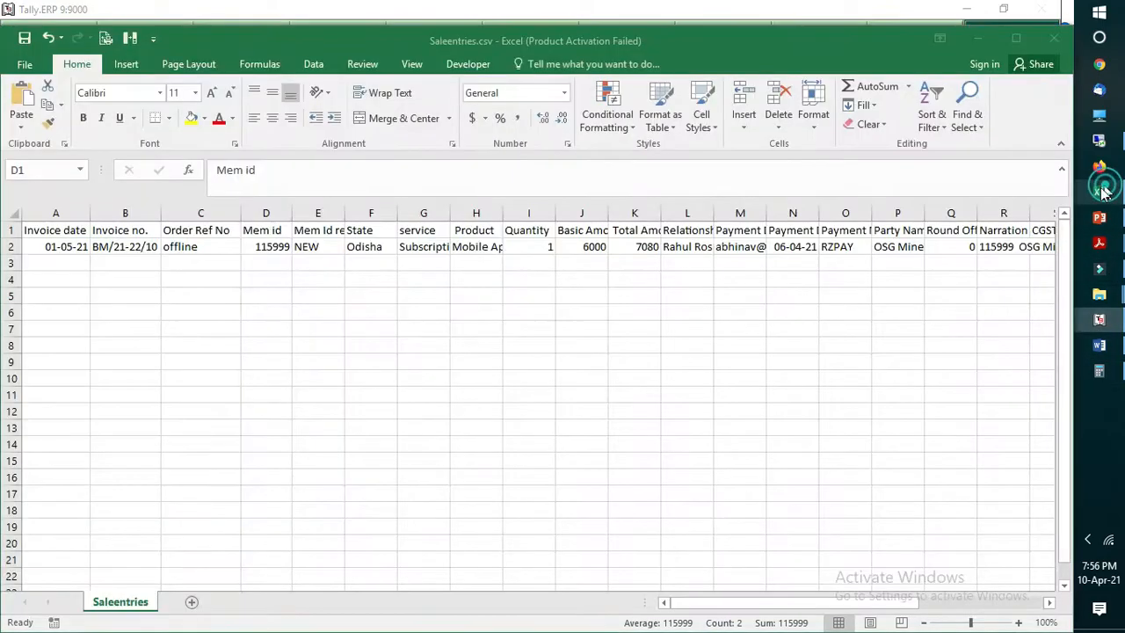
left_click(474, 303)
left_click(381, 251)
left_click(437, 246)
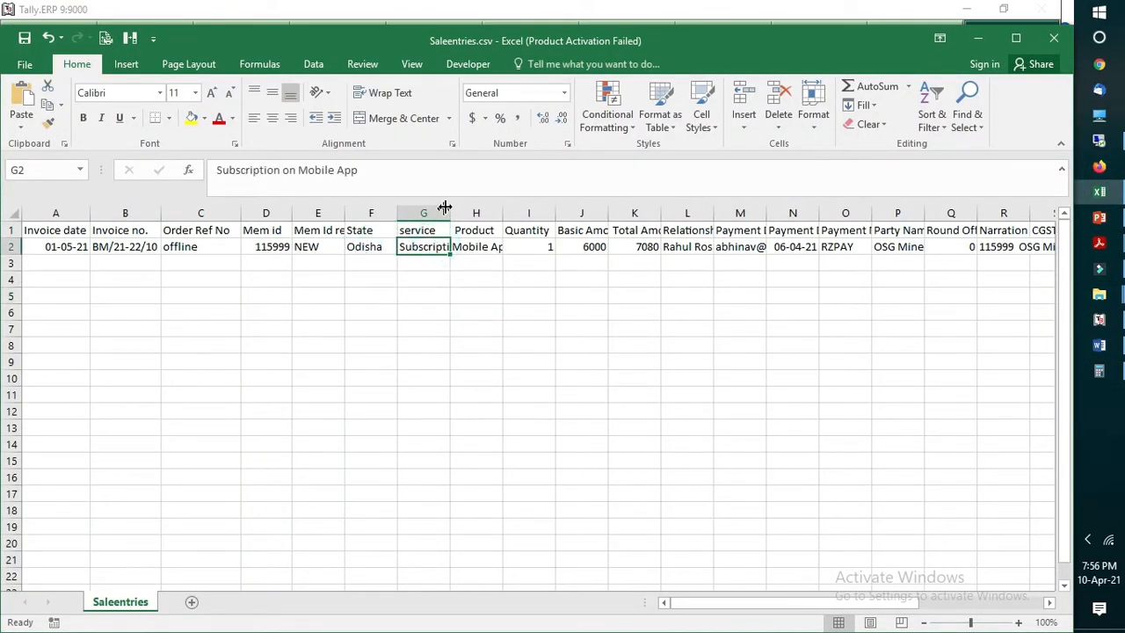
double_click(449, 211)
left_click(465, 249)
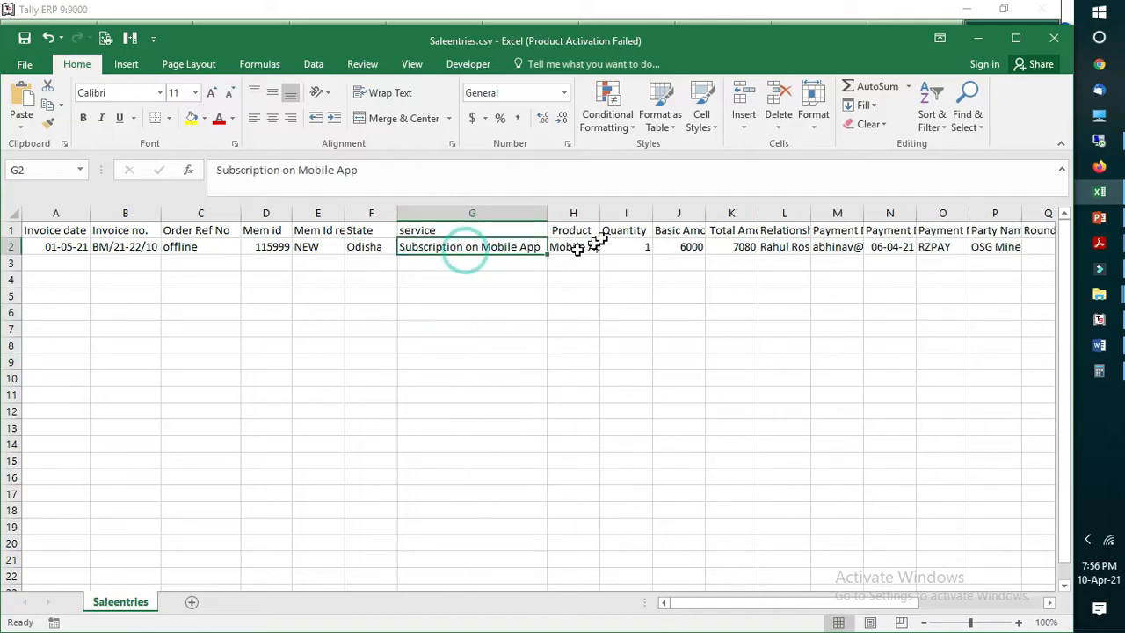
double_click(599, 214)
left_click(580, 250)
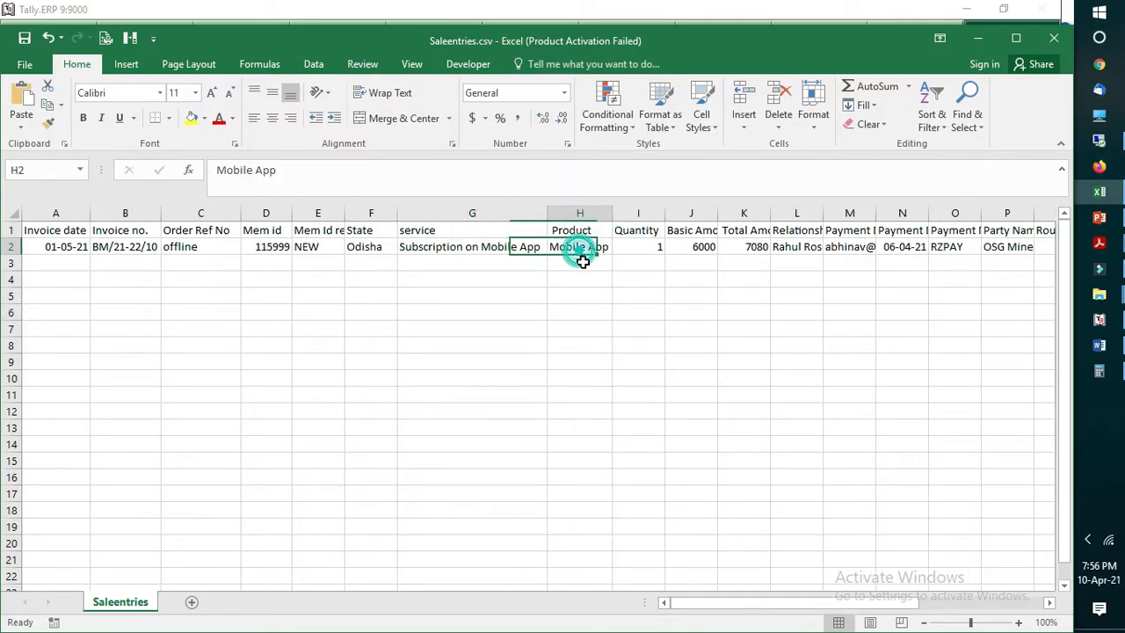
Step: Auto-fit the Basic Amount, Total Amount and Relationship Manager columns to their contents
left_click(686, 361)
left_click(642, 260)
left_click(704, 247)
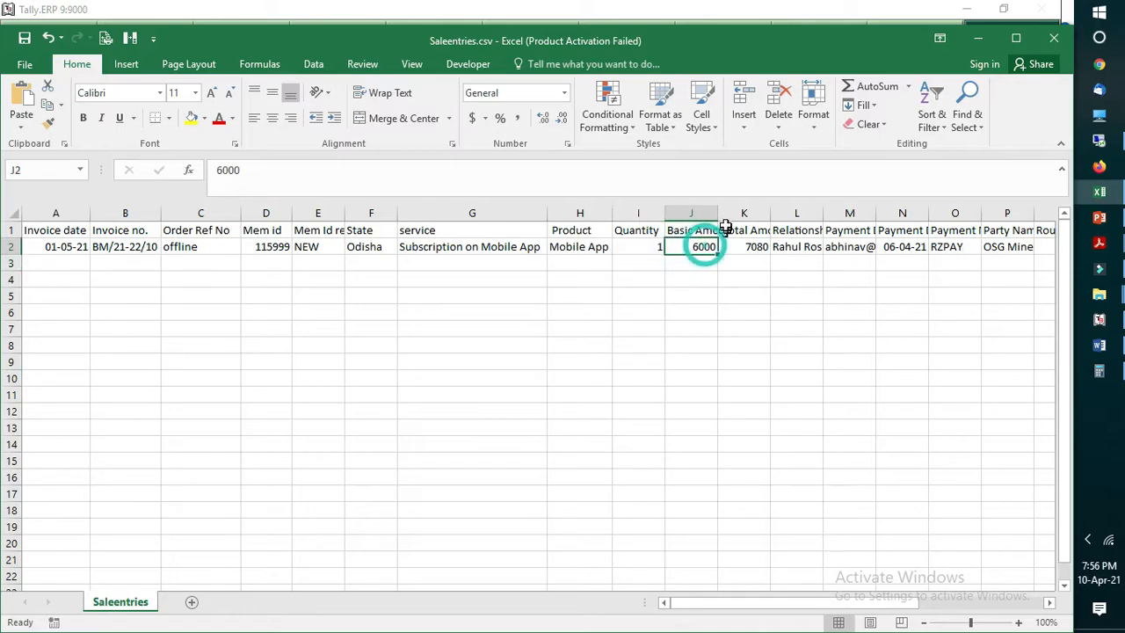
double_click(719, 214)
left_click(779, 247)
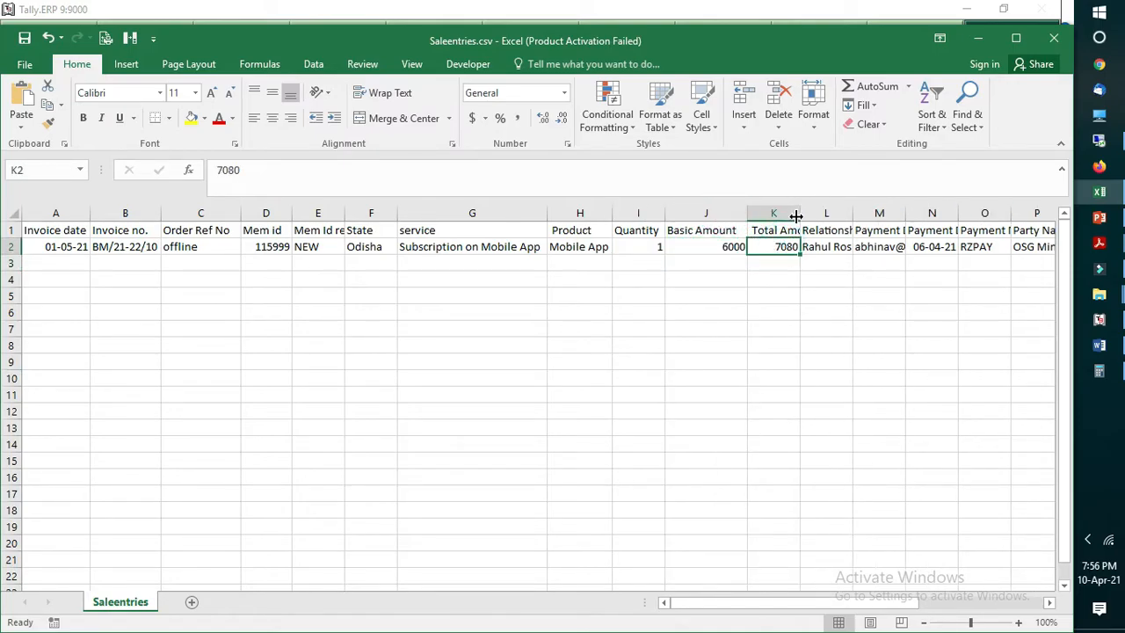
double_click(796, 213)
left_click(846, 247)
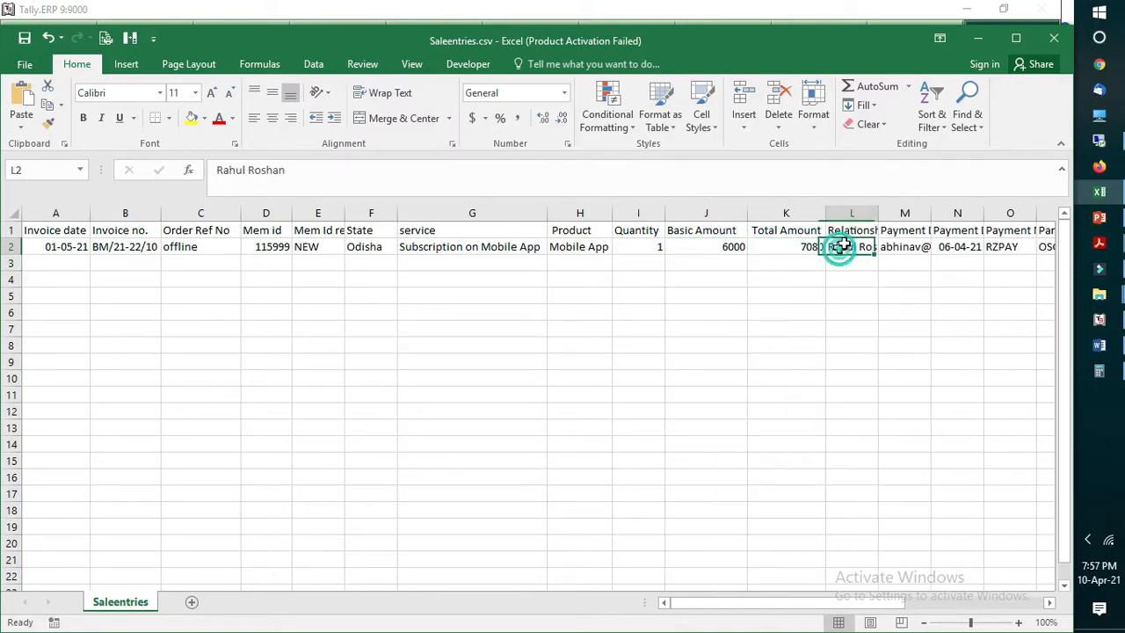
double_click(879, 214)
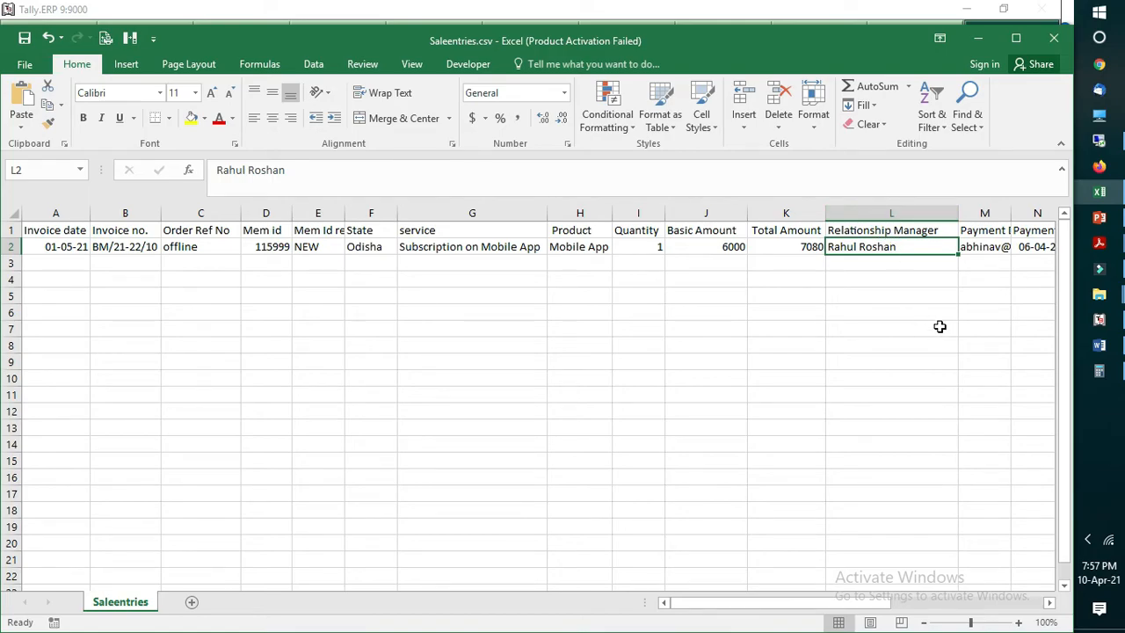
Step: Auto-fit the Payment Details column to its contents
key("Right")
key("Right")
key("Right")
key("Right")
key("Right")
key("Right")
key("Left")
key("Left")
key("Left")
key("Left")
key("Left")
key("Left")
key("Right")
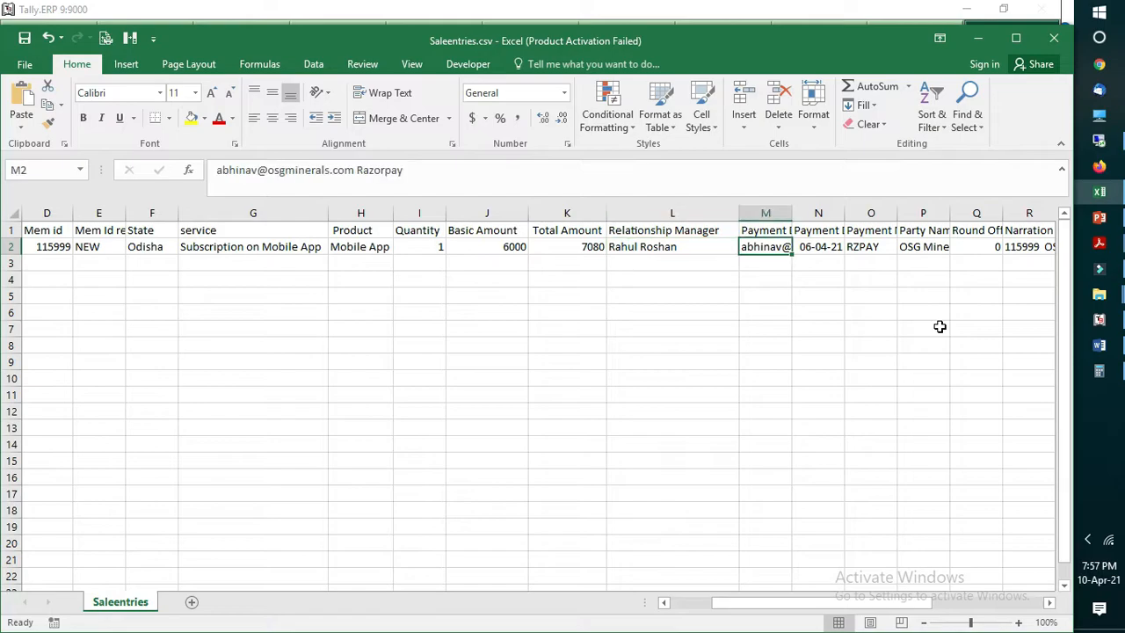
double_click(792, 214)
Step: Auto-fit the Payment Date, Payment Mode and Party Name columns to their contents
key("Right")
key("Right")
key("Right")
key("Right")
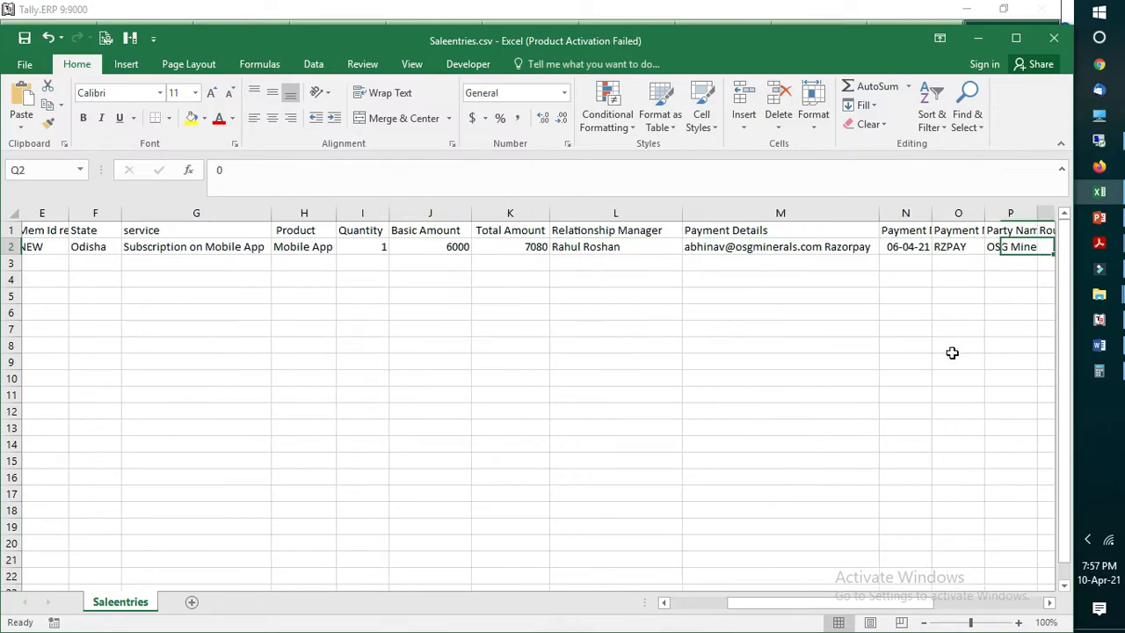
key("Left")
key("Left")
key("Left")
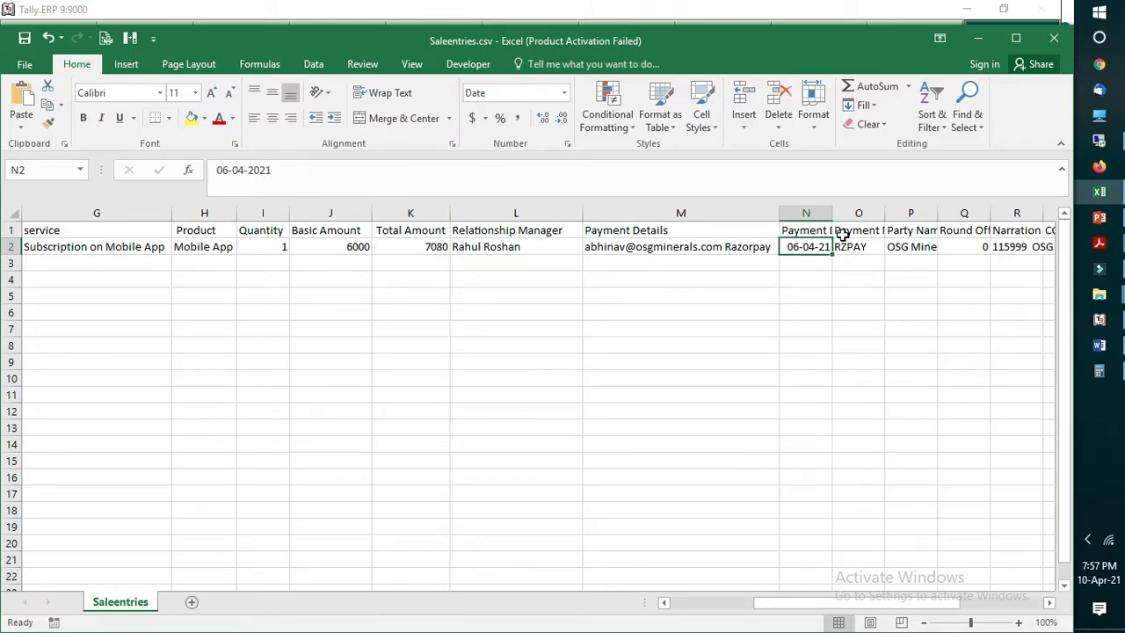
double_click(833, 212)
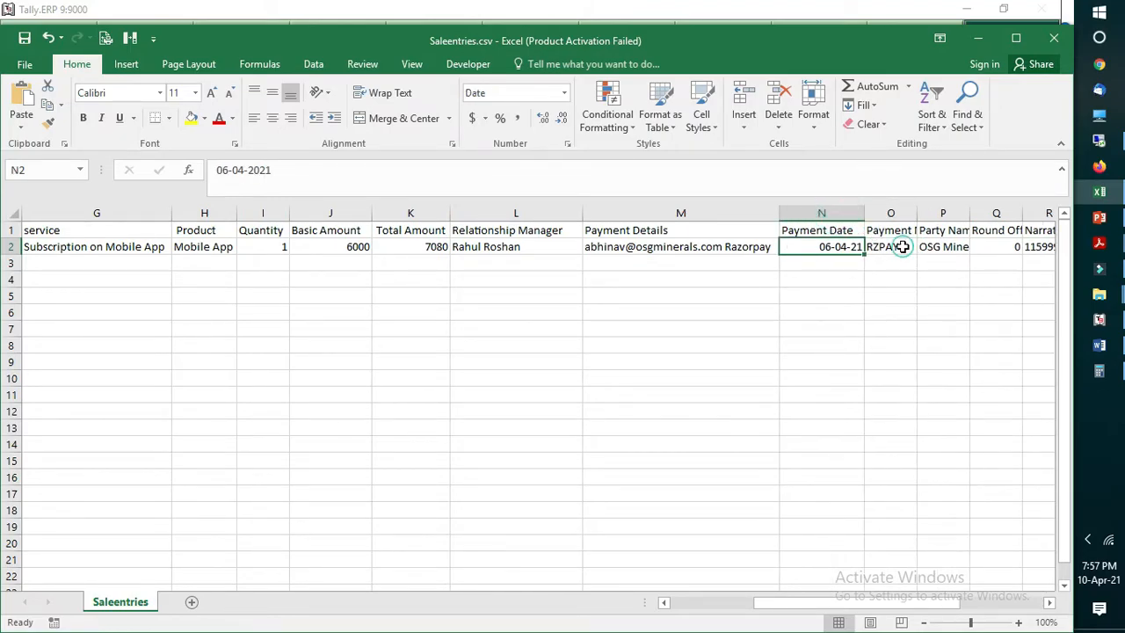
left_click(903, 247)
double_click(917, 213)
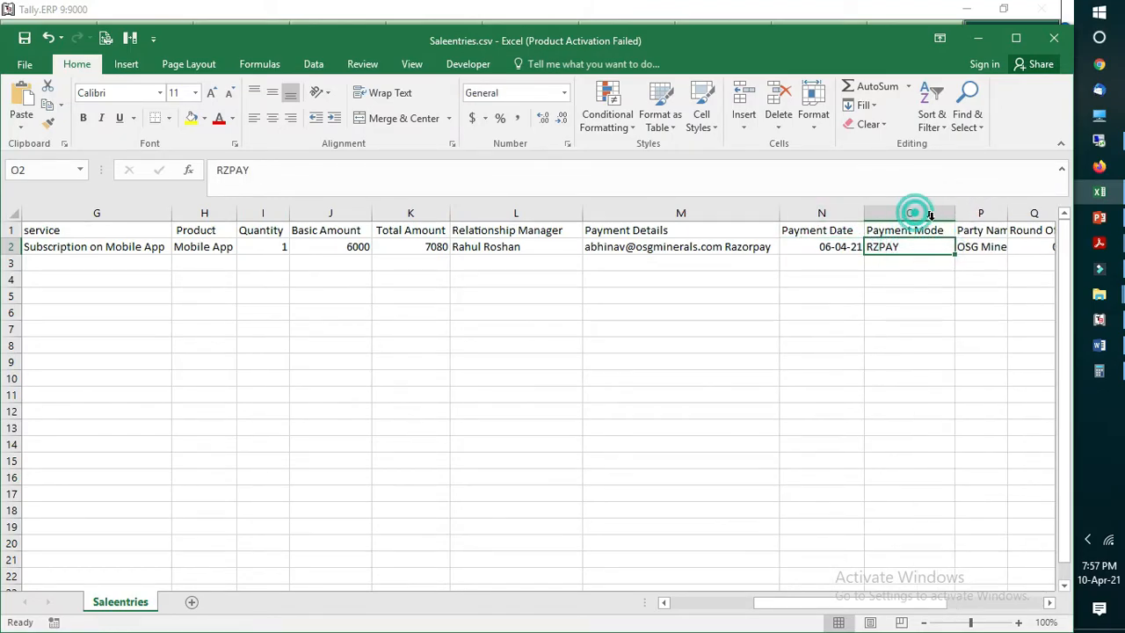
double_click(1008, 212)
left_click(999, 247)
Step: Examine the row 2 entries around the Party Name, Round Off and Narration columns
mouse_move(1107, 308)
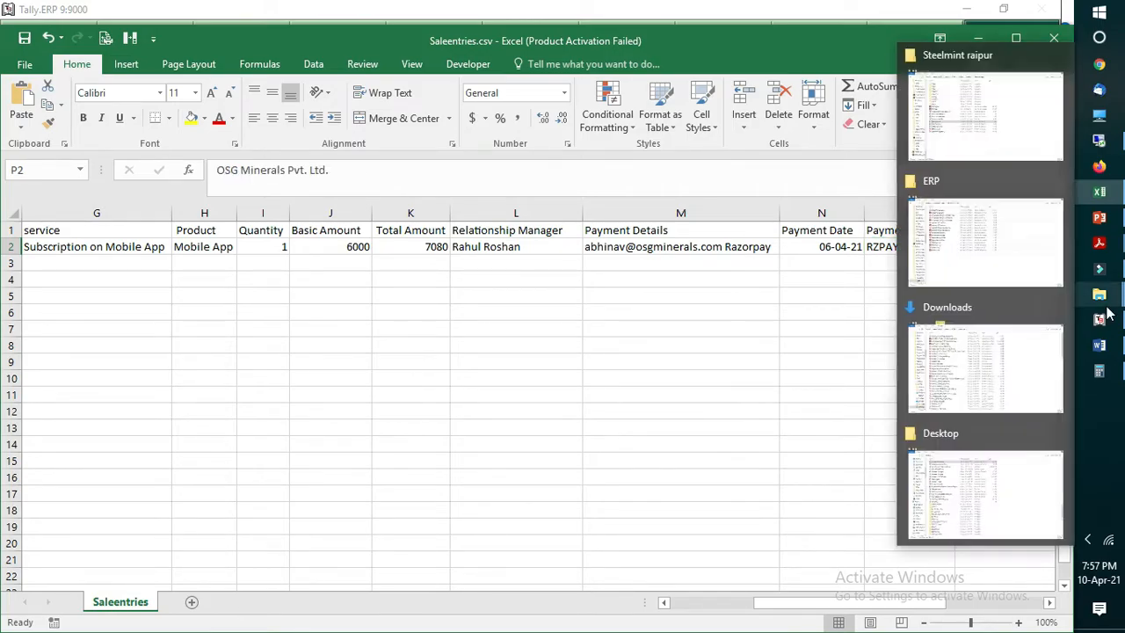
key("Right")
key("Right")
key("Right")
key("Right")
key("Left")
key("Left")
key("Left")
key("Right")
key("Left")
key("Left")
key("Right")
key("Right")
key("Right")
key("Right")
key("Left")
key("Left")
key("Left")
Step: Auto-fit the Round Off and Narration columns to their contents
key("Right")
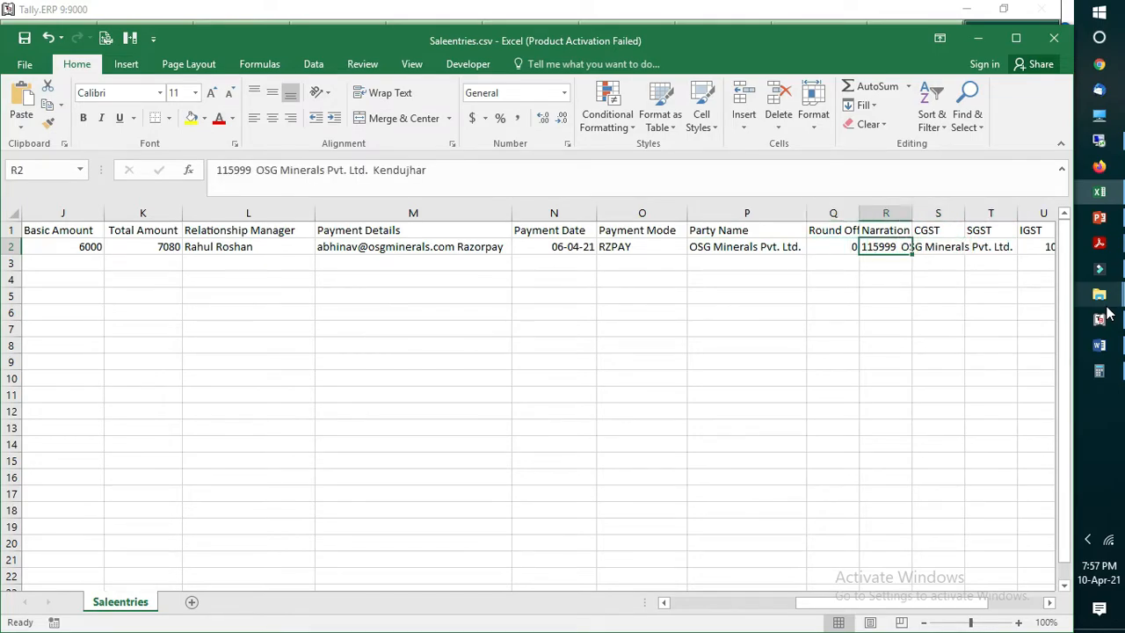
key("Right")
key("Right")
key("Right")
key("Right")
key("Right")
key("Right")
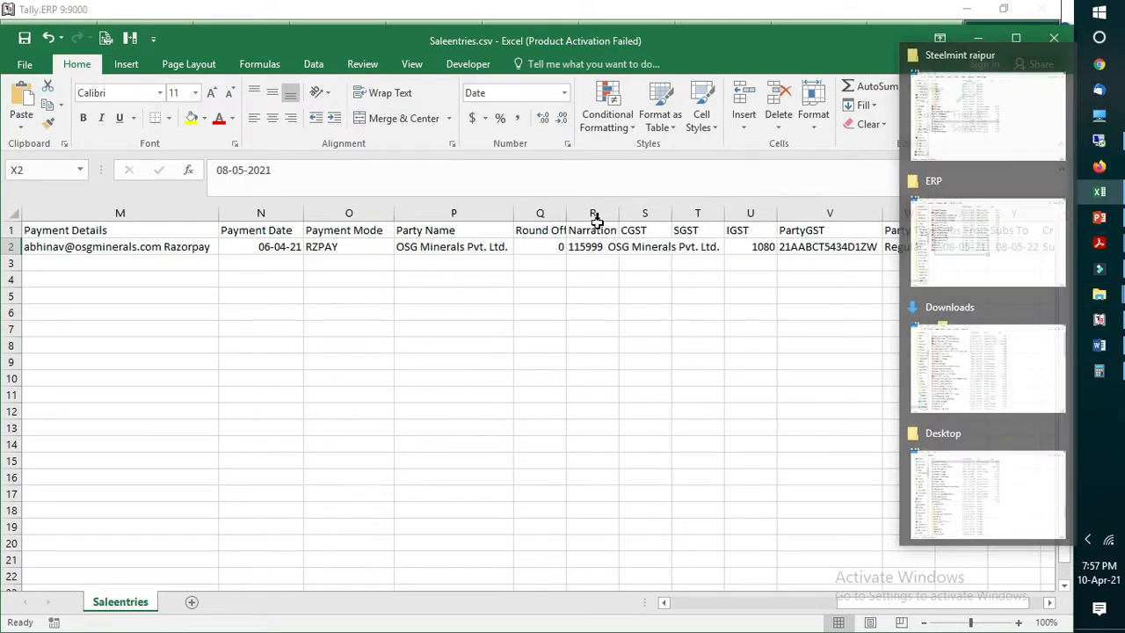
double_click(567, 212)
double_click(624, 212)
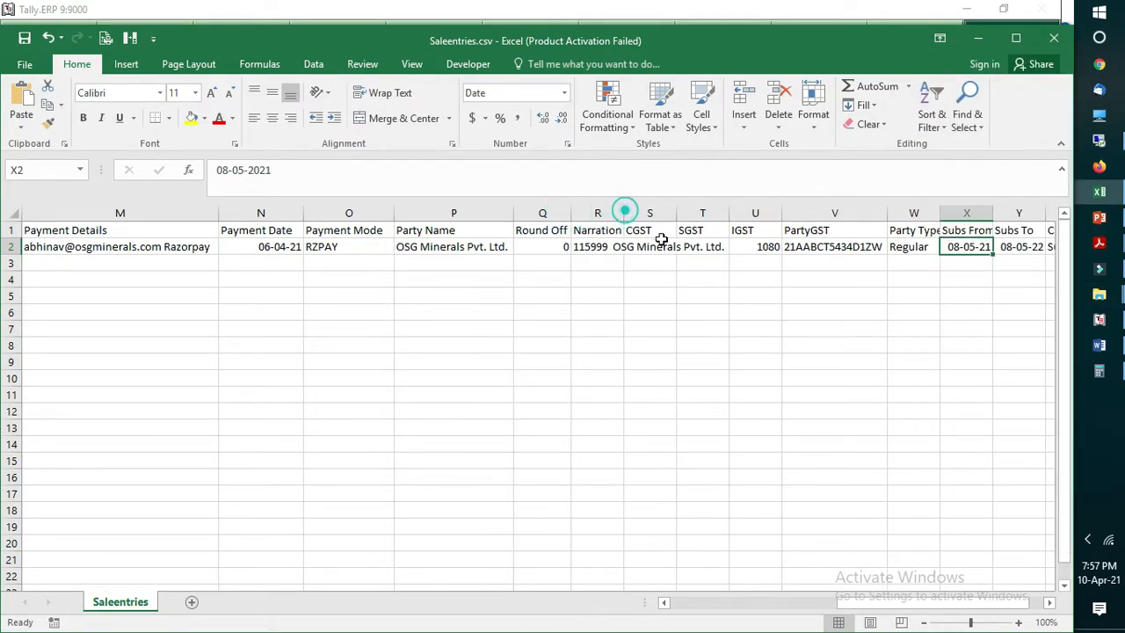
Step: Examine the CGST, SGST and IGST entries in row 2
left_click(647, 246)
left_click(814, 246)
left_click(876, 246)
left_click(937, 249)
left_click(859, 250)
left_click(830, 247)
left_click(921, 248)
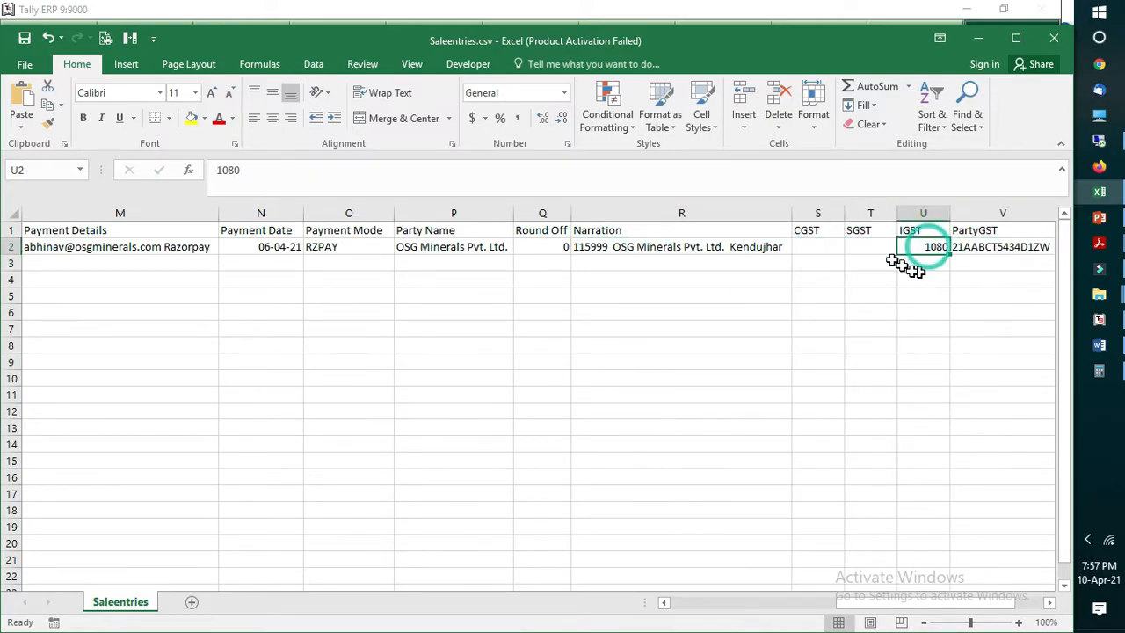
left_click(857, 231)
left_click(918, 247)
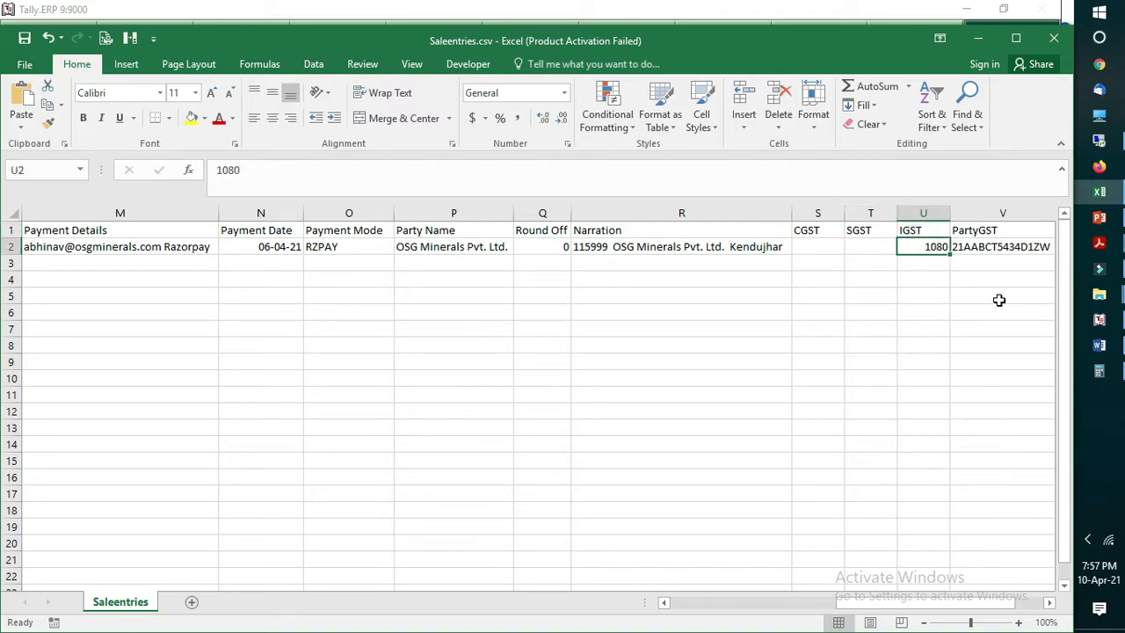
Step: Auto-fit the PartyGST and Party Type columns to their contents and review their row 2 entries
key("Right")
key("Right")
key("Right")
key("Right")
key("Right")
key("Right")
key("Right")
key("Right")
key("Right")
key("Right")
key("Right")
key("Right")
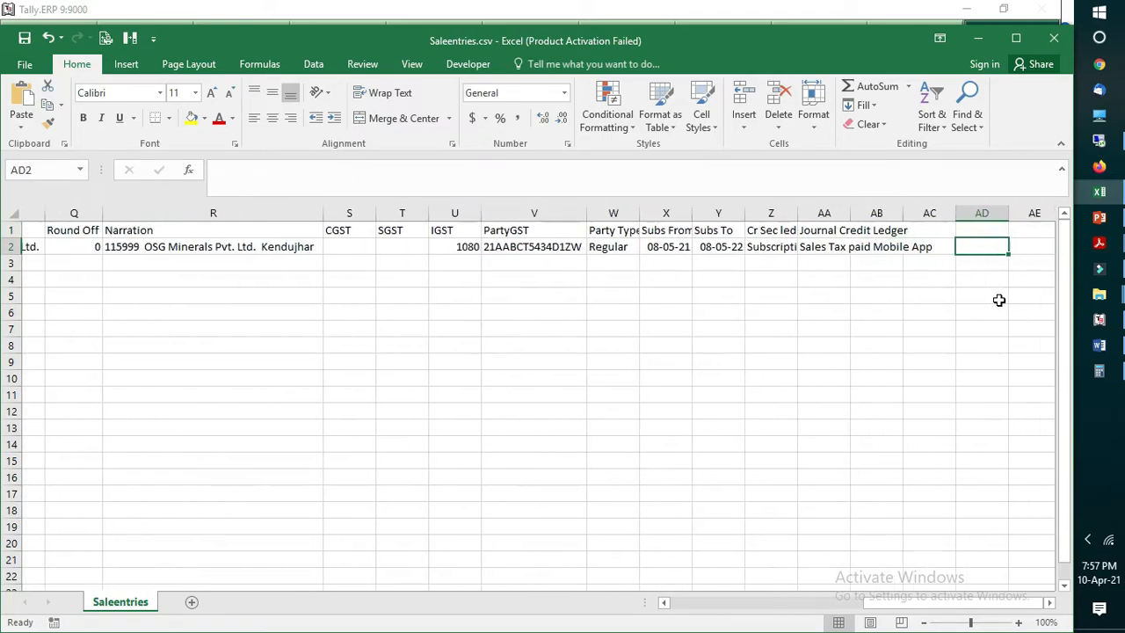
double_click(287, 212)
double_click(338, 213)
left_click(325, 251)
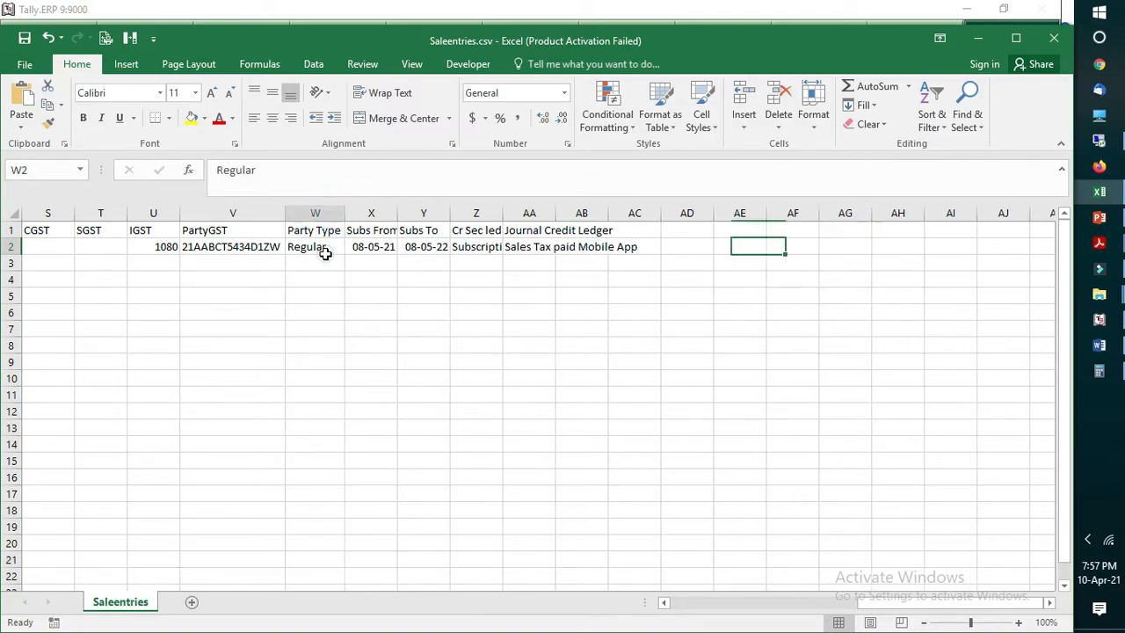
left_click(273, 269)
left_click(260, 247)
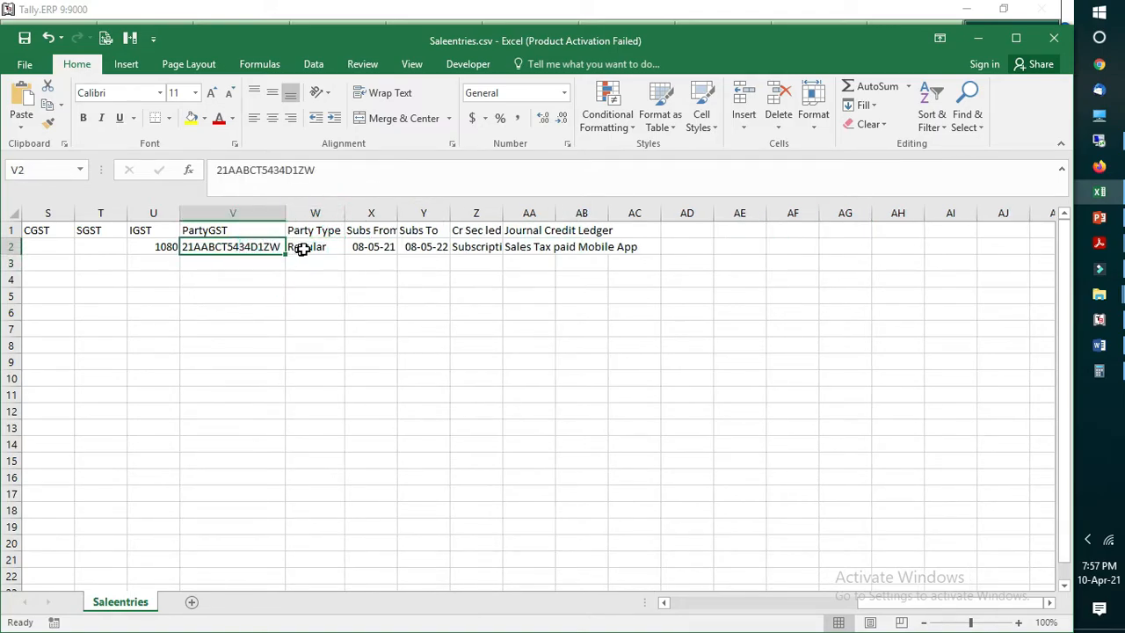
left_click(300, 251)
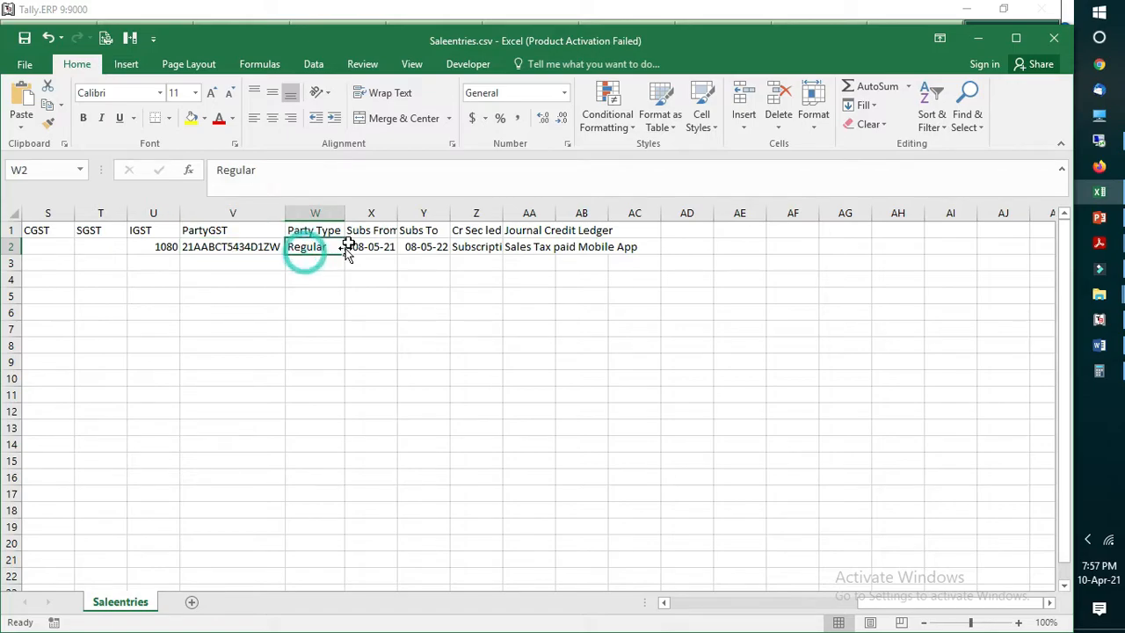
Step: Auto-fit the Subs From and Subs To columns to their contents and review the subscription dates in row 2
double_click(397, 213)
left_click(387, 247)
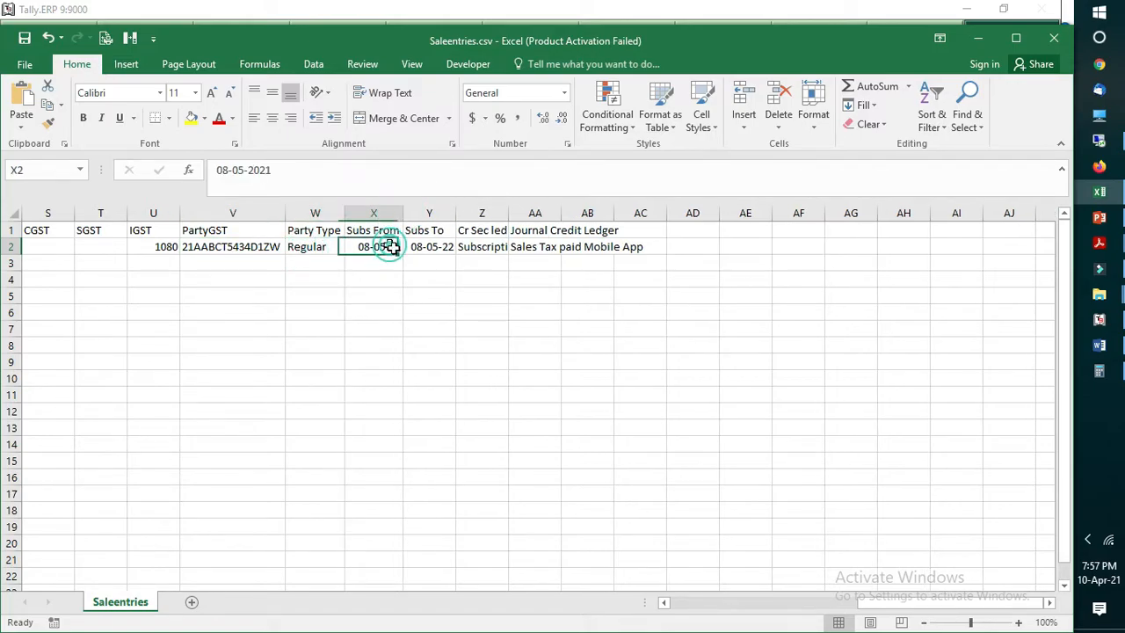
double_click(455, 213)
left_click(427, 281)
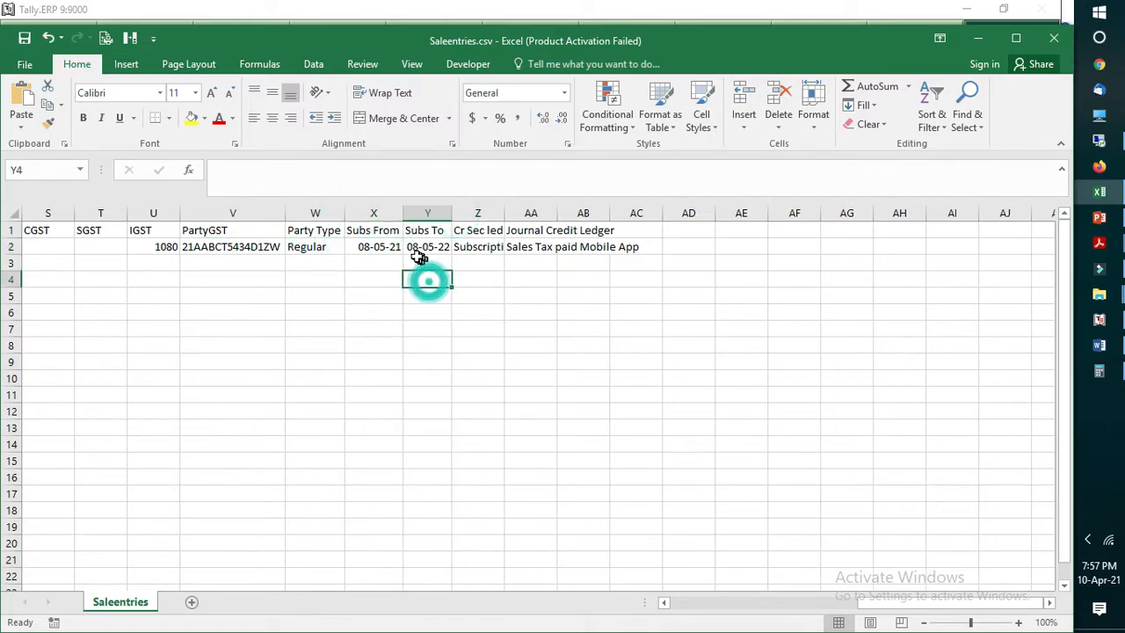
left_click(383, 246)
left_click(424, 283)
left_click(426, 246)
left_click(462, 279)
left_click(420, 248)
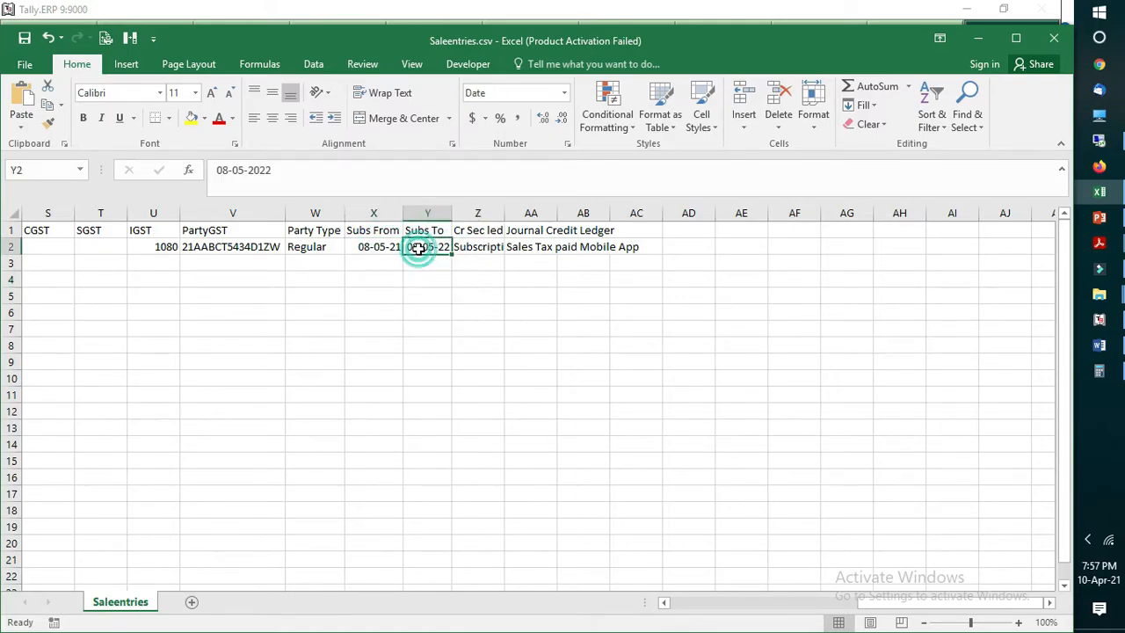
Step: Auto-fit the Cr Sec led and Journal Credit Ledger columns to their contents
left_click(477, 293)
double_click(501, 212)
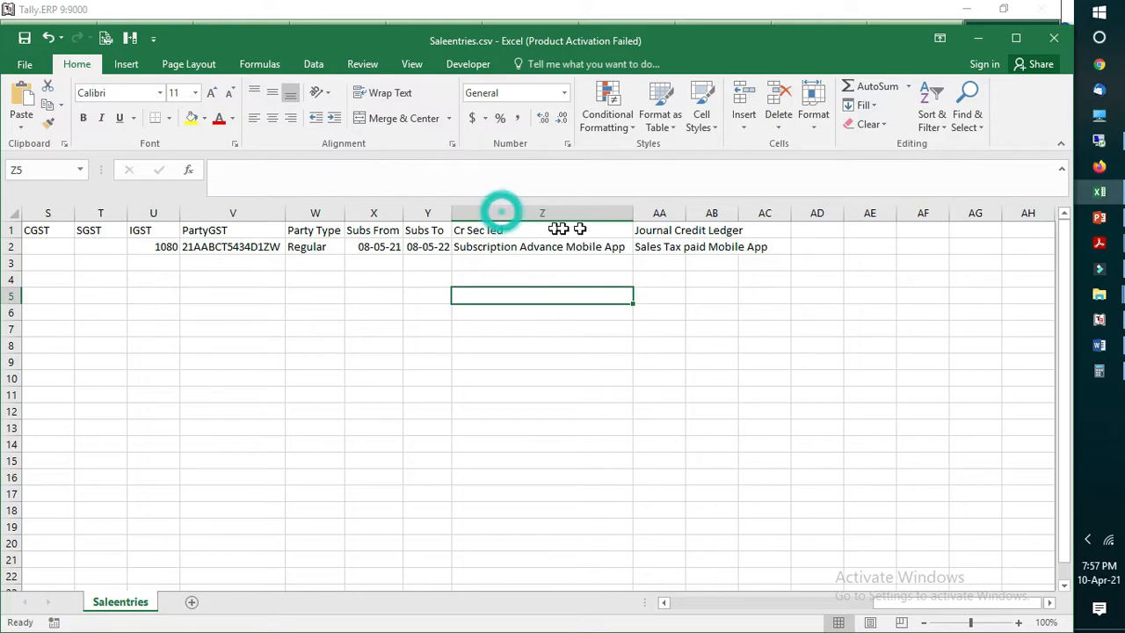
double_click(691, 212)
left_click(647, 310)
Step: Examine the Cr Sec led and Journal Credit Ledger headers and the secondary credit ledger entered in row 2
left_click_drag(520, 230, 668, 231)
left_click(566, 319)
left_click(507, 232)
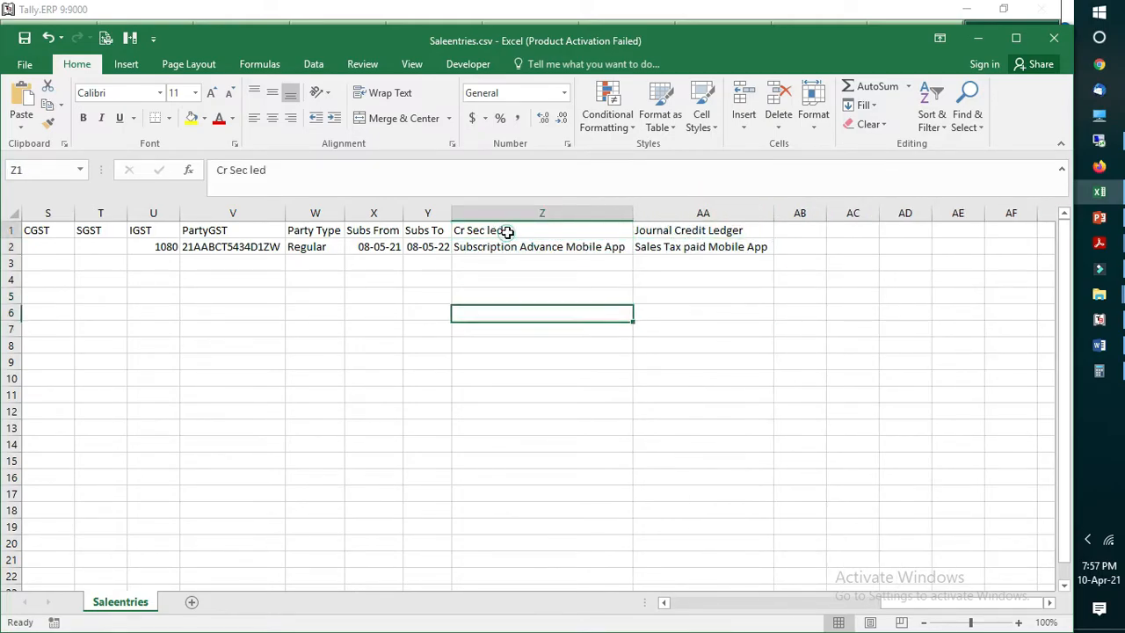
left_click(658, 231)
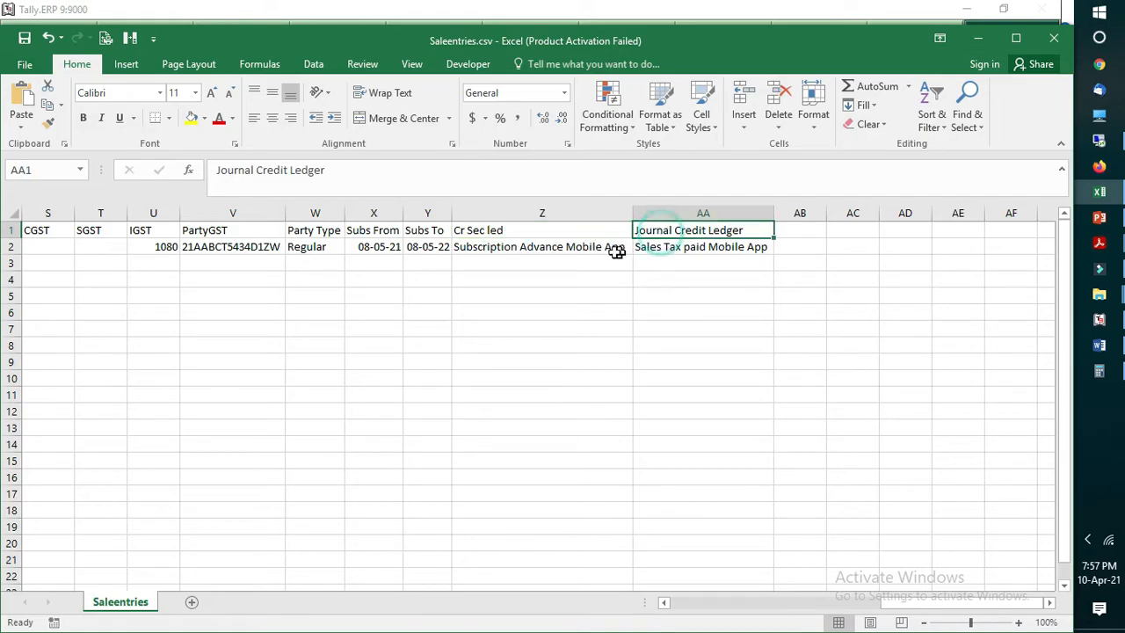
left_click(615, 249)
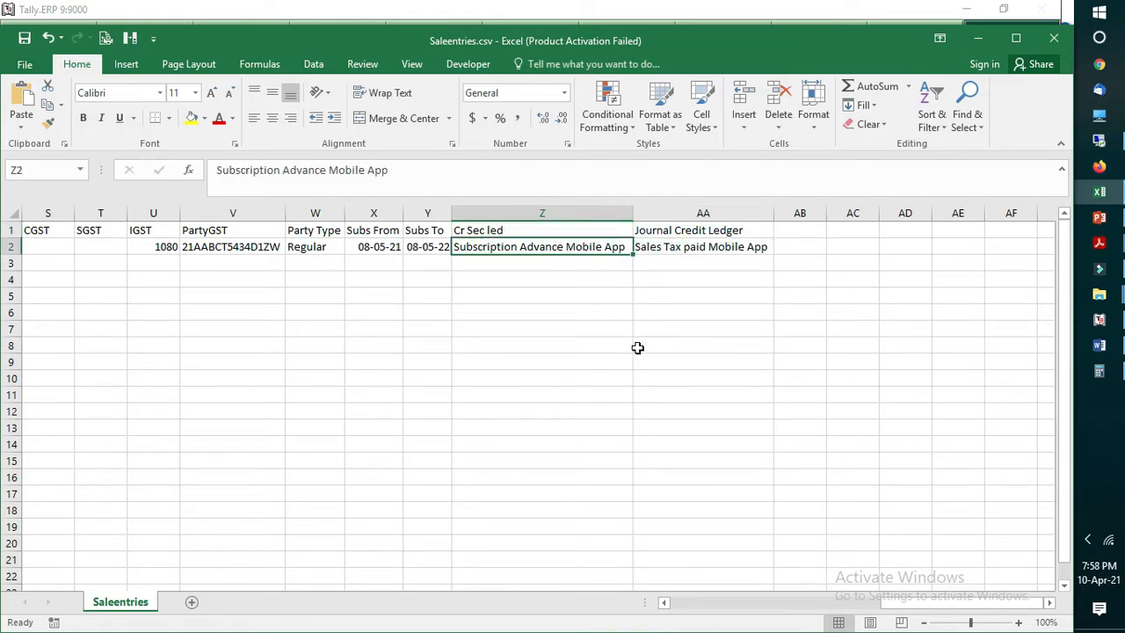
left_click(578, 299)
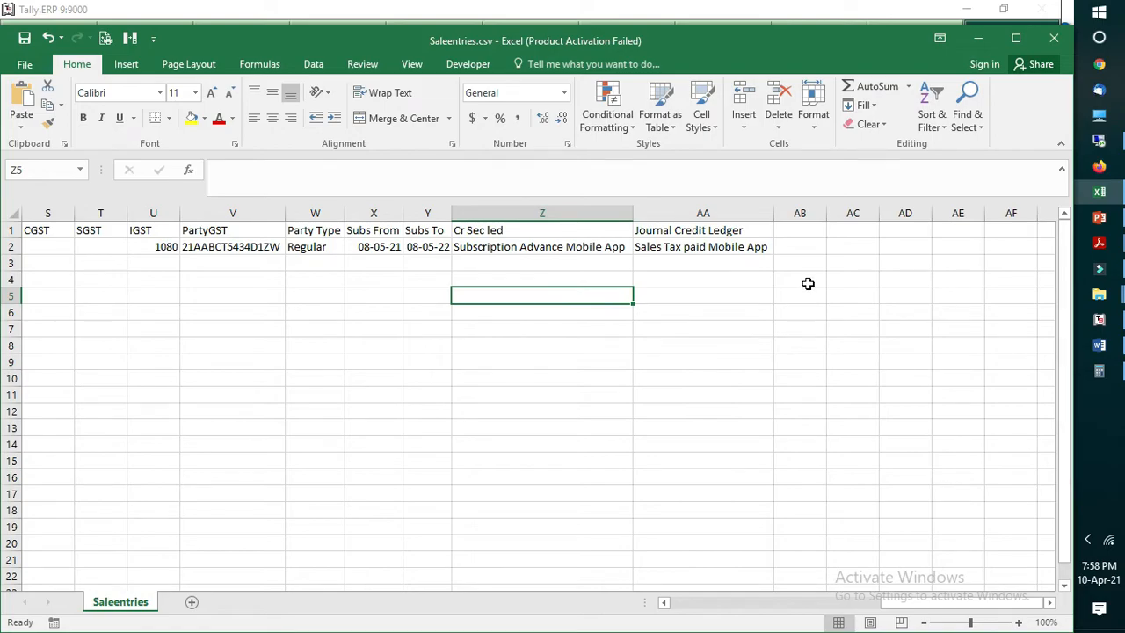
Step: Switch to Sales Entry.docx in Word and view the Sales Entry section at the start of the document
left_click(1100, 345)
scroll(590, 404, "up", 6)
scroll(591, 407, "up", 5)
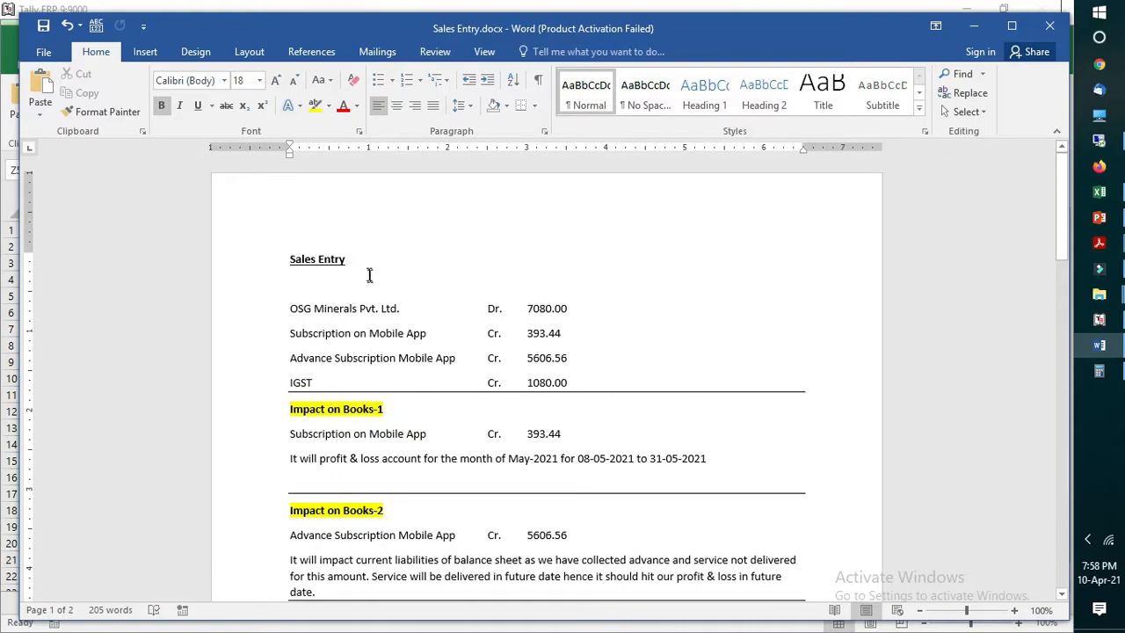
Step: Return to Saleentries.csv in Excel and examine the row 2 entries from PartyGST and IGST back to Total Amount
left_click(1099, 192)
left_click(280, 232)
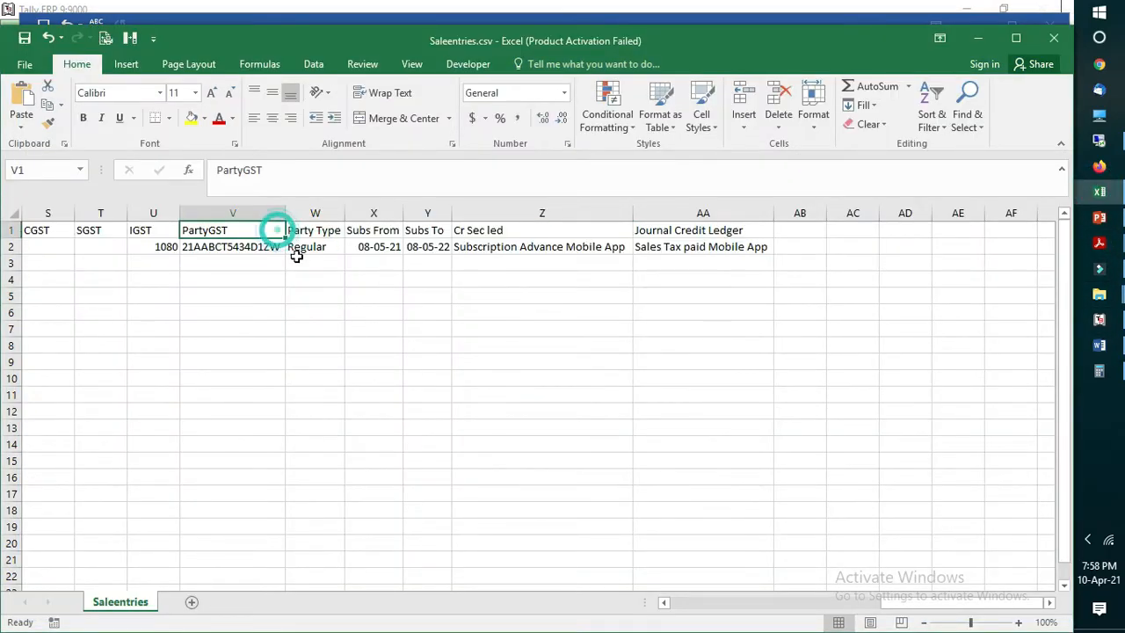
left_click(158, 246)
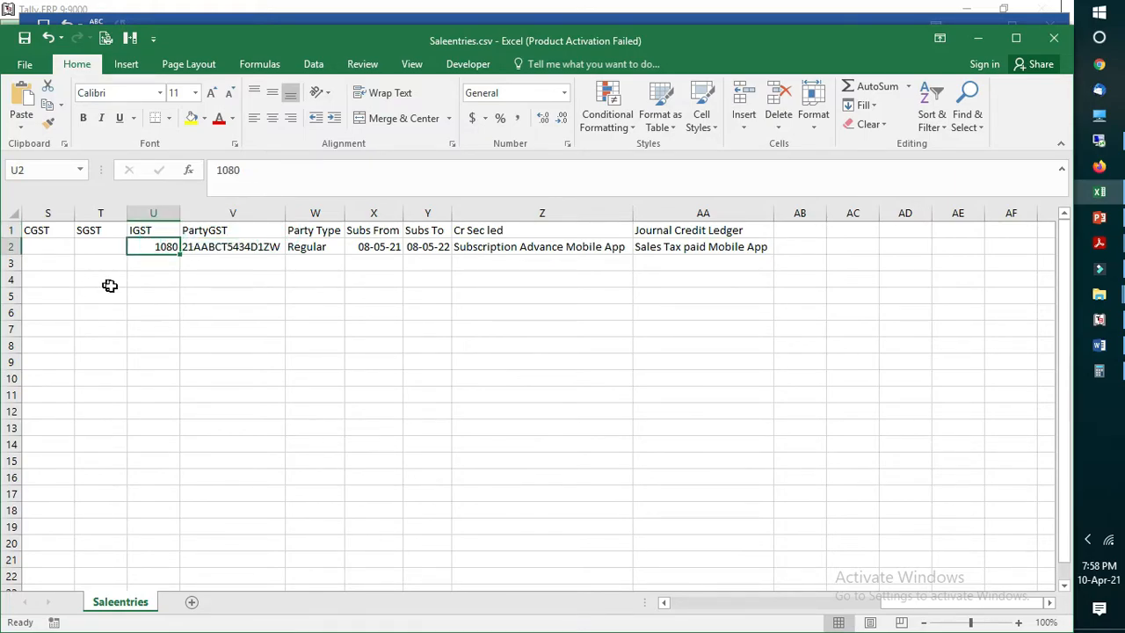
key("Left")
key("Left")
key("Left")
key("Left")
key("Left")
key("Left")
key("Left")
key("Left")
key("Left")
key("Left")
key("Left")
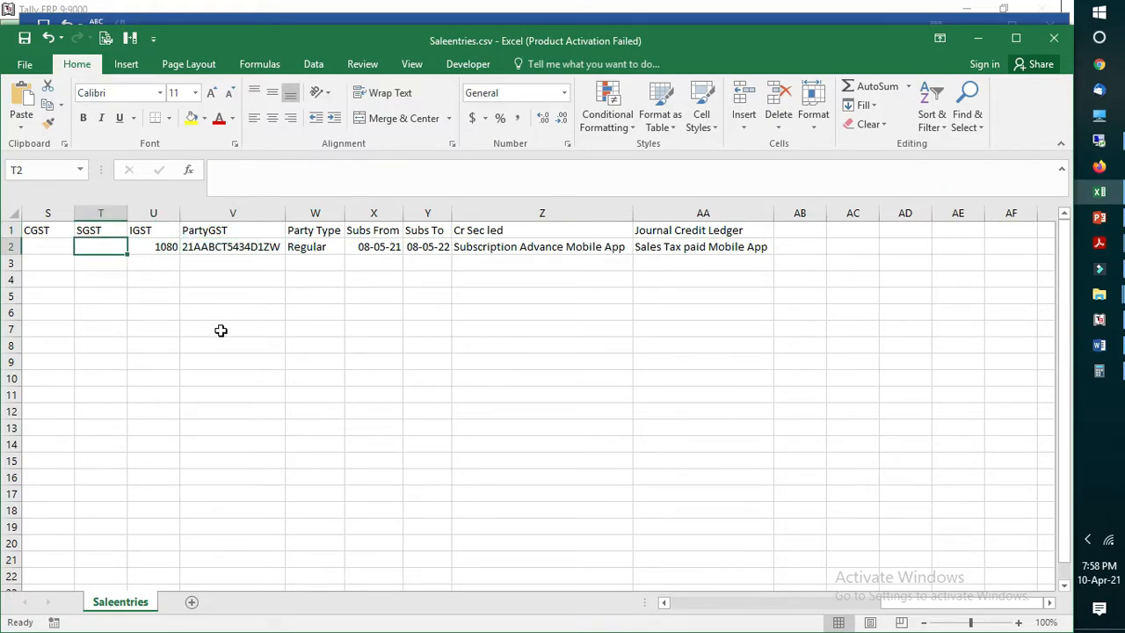
key("Left")
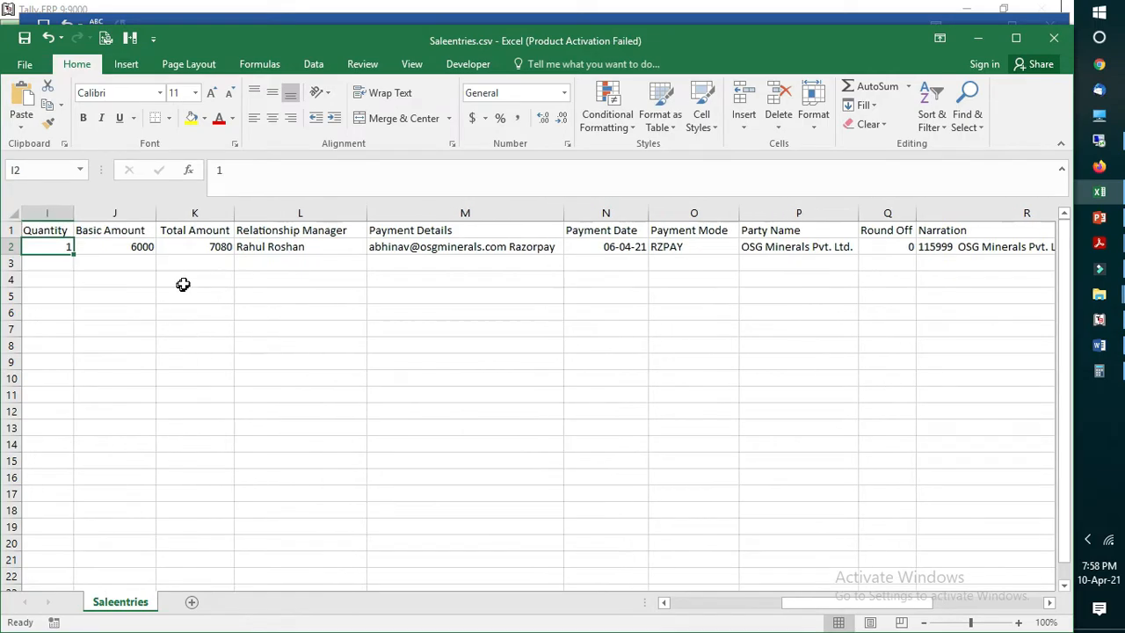
left_click(200, 246)
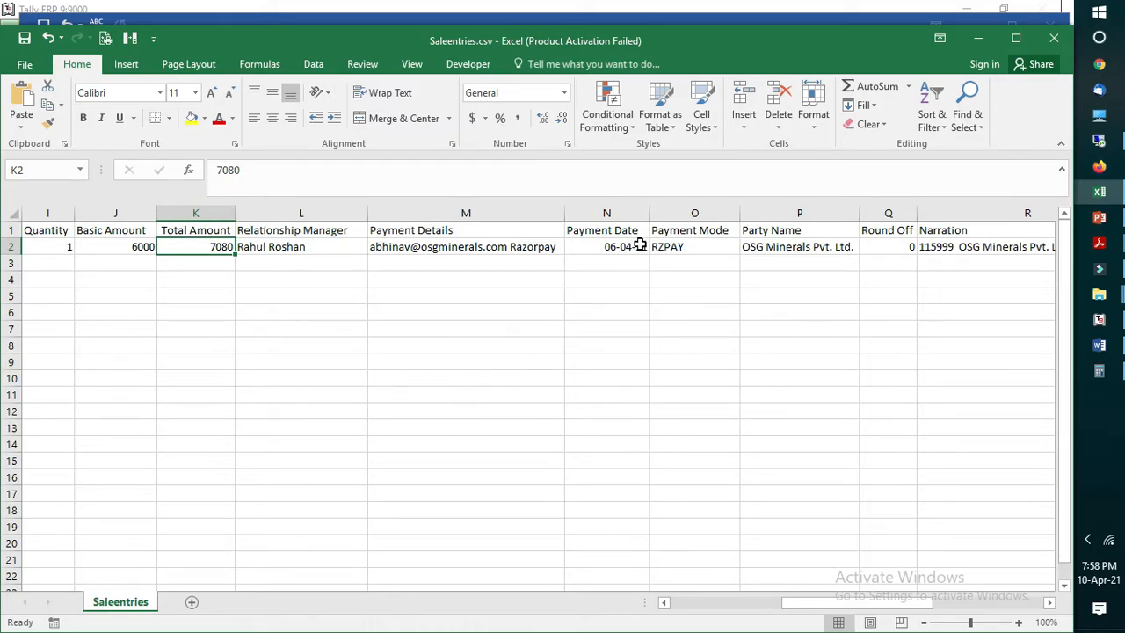
Step: Examine the row 2 entries from Party Name through to Journal Credit Ledger
left_click(770, 249)
key("Right")
key("Right")
key("Right")
key("Right")
key("Right")
key("Right")
key("Right")
key("Right")
key("Right")
key("Right")
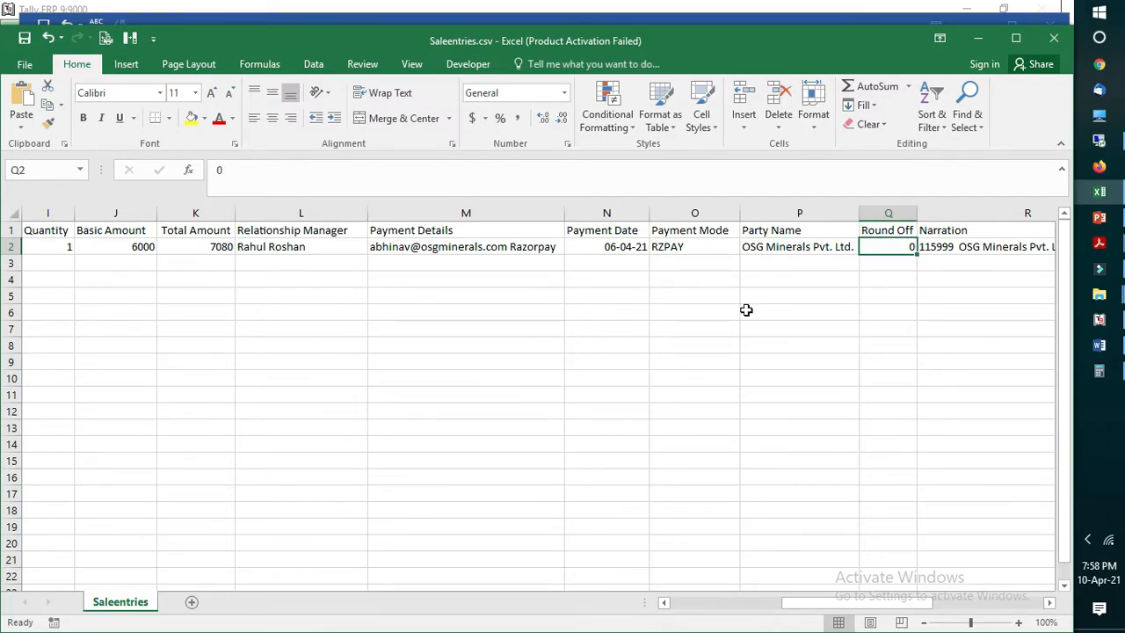
key("Right")
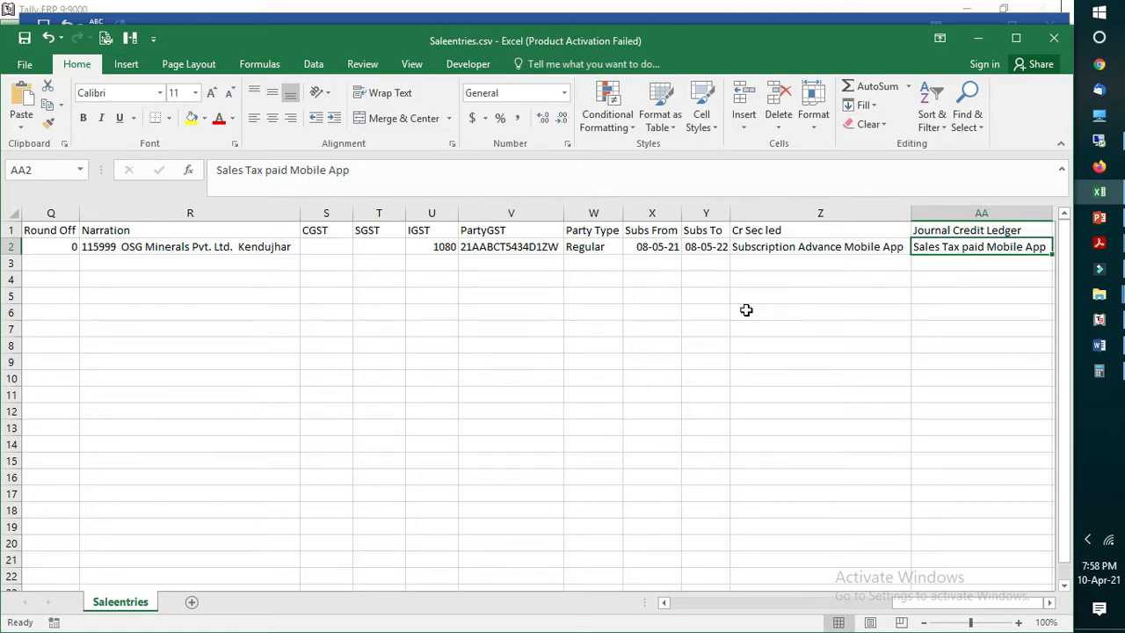
Step: Switch to Sales Entry.docx in Word and highlight the four ledger lines under the Sales Entry heading
left_click(1098, 348)
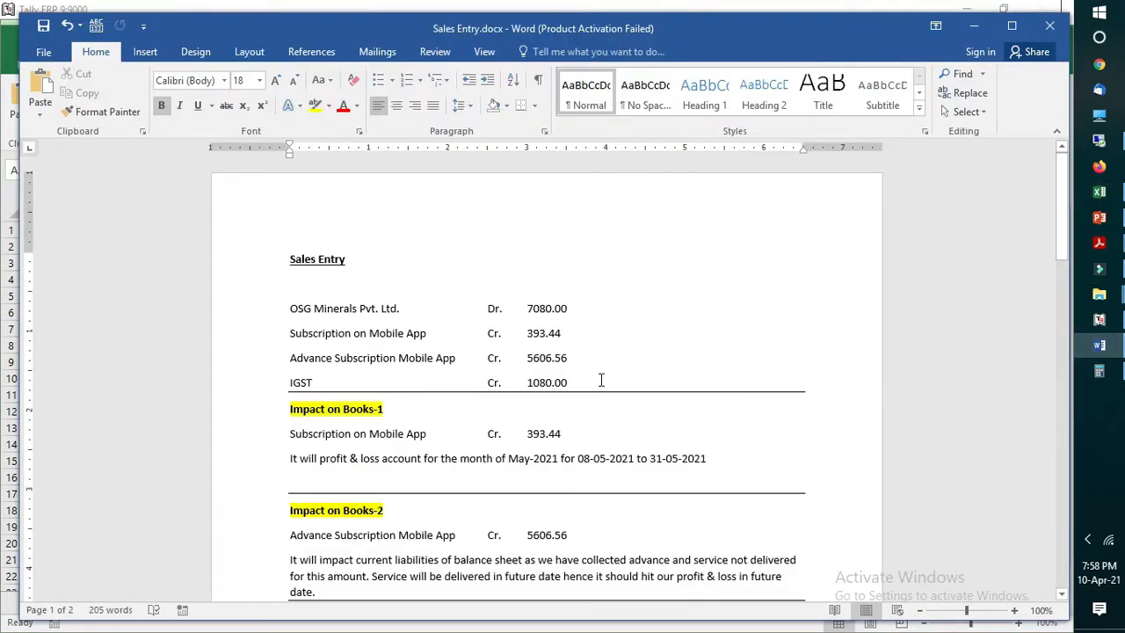
scroll(624, 388, "down", 1)
left_click(310, 224)
left_click(334, 291)
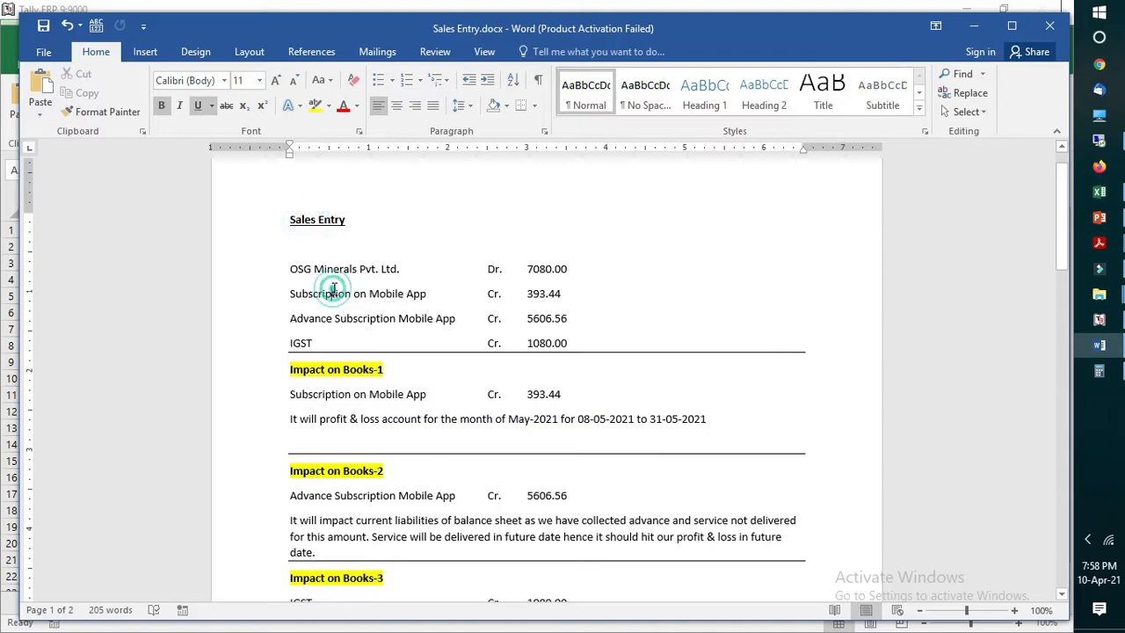
left_click_drag(291, 270, 572, 348)
left_click(353, 323)
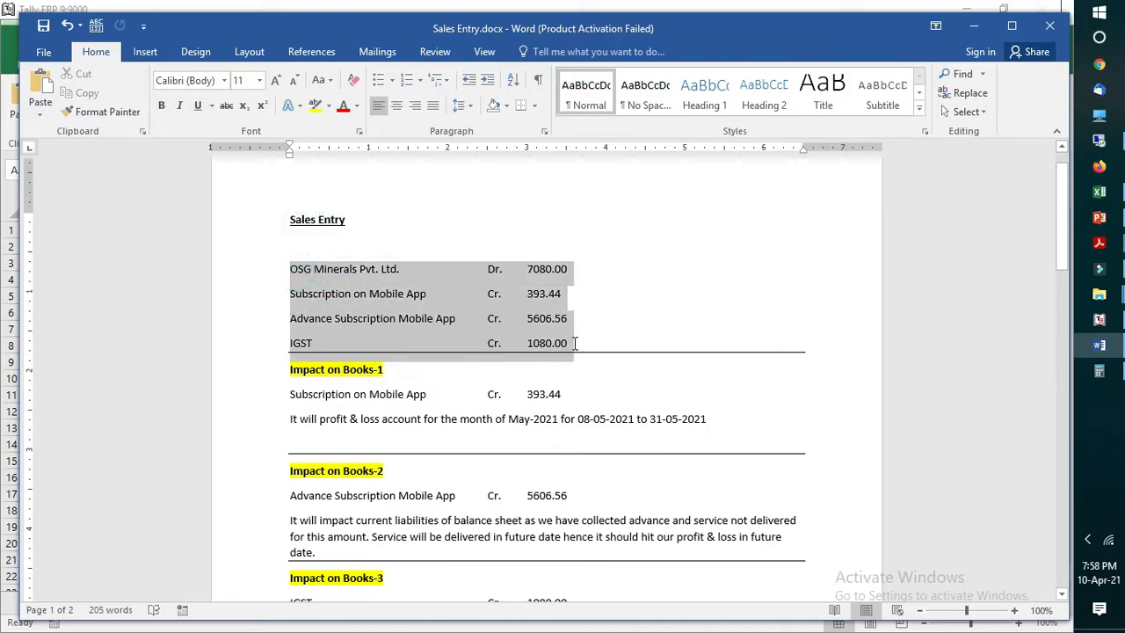
Step: Examine the debit amount of the OSG Minerals line and the credit amount of the Subscription on Mobile App line
left_click(421, 293)
left_click_drag(525, 269, 582, 276)
left_click_drag(515, 268, 572, 270)
left_click(532, 269)
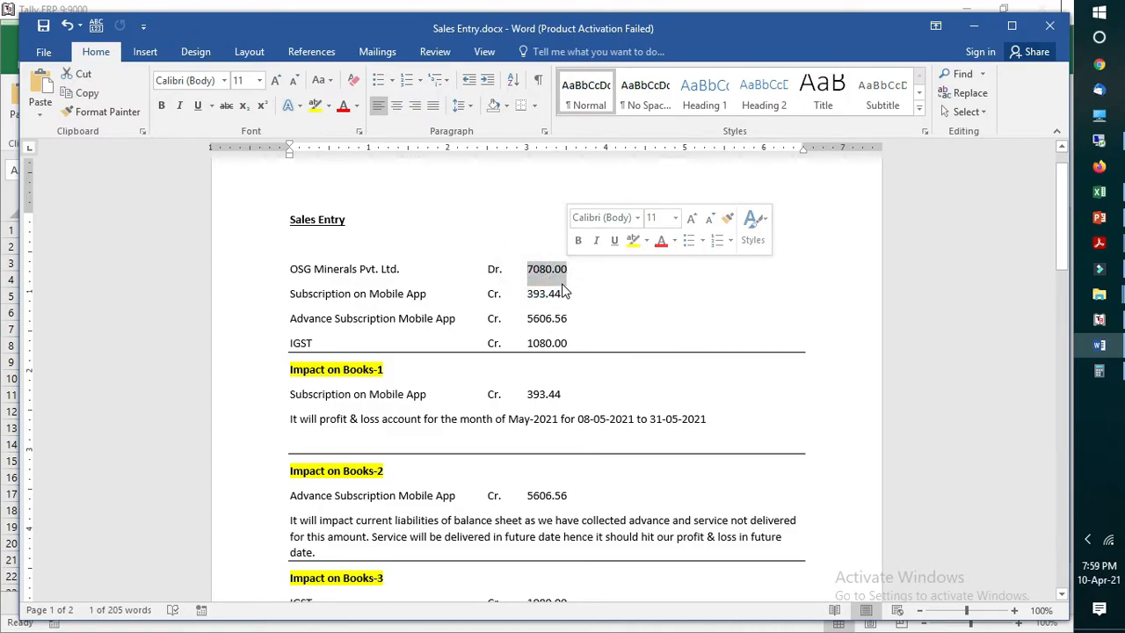
left_click(567, 292)
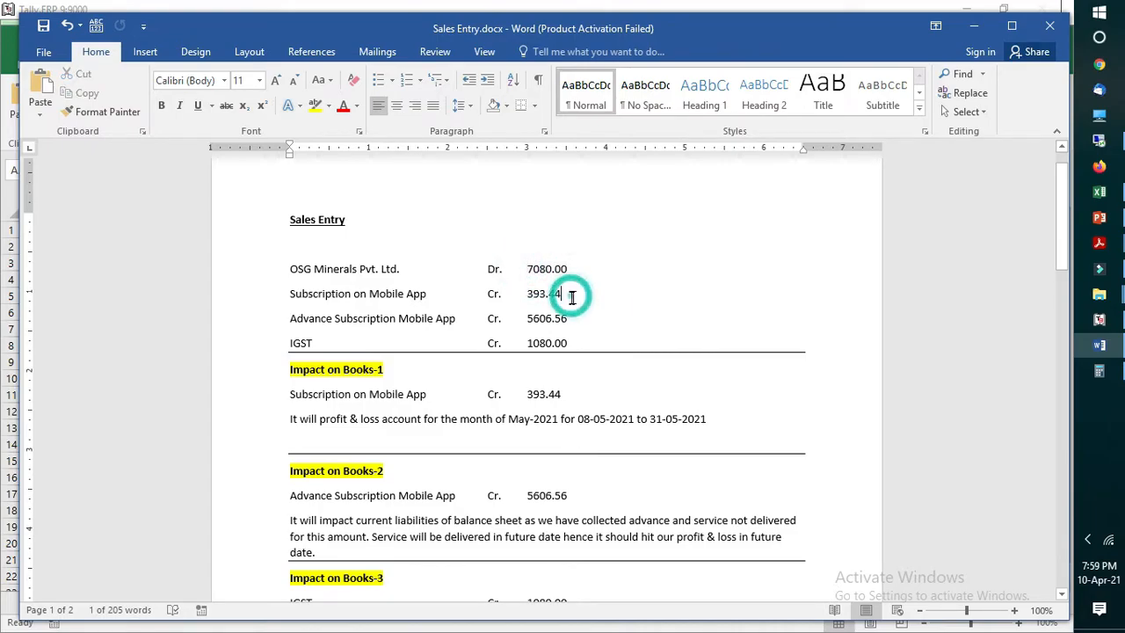
left_click_drag(290, 293, 562, 295)
left_click(568, 318)
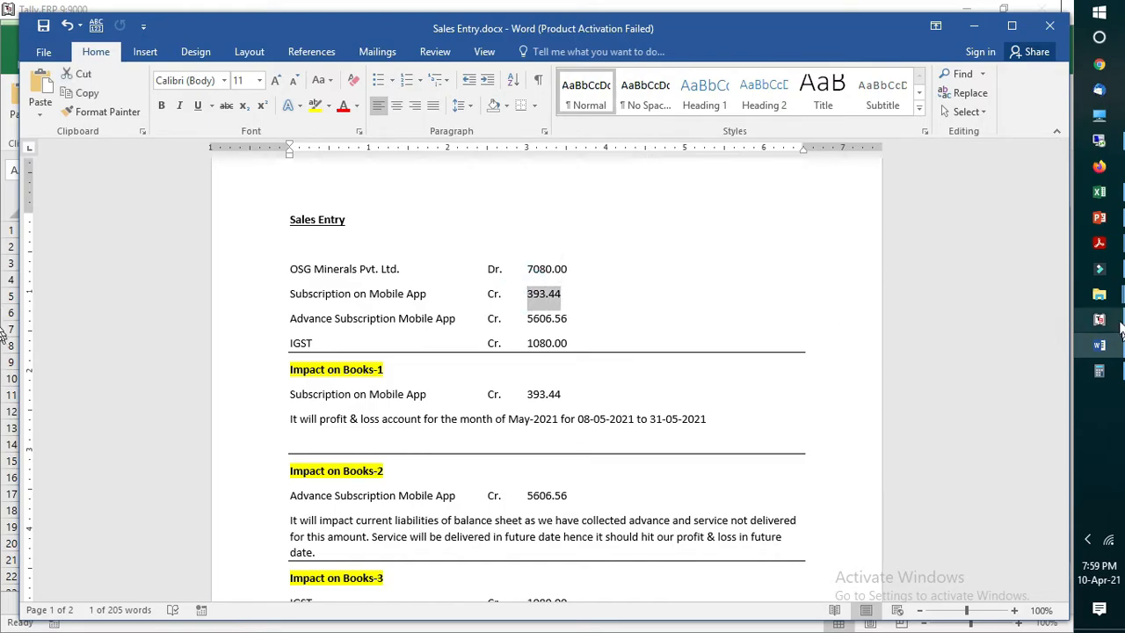
Step: Switch to Saleentries.csv in Excel and check the Subs From date in row 2
left_click(1099, 193)
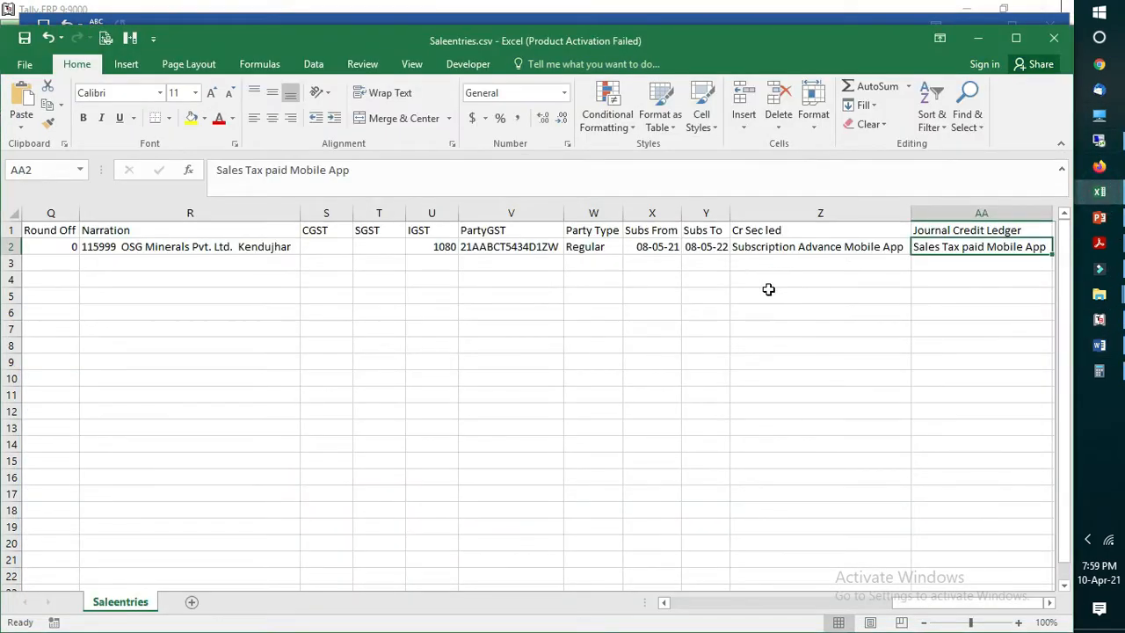
left_click(768, 290)
left_click(664, 251)
left_click(658, 269)
left_click(652, 250)
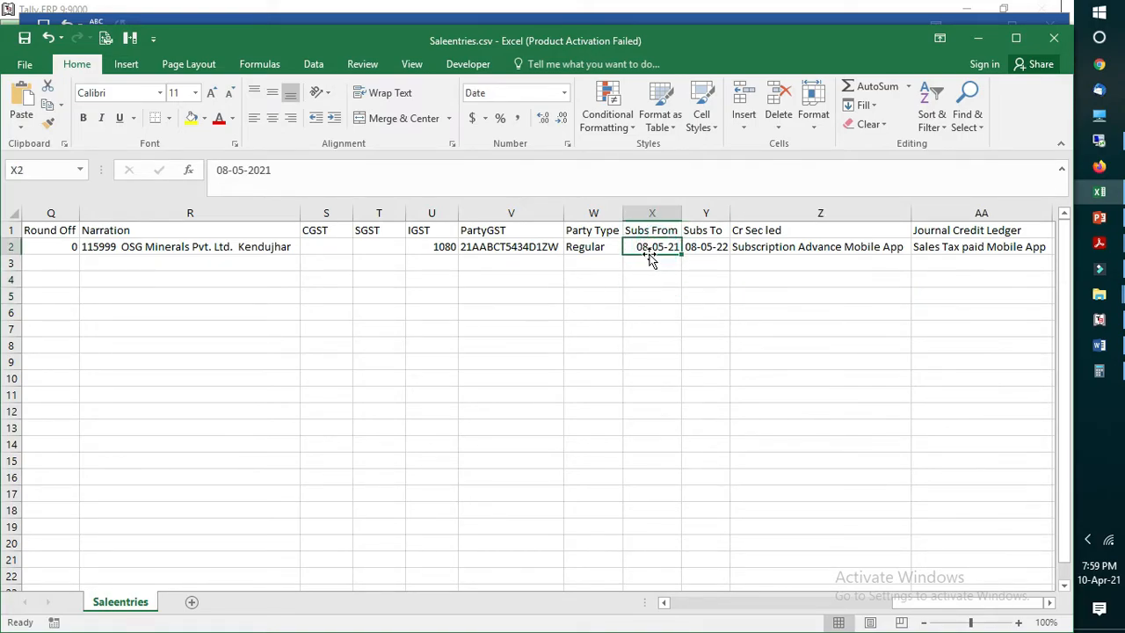
Step: Switch to Sales Entry.docx in Word to review the Subscription on Mobile App line, and minimize the document
left_click(1100, 345)
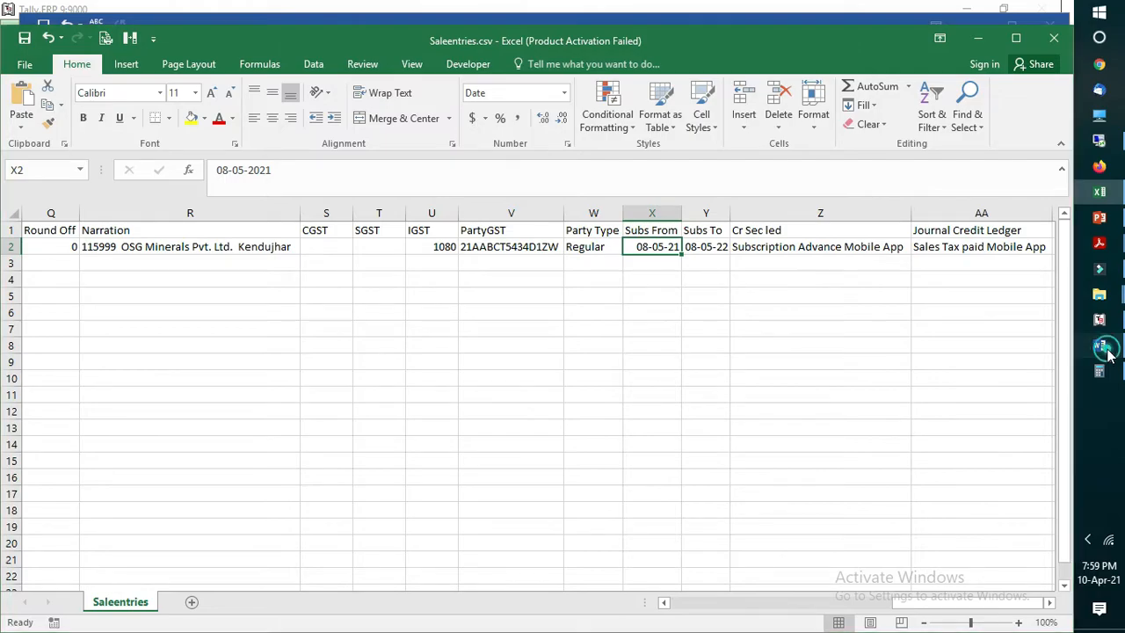
left_click(577, 295)
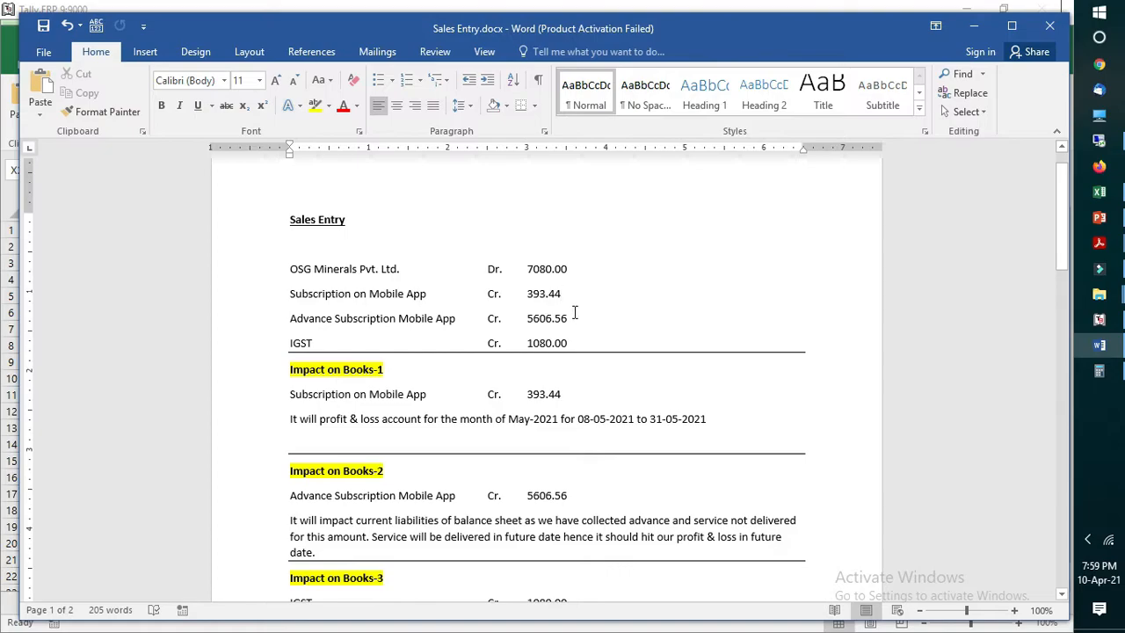
left_click(1099, 346)
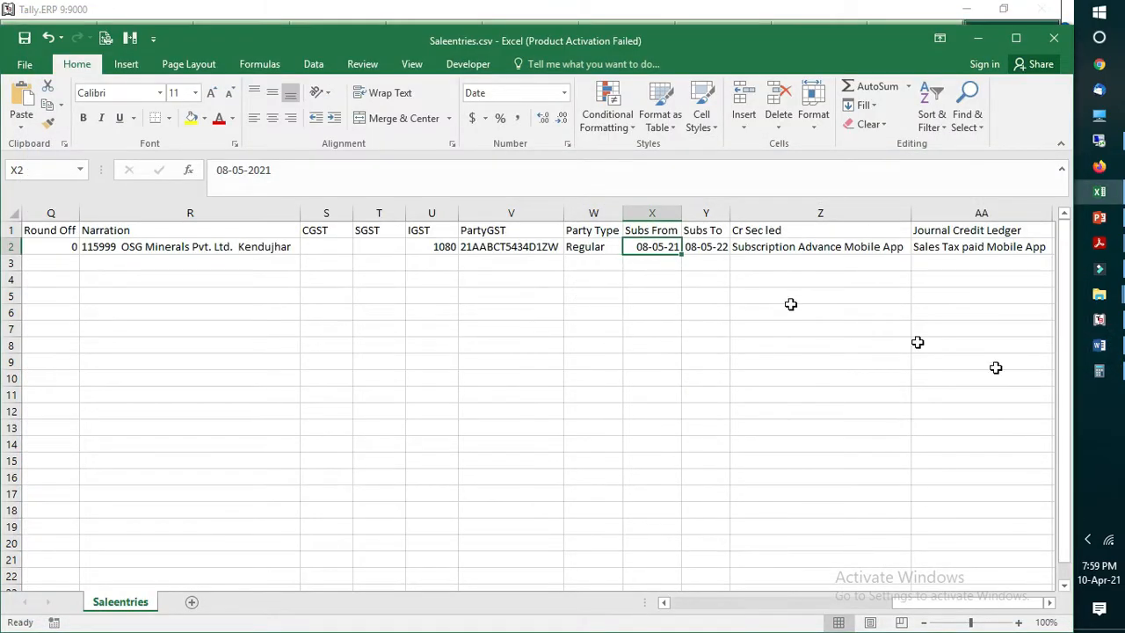
Step: Switch to Sales Entry.docx in Word and examine the Advance Subscription Mobile App ledger and its credit amount under Sales Entry
left_click(1100, 345)
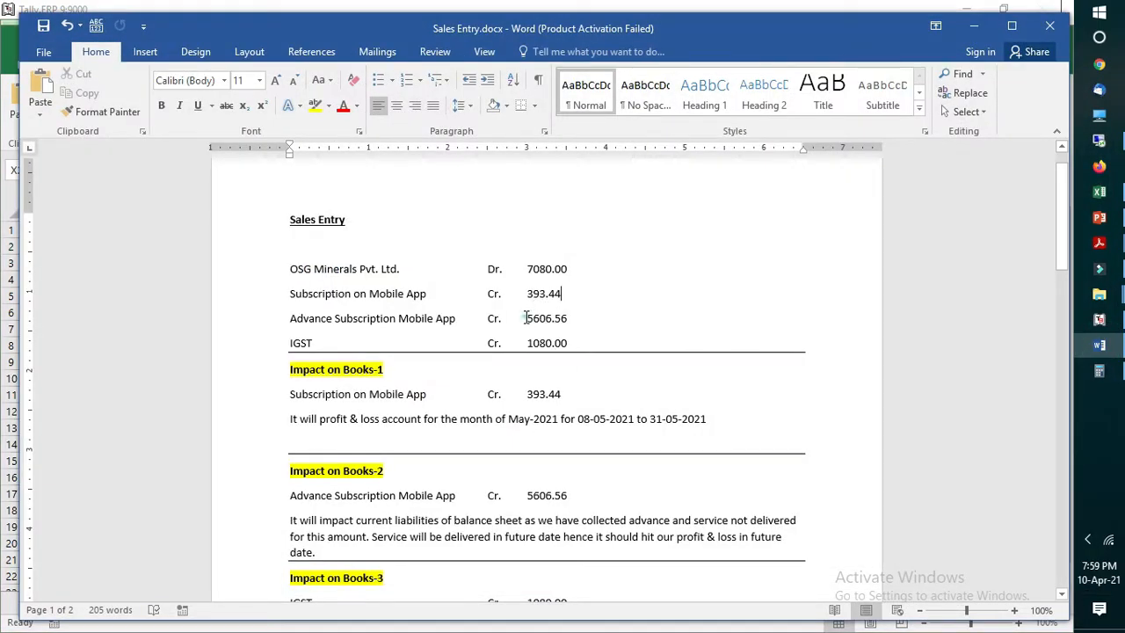
left_click(573, 318)
left_click_drag(569, 324, 527, 321)
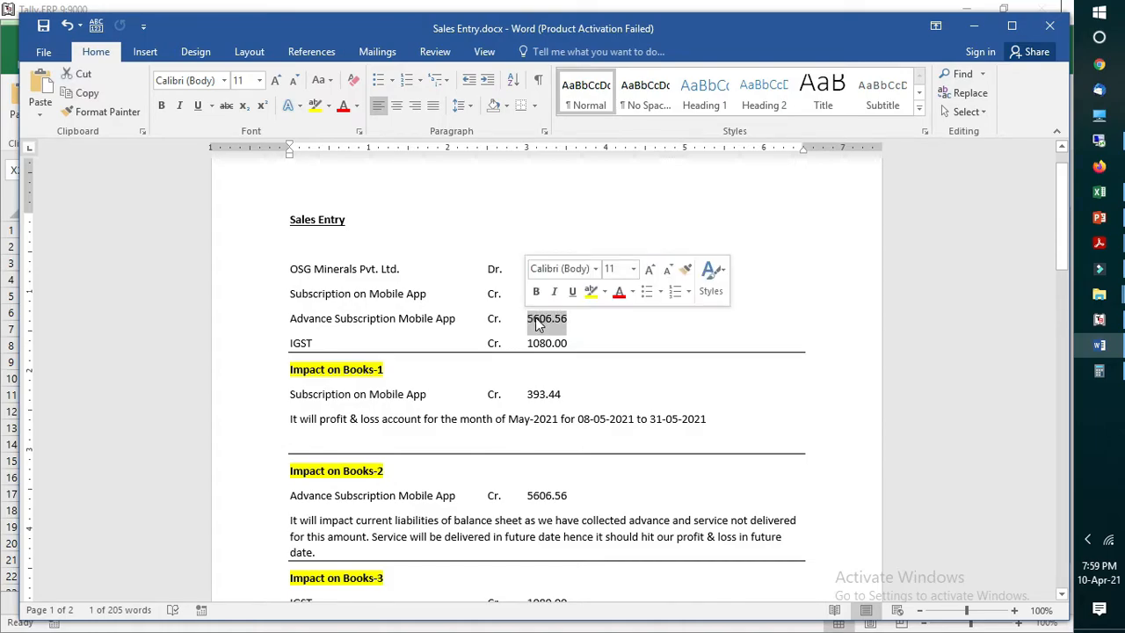
left_click(618, 344)
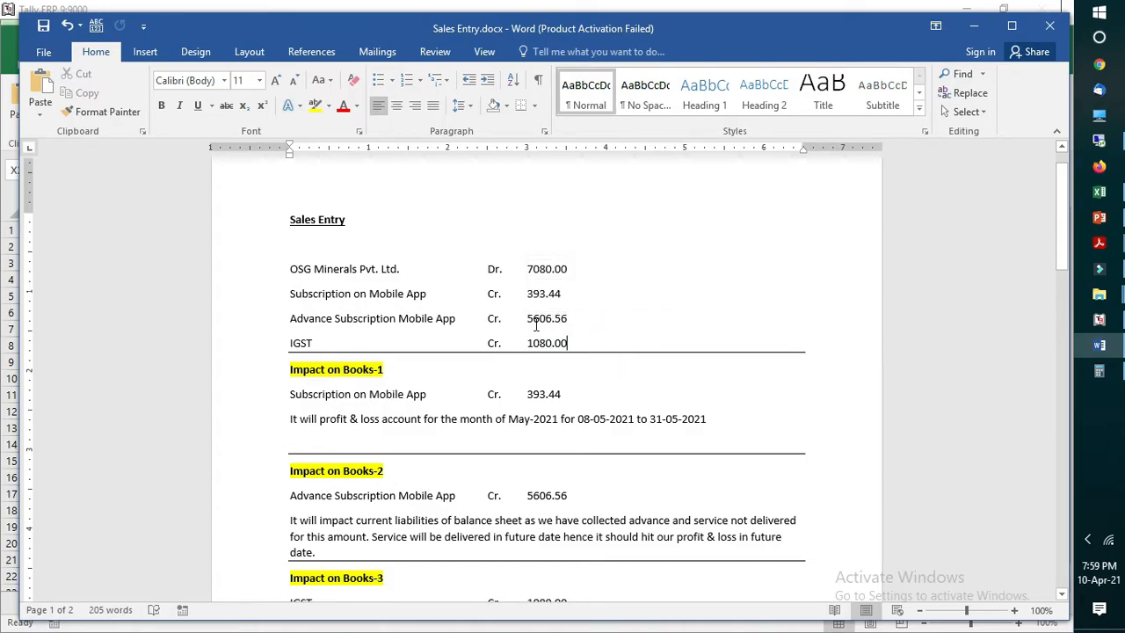
double_click(530, 319)
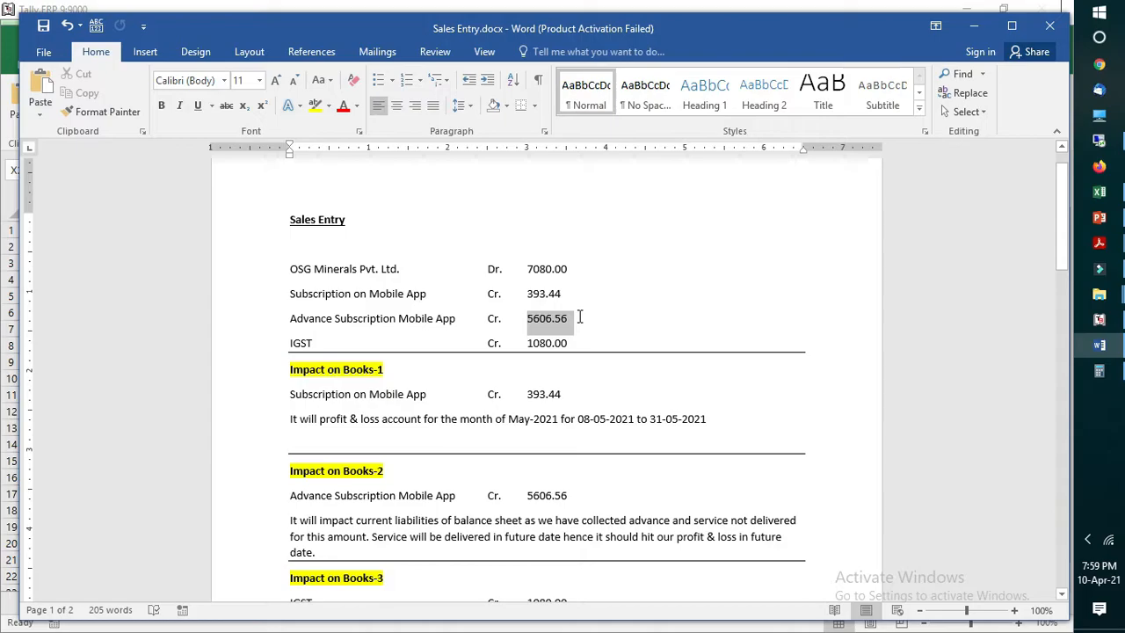
left_click(424, 322)
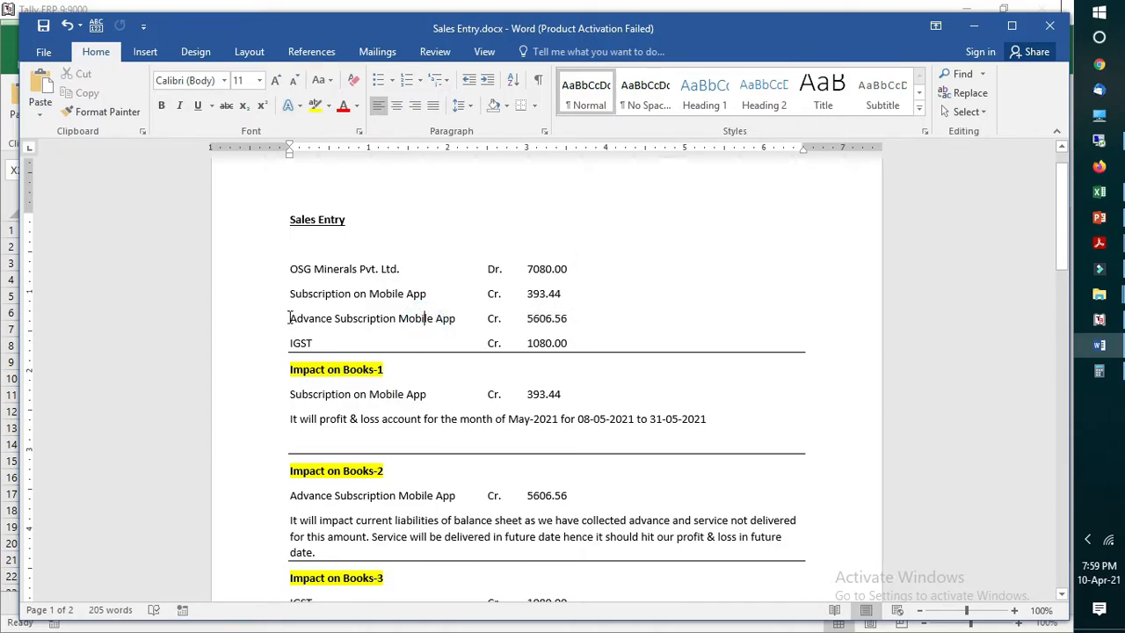
left_click_drag(290, 318, 439, 320)
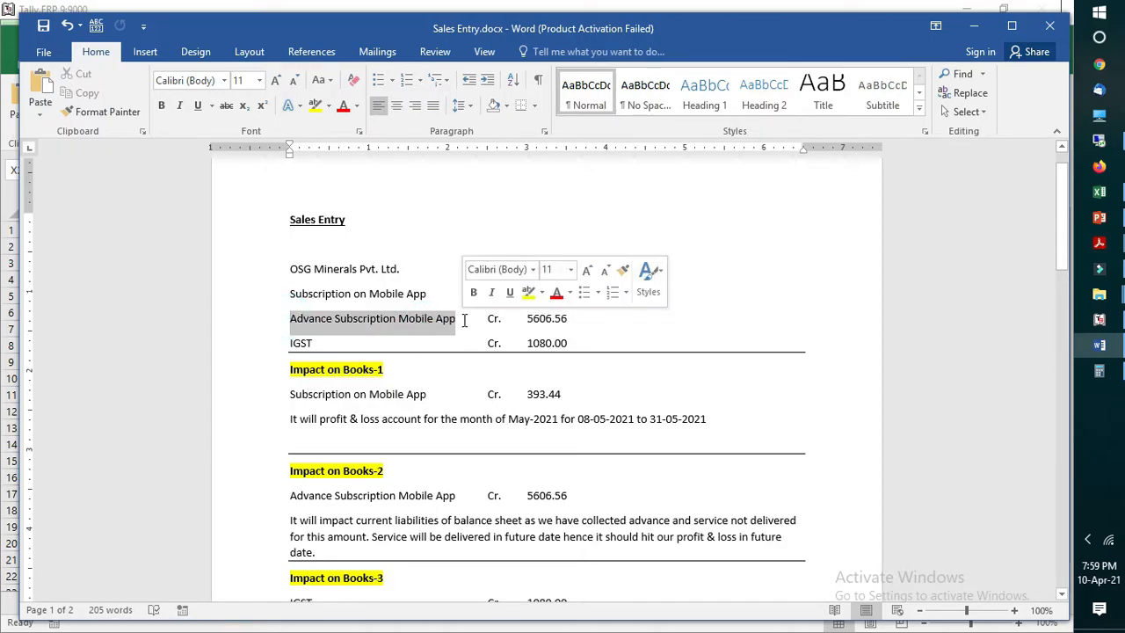
left_click(528, 319)
left_click_drag(524, 318, 569, 319)
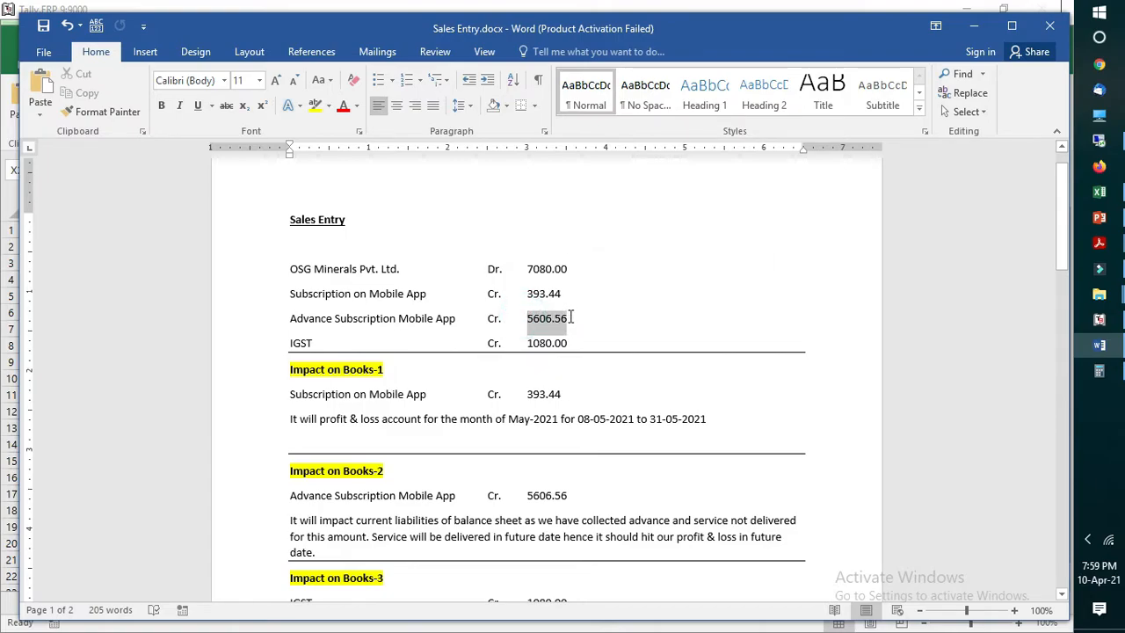
left_click(603, 312)
Step: Compare the credit amounts of the subscription and IGST lines with the OSG Minerals debit amount under Sales Entry
left_click(528, 298)
left_click_drag(550, 303, 577, 316)
left_click(546, 295)
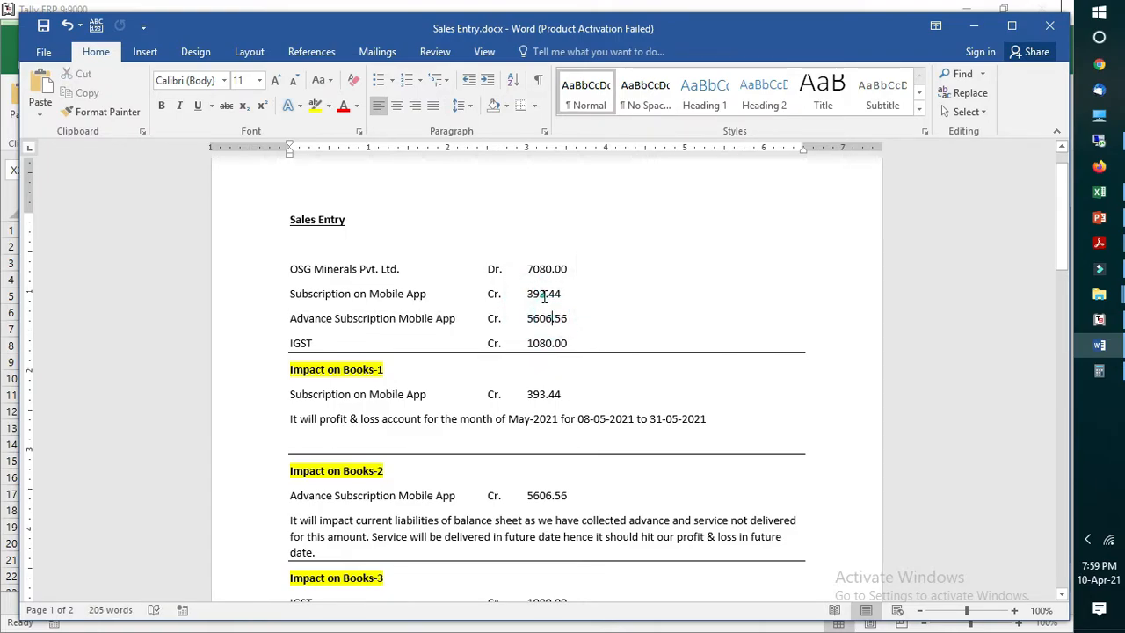
double_click(528, 343)
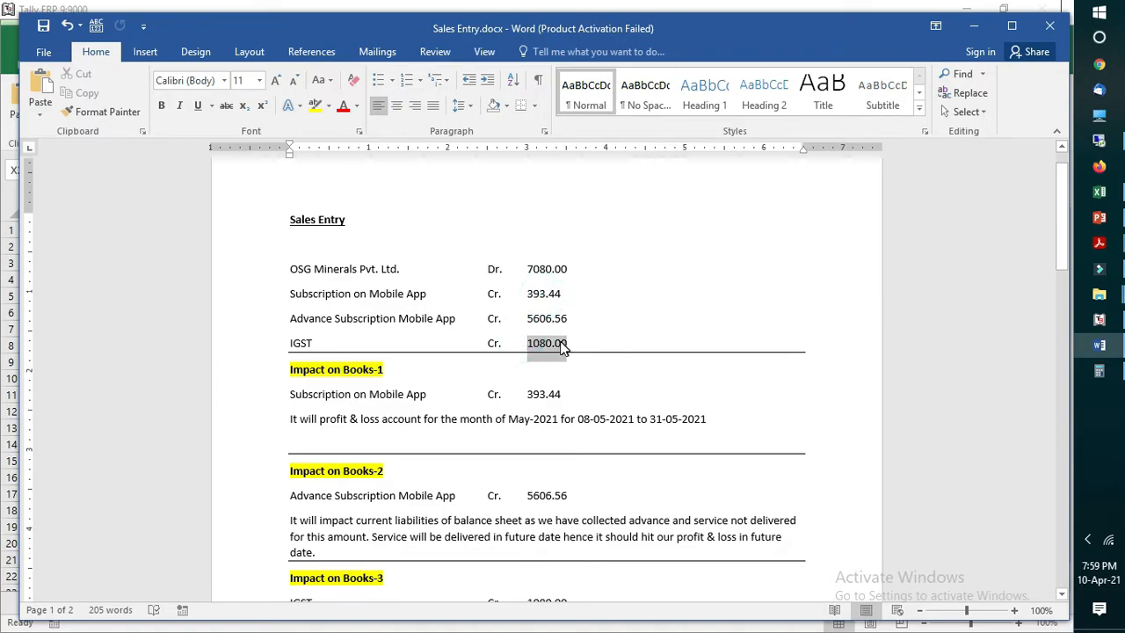
double_click(545, 269)
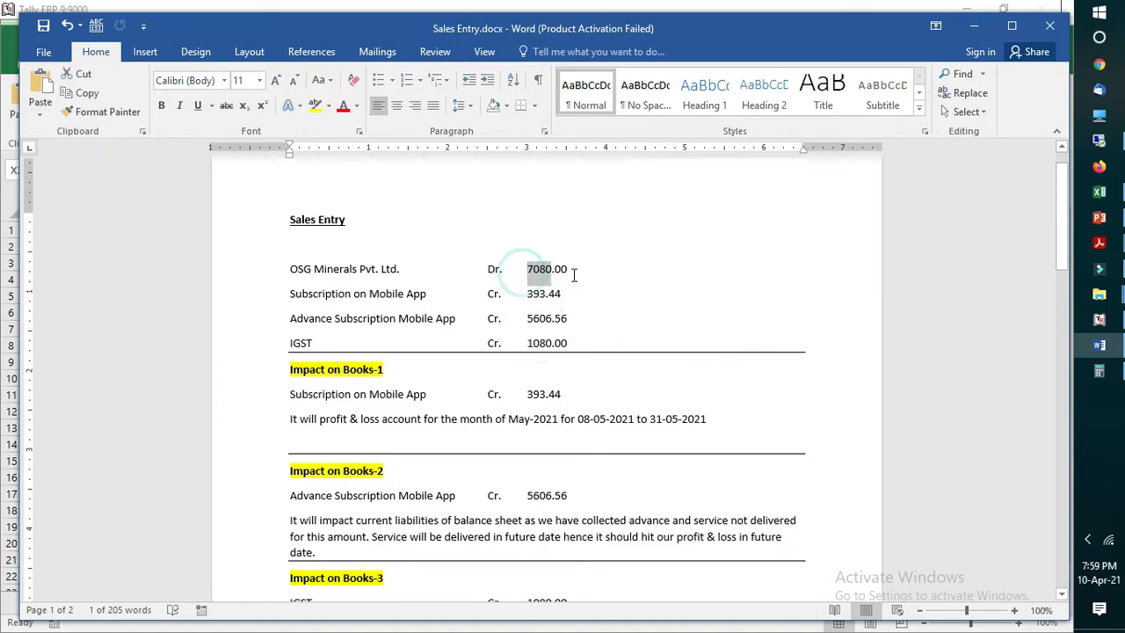
left_click(602, 322)
left_click_drag(293, 269, 530, 332)
double_click(547, 342)
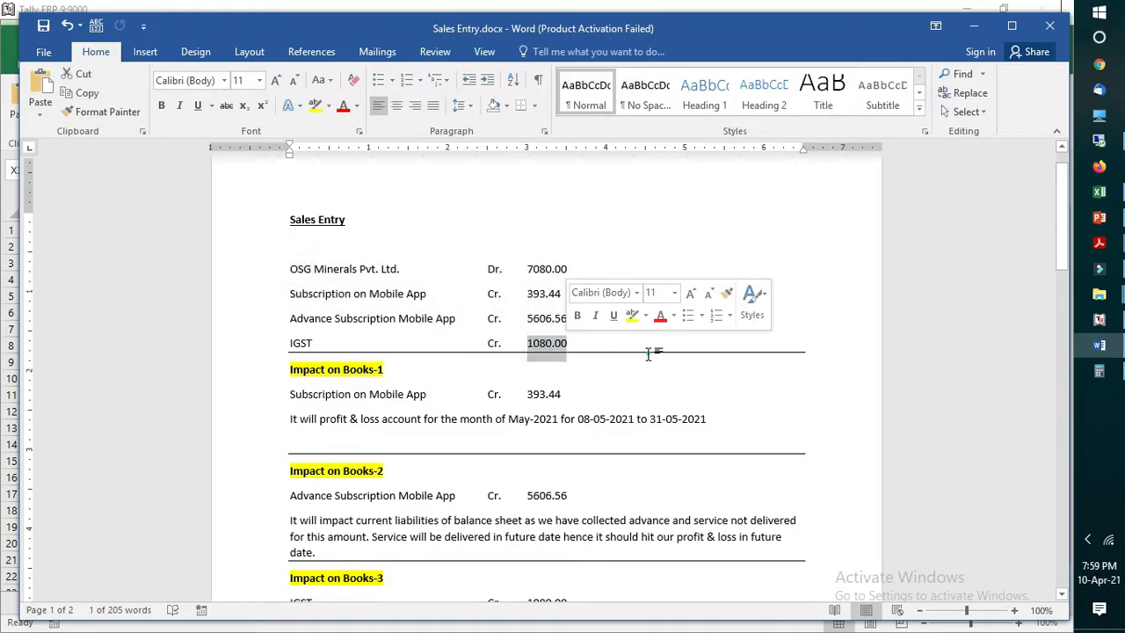
left_click(567, 363)
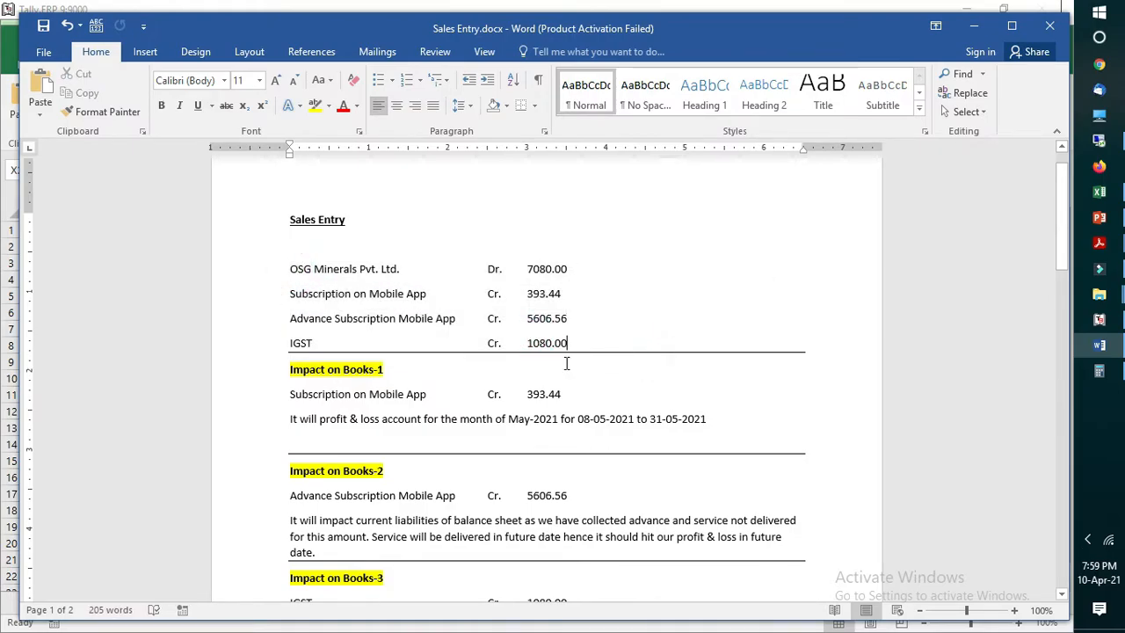
double_click(532, 269)
left_click(597, 328)
Step: Delete the blank line between the Sales Entry heading and the OSG Minerals line
scroll(544, 333, "down", 1)
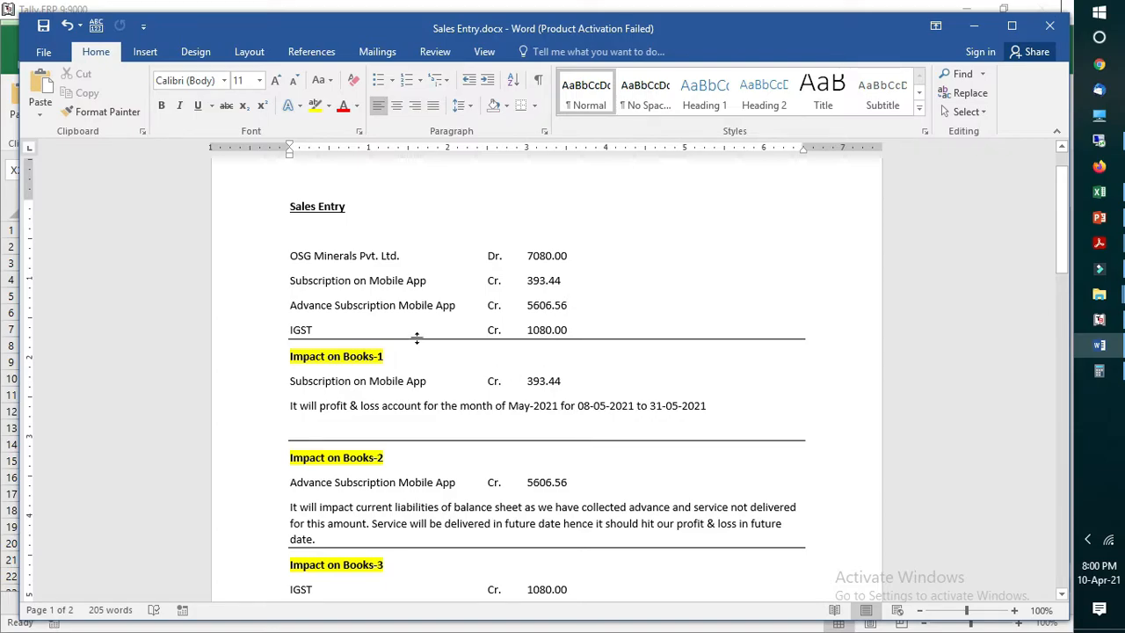
left_click(310, 225)
key("Delete")
left_click(343, 331)
Step: Review the amount and the profit and loss month under Impact on Books-1 against the Sales Entry lines
left_click(426, 356)
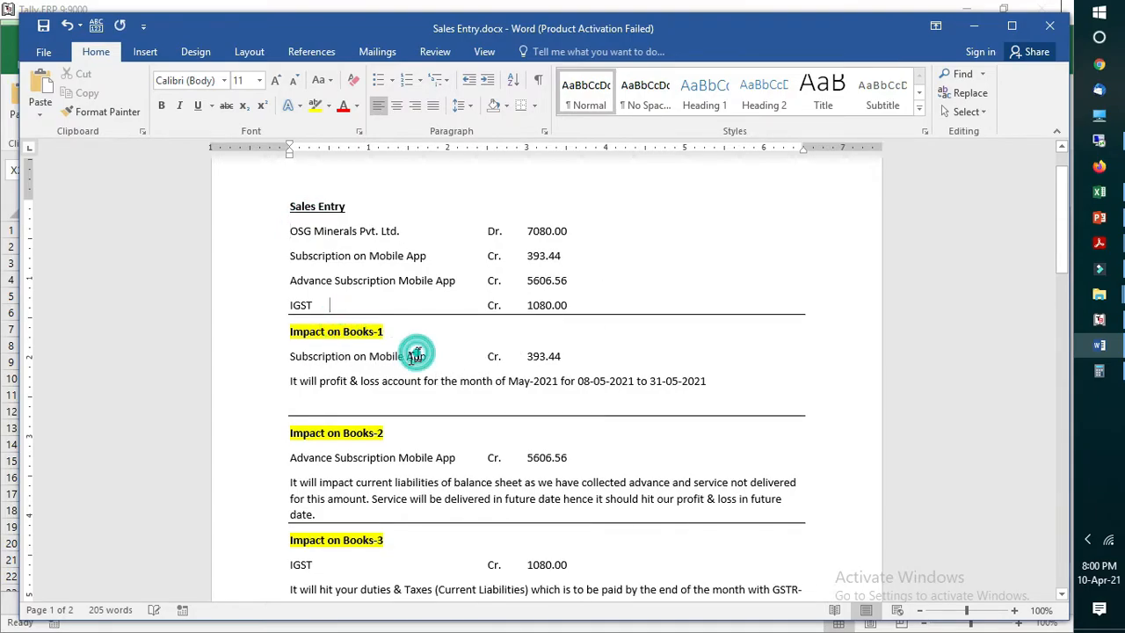
left_click_drag(517, 356, 570, 356)
left_click(427, 384)
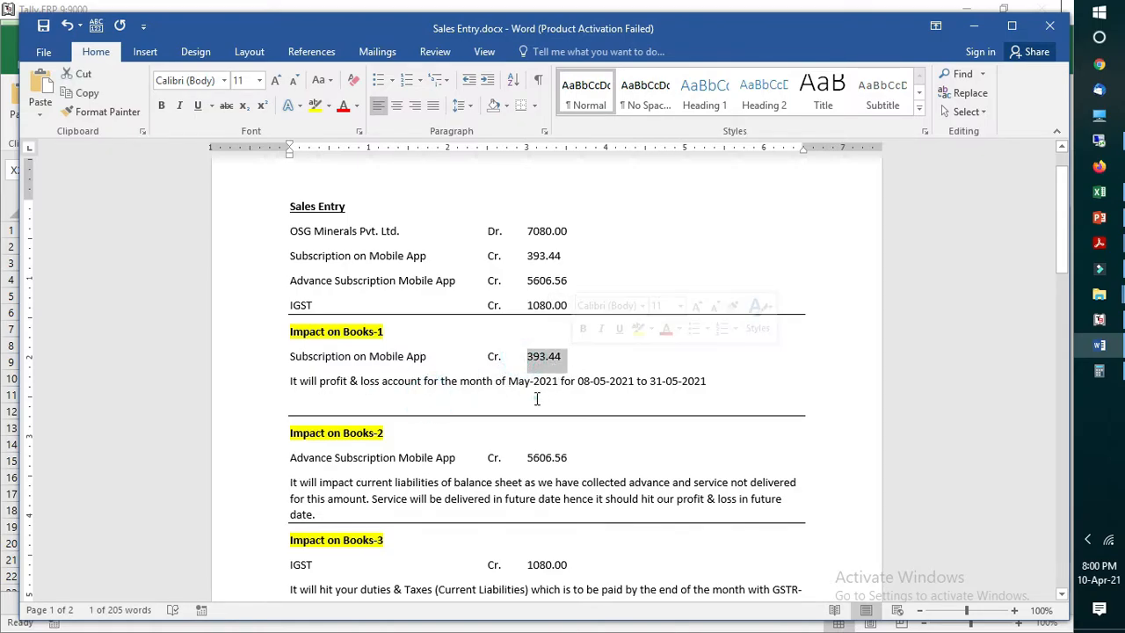
left_click(537, 399)
left_click_drag(511, 381, 559, 381)
left_click_drag(526, 278, 577, 277)
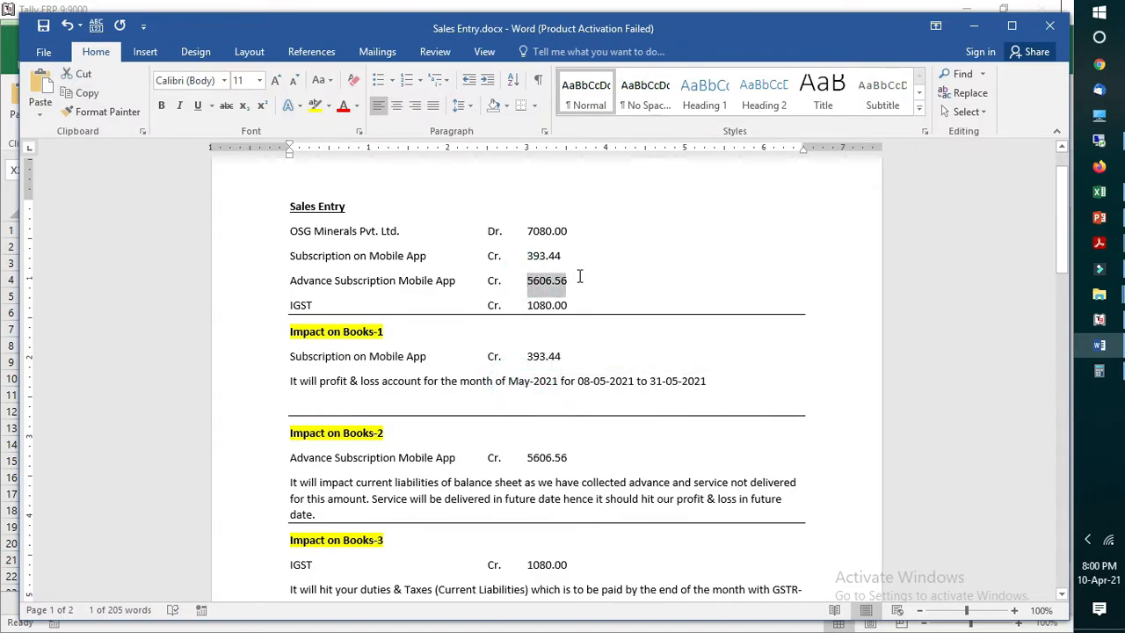
left_click(525, 380)
left_click_drag(527, 255, 564, 256)
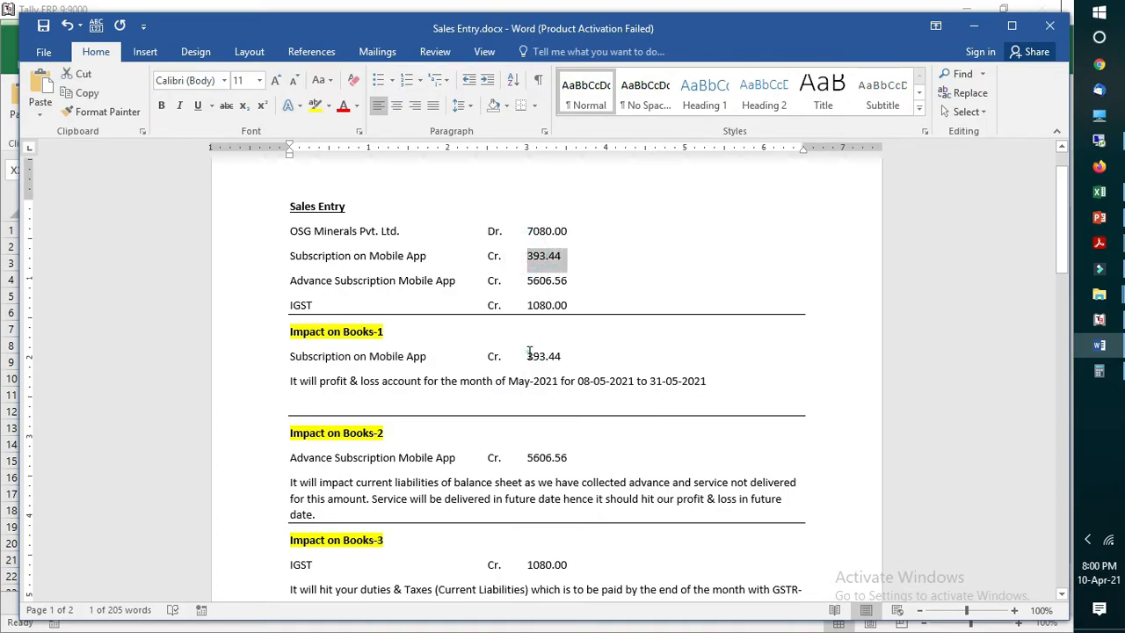
left_click_drag(527, 356, 563, 357)
Step: Review the Impact on Books-2 section, highlighting its current liabilities explanation and the advance subscription amount
scroll(422, 432, "down", 1)
left_click(422, 433)
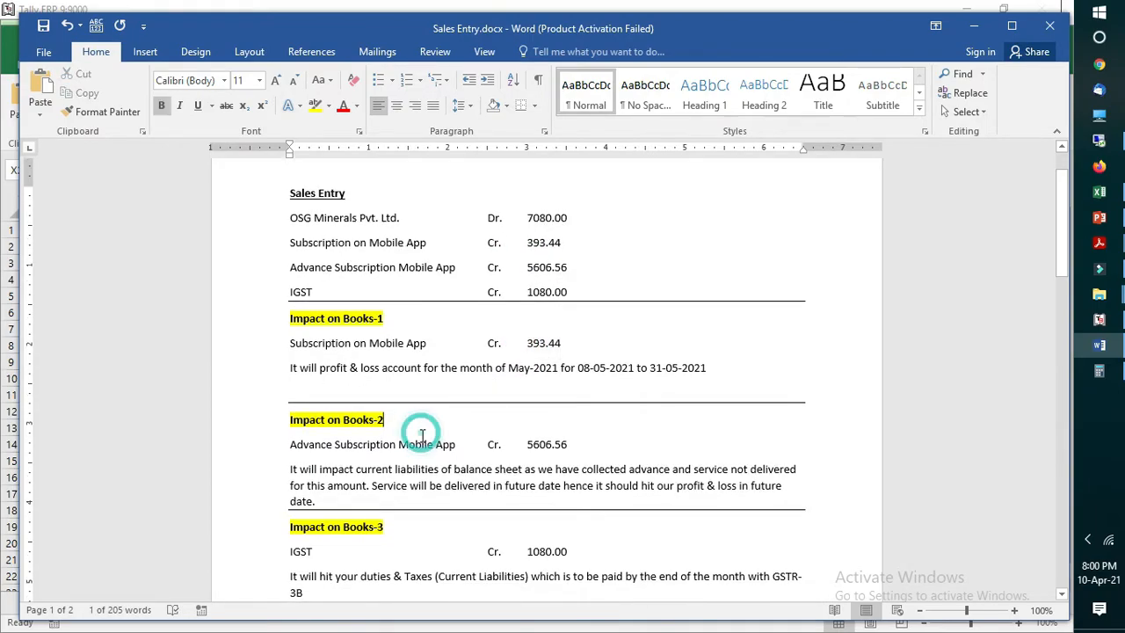
left_click(515, 449)
left_click(429, 477)
left_click(517, 477)
left_click_drag(386, 468, 448, 470)
left_click(551, 465)
left_click_drag(522, 447, 573, 444)
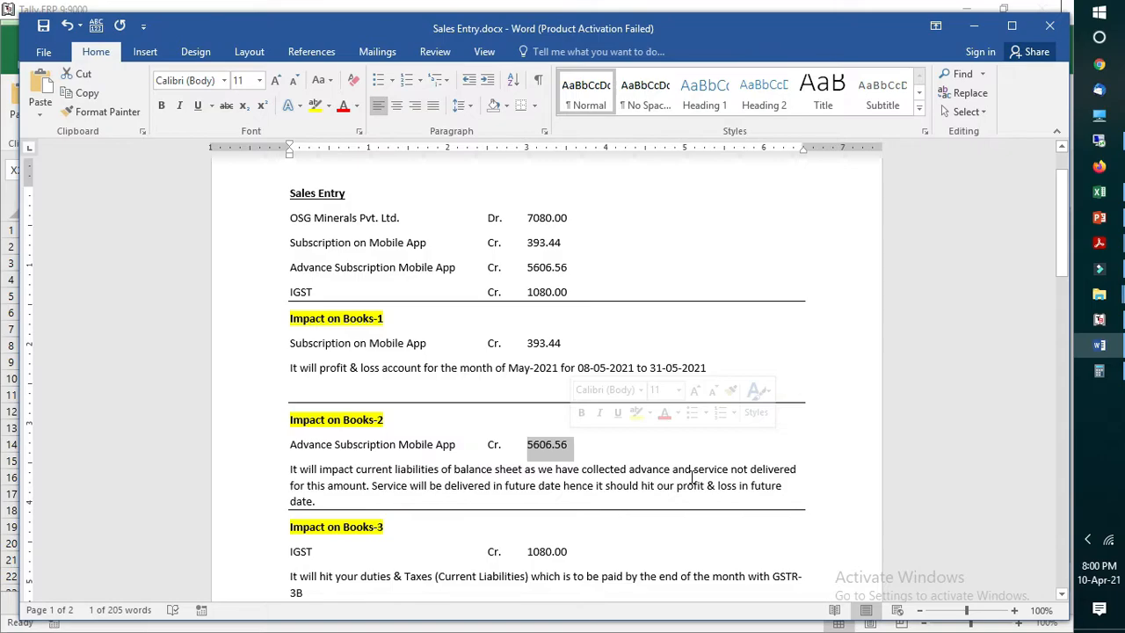
Step: Examine the IGST amount under Impact on Books-3 and the OSG Minerals debit line under Impact on Books-4
scroll(653, 530, "down", 1)
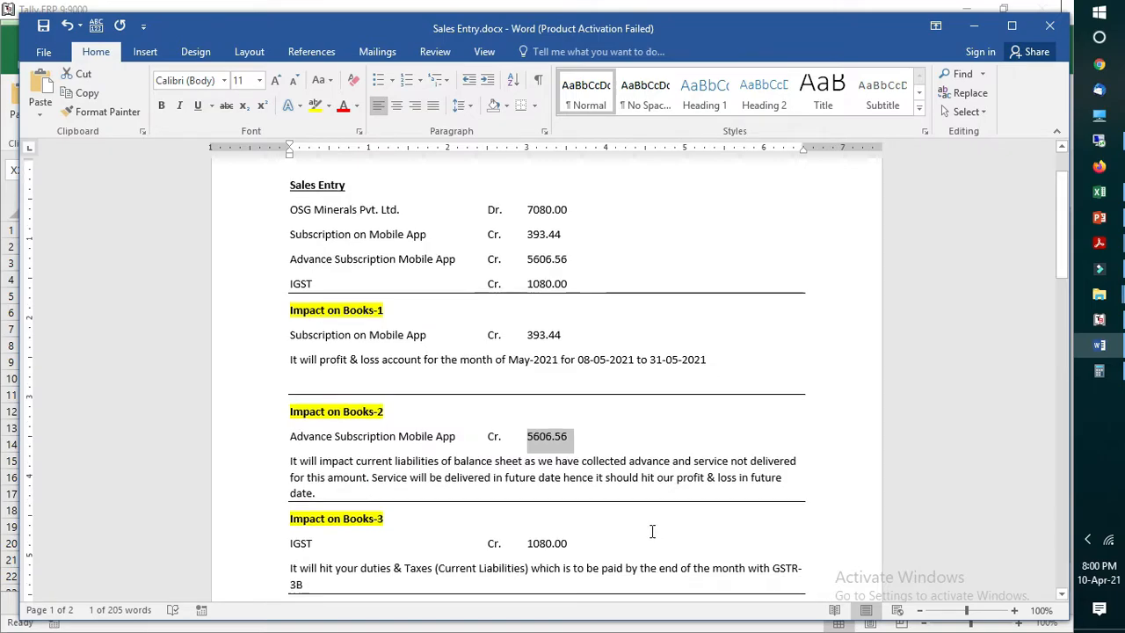
double_click(531, 525)
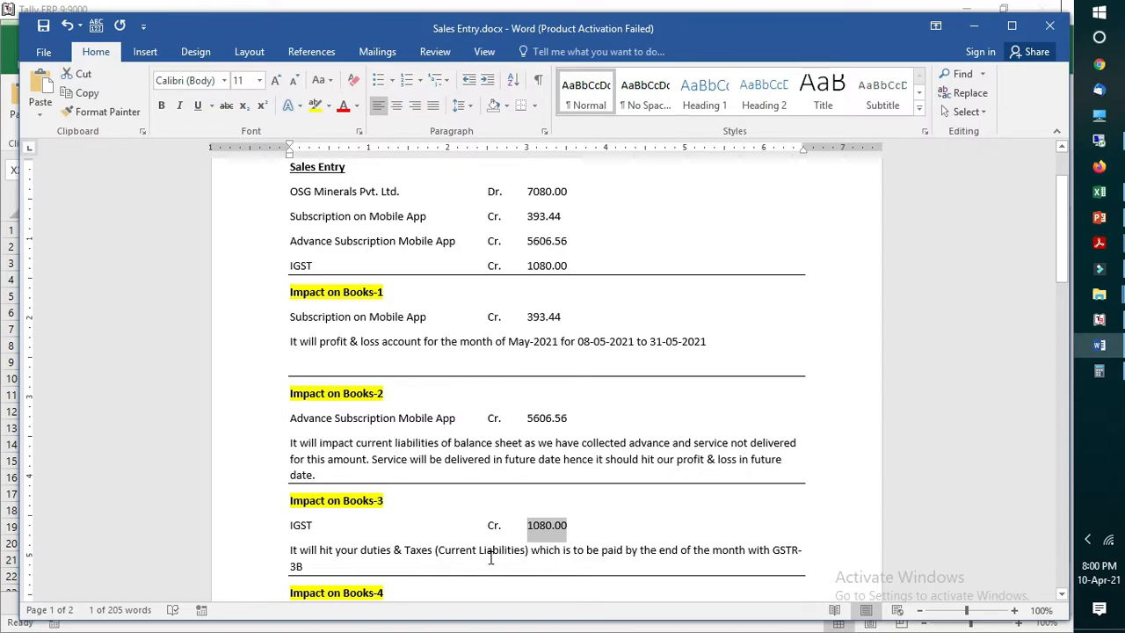
scroll(490, 556, "down", 3)
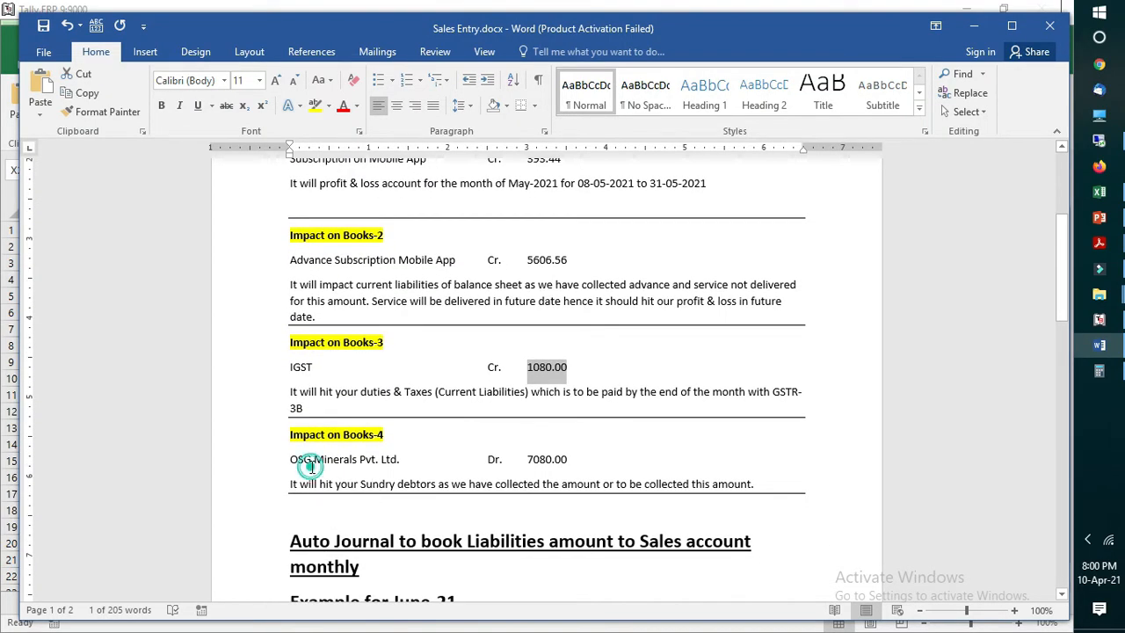
left_click(310, 467)
double_click(530, 458)
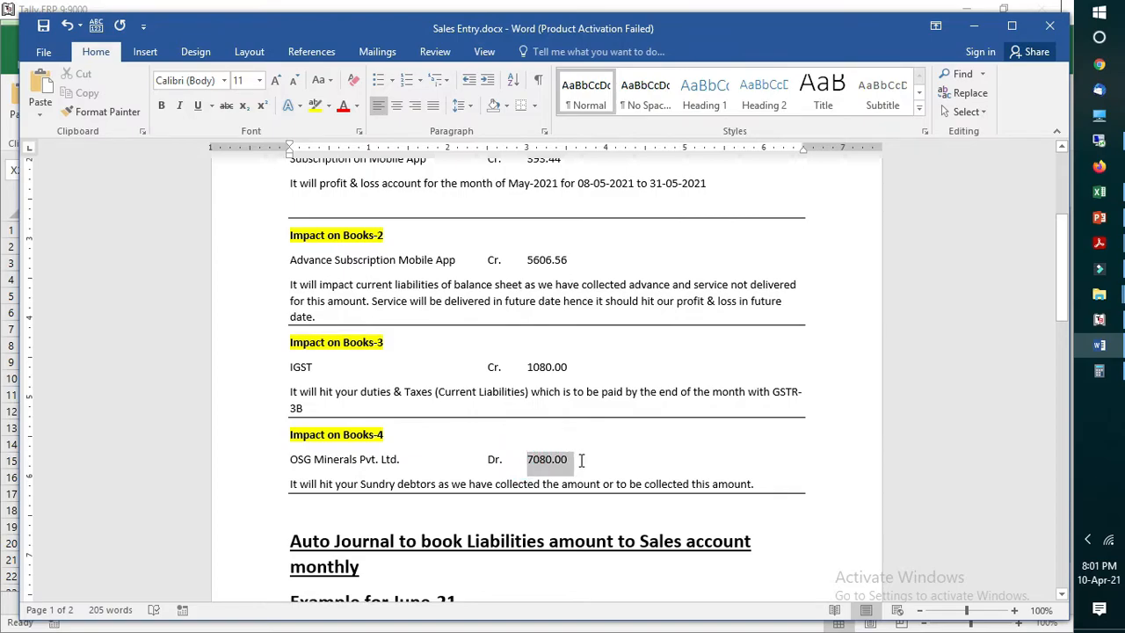
left_click(463, 487)
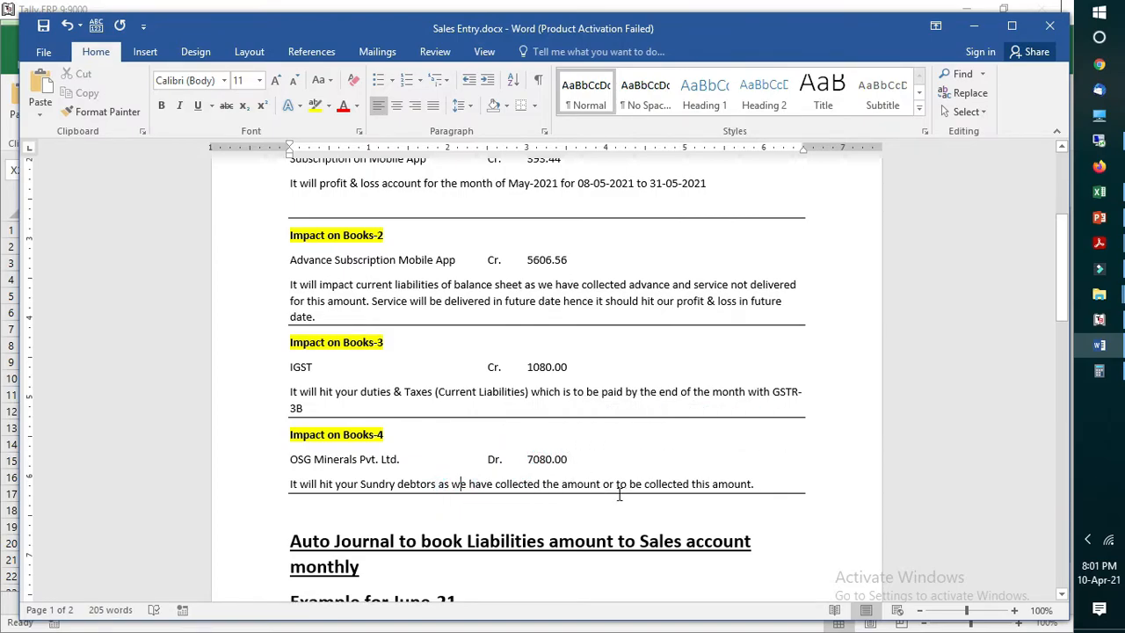
double_click(374, 456)
left_click_drag(527, 458, 582, 456)
left_click(488, 459)
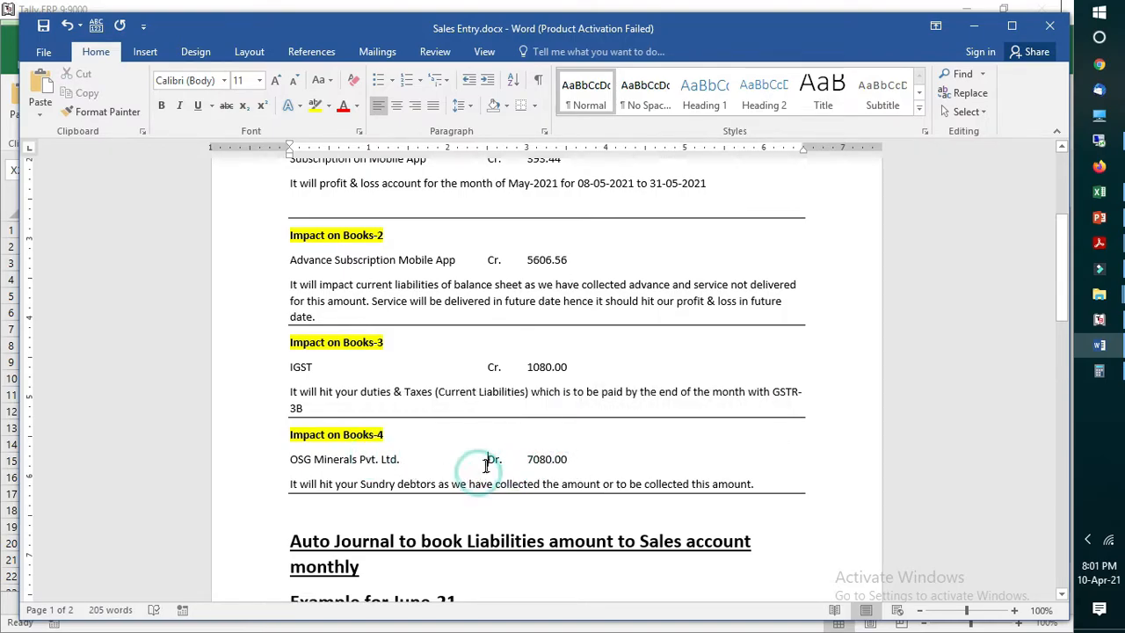
Step: Return to the Sales Entry section and highlight the Advance Subscription Mobile App line and its amount
scroll(488, 458, "up", 1)
left_click(354, 193)
scroll(547, 311, "up", 2)
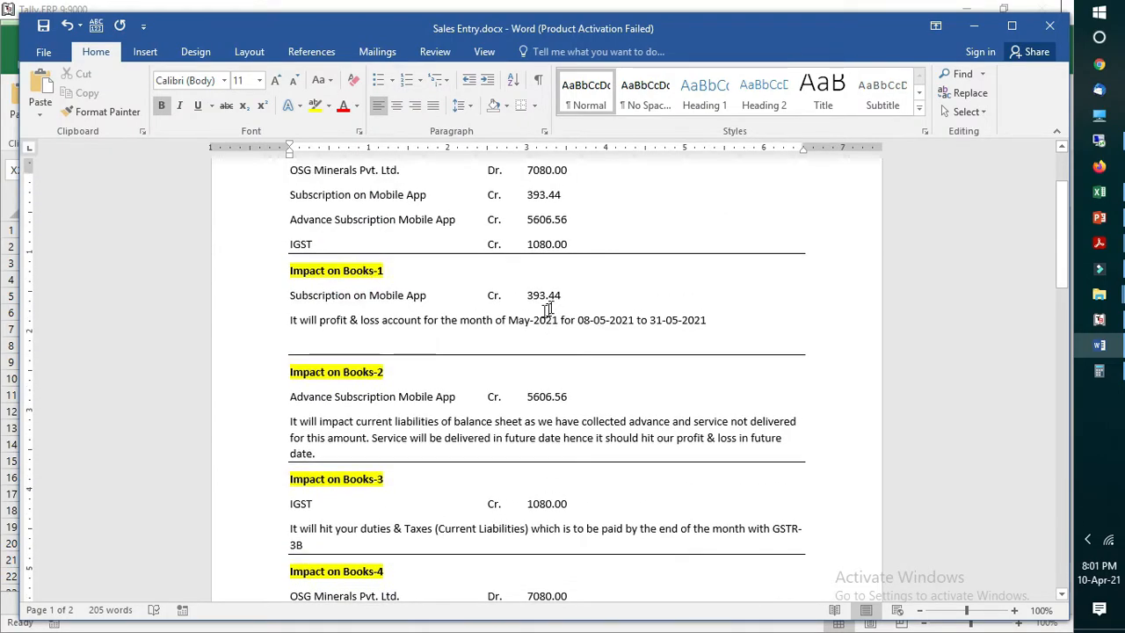
left_click(428, 230)
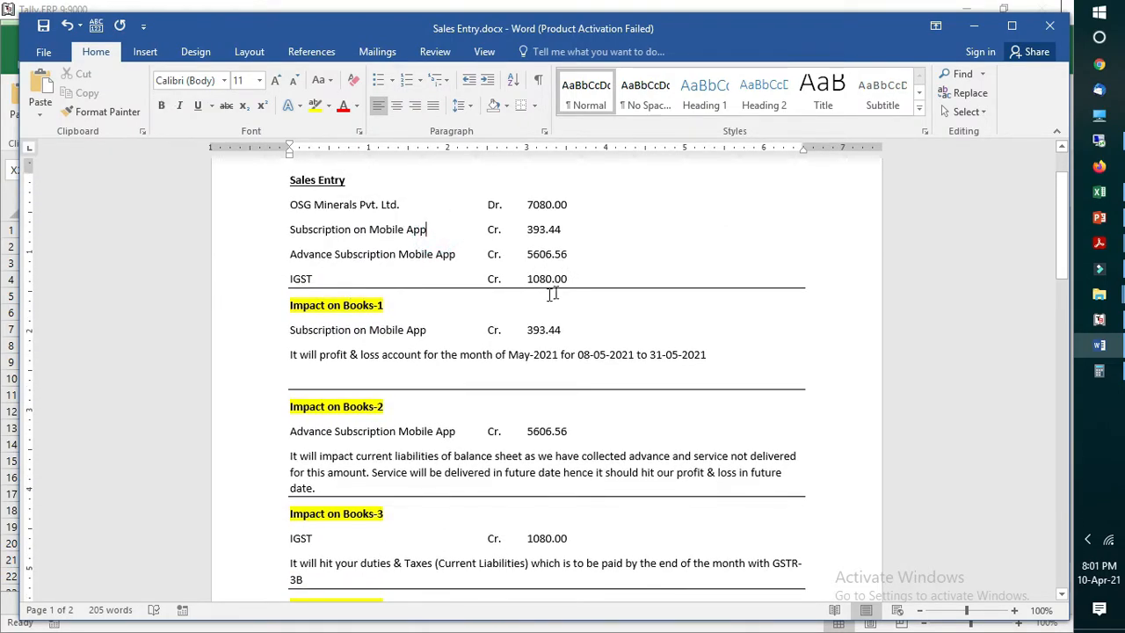
left_click_drag(523, 254, 578, 259)
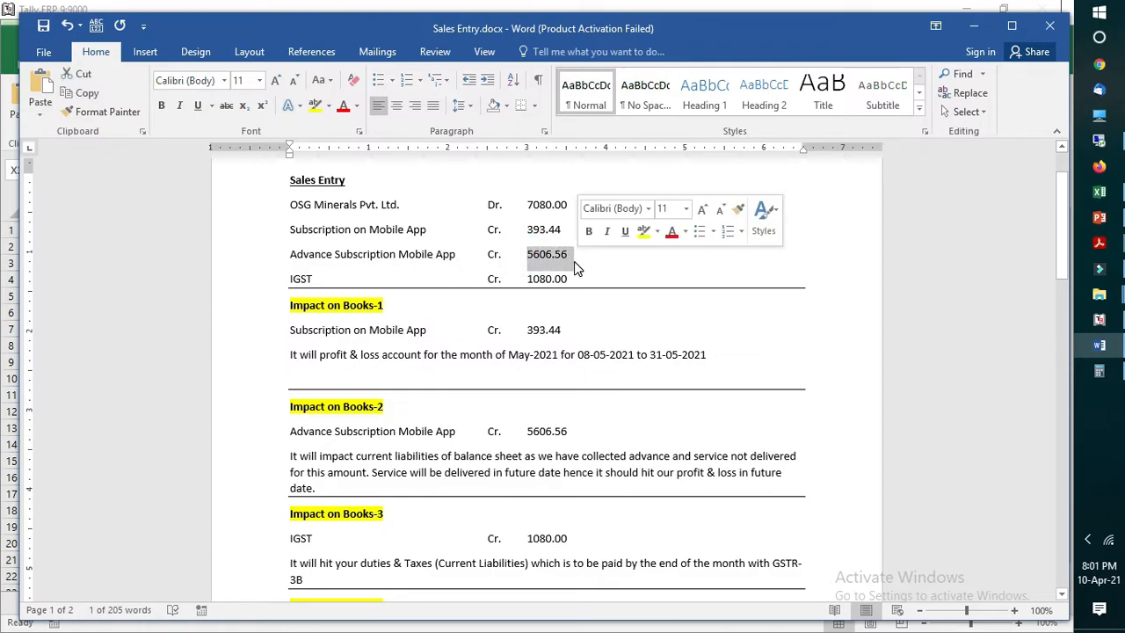
left_click(533, 261)
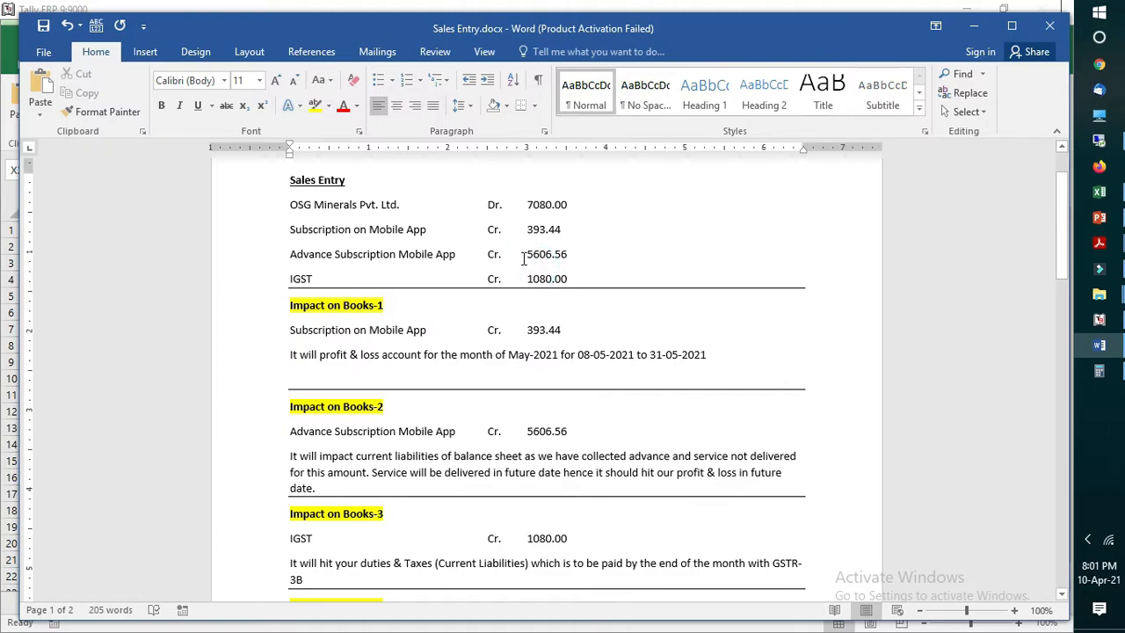
left_click_drag(284, 255, 569, 258)
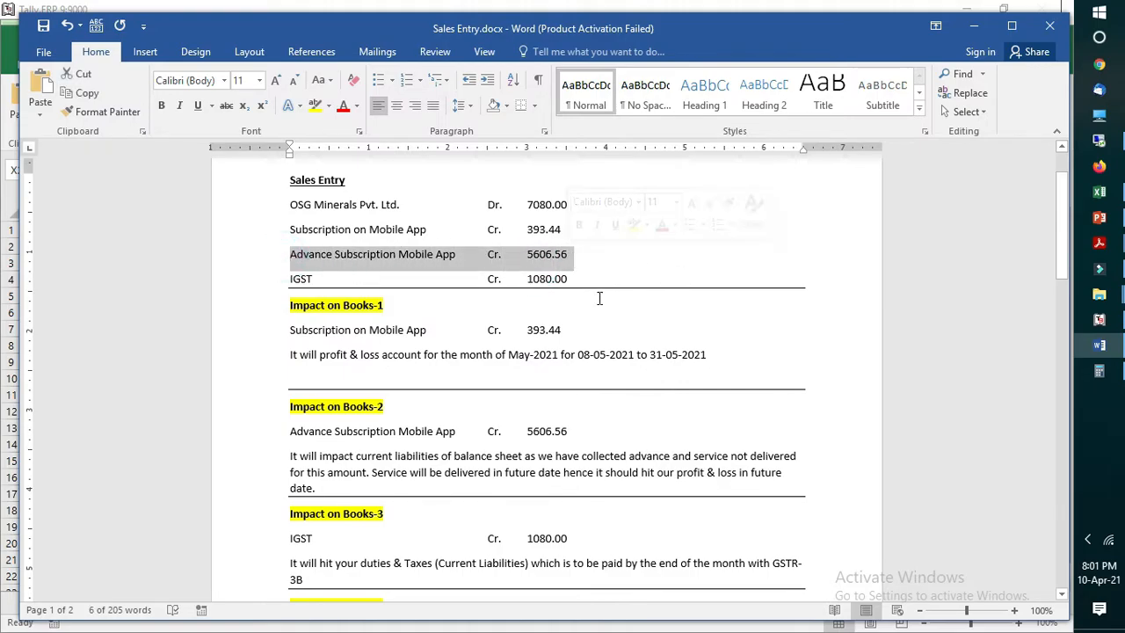
left_click(535, 264)
double_click(569, 255)
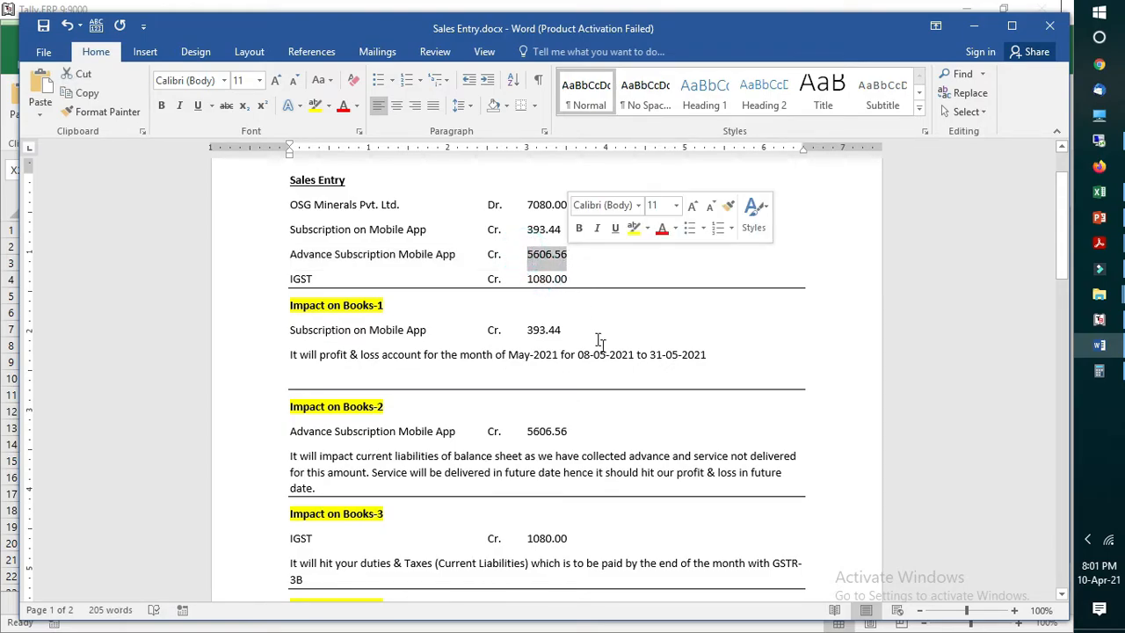
Step: Go to the monthly Auto Journal section and highlight the words "Auto Journal" in its heading
scroll(598, 361, "down", 5)
scroll(601, 370, "down", 3)
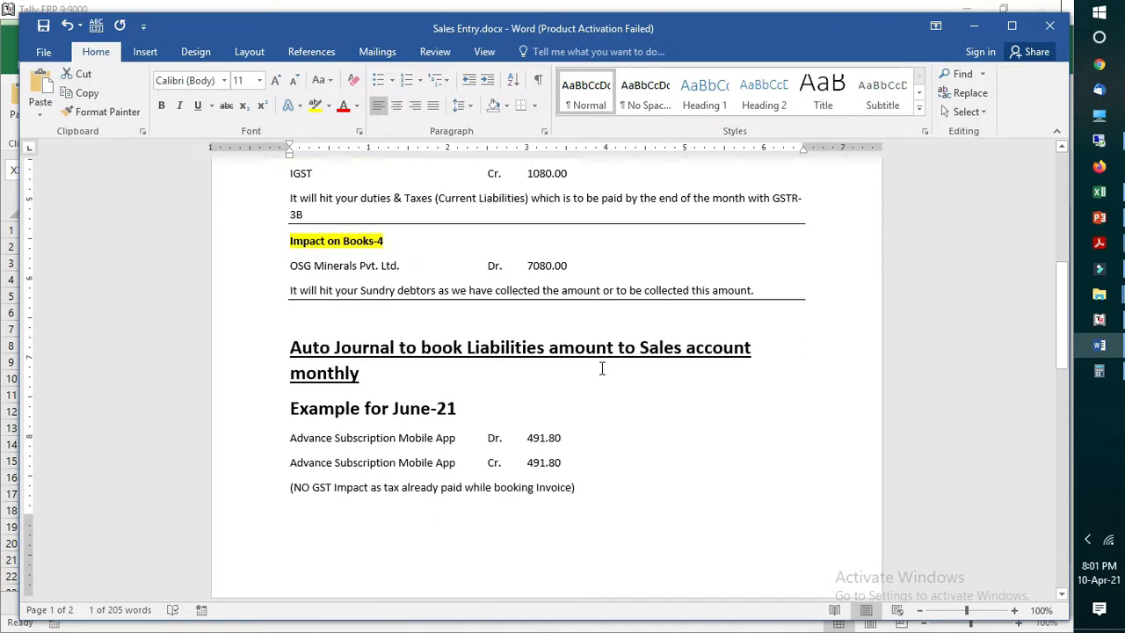
left_click_drag(281, 308, 394, 309)
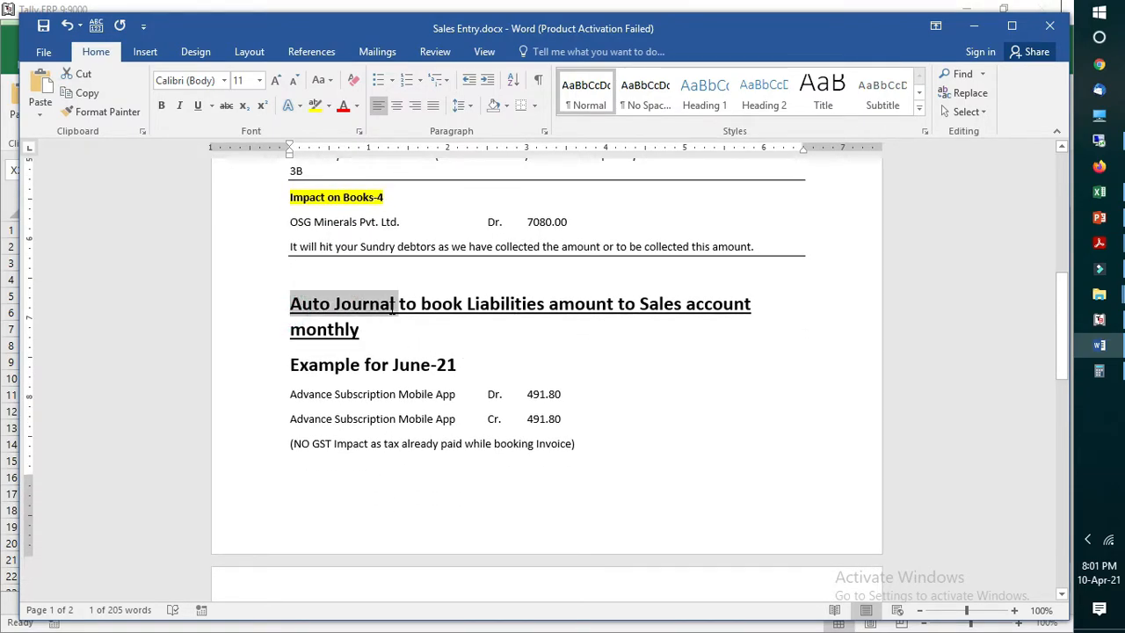
left_click(762, 367)
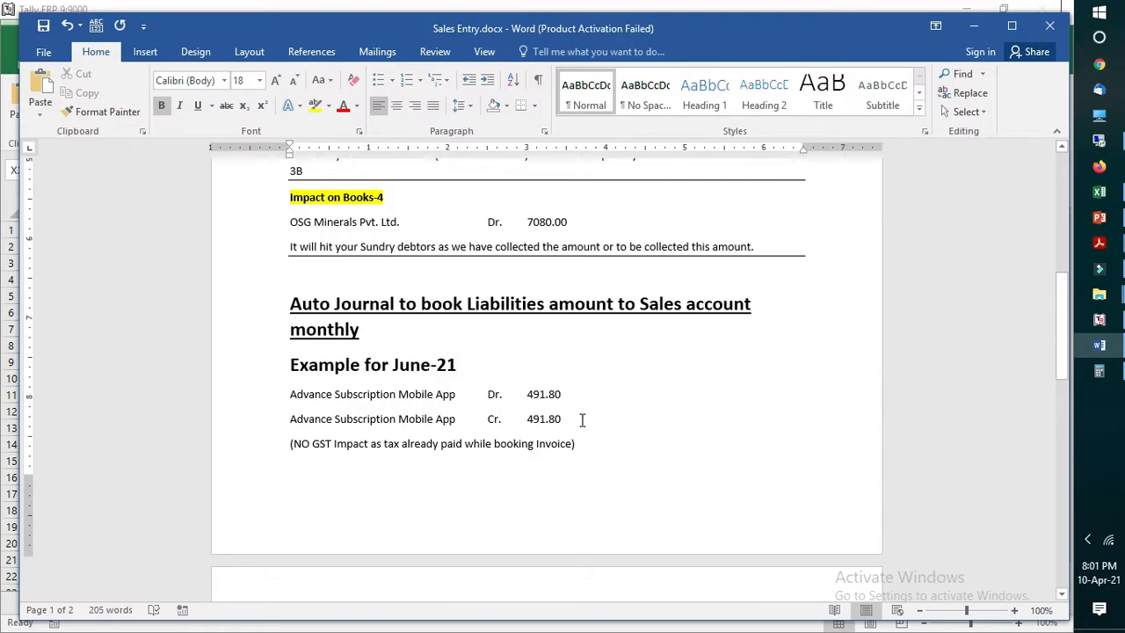
Step: Review the June-21 auto journal example, highlighting the month, the credit amount and the ledger name on the credit line
left_click(641, 413)
left_click_drag(393, 368, 458, 366)
left_click(635, 380)
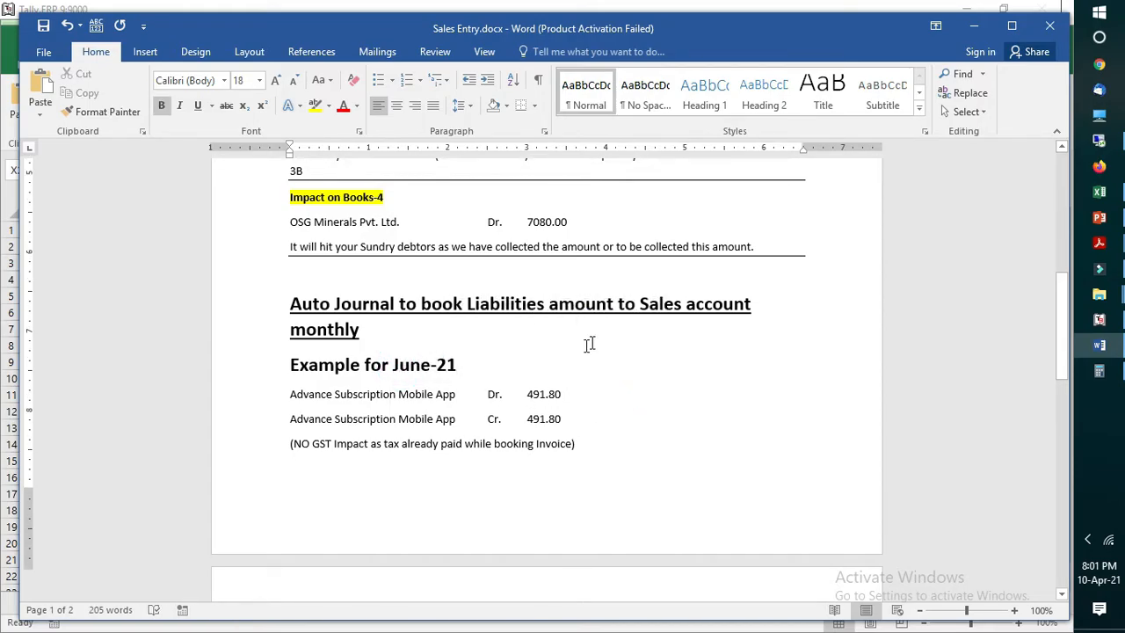
scroll(589, 345, "up", 3)
scroll(533, 457, "down", 3)
left_click_drag(526, 446, 573, 448)
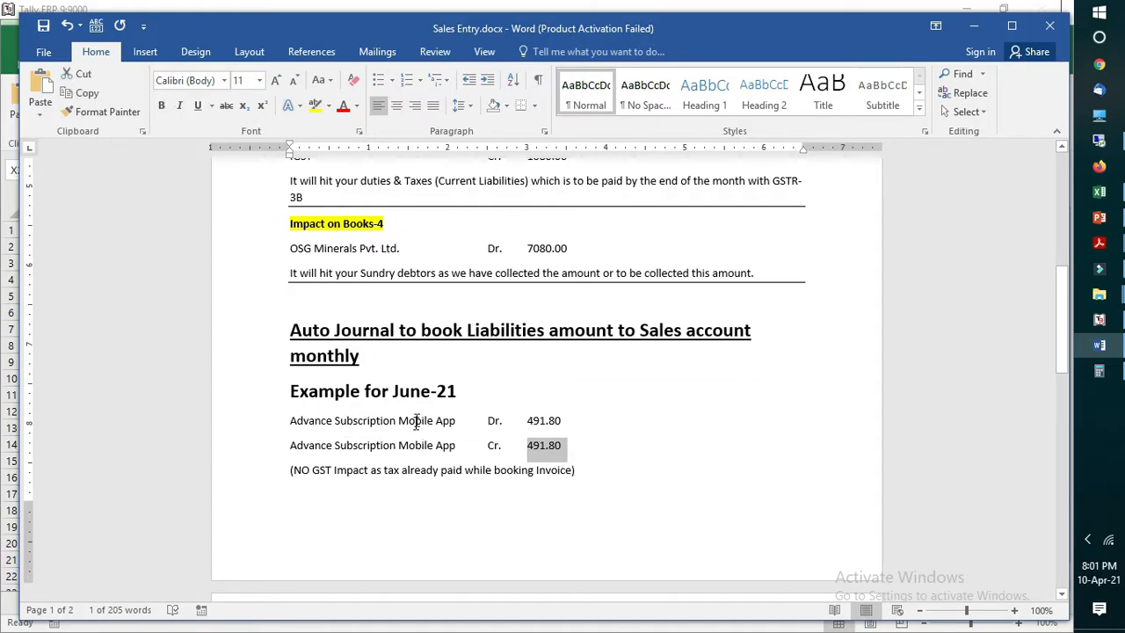
left_click(416, 420)
left_click(405, 448)
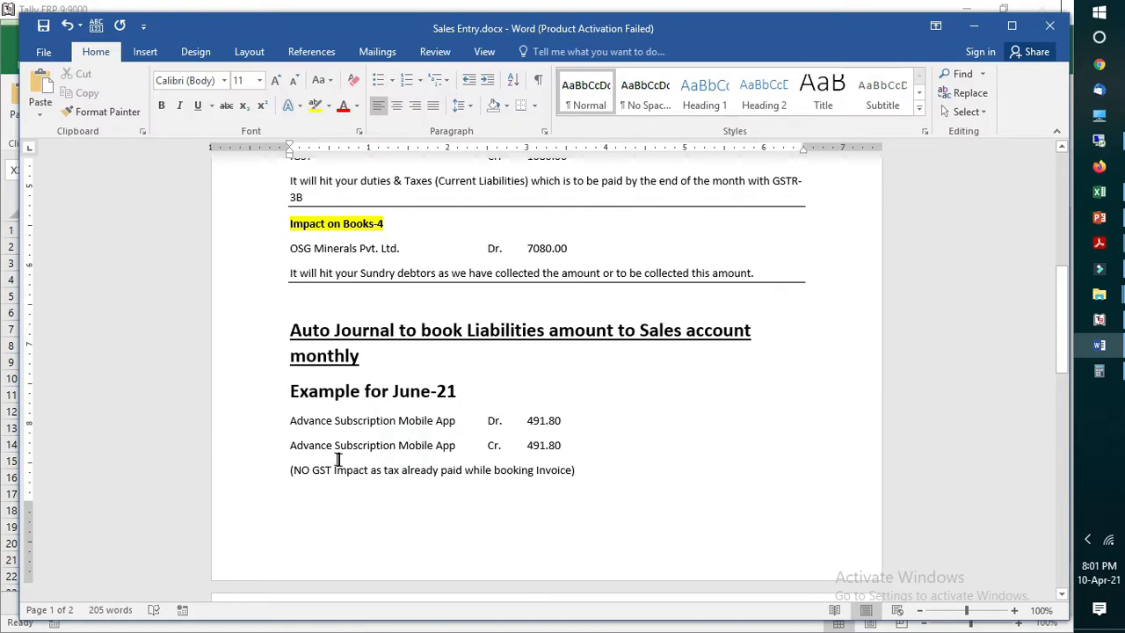
left_click_drag(292, 443, 455, 446)
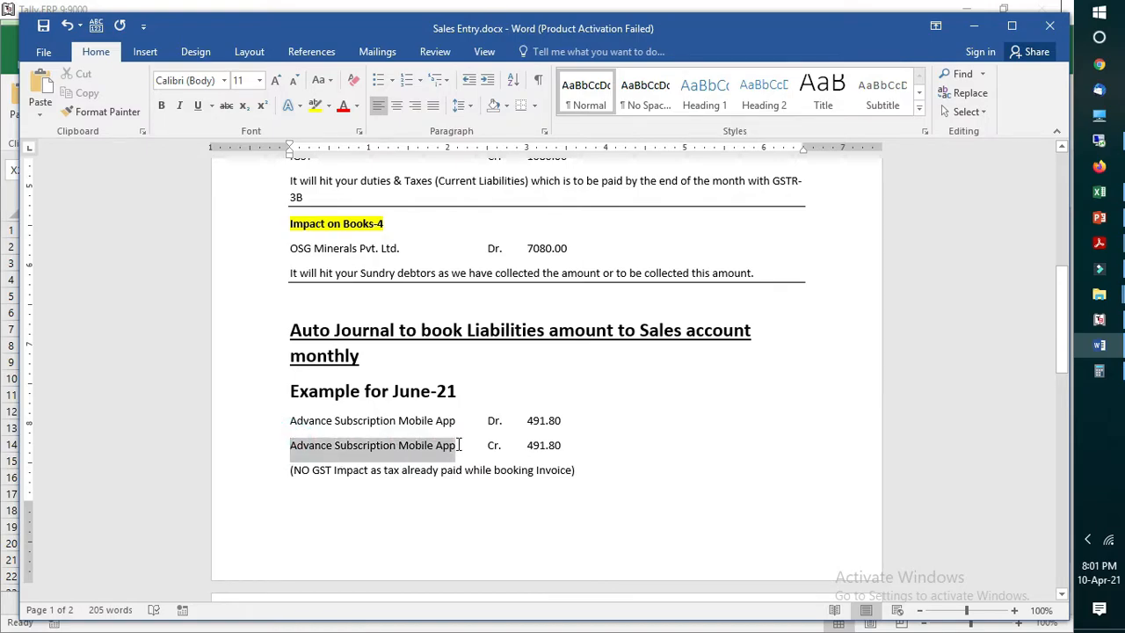
Step: Switch to Saleentries.csv in Excel and copy the Cr Sec led entry "Subscription Advance Mobile App"
left_click(1098, 191)
left_click(977, 249)
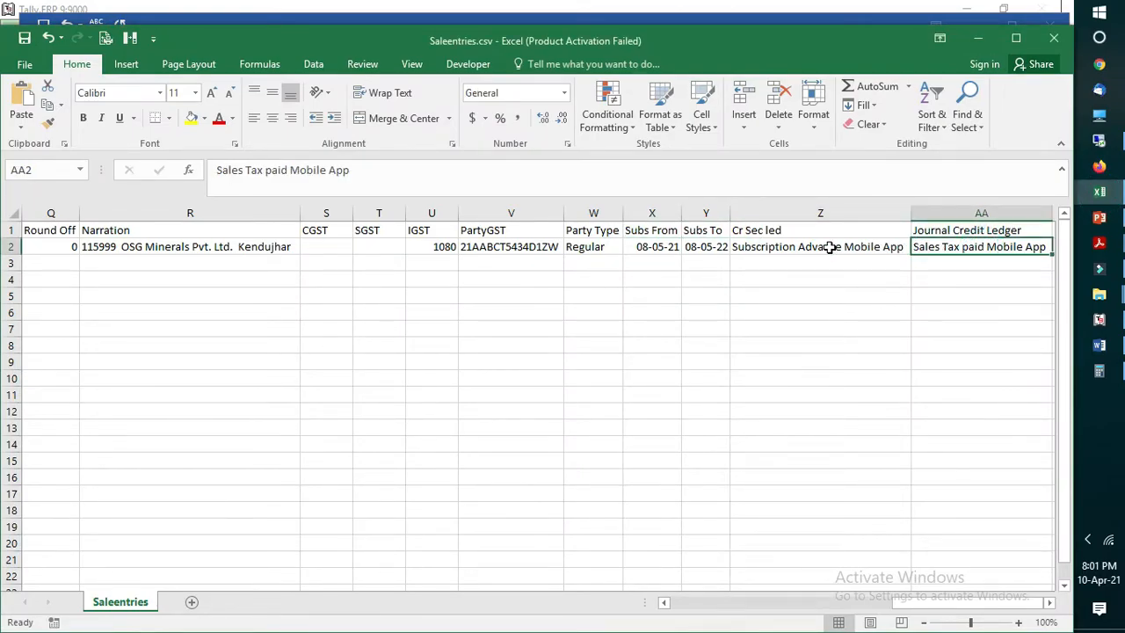
left_click(829, 250)
left_click(943, 249)
left_click(858, 251)
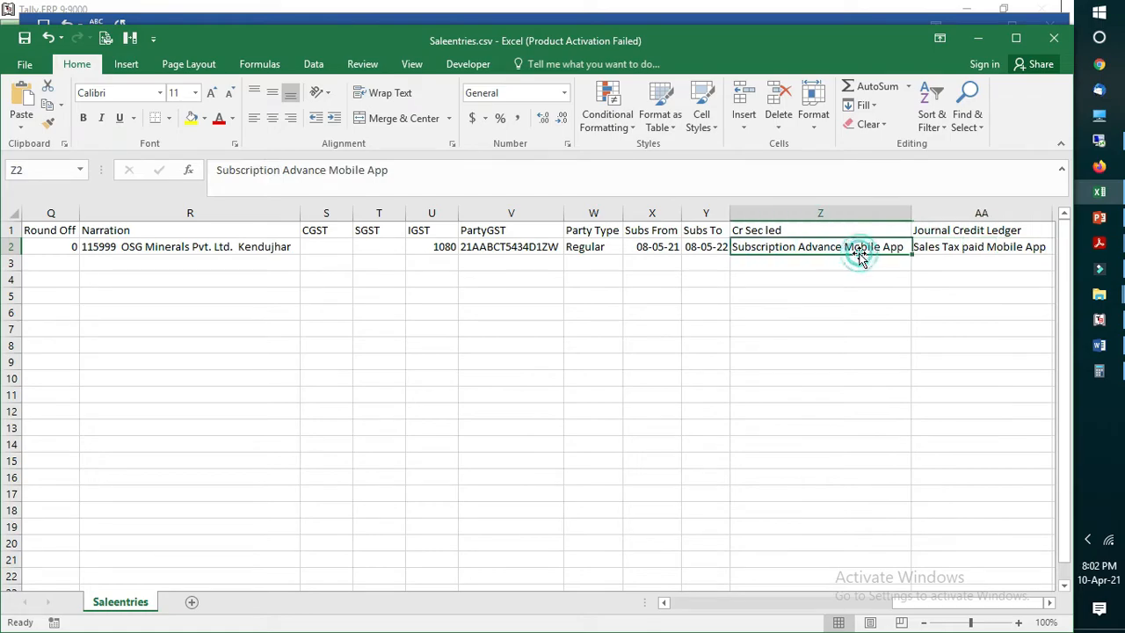
key("ctrl+c")
key("Escape")
key("ctrl+c")
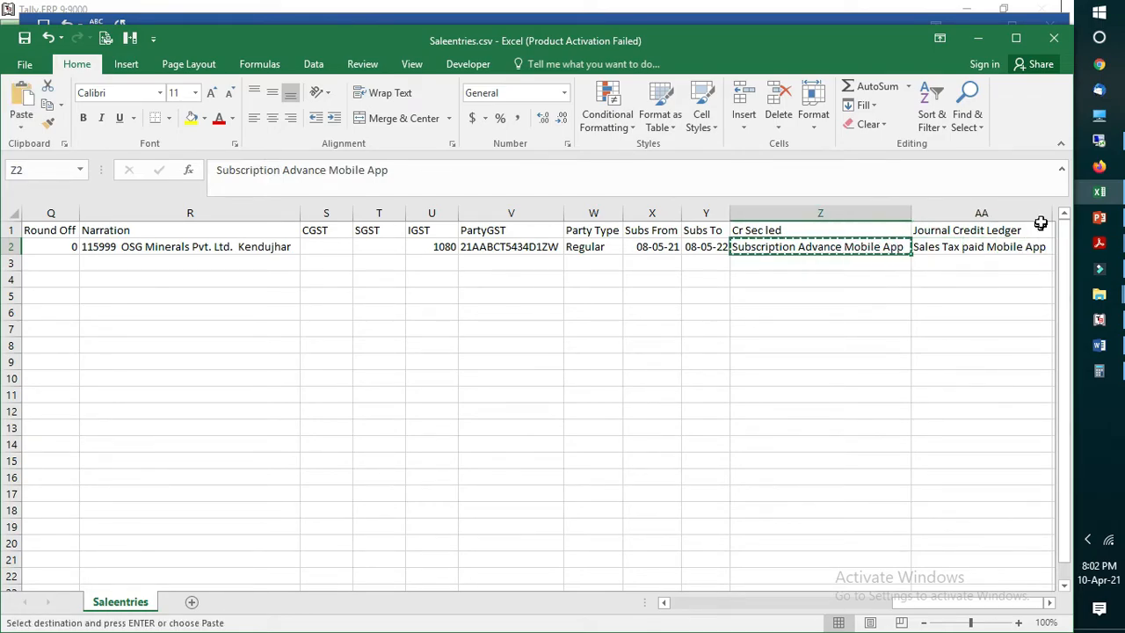
Step: Back in the Sales Entry document in Word, replace the June-21 debit ledger with "Subscription Advance Mobile App", keeping Dr. and its amount aligned on that line
left_click(1100, 345)
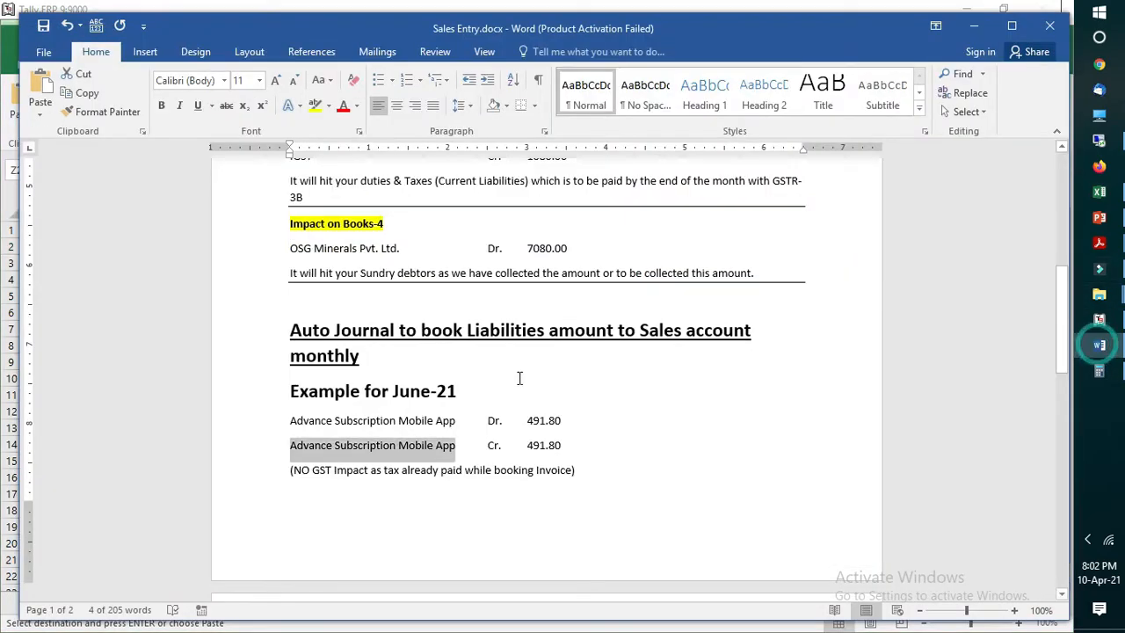
left_click(295, 420)
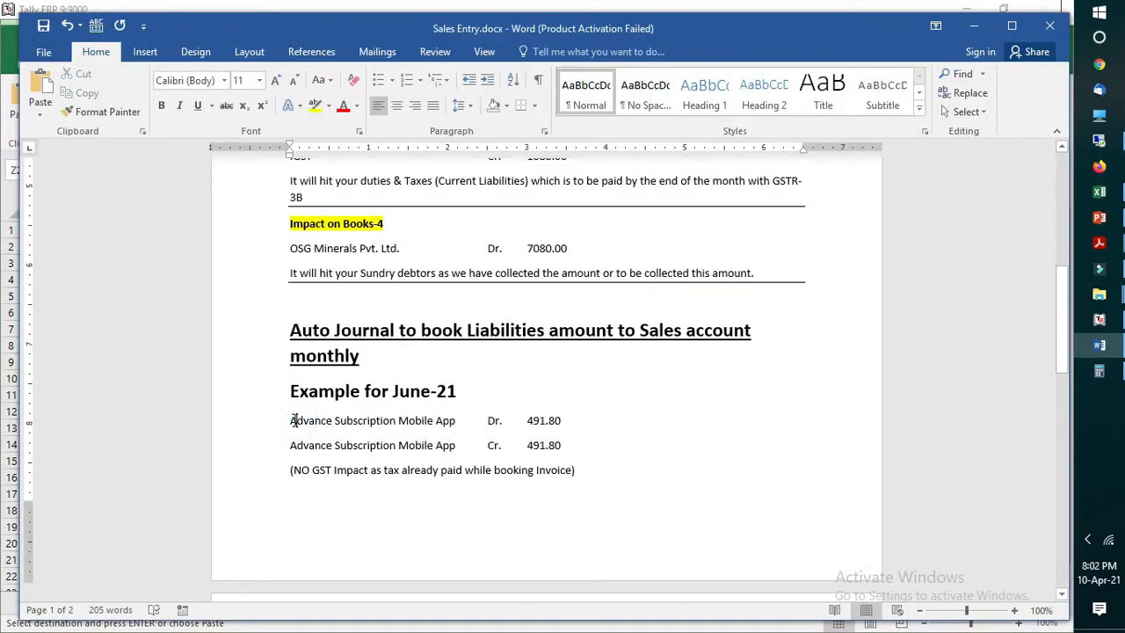
left_click_drag(293, 420, 469, 418)
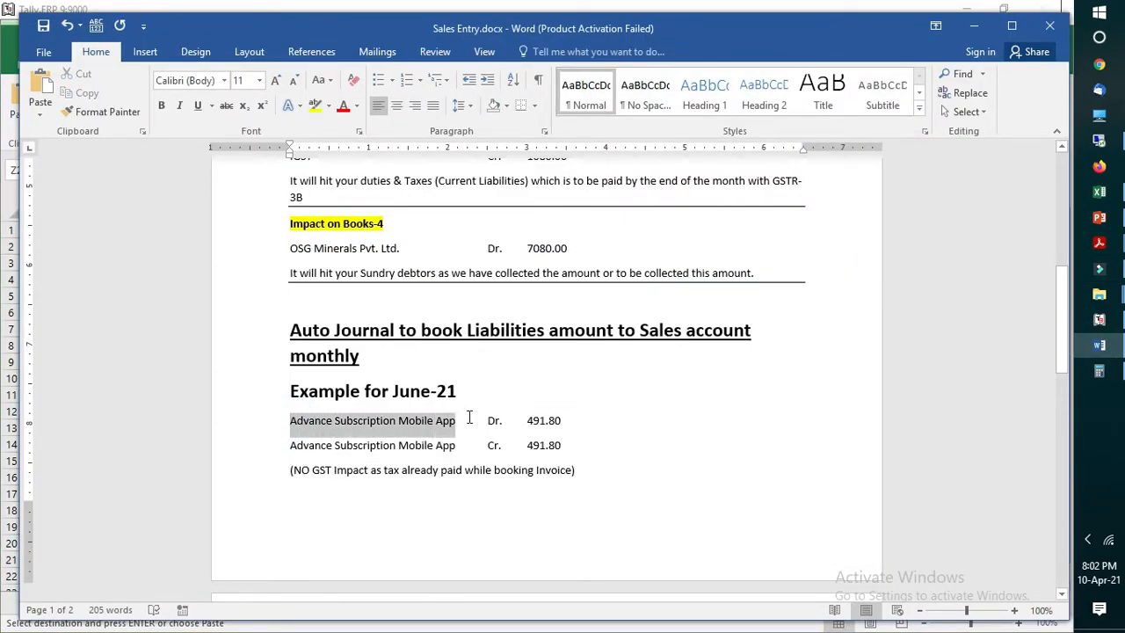
key("ctrl+v")
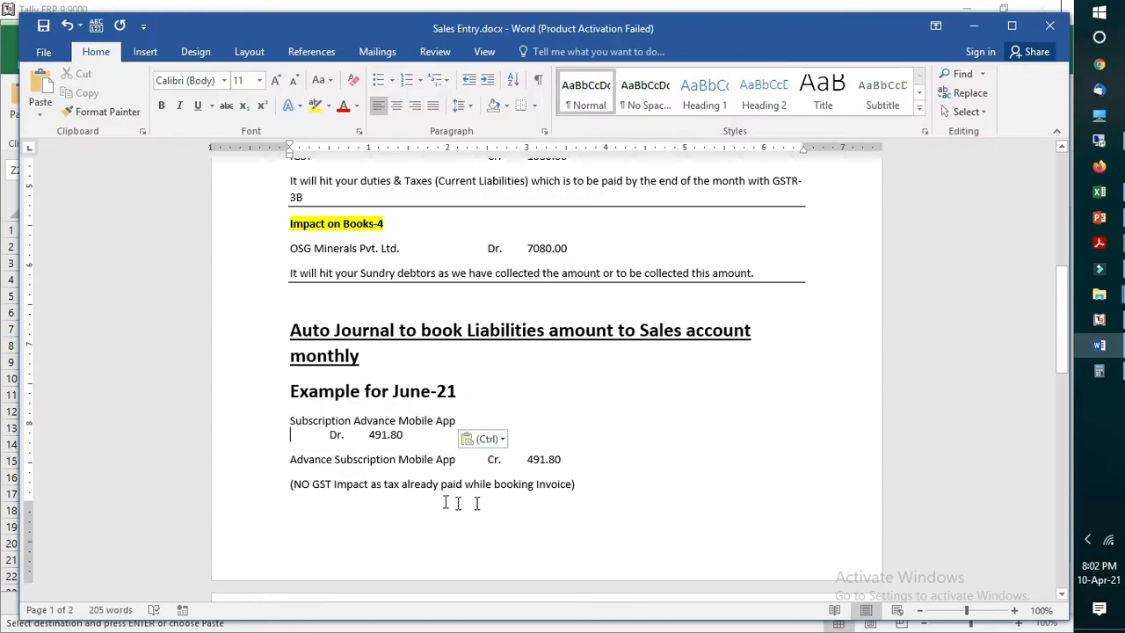
left_click(329, 435)
key("BackSpace")
key("BackSpace")
key("Tab")
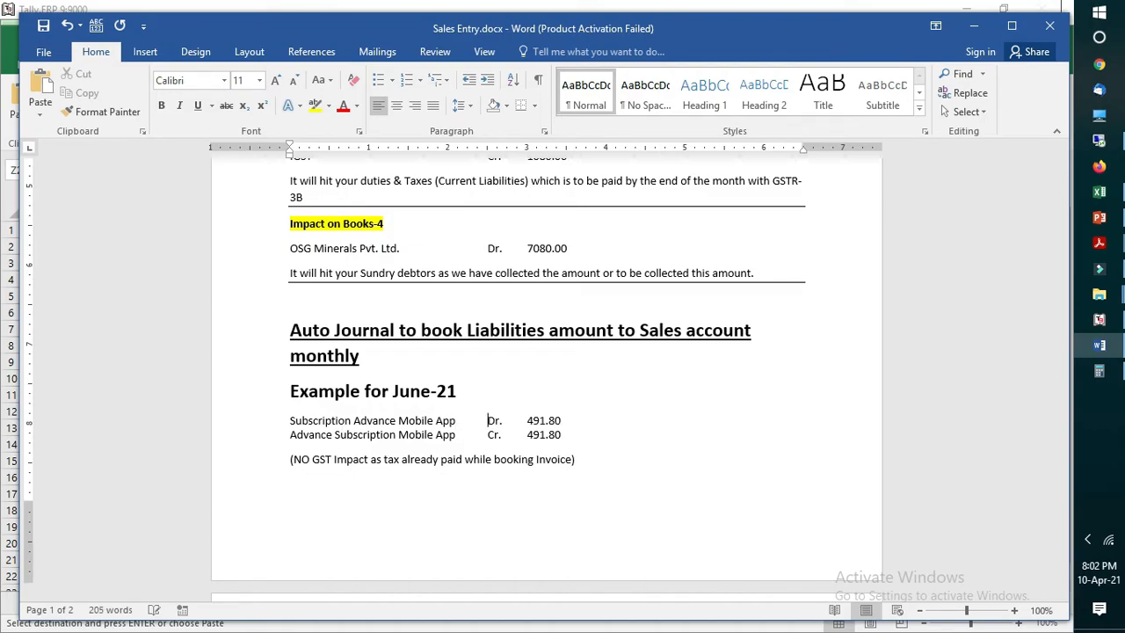
Step: Copy "Sales Tax paid Mobile App" from Saleentries.csv in Excel over the credit ledger name in the Word document, keeping Cr. and its amount aligned
left_click(1100, 192)
left_click(945, 249)
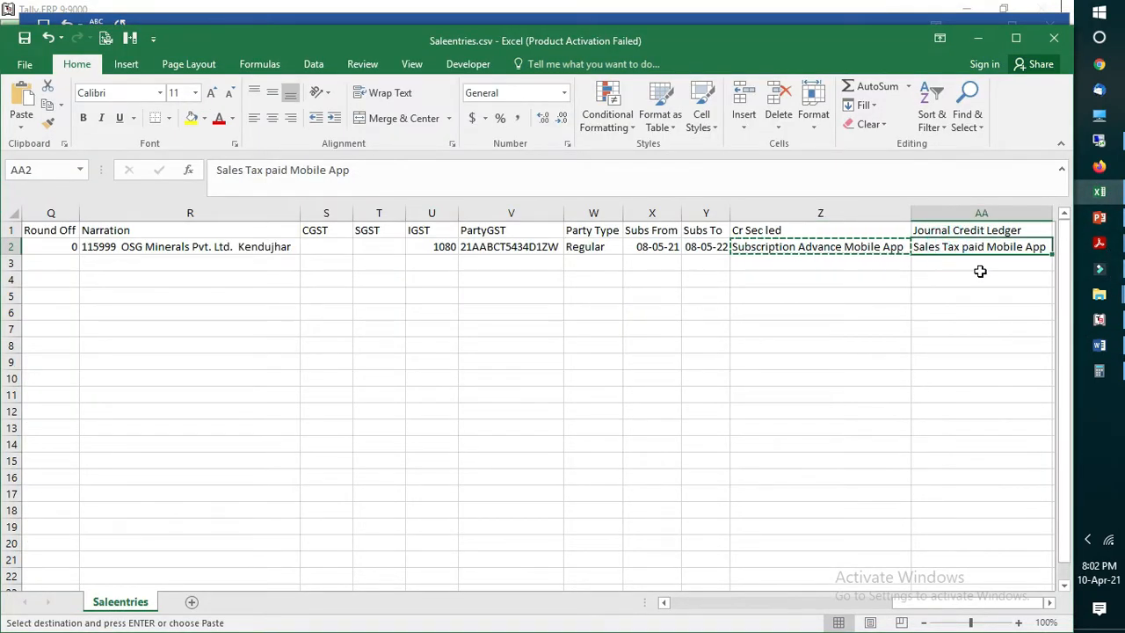
left_click(1099, 346)
left_click_drag(289, 431, 461, 445)
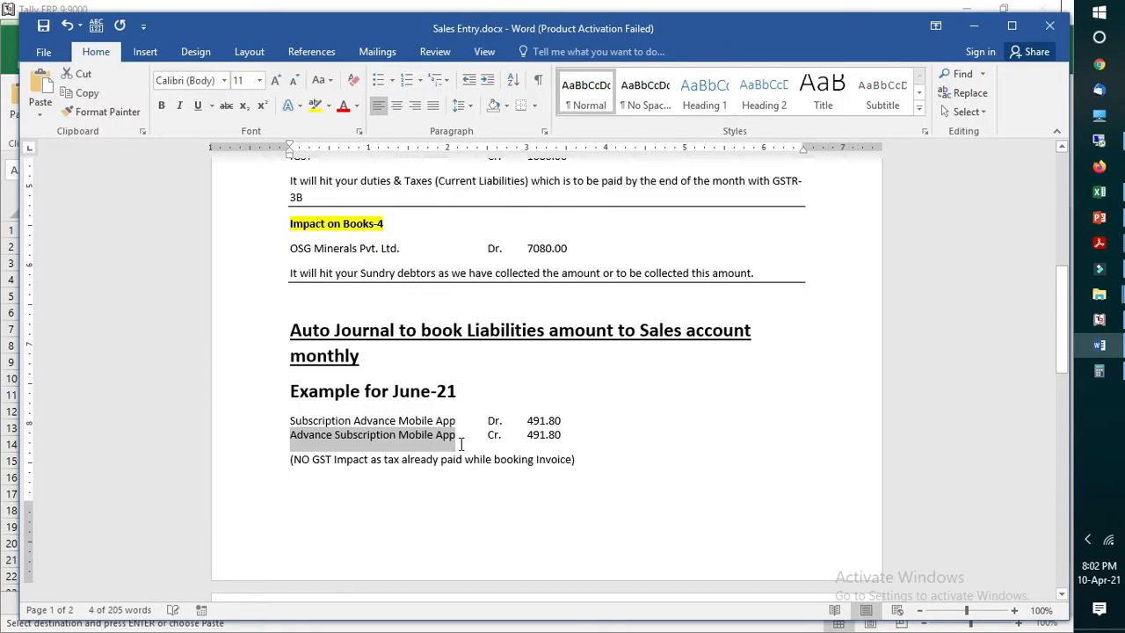
key("ctrl+v")
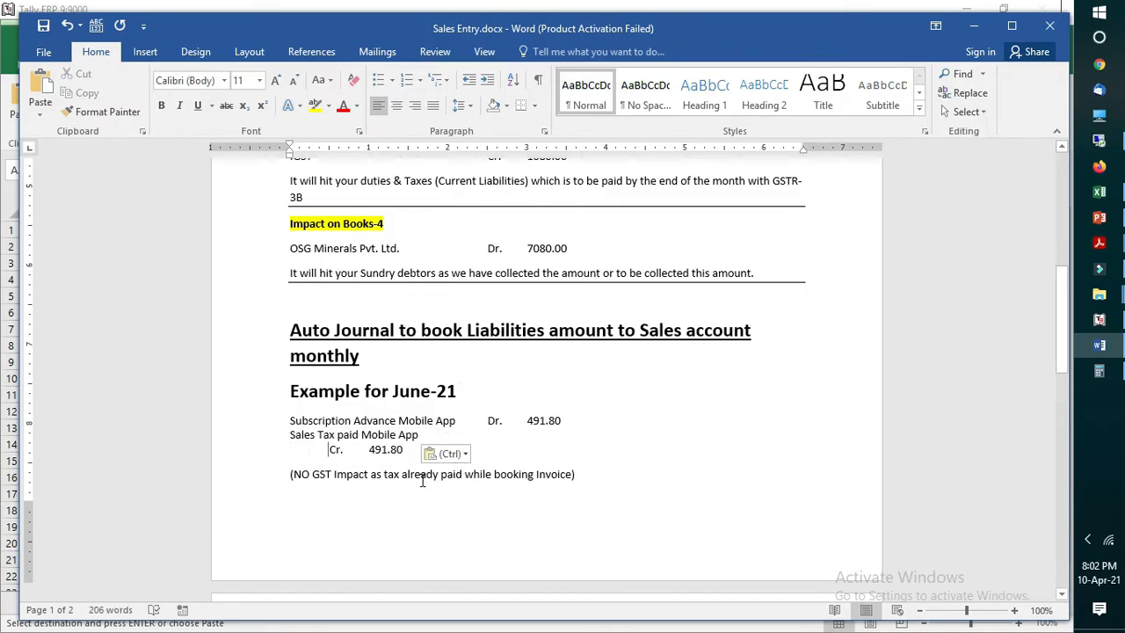
key("BackSpace")
key("BackSpace")
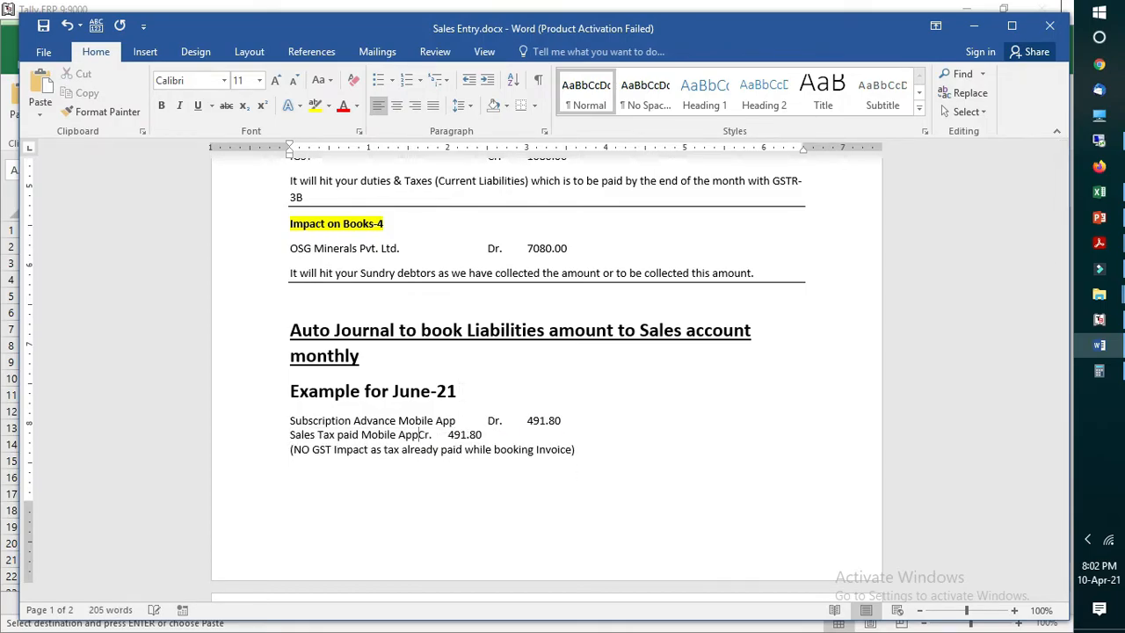
key("Tab")
Step: Highlight the "NO GST Impact" note, then the Sales Tax paid Mobile App credit line and its amount
left_click(315, 468)
left_click(292, 447)
left_click_drag(352, 446, 564, 441)
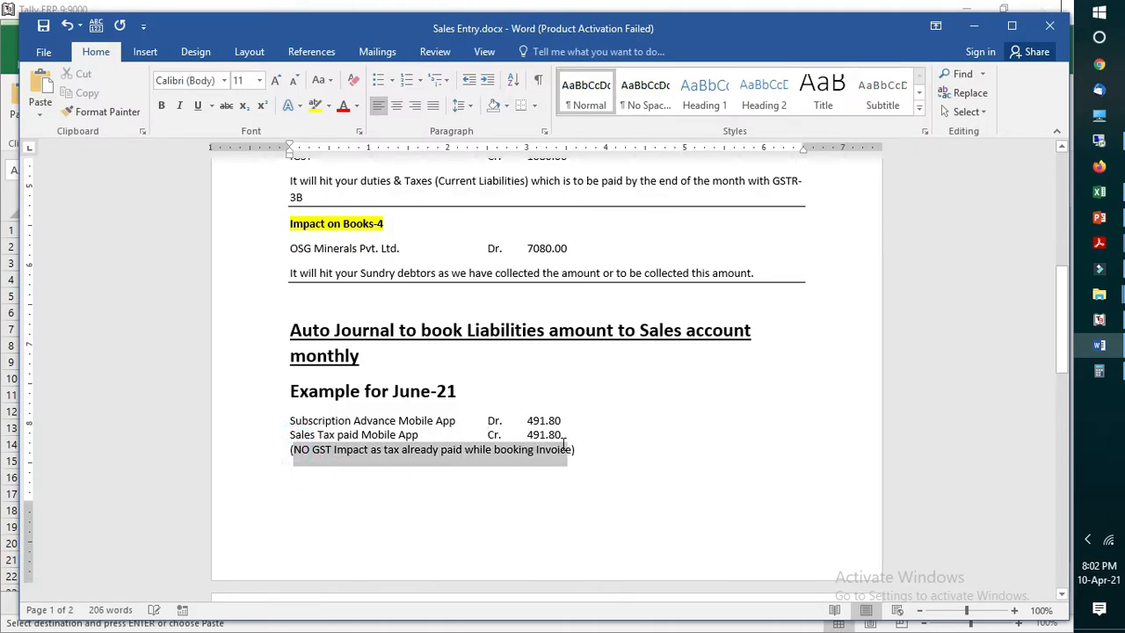
left_click(490, 486)
left_click_drag(295, 447, 494, 448)
left_click(371, 507)
left_click_drag(289, 434, 408, 435)
left_click_drag(525, 436, 540, 438)
left_click(321, 437)
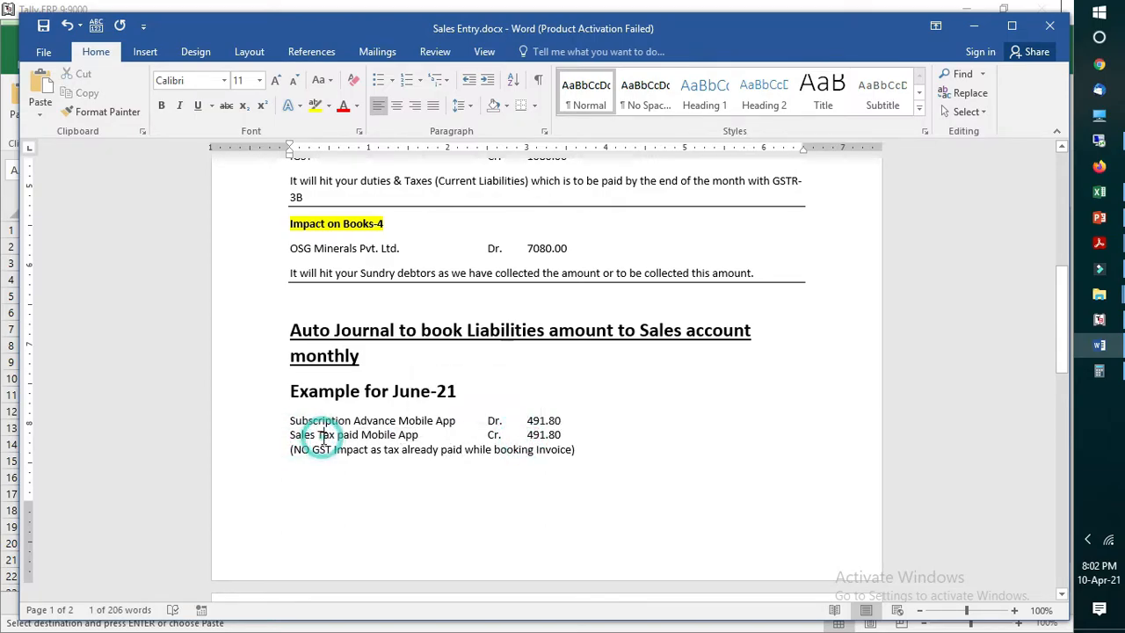
left_click_drag(433, 437, 311, 452)
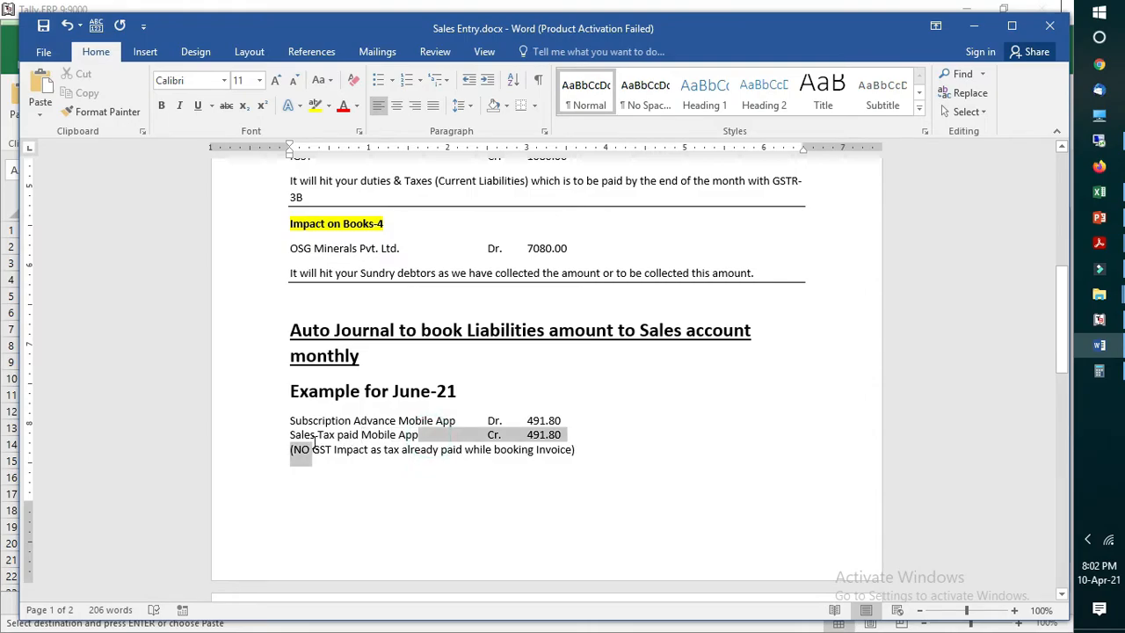
left_click(422, 480)
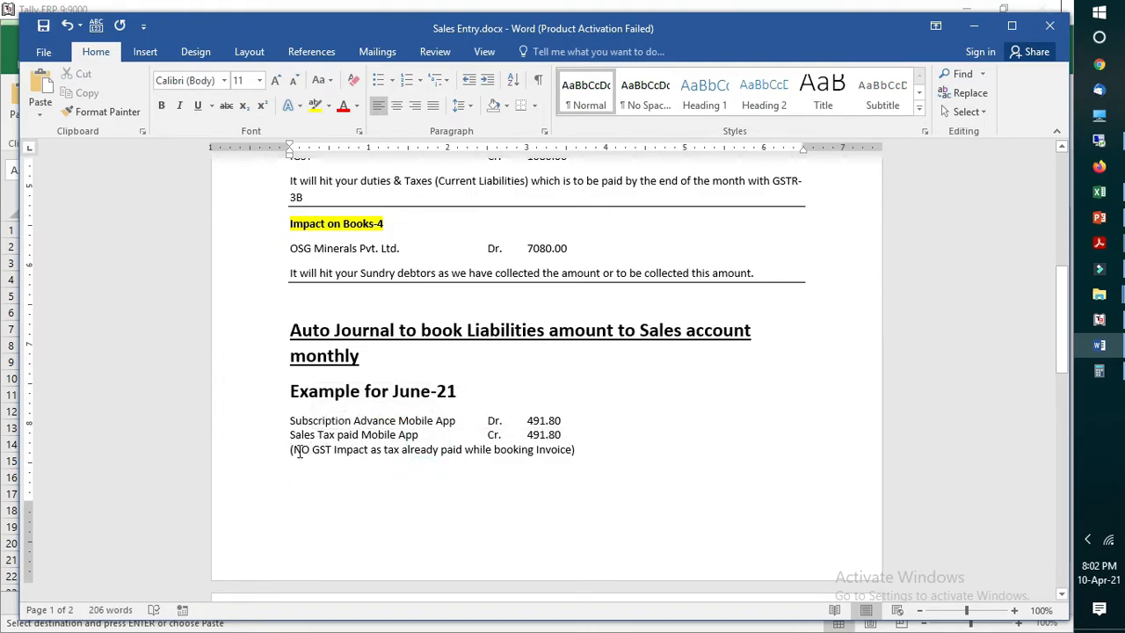
Step: Highlight the Sales Tax paid Mobile App line and delete the stray full stop and space in front of its ledger name
left_click_drag(286, 437, 551, 431)
left_click(559, 433)
left_click(533, 491)
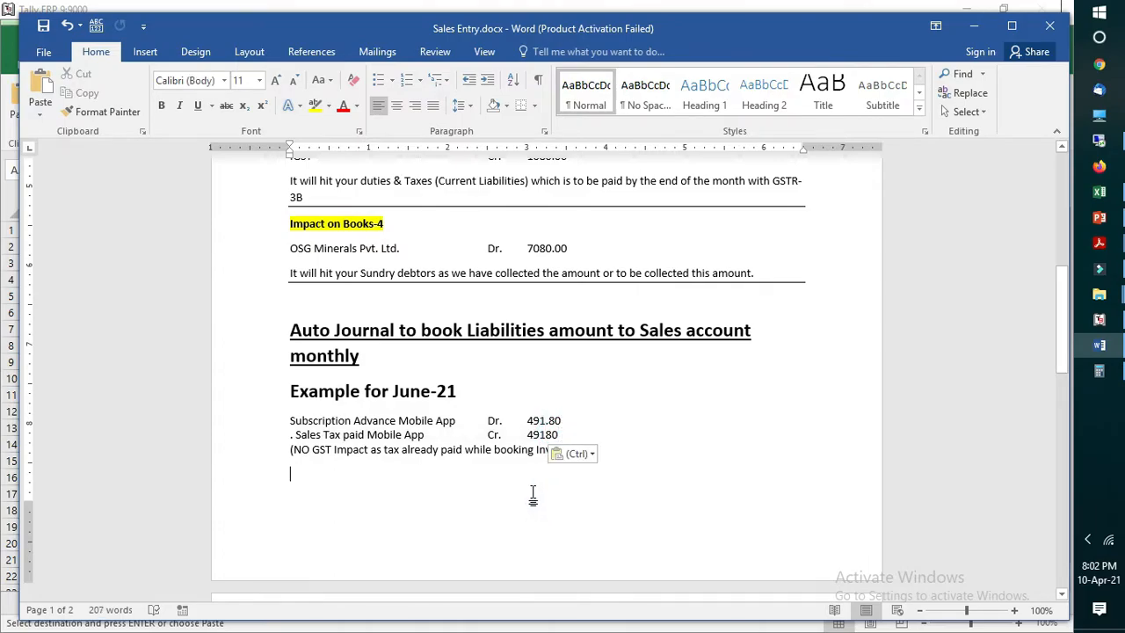
left_click(296, 434)
key("BackSpace")
key("BackSpace")
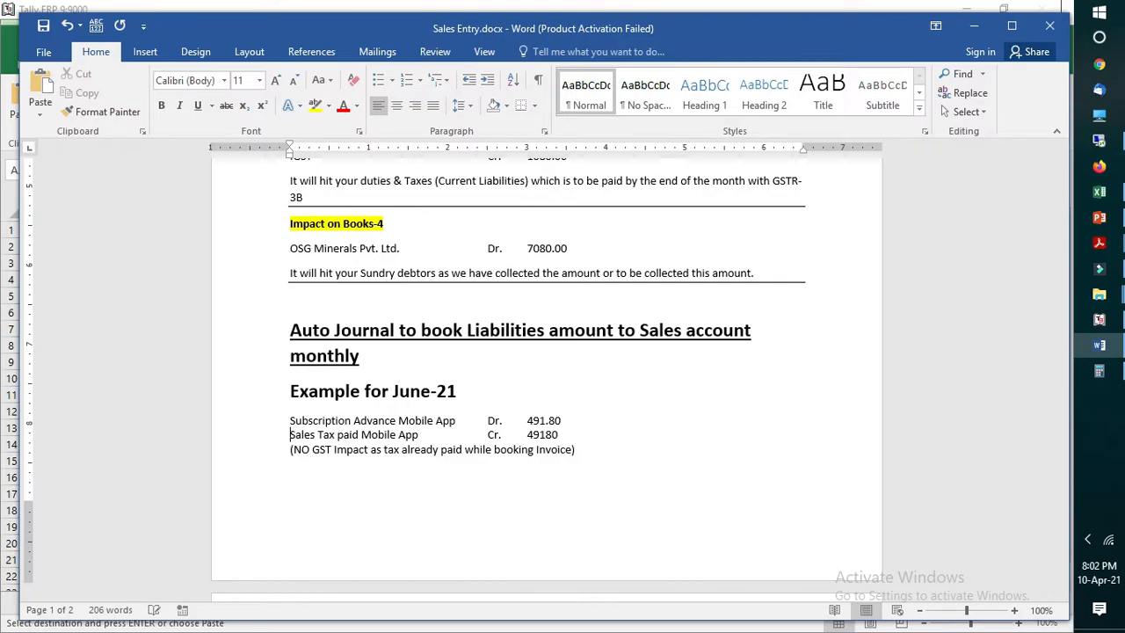
Step: Examine the Subscription Advance Mobile App debit line and the Sales Tax paid Mobile App credit line with their amounts
left_click_drag(403, 420, 456, 420)
left_click(322, 420)
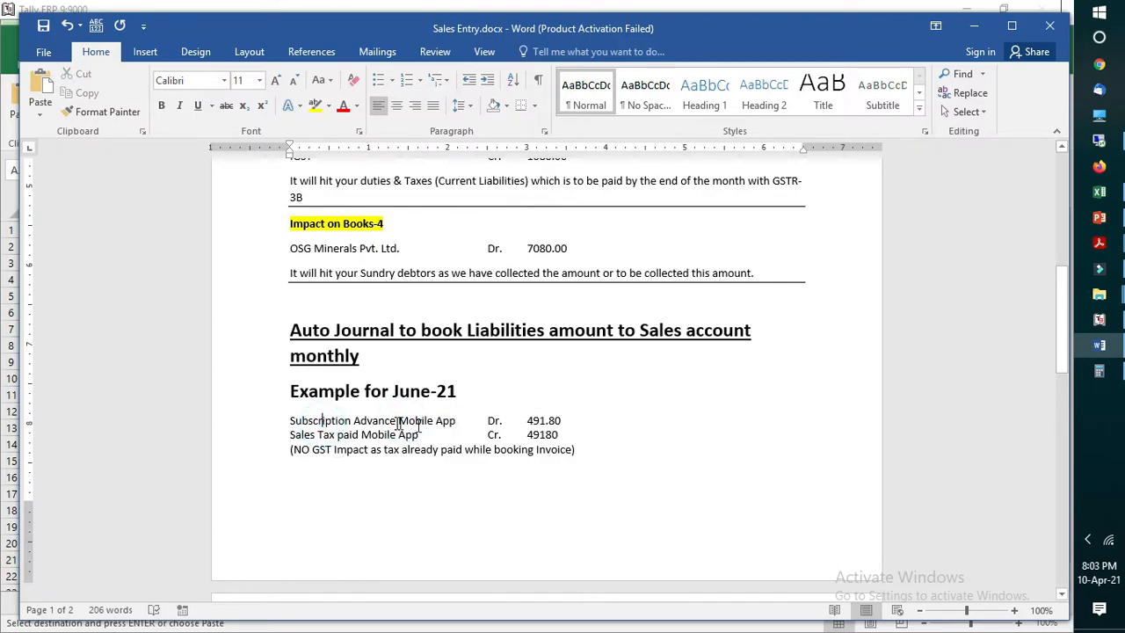
double_click(531, 421)
left_click(552, 484)
left_click_drag(350, 420, 431, 422)
left_click(523, 421)
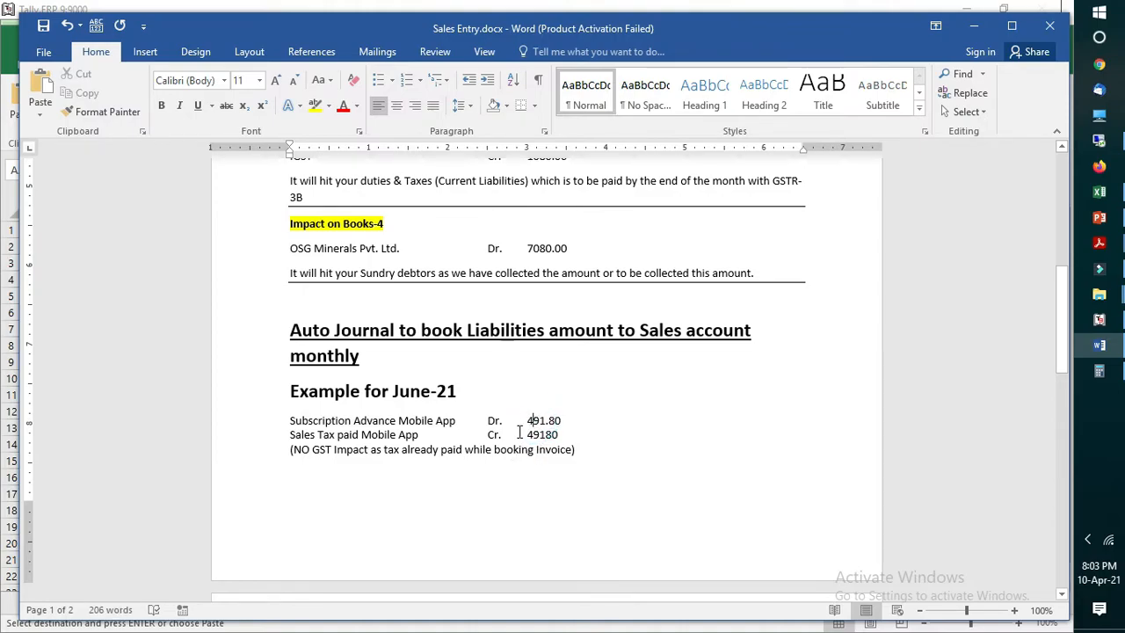
double_click(534, 435)
left_click(495, 437)
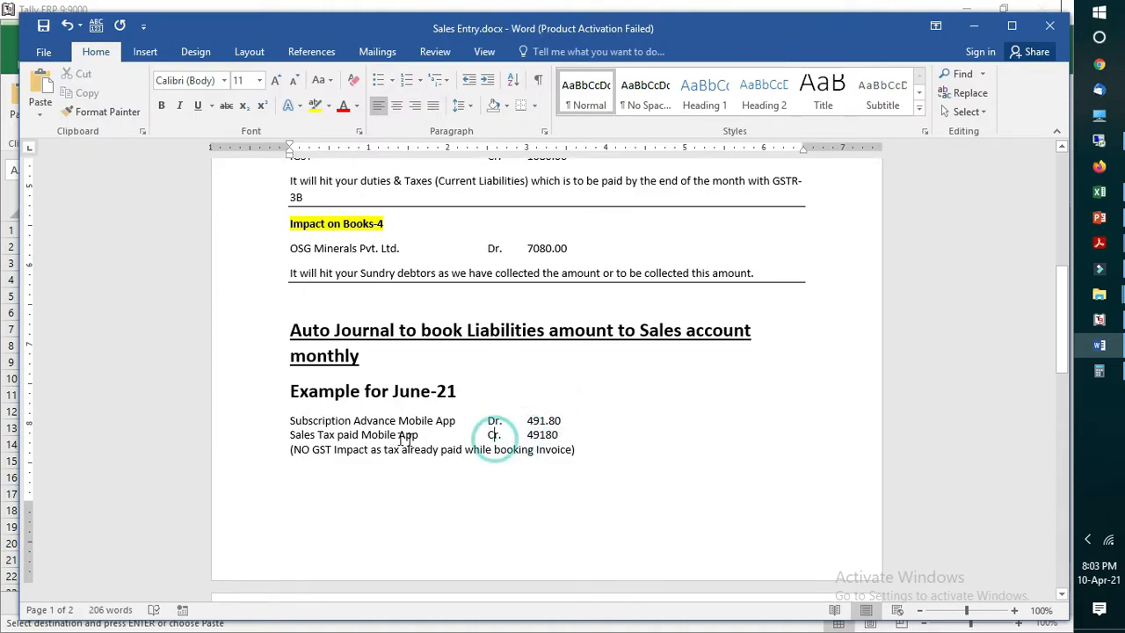
left_click_drag(293, 437, 398, 449)
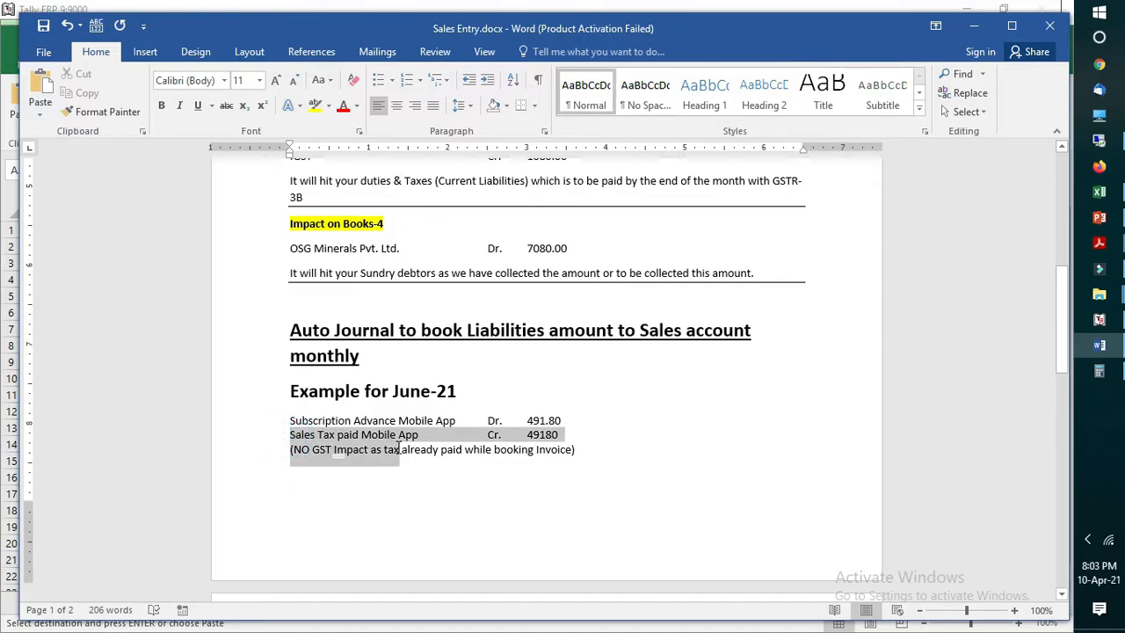
left_click(530, 495)
scroll(532, 499, "down", 5)
scroll(532, 498, "up", 5)
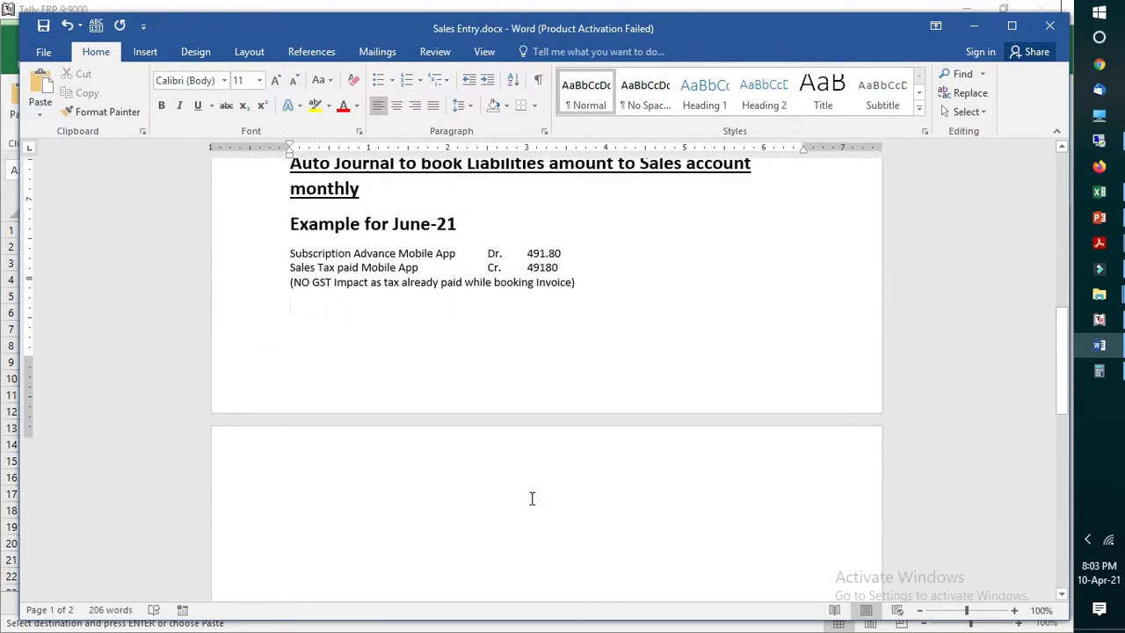
Step: Return to Saleentries.csv in Excel, highlight the Cr Sec led and Journal Credit Ledger entries, and save the file in CSV format
left_click(1099, 192)
left_click(844, 231)
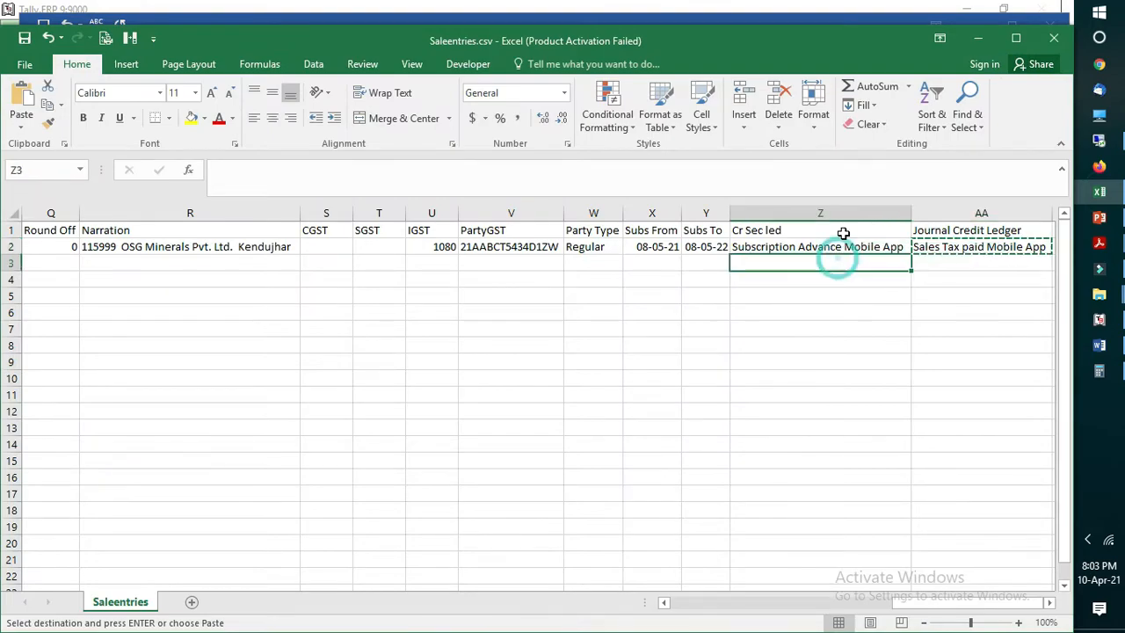
left_click(885, 316)
key("ctrl+s")
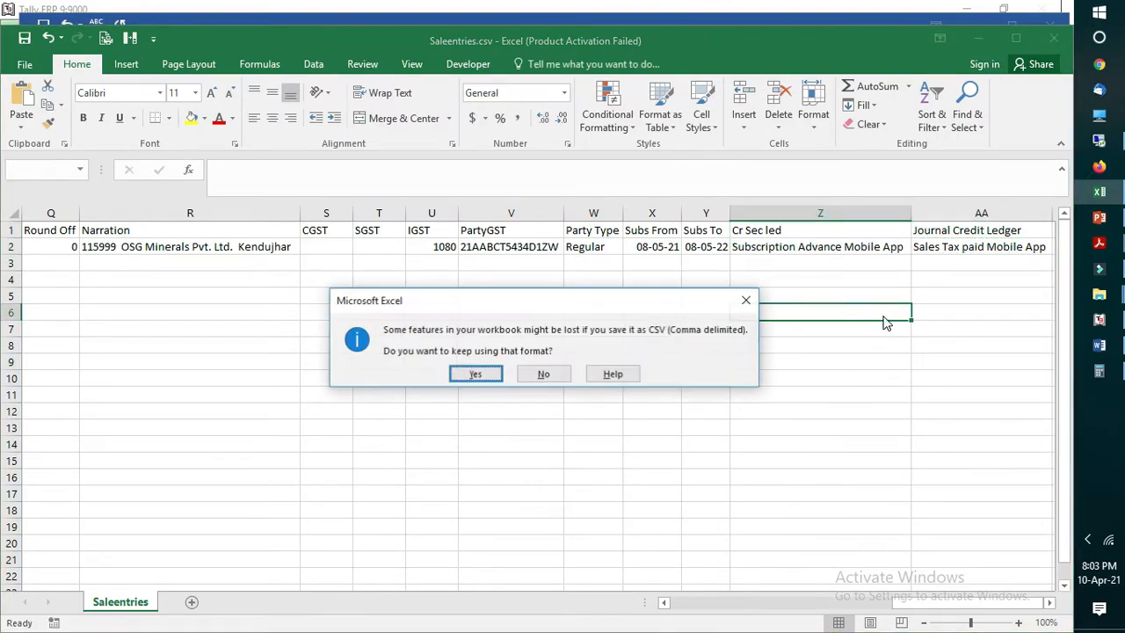
left_click(473, 376)
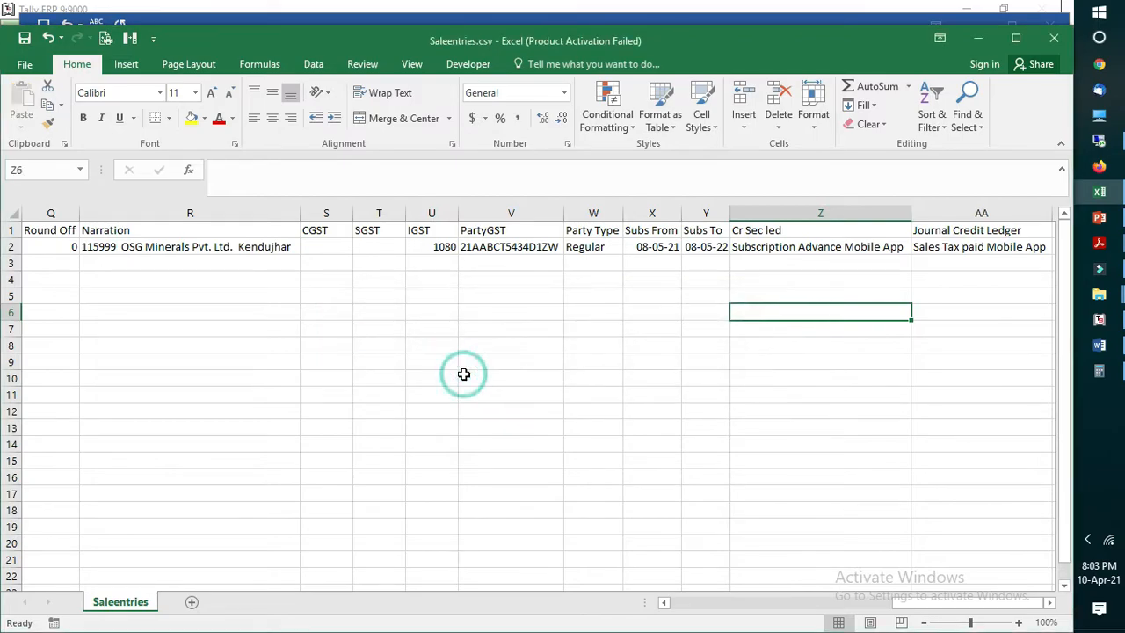
left_click(658, 312)
left_click(31, 39)
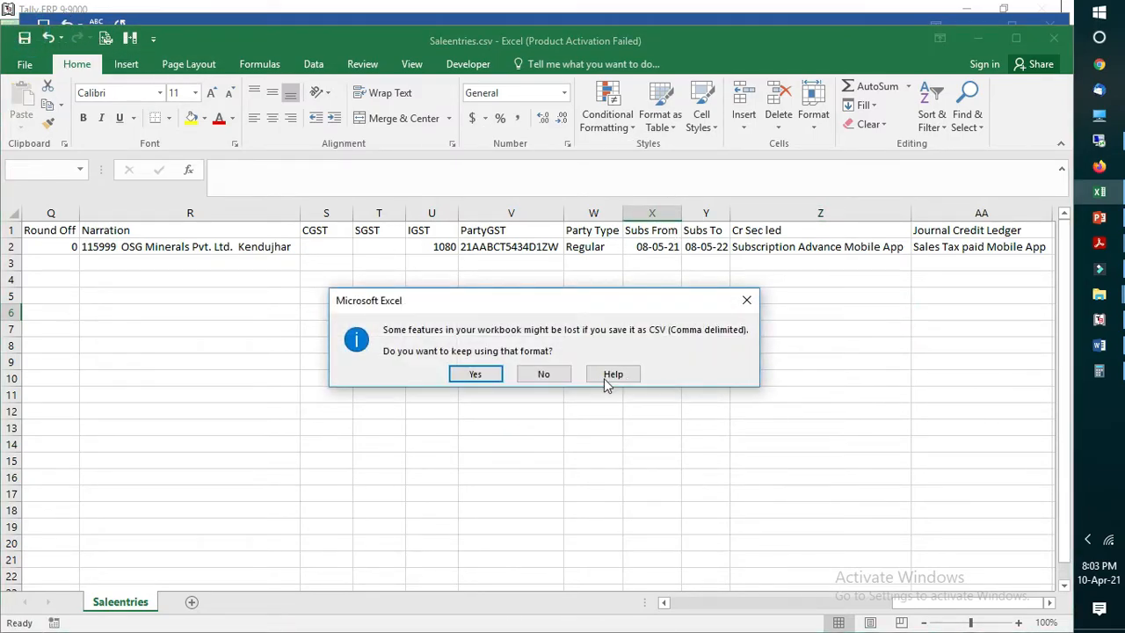
left_click(746, 299)
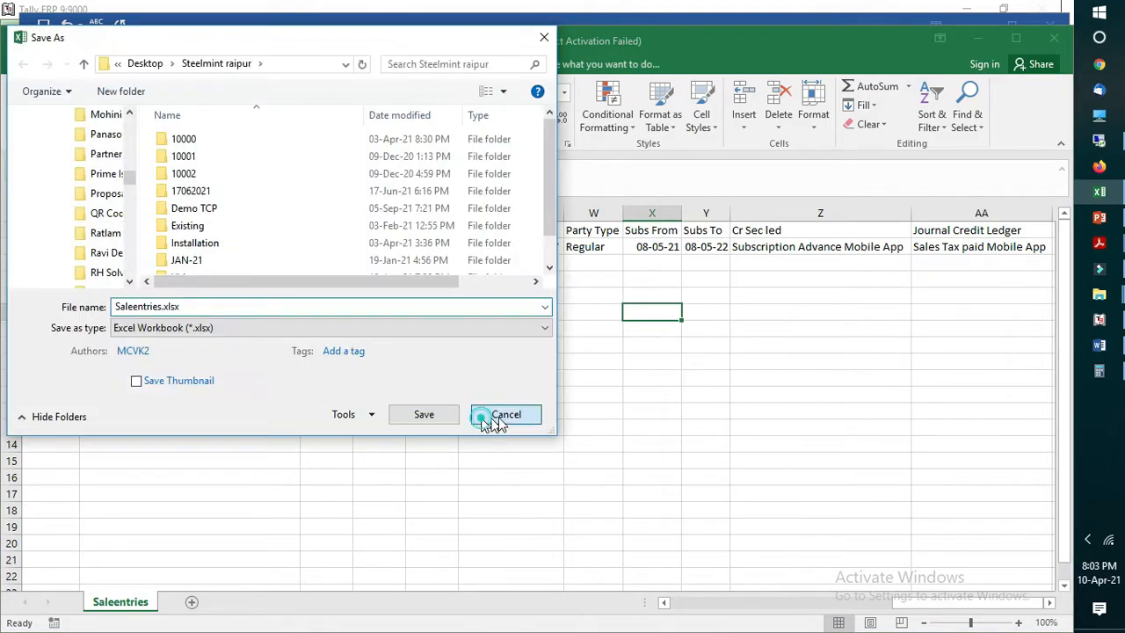
left_click(494, 417)
Step: Highlight the Cr Sec led and Journal Credit Ledger entries in row 2 and save Saleentries.csv in CSV format
left_click(824, 253)
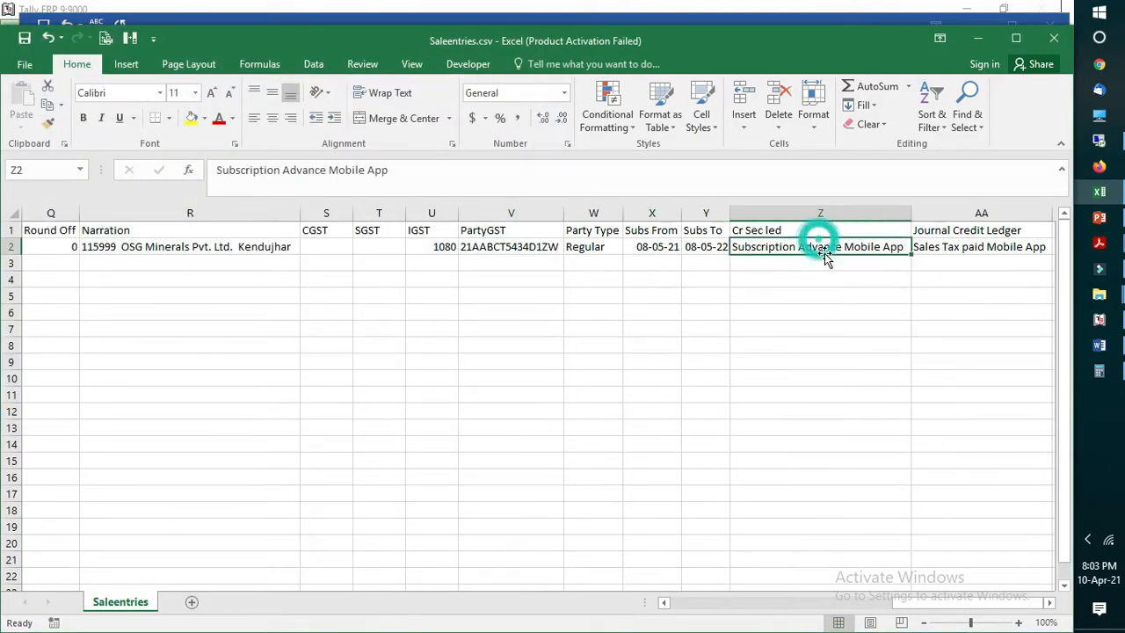
left_click(955, 249)
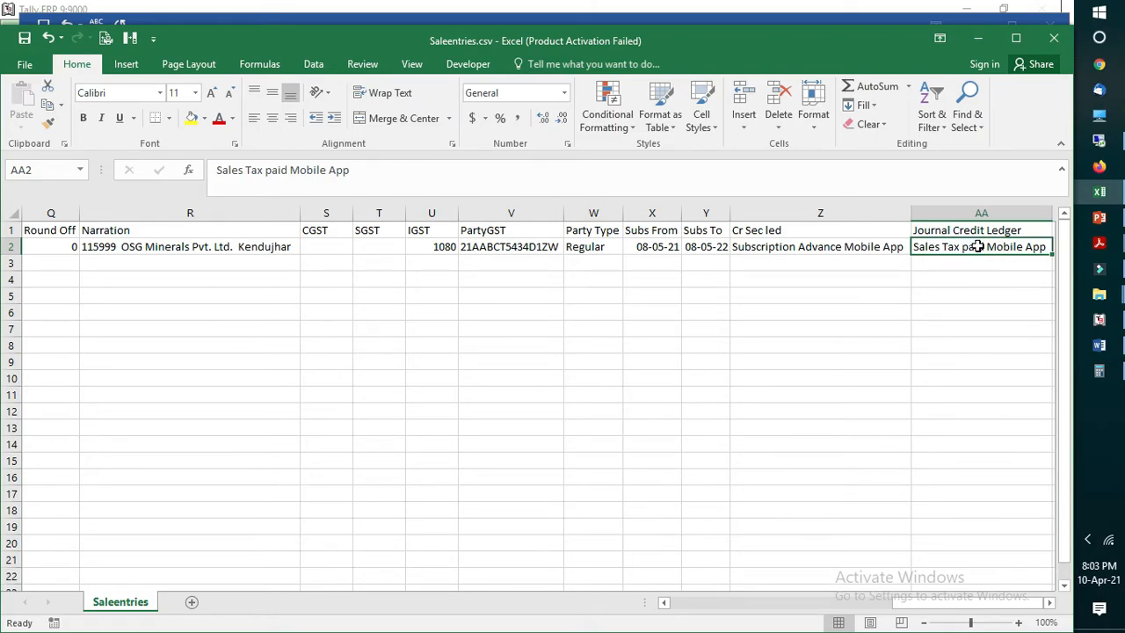
left_click(901, 301)
key("ctrl+s")
left_click(475, 372)
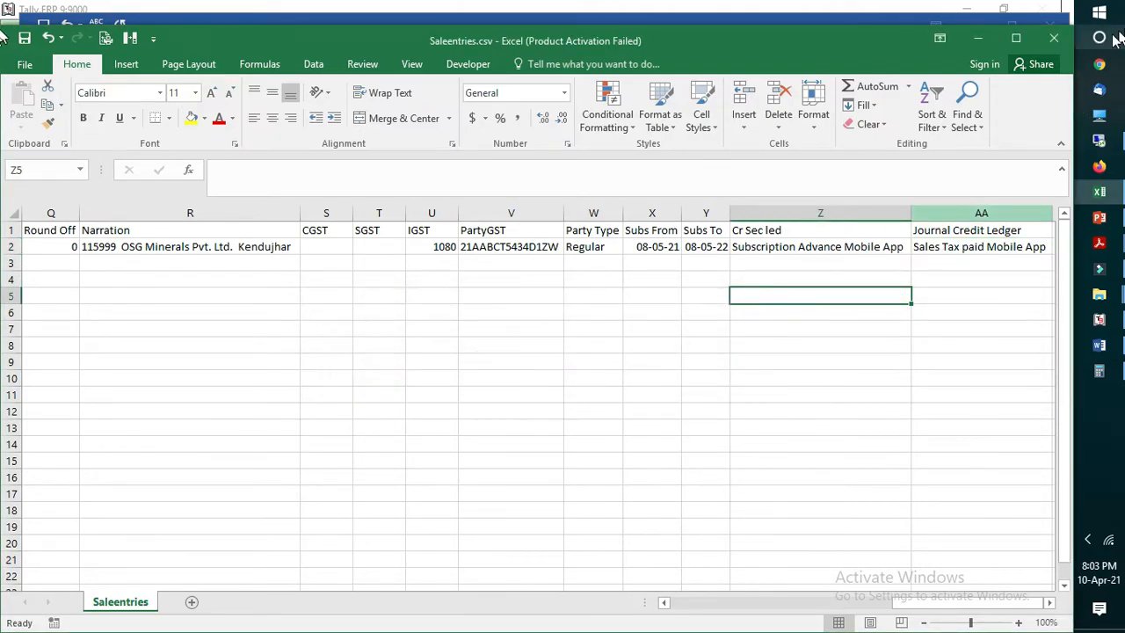
Step: Close Saleentries.csv, saving it under the same name as CSV (Comma delimited)
left_click(1054, 38)
left_click(466, 346)
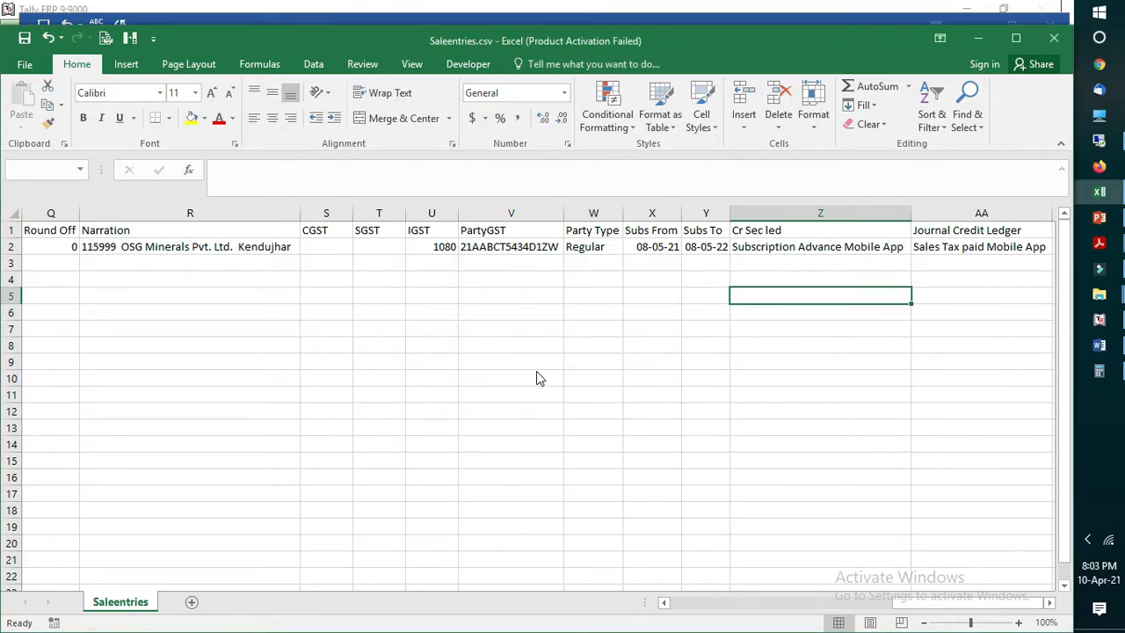
left_click(425, 392)
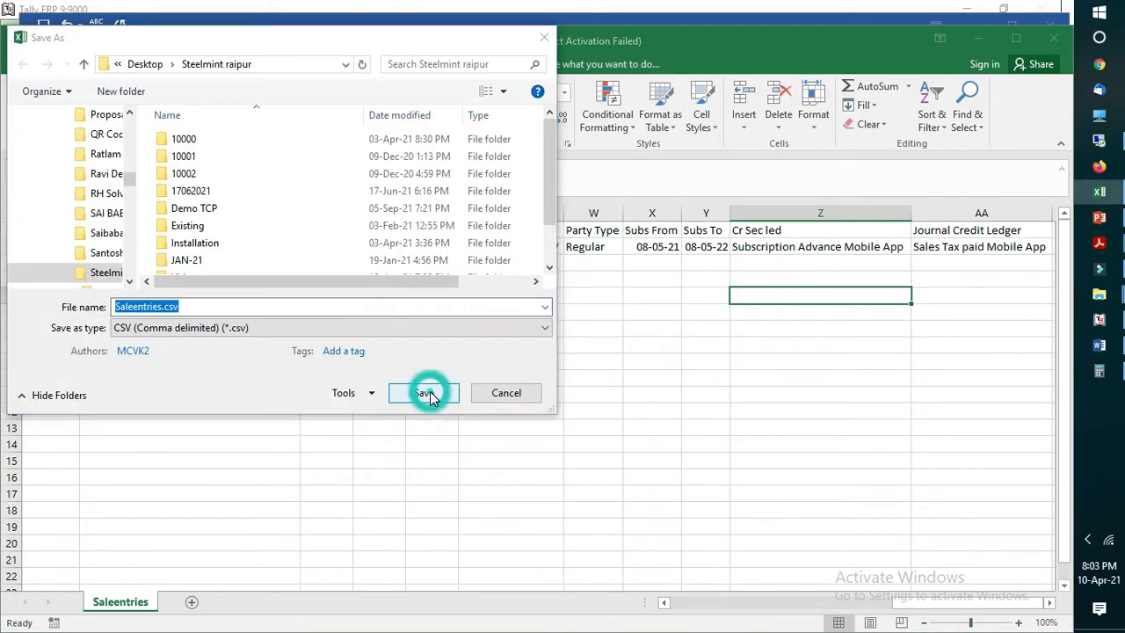
left_click(589, 327)
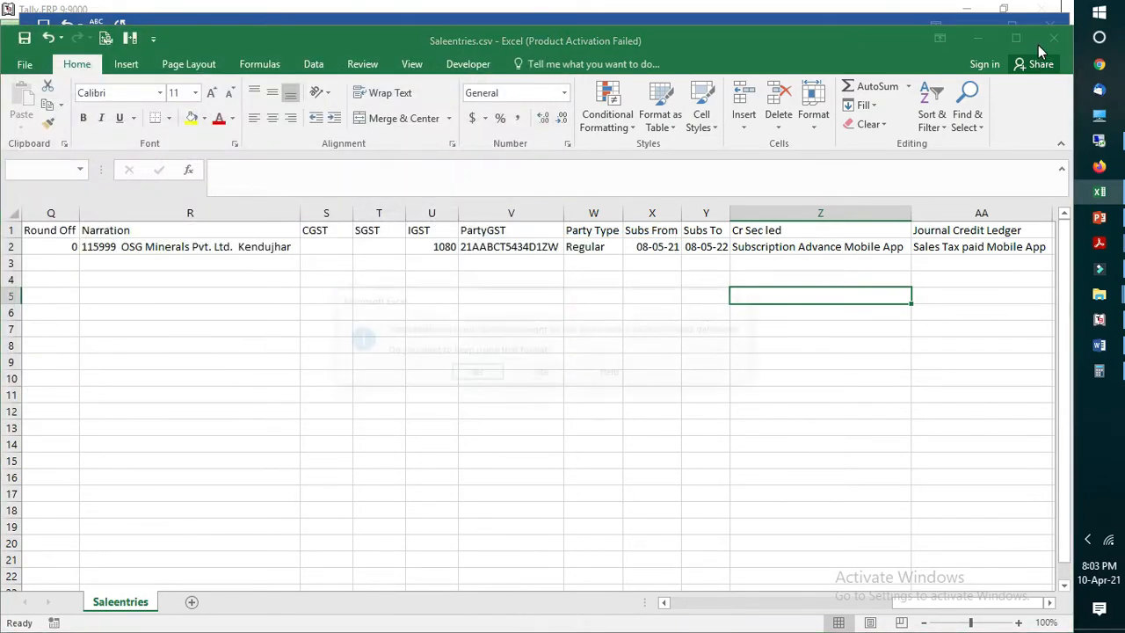
left_click(489, 378)
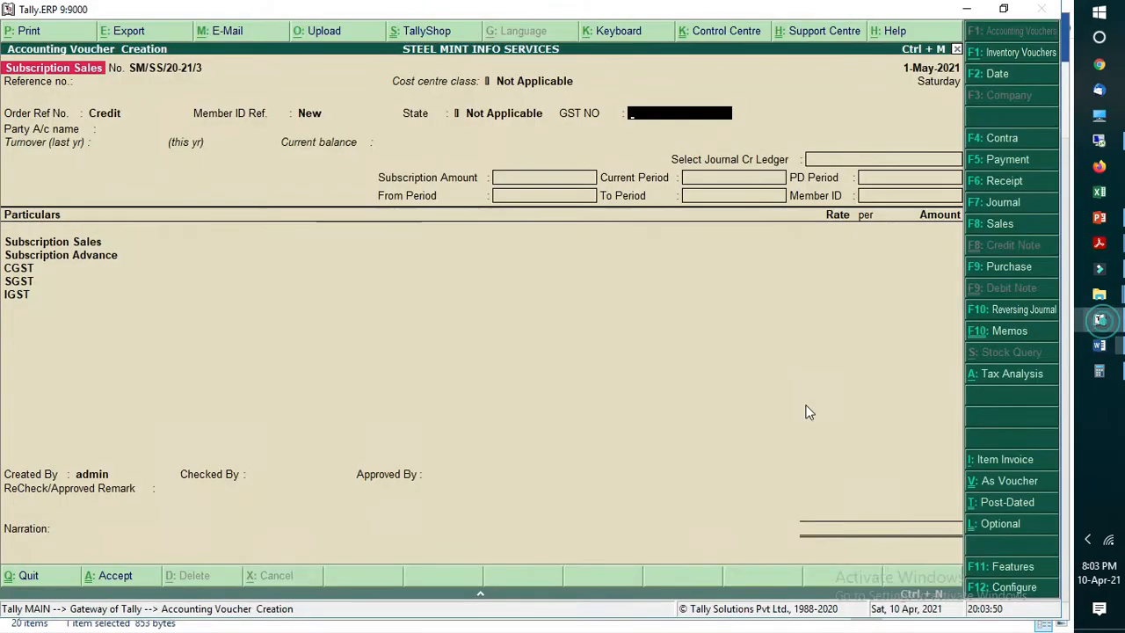
Step: Switch to Tally, quit the Subscription Sales voucher and open the ledger list for altering a single ledger
left_click(1098, 319)
key("Escape")
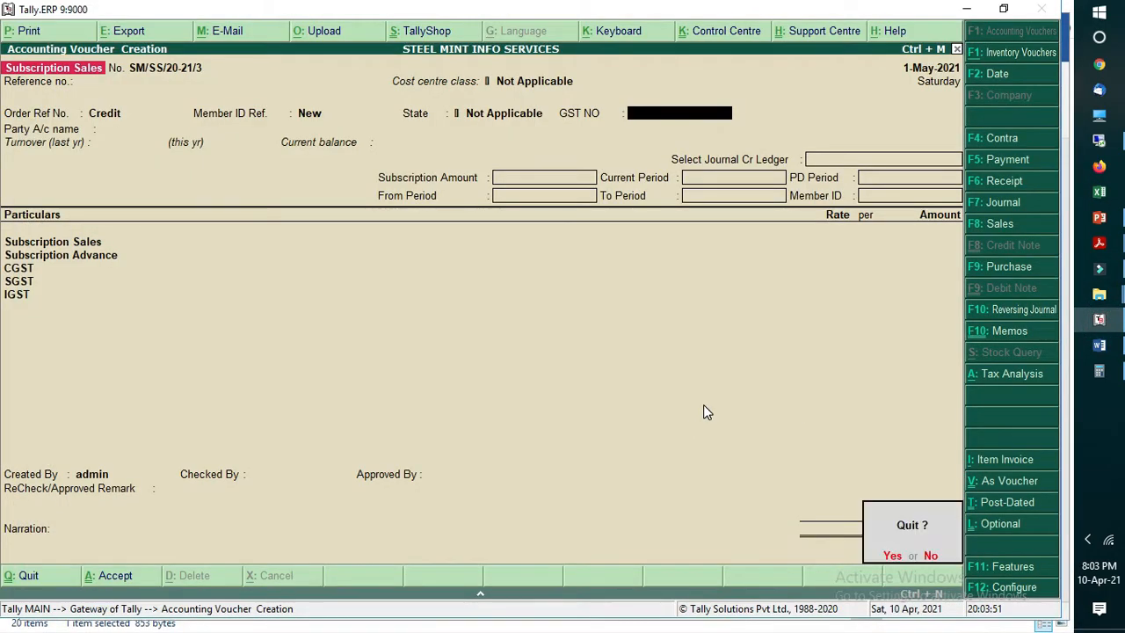
key("Return")
key("Up")
key("Up")
key("Return")
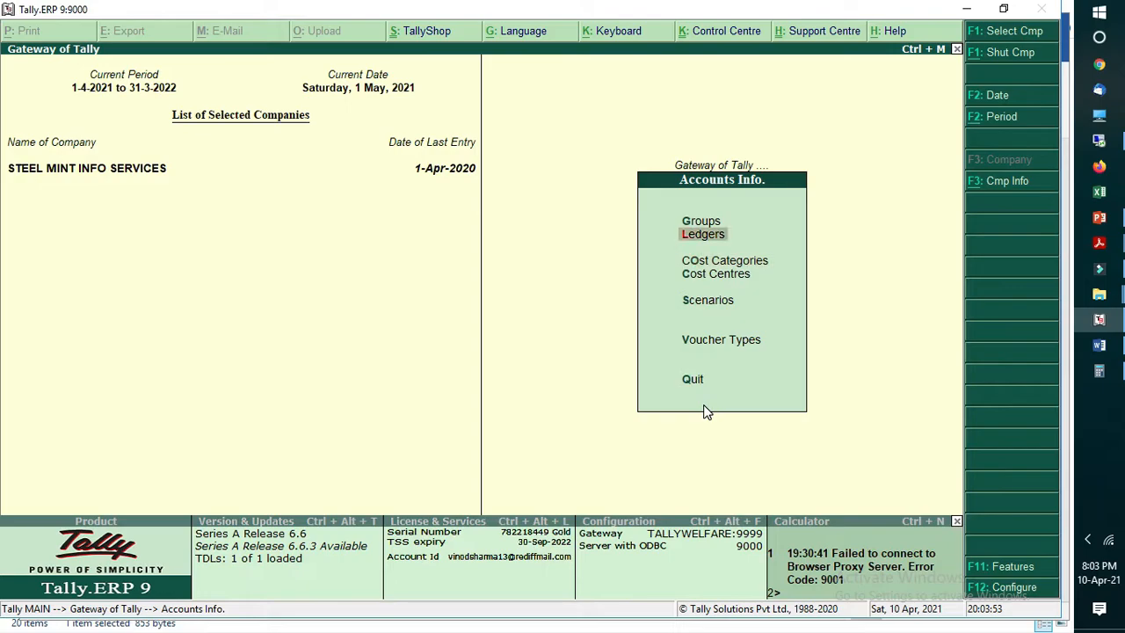
key("Return")
key("Down")
key("Return")
Step: Filter the ledgers by "Mobile" and open the Subscription on Mobile App ledger for alteration
type("Sal")
key("BackSpace")
key("BackSpace")
key("BackSpace")
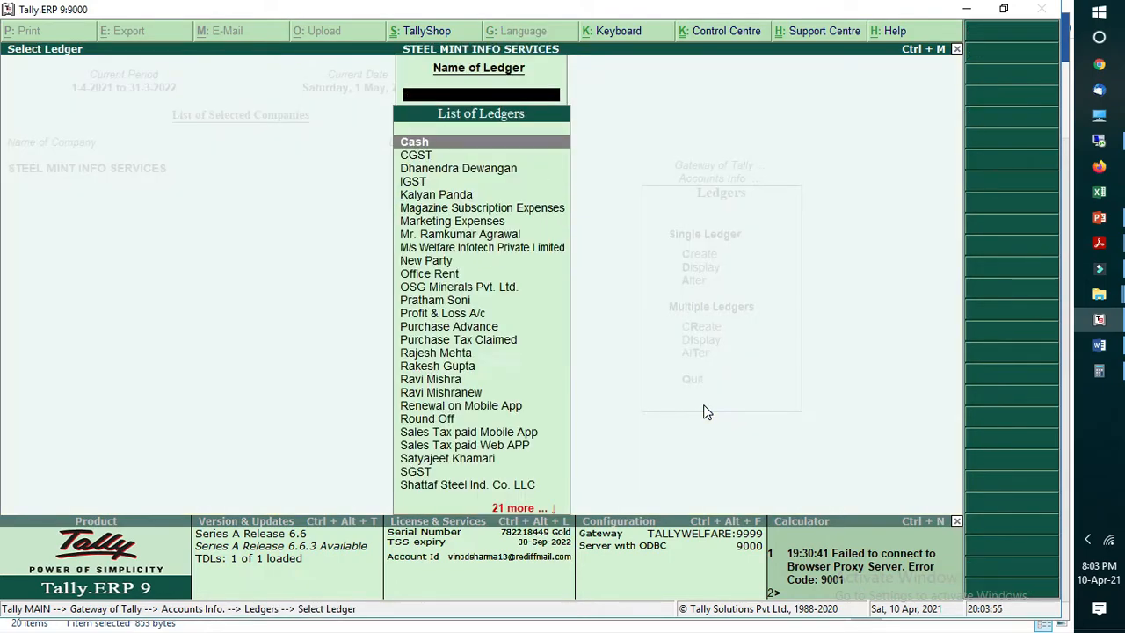
type("Mobile")
key("Down")
key("Down")
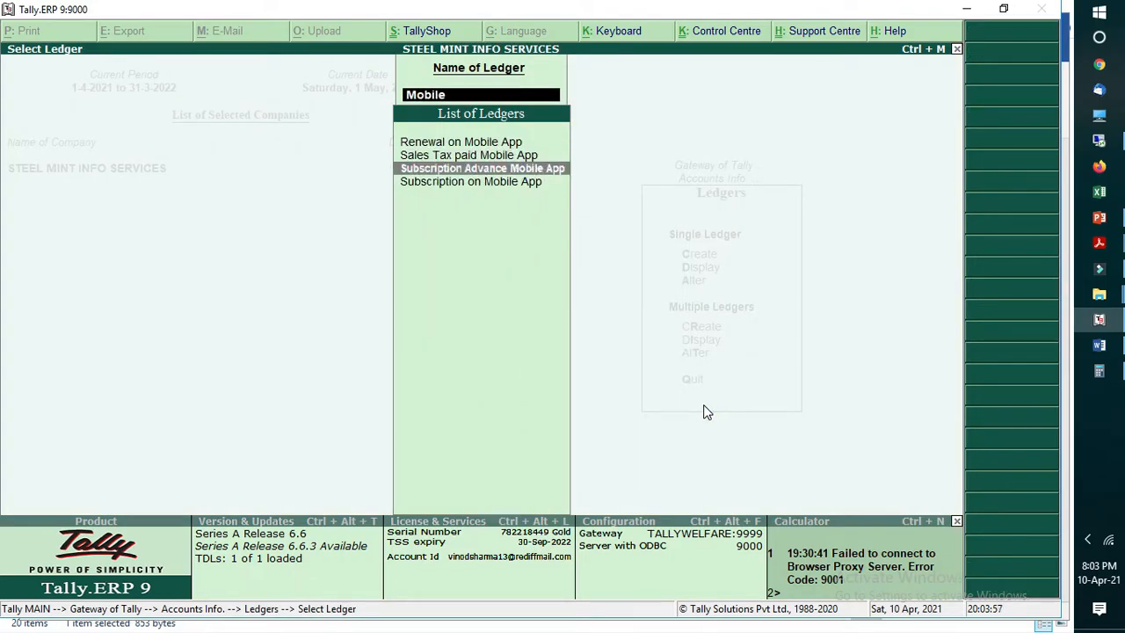
key("Up")
key("Up")
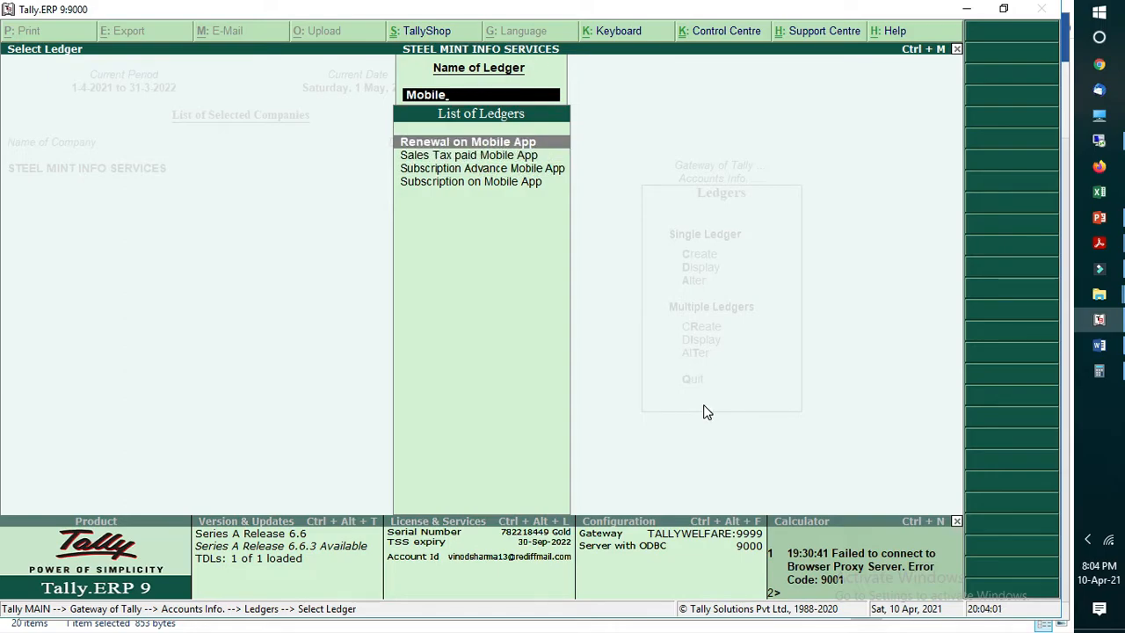
type("le")
key("Down")
key("Down")
key("Down")
key("Return")
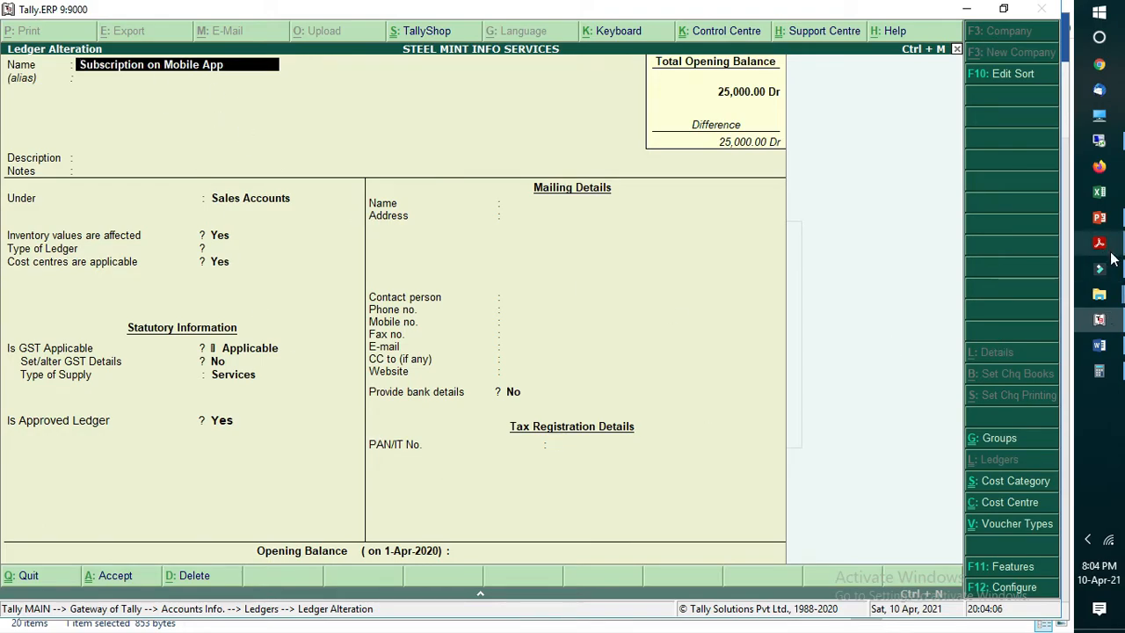
Step: Highlight the Subscription on Mobile App line of the Sales Entry in the Word document, and return to Tally
left_click(1099, 345)
scroll(327, 238, "up", 4)
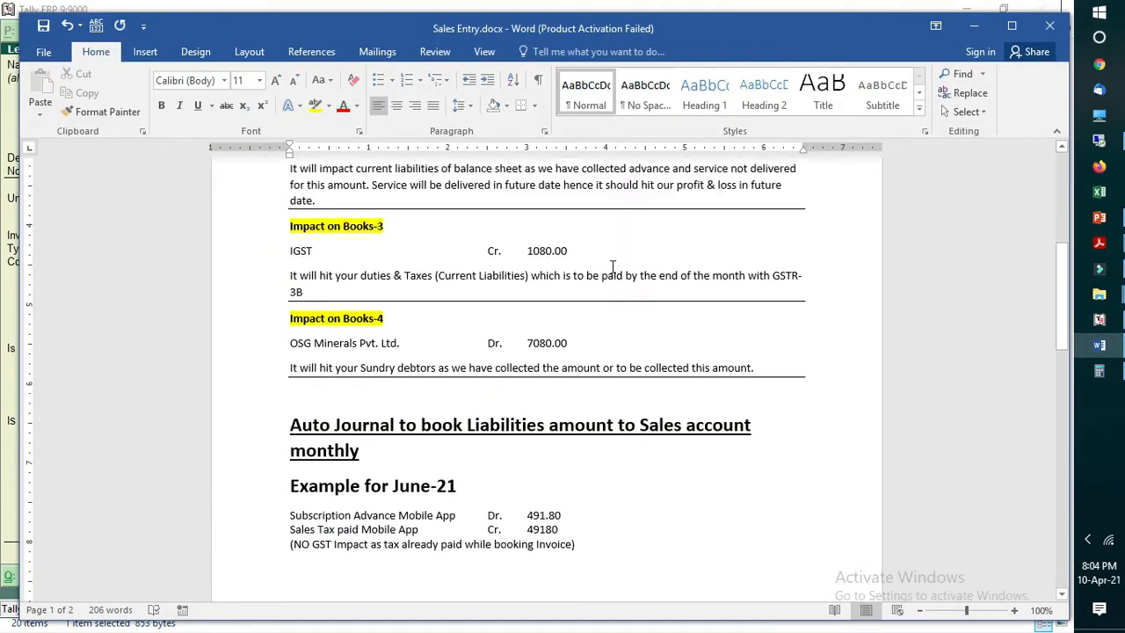
left_click_drag(1059, 344, 959, 254)
left_click_drag(294, 307, 569, 341)
left_click(1102, 319)
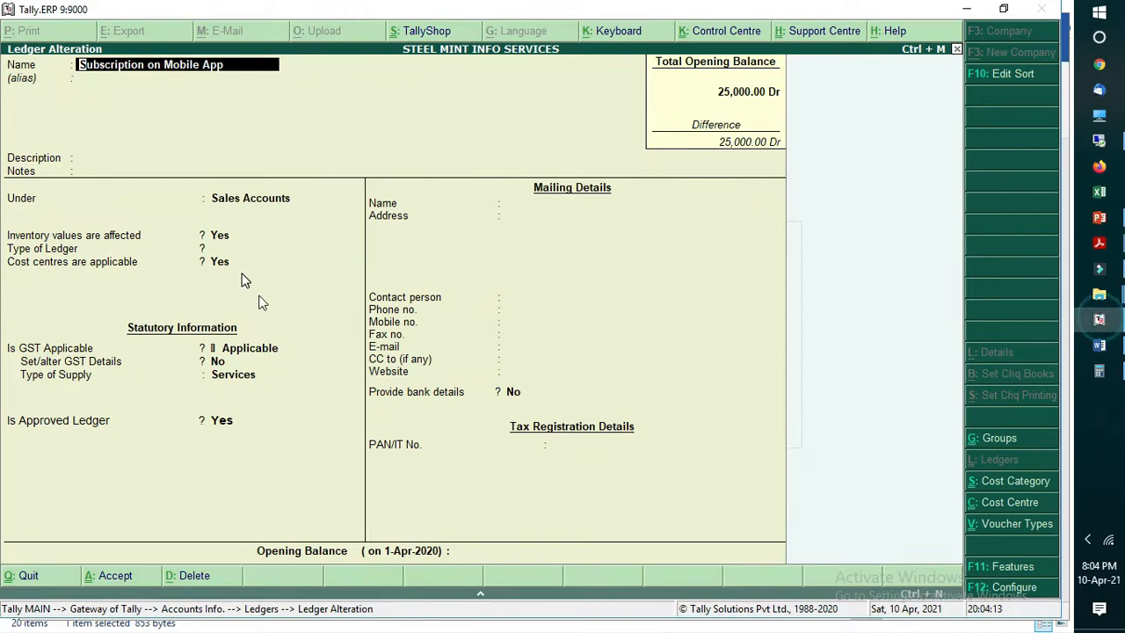
Step: View the GST details of the Subscription on Mobile App ledger, and accept both the details and the ledger
left_click(236, 350)
left_click(235, 356)
key("y")
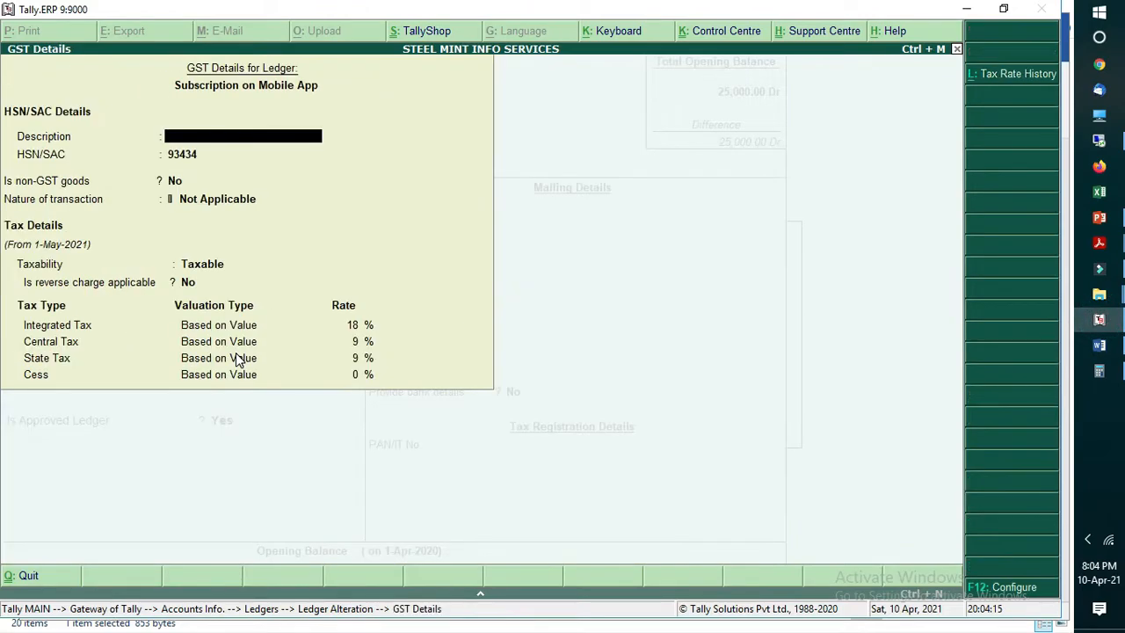
key("ctrl+a")
key("ctrl+a")
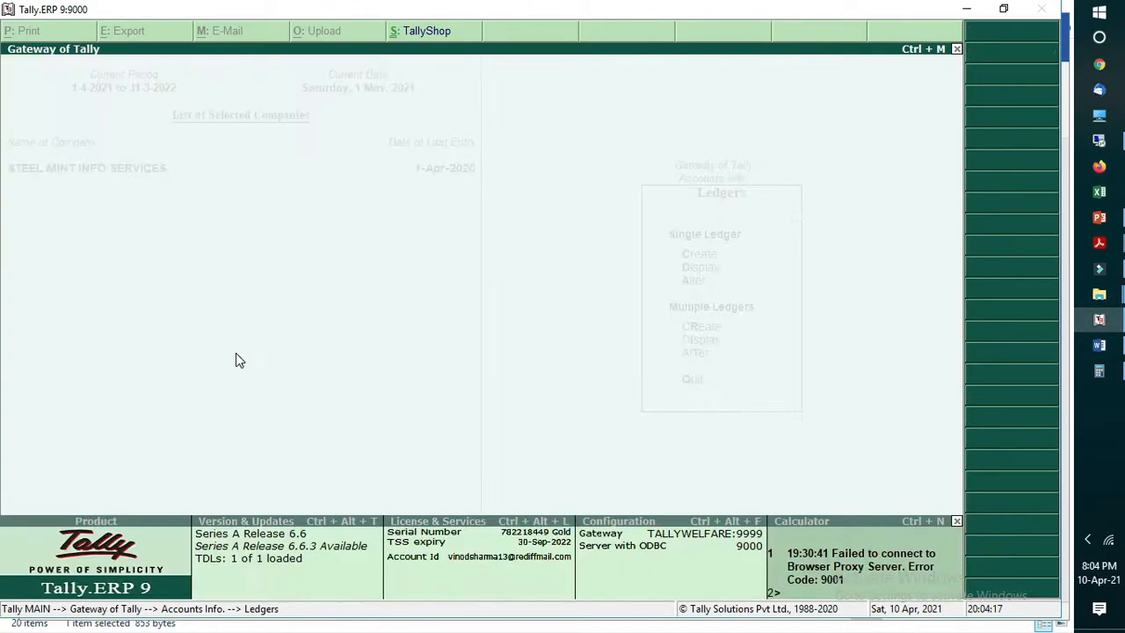
Step: Switch to the Word document and point out the Subscription on Mobile App and Advance Subscription Mobile App lines
left_click(1099, 345)
left_click_drag(290, 309, 301, 334)
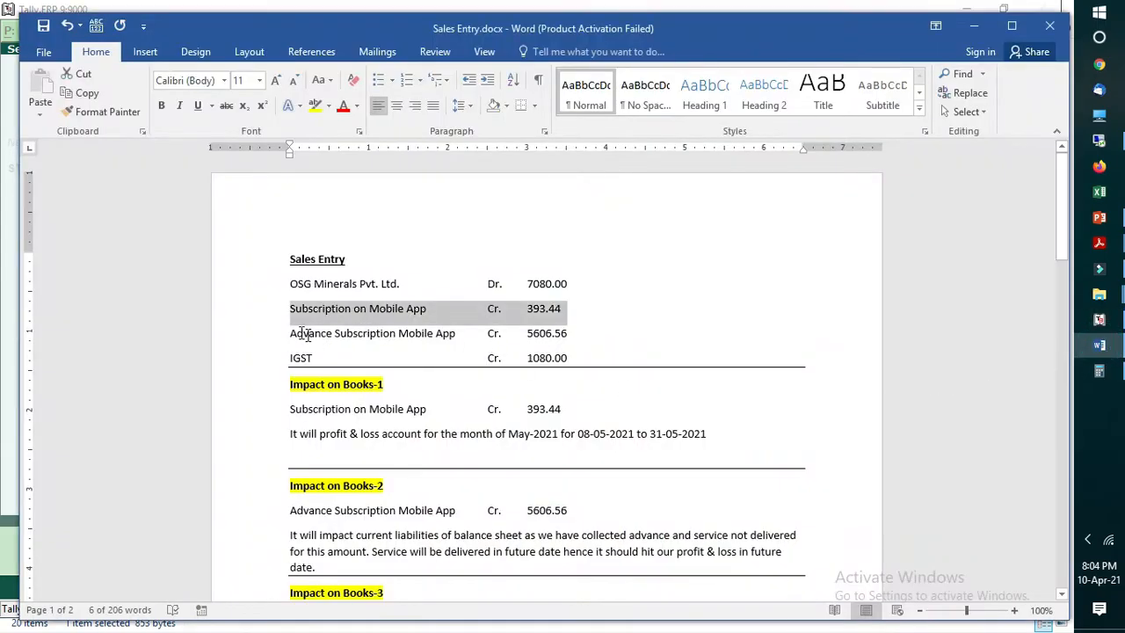
left_click(355, 335)
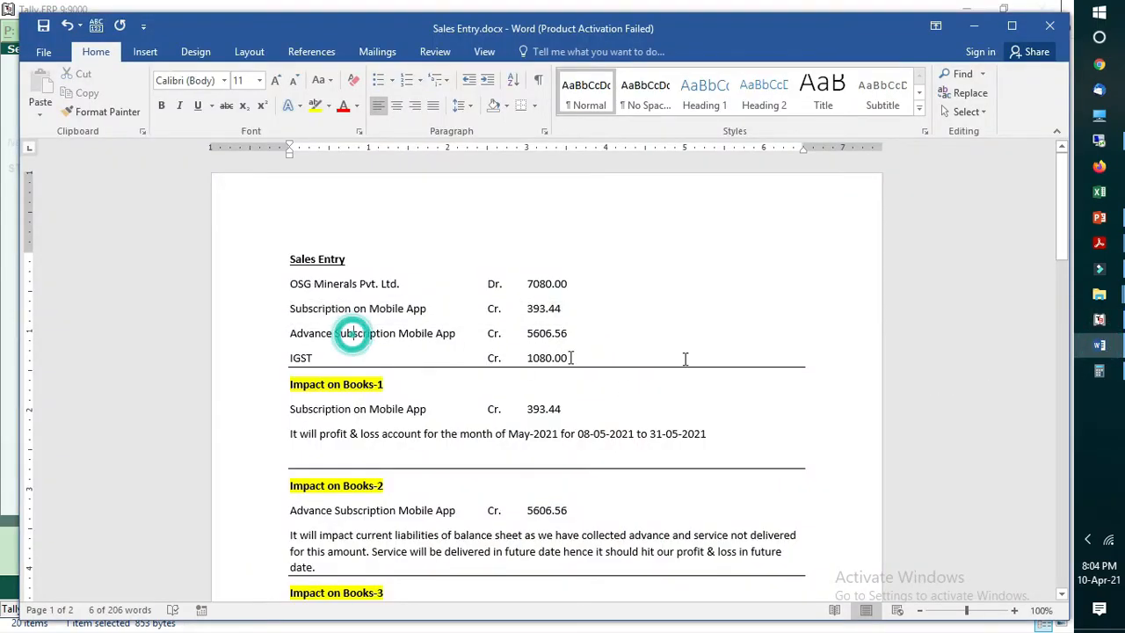
Step: Return to Tally, filter the ledgers by "Mob" and open the Subscription Advance Mobile App ledger for alteration
left_click(1099, 320)
type("Mob")
key("Down")
key("Down")
key("Return")
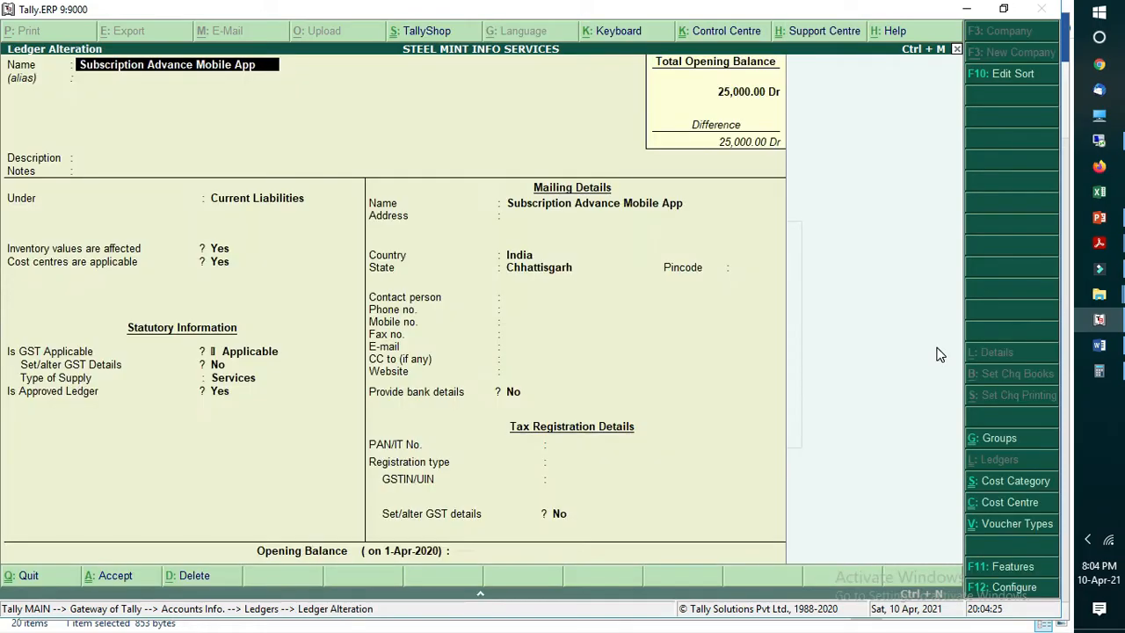
Step: Enable setting GST details for the Subscription Advance Mobile App ledger, review the tax details and leave them
left_click(268, 366)
key("Return")
key("BackSpace")
key("Return")
key("Return")
key("Return")
key("Return")
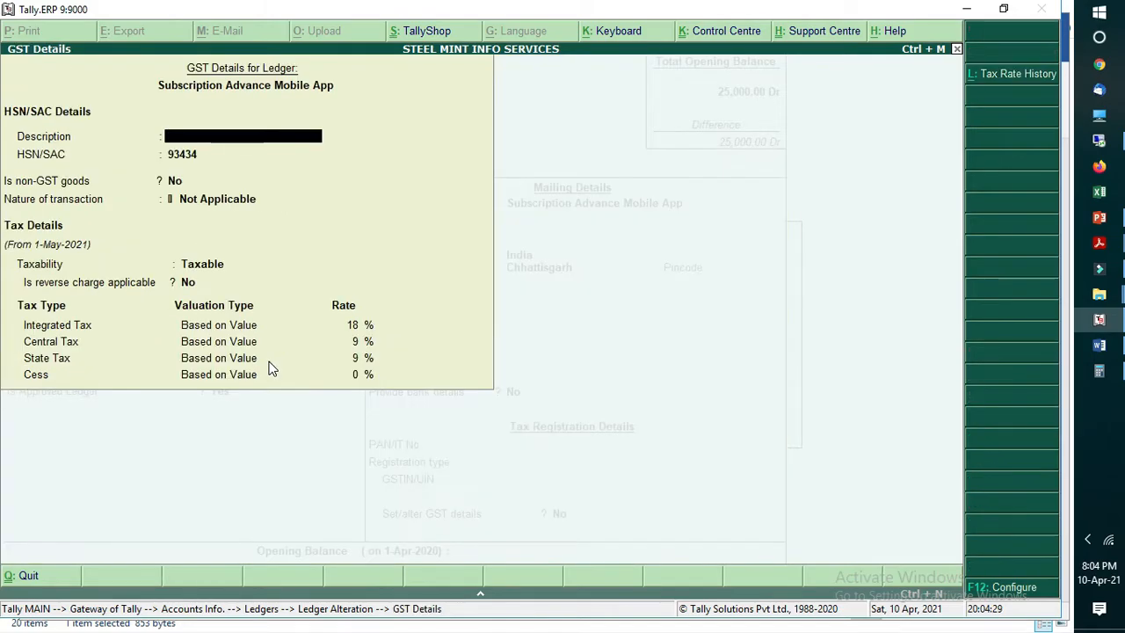
key("Return")
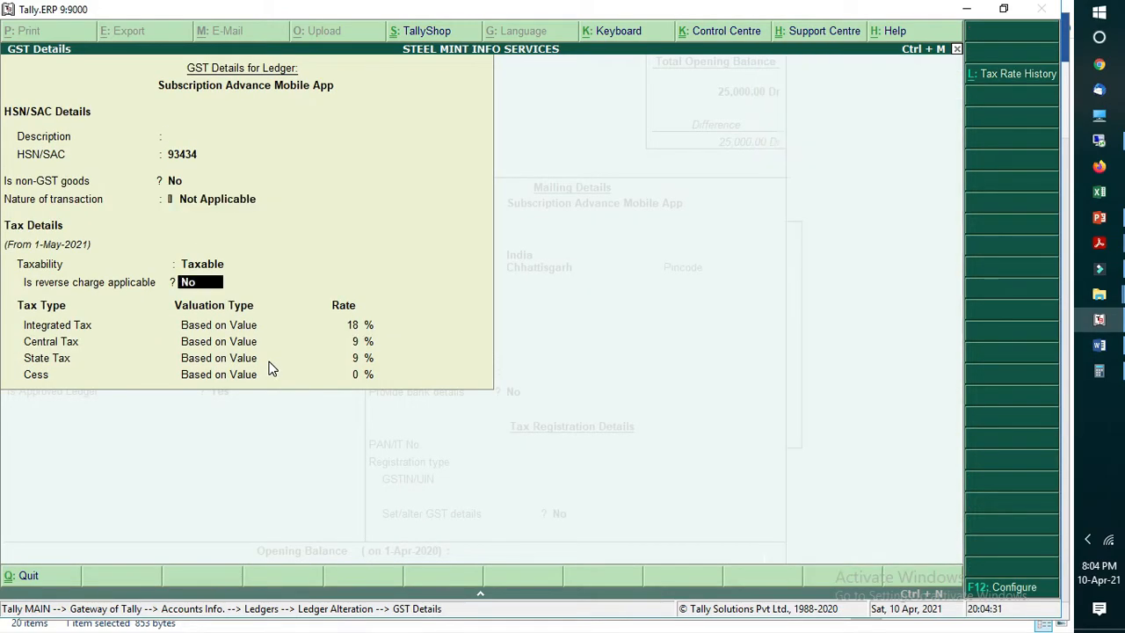
key("Escape")
key("Return")
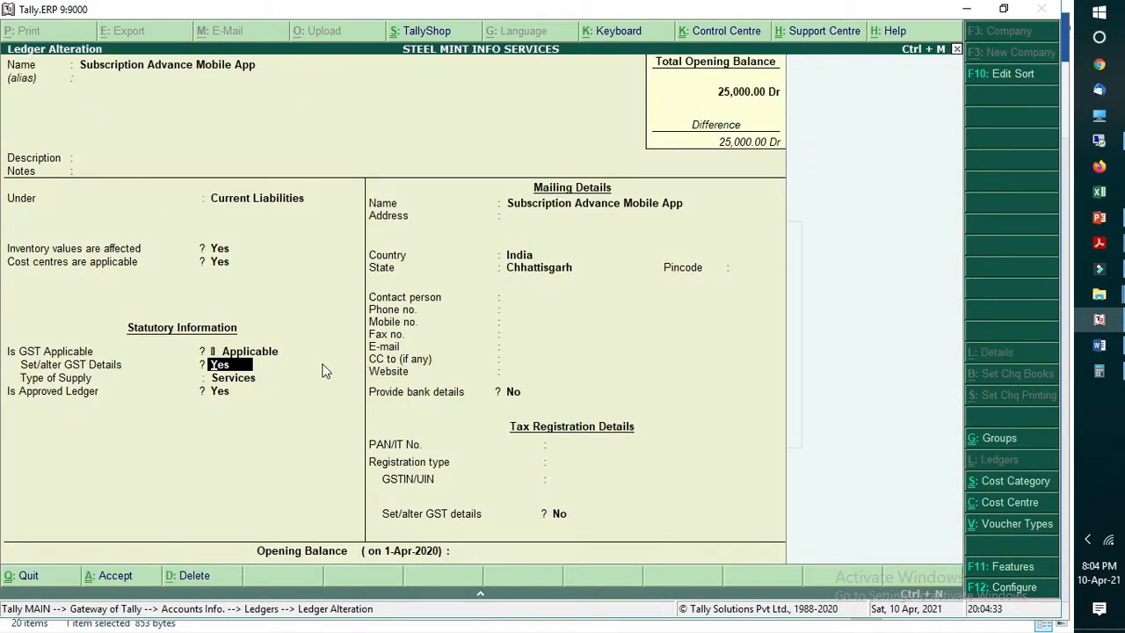
Step: Highlight the two Mobile App credit lines of the Sales Entry and their amounts in the Word document
left_click(1098, 344)
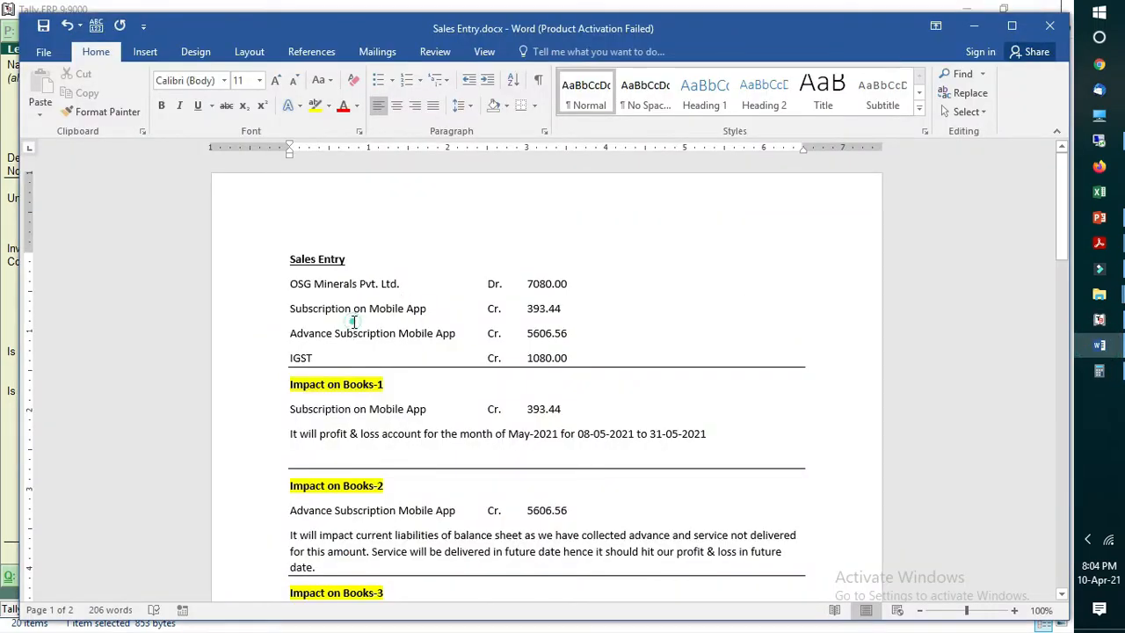
left_click_drag(291, 308, 582, 341)
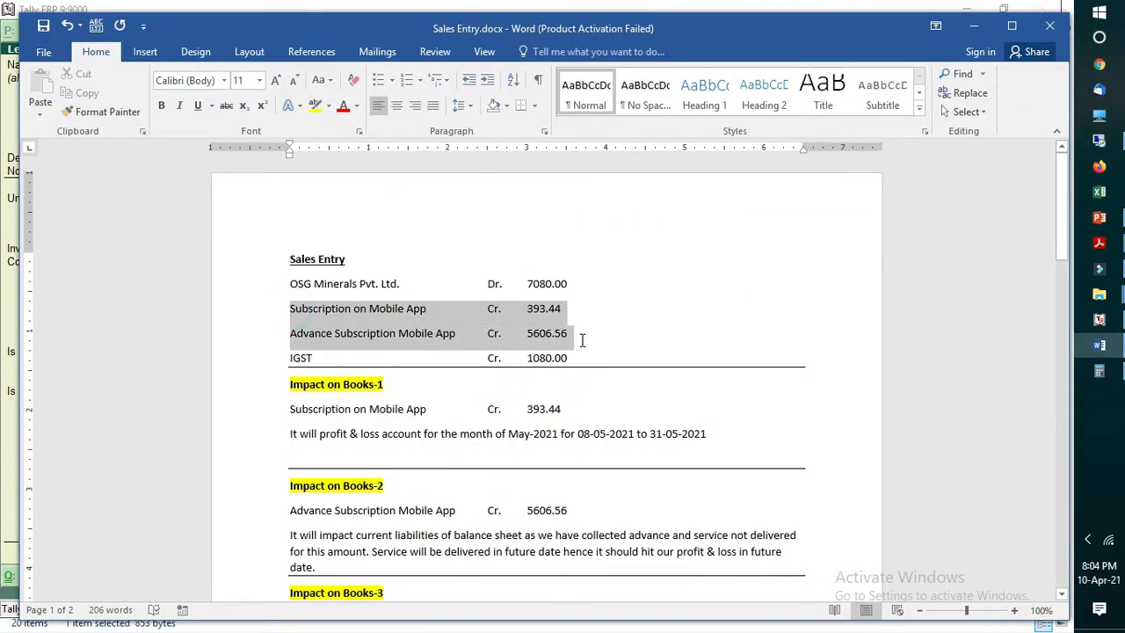
left_click(381, 335)
left_click_drag(530, 308, 583, 329)
left_click(448, 343)
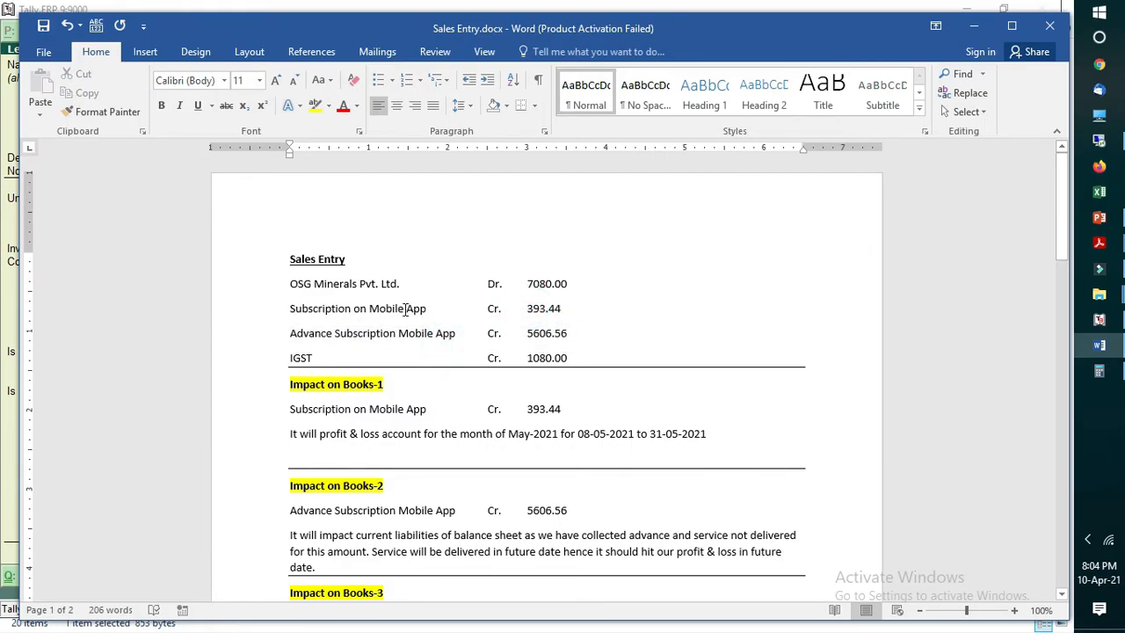
left_click(575, 307)
left_click(412, 314)
left_click(424, 334)
Step: Highlight the Subscription Advance and Sales Tax paid Mobile App lines in the June-21 auto journal example
scroll(720, 457, "down", 3)
scroll(714, 481, "down", 7)
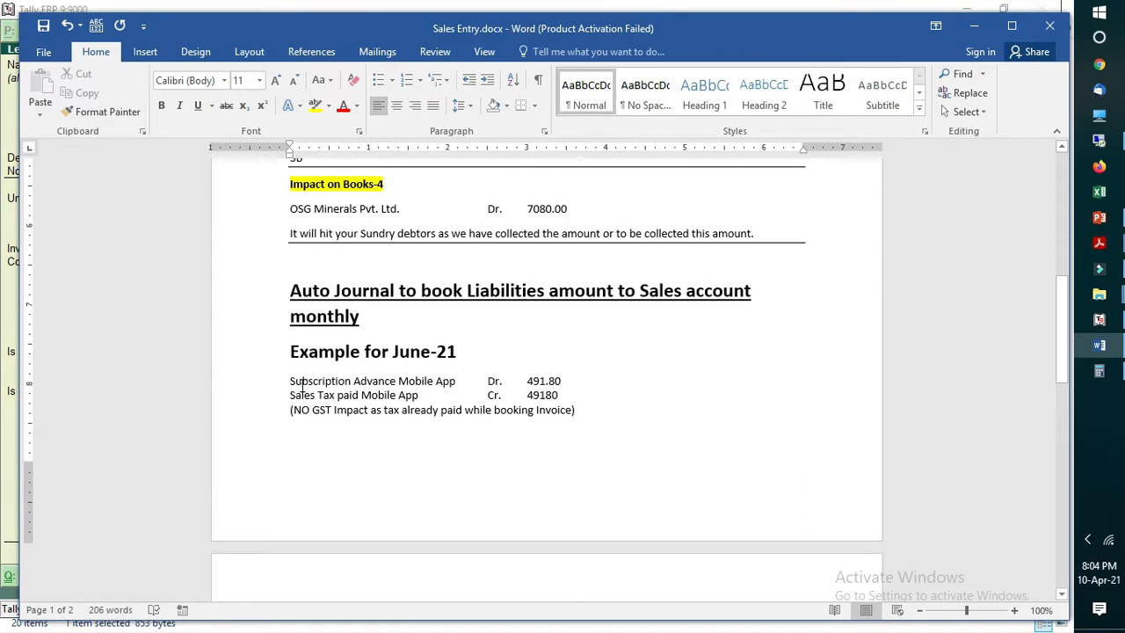
left_click_drag(303, 385, 334, 394)
Step: Return to Tally, quit the open ledger, filter the ledgers by "mob" and open Sales Tax paid Mobile App
left_click(1099, 321)
key("Escape")
key("Return")
key("BackSpace")
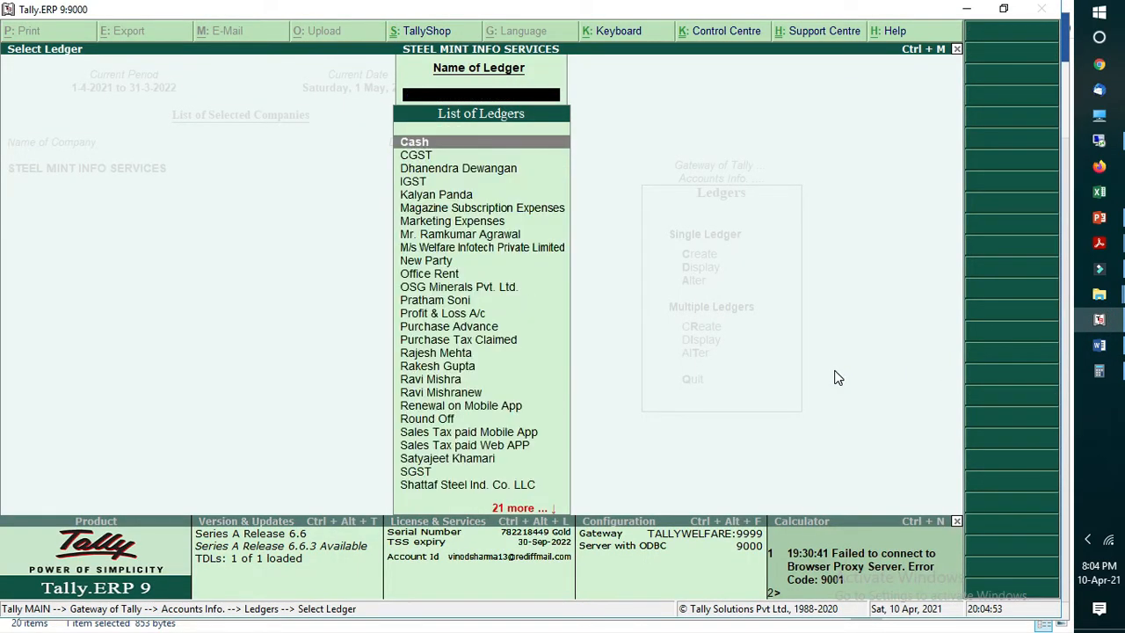
type("mob")
key("Down")
key("Return")
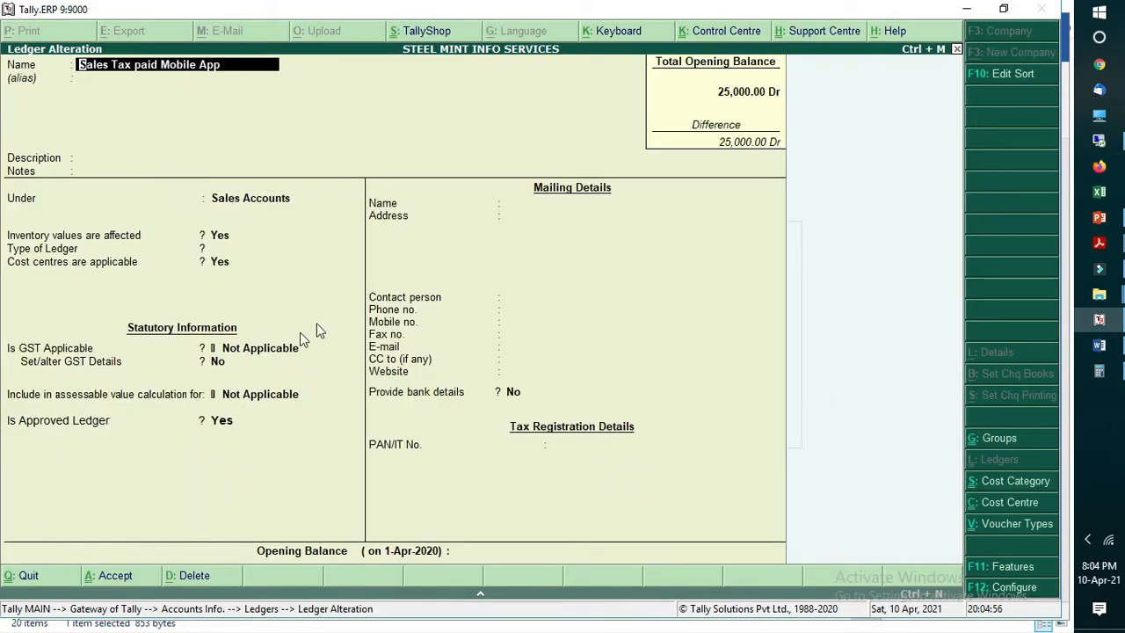
Step: Check the GST applicability setting of the Sales Tax paid Mobile App ledger and quit without saving
left_click(246, 350)
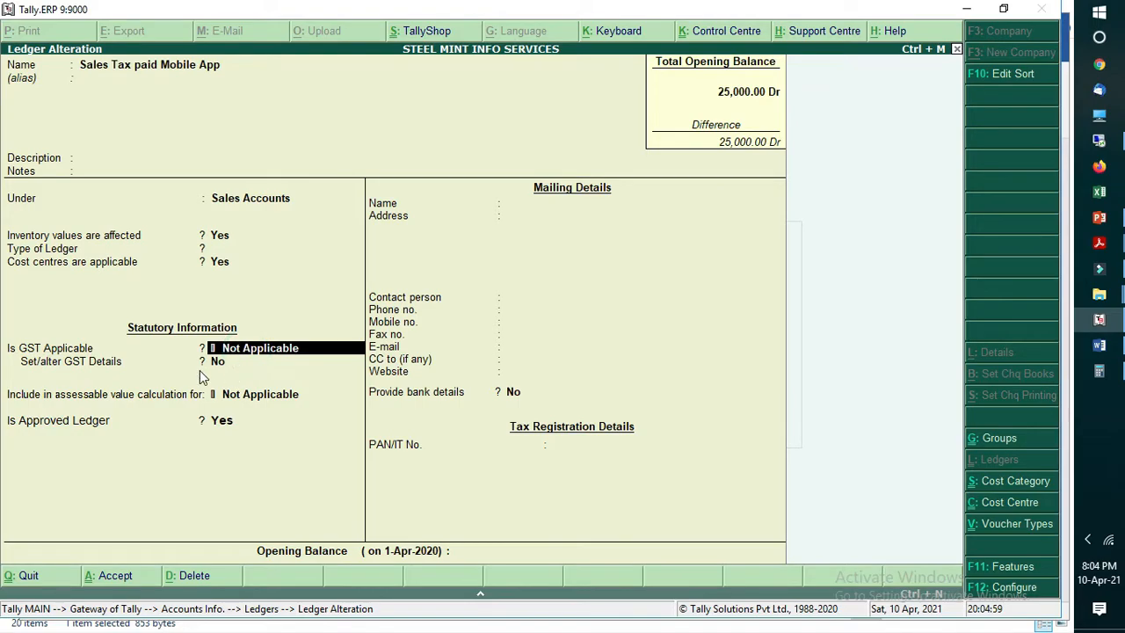
key("Escape")
Step: Leave the ledger screens and open the Day Book
key("Escape")
key("y")
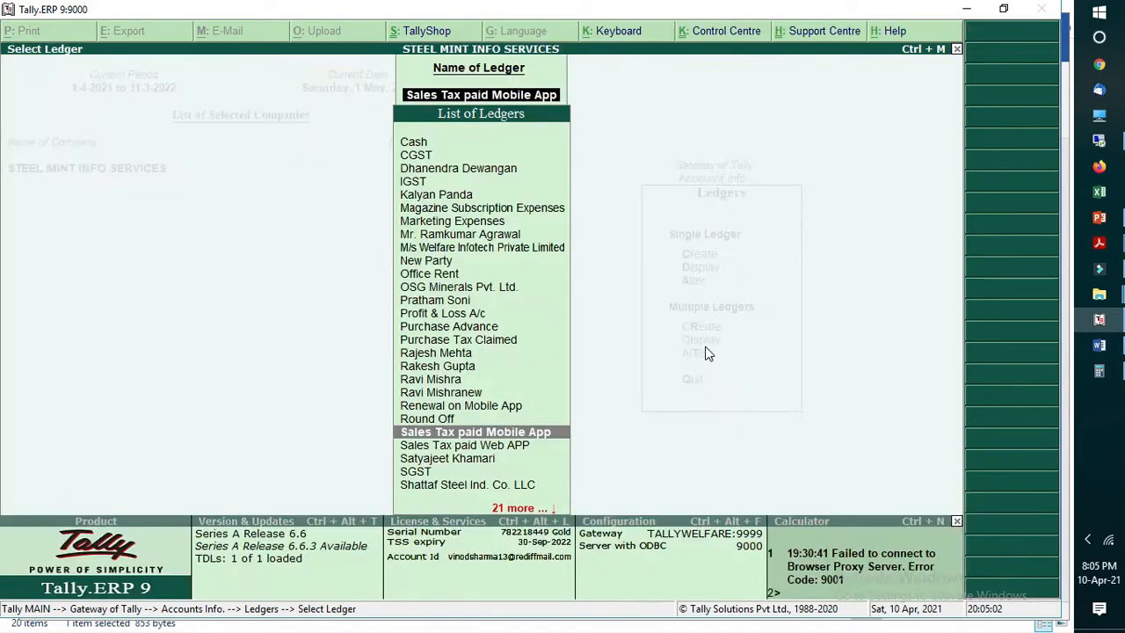
key("Escape")
key("Escape")
key("Escape")
key("d")
key("d")
Step: Set the Day Book period from 1-4-2020 to 31-3-2025 and go to the end of the voucher list
key("alt+F2")
key("Return")
key("Return")
key("alt+F2")
type("1.4")
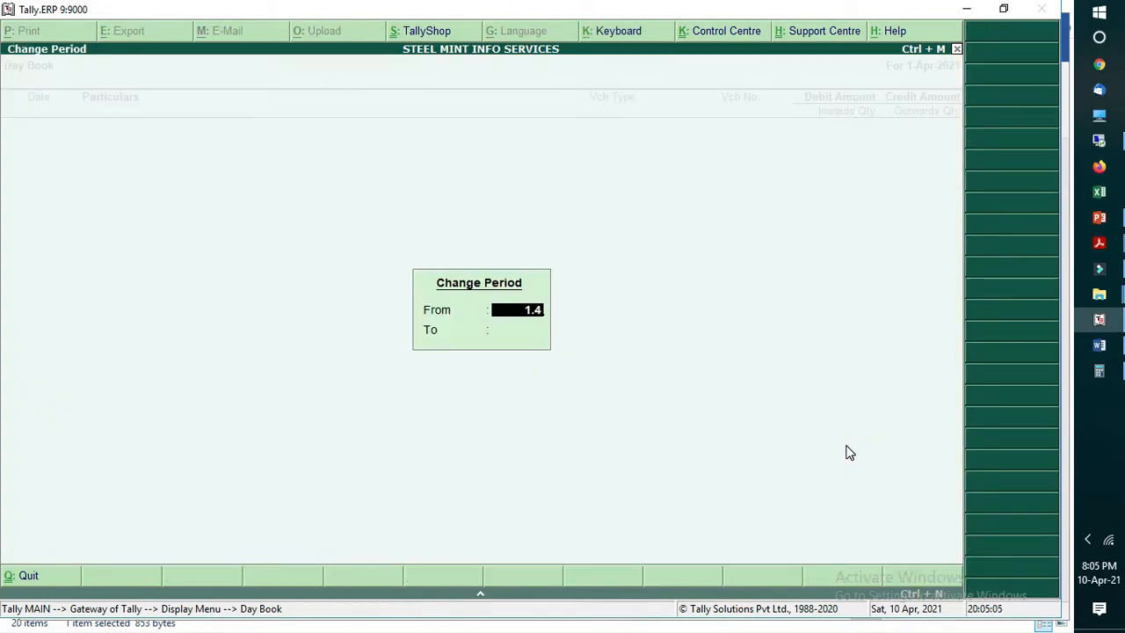
type(".2020")
key("Return")
type("31.3.2025")
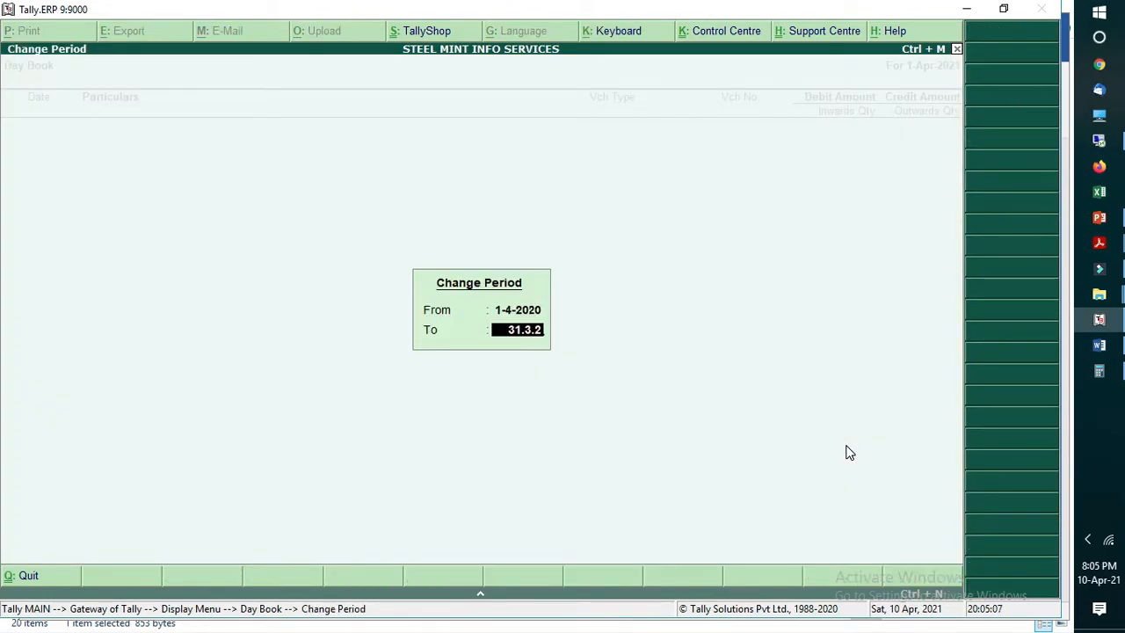
key("Return")
key("Down")
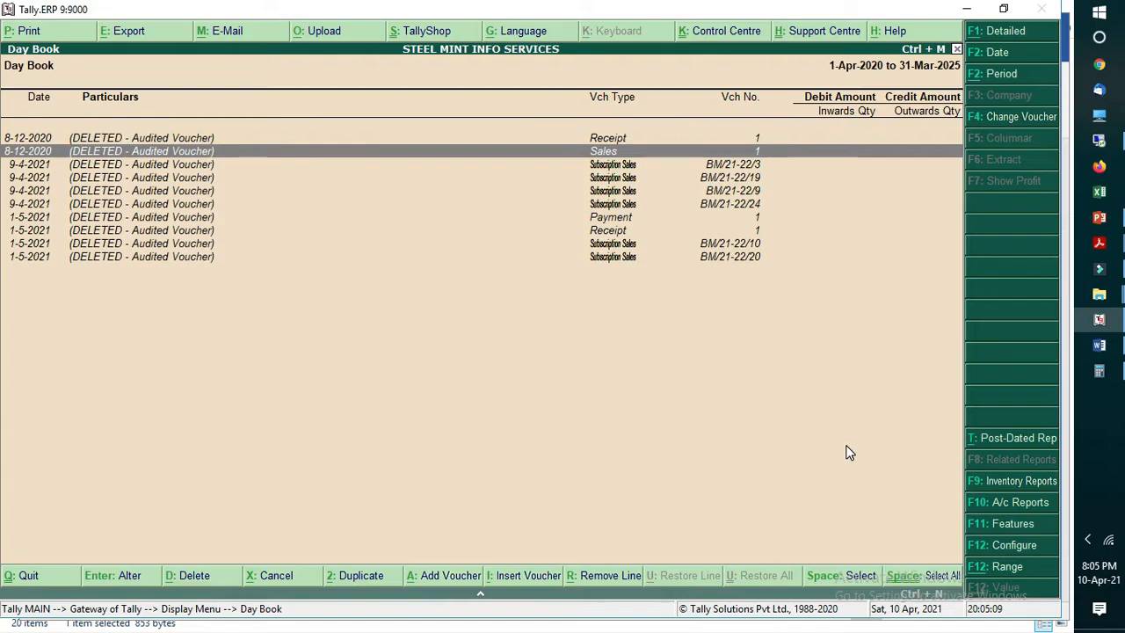
key("End")
Step: Leave the Day Book and open the Sales Import form among the data import options
key("Escape")
key("Escape")
key("Escape")
key("Escape")
key("Down")
key("Down")
key("Down")
key("Down")
key("Return")
key("Down")
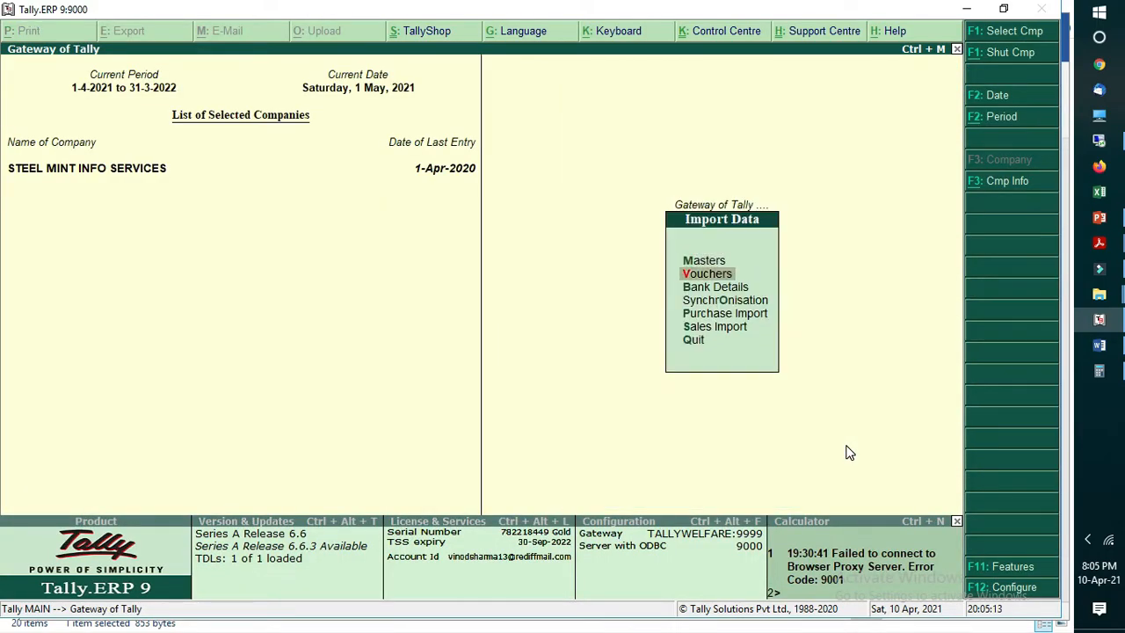
key("Down")
key("Down")
key("Down")
key("Down")
key("Return")
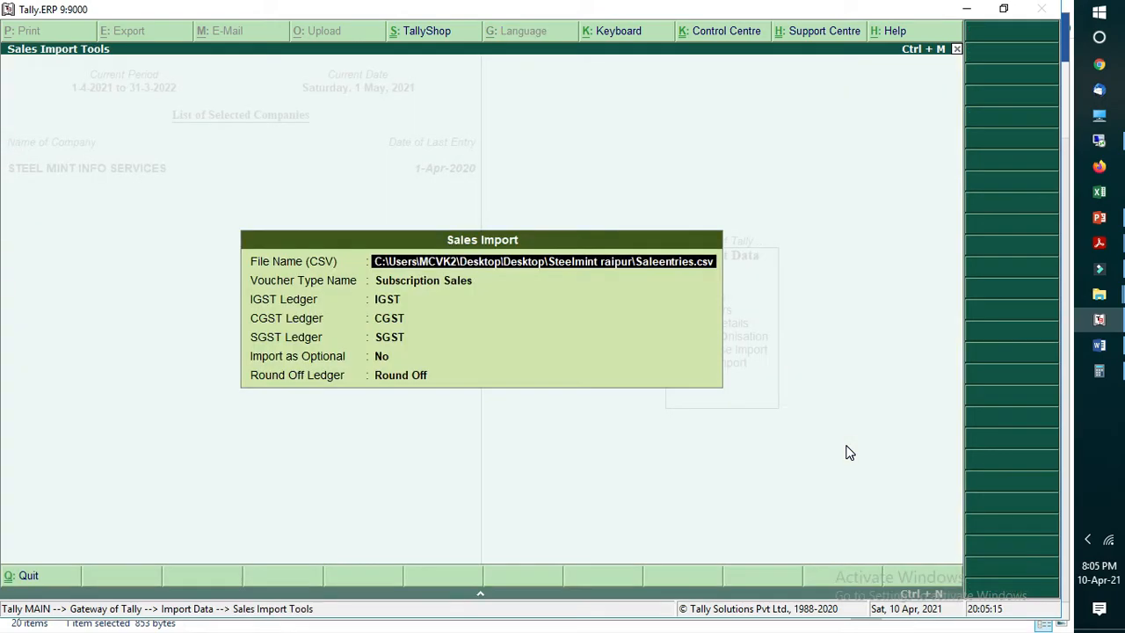
Step: Review the voucher type and GST ledger fields of the Sales Import form, then quit it without importing
key("Return")
key("Return")
key("Return")
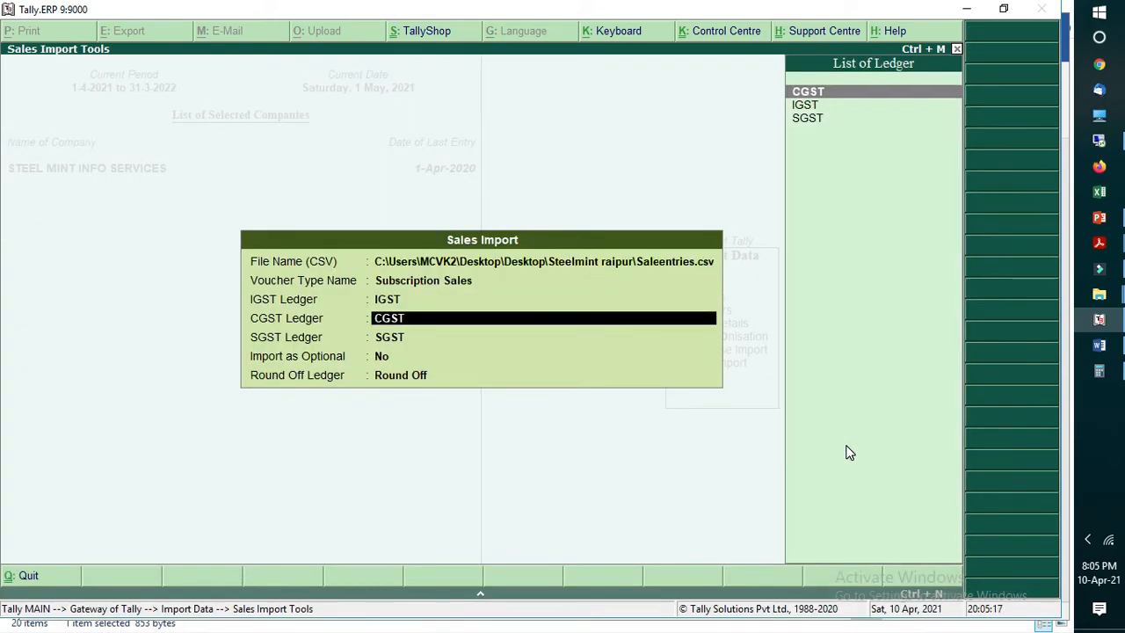
key("Up")
key("Up")
key("Return")
key("Up")
key("BackSpace")
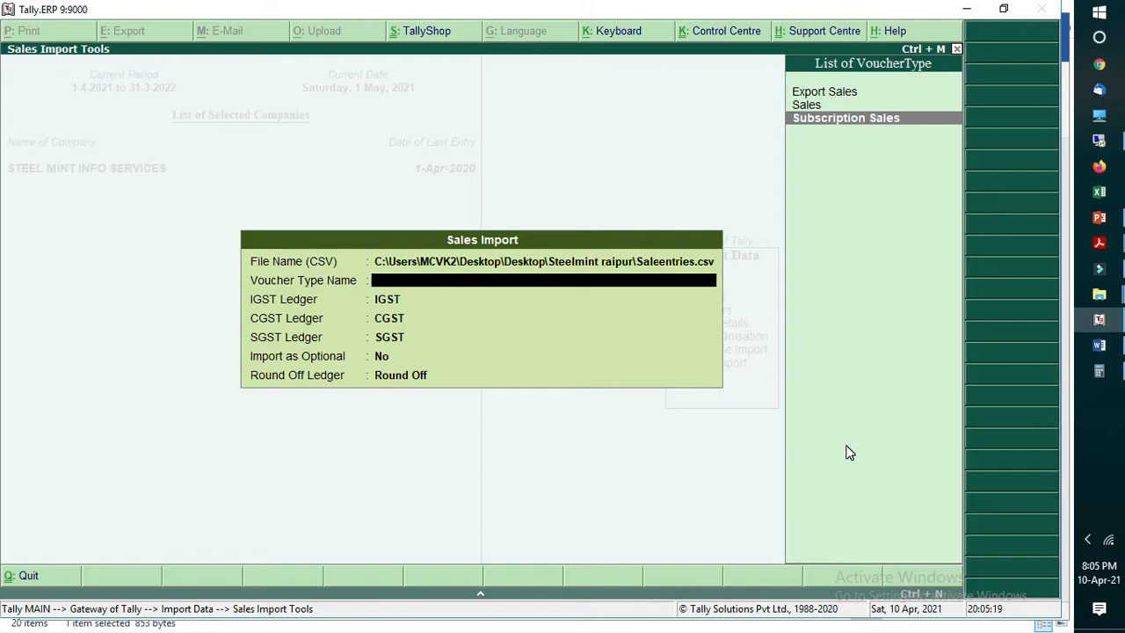
key("Escape")
Step: Open the Subscription Sales voucher type for alteration from the accounts masters
key("Up")
key("Up")
key("Up")
key("Up")
key("Return")
key("Down")
key("Down")
key("Down")
key("Down")
key("Return")
key("Down")
key("Down")
key("Return")
type("Su")
key("Down")
key("Down")
key("Return")
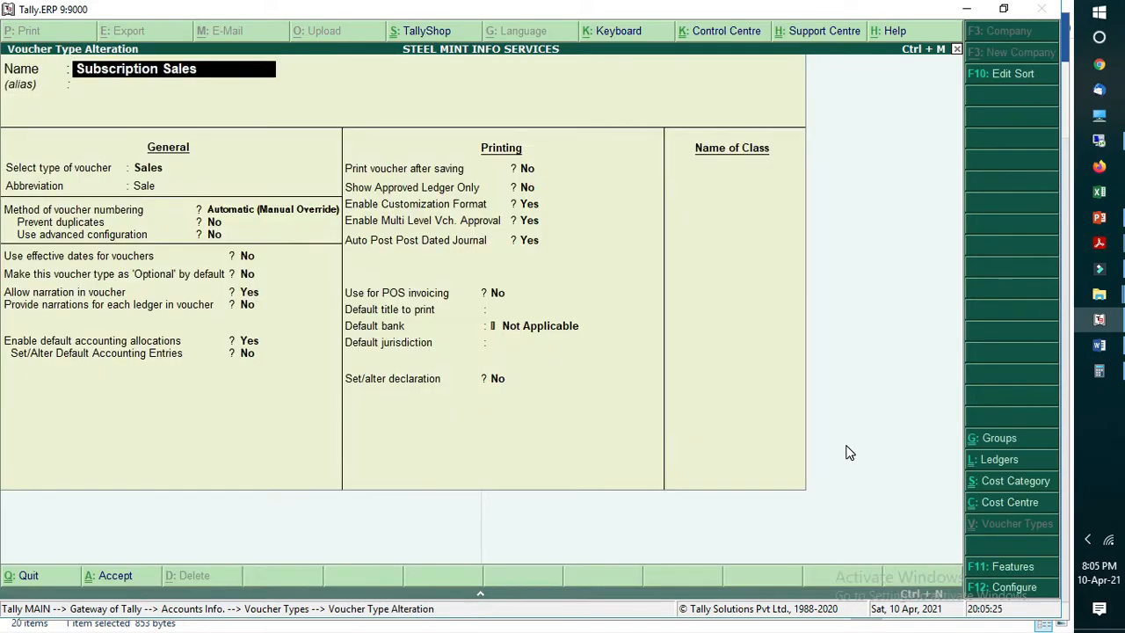
Step: Keep Enable Customization Format, Enable Multi Level Vch. Approval and Auto Post Post Dated Journal set to Yes for the voucher type
left_click(532, 205)
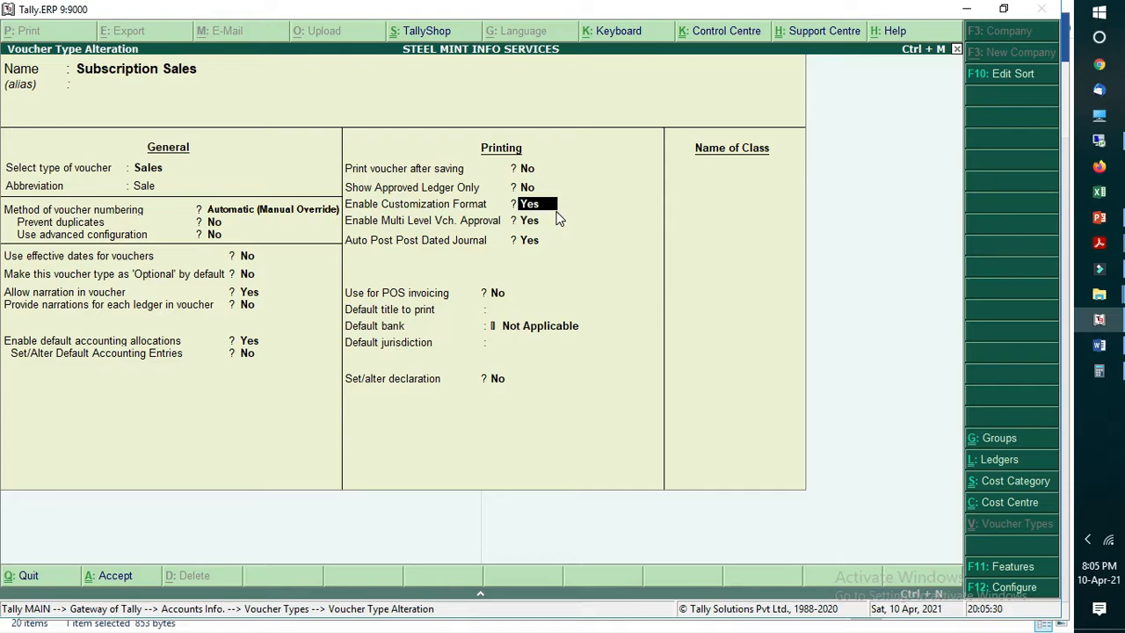
key("Return")
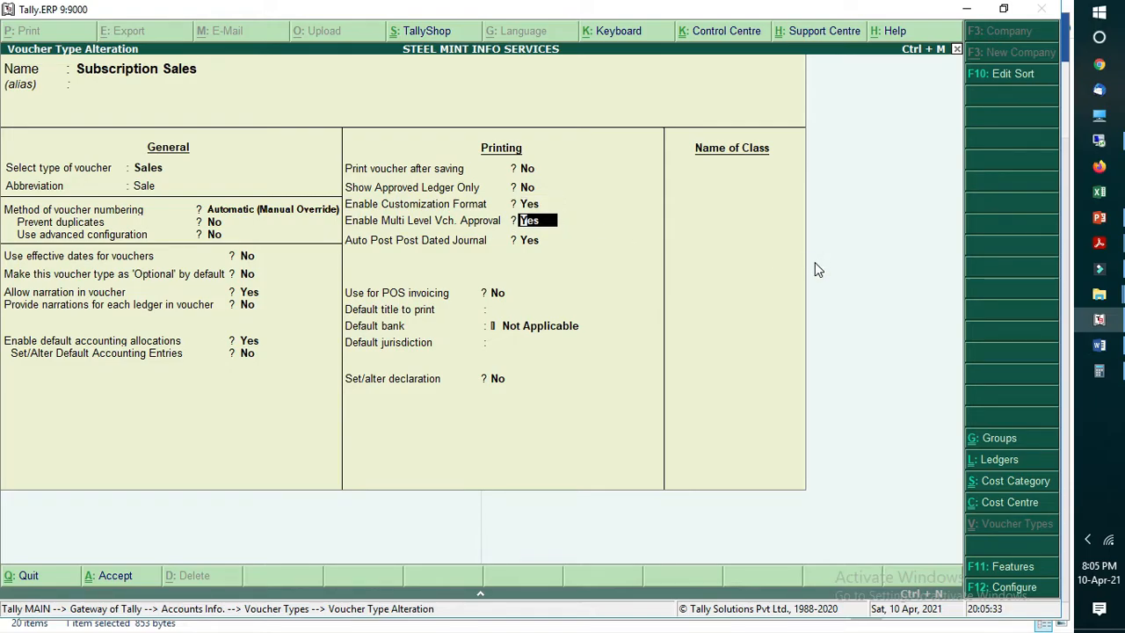
key("Return")
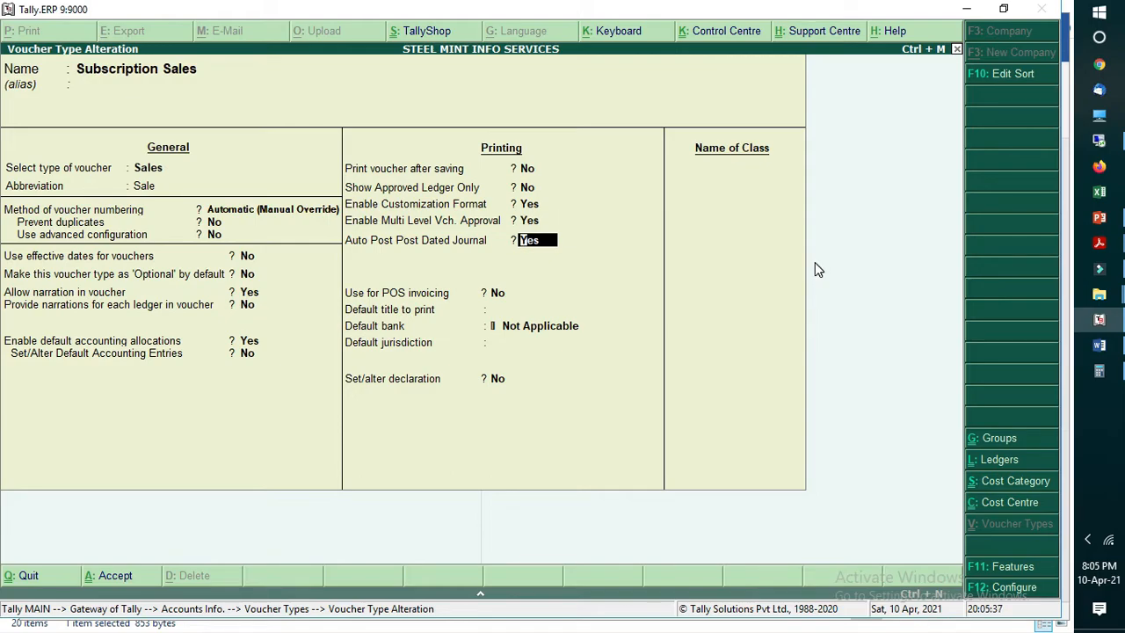
key("Return")
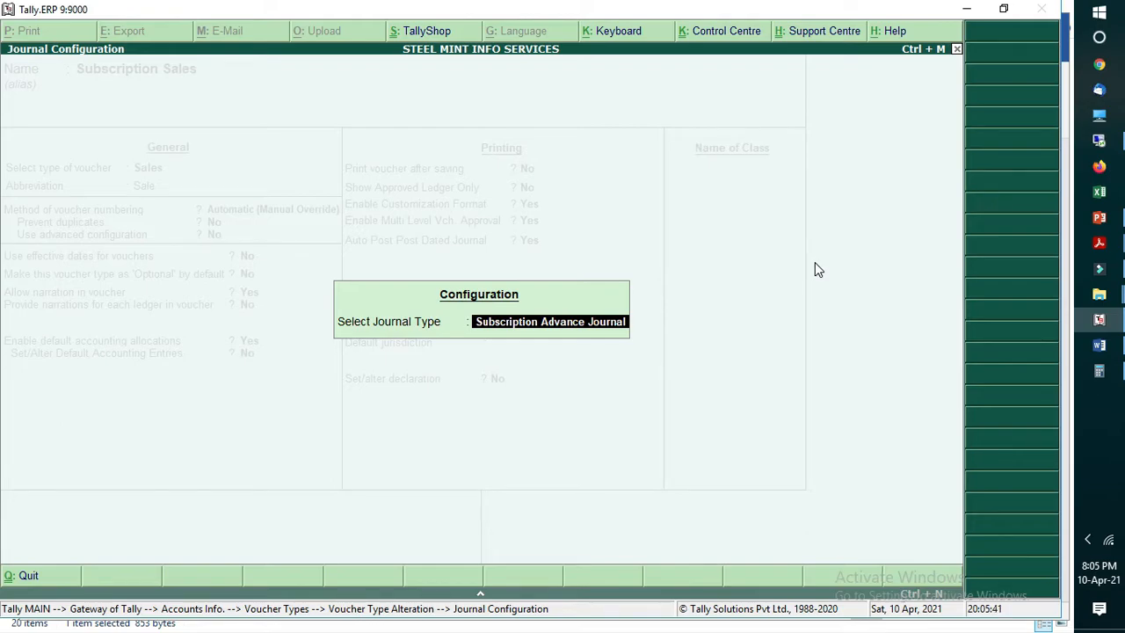
Step: Select Subscription Advance Journal as the journal type for auto posting and save the voucher type
key("BackSpace")
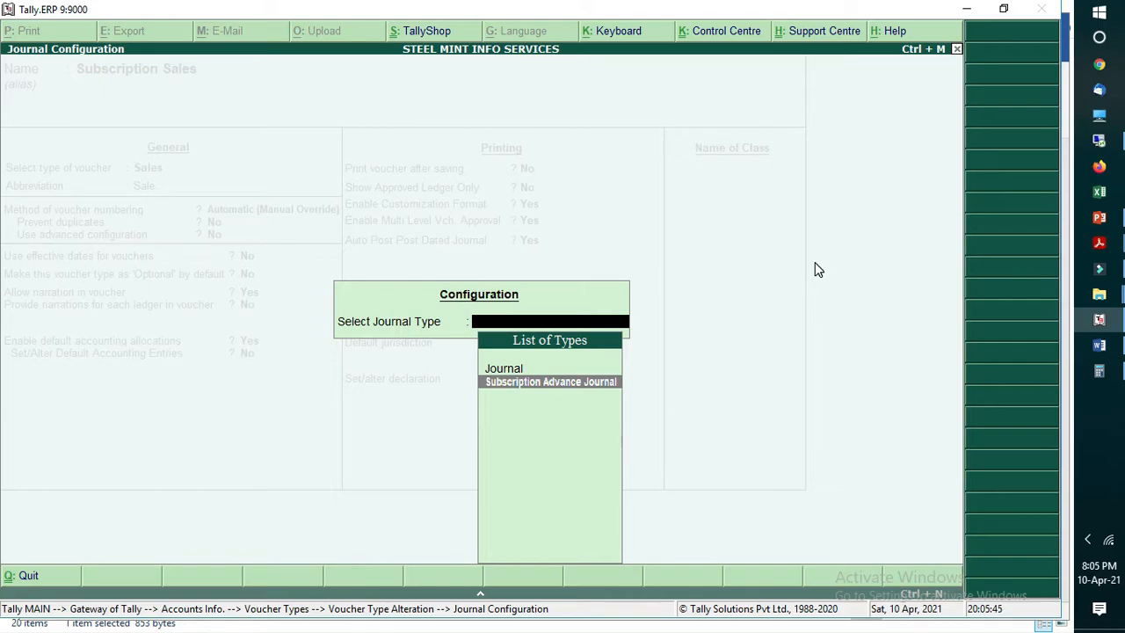
key("Up")
key("Down")
key("Return")
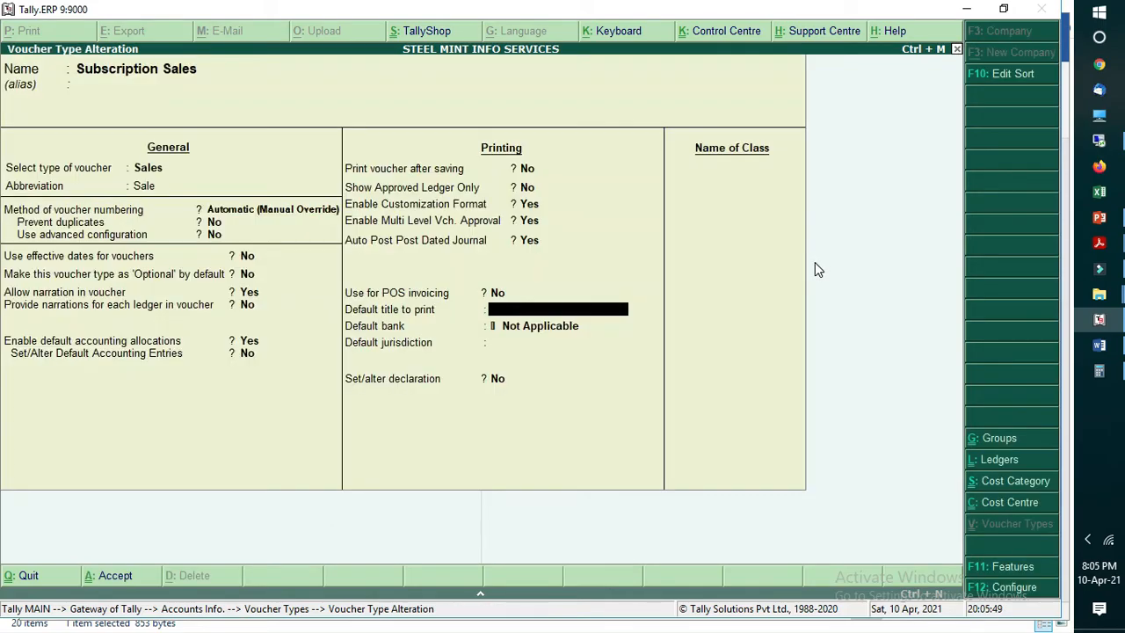
key("ctrl+a")
Step: Return to the Gateway of Tally and reopen the Sales Import form
key("Escape")
key("Escape")
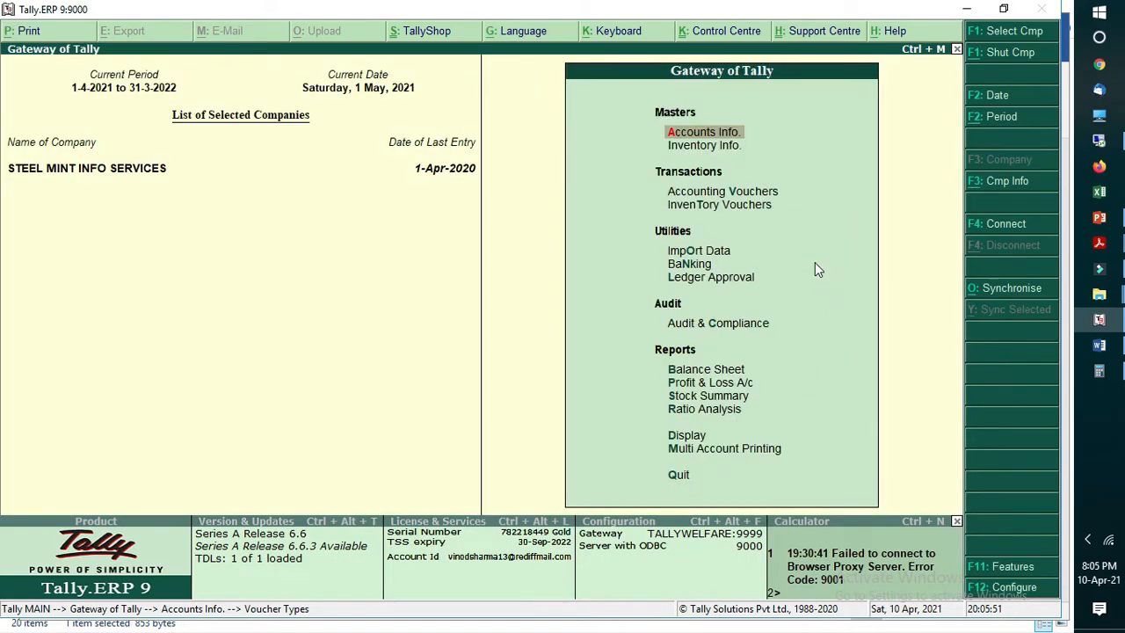
key("Down")
key("Down")
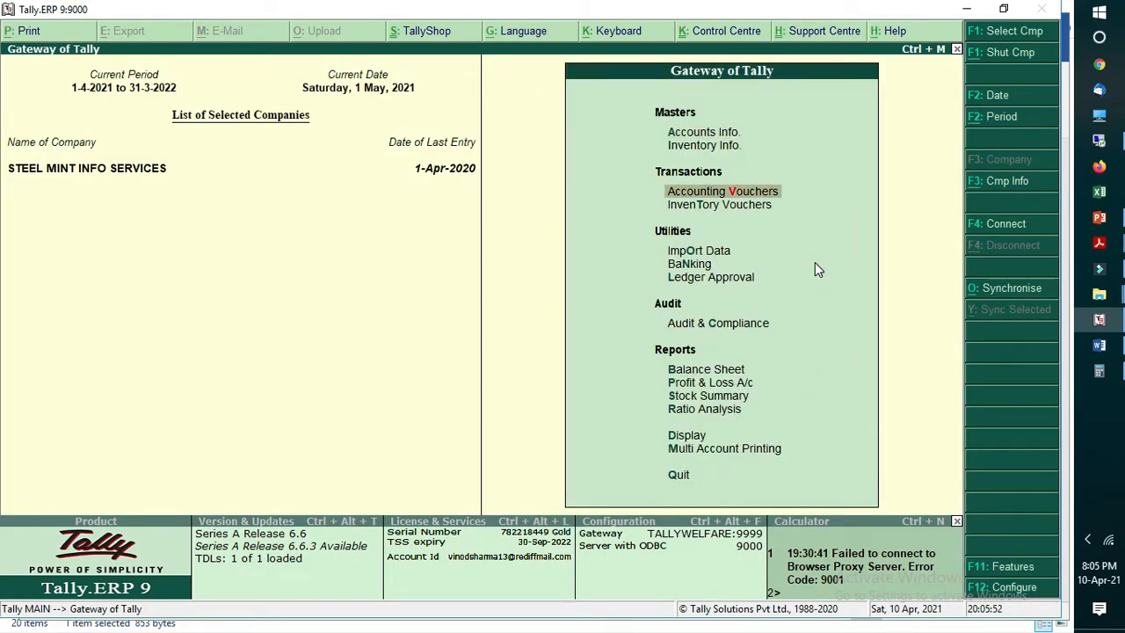
key("o")
key("Down")
key("Down")
key("Down")
key("Down")
key("Down")
key("Return")
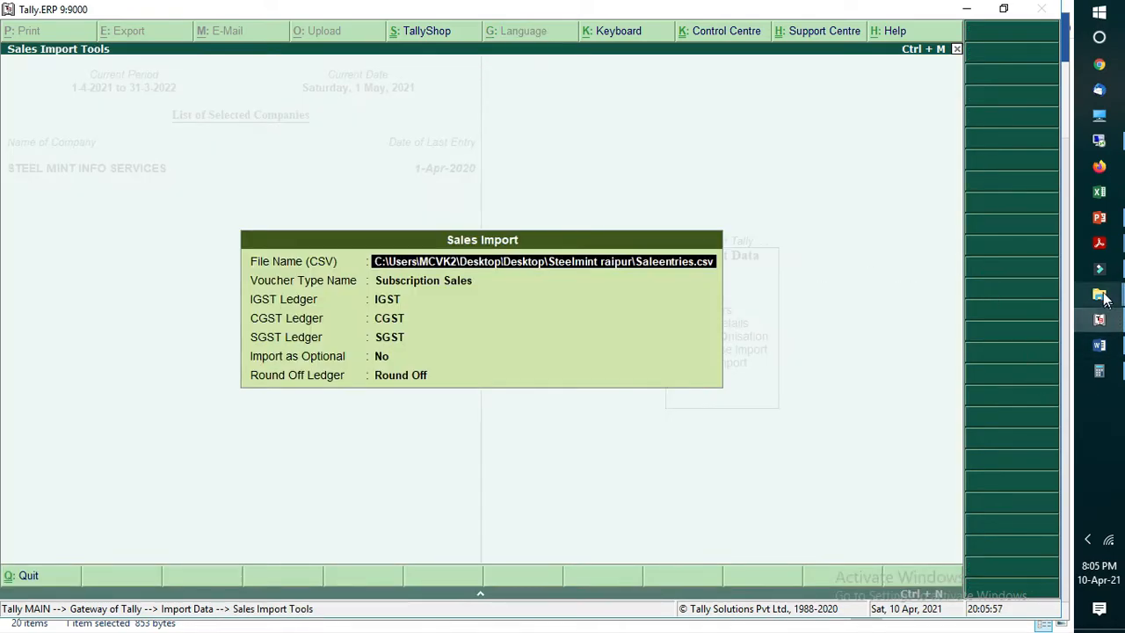
Step: Switch to File Explorer, complete the Steelmint raipur folder path with Saleentries.csv to show the full file path, and return to Tally
mouse_move(1099, 293)
left_click(980, 124)
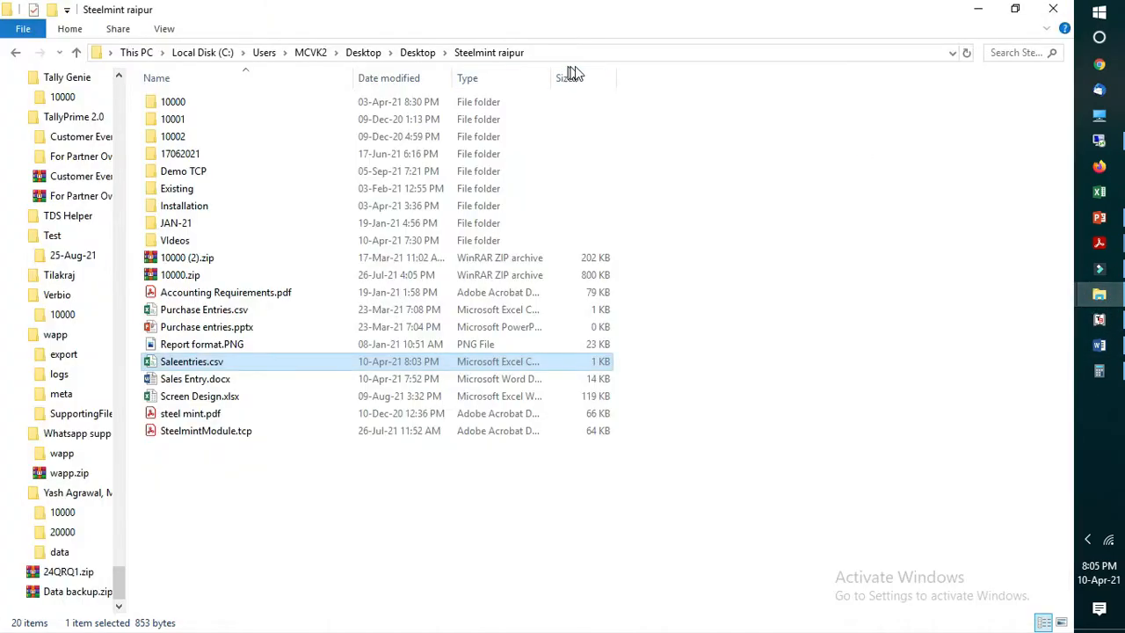
left_click(607, 48)
left_click(606, 48)
type("\\sa")
key("Down")
type("a")
key("BackSpace")
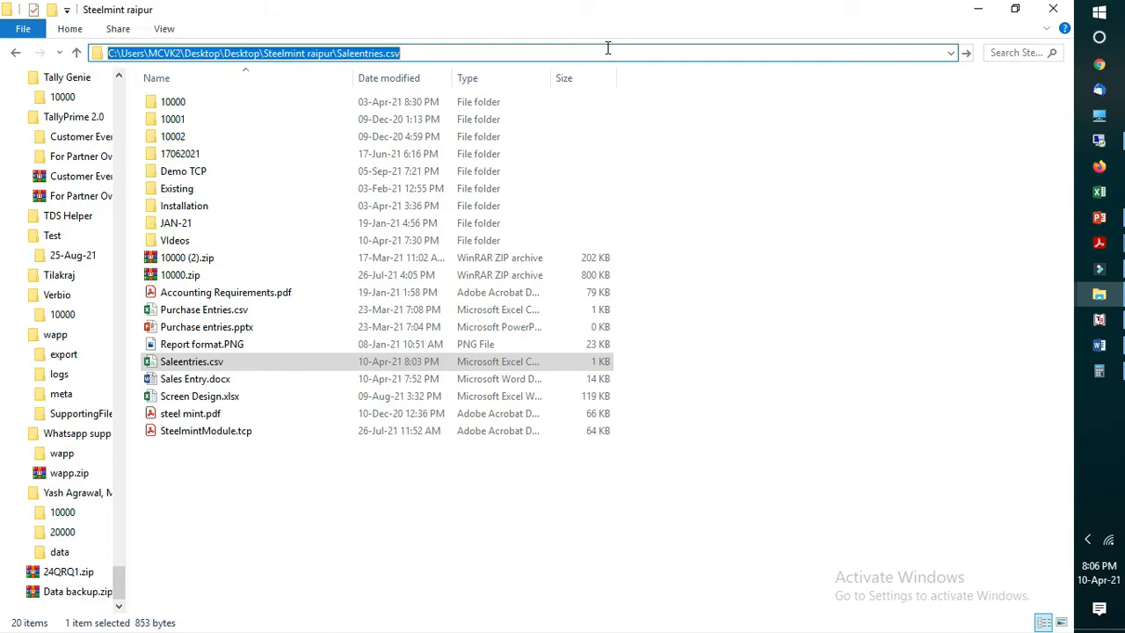
key("Down")
left_click(1099, 319)
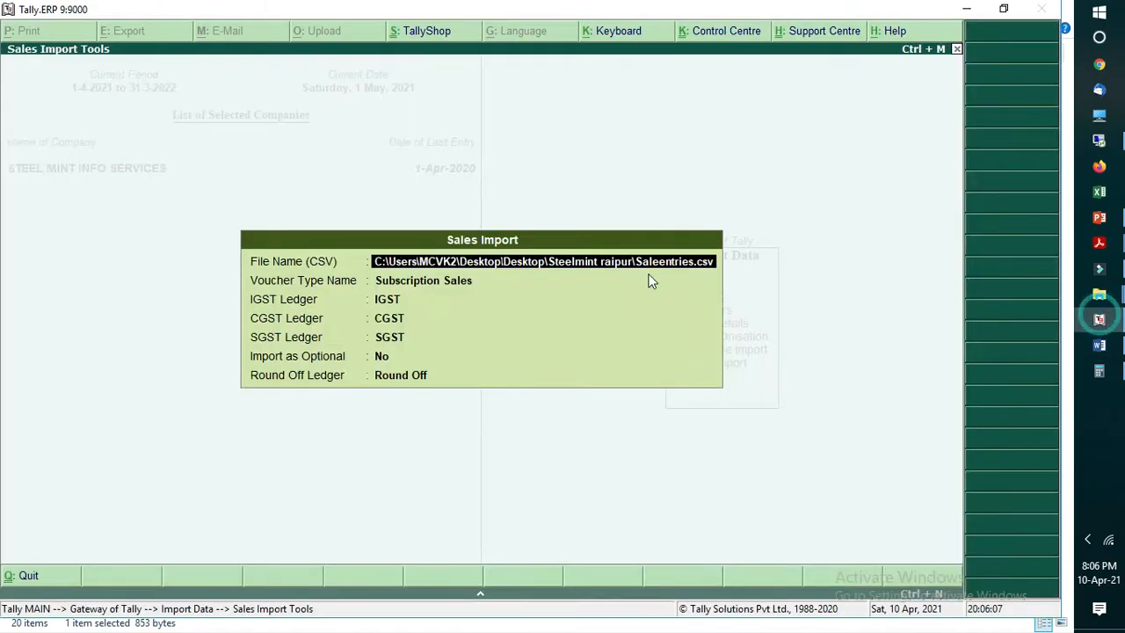
Step: Import Saleentries.csv as Subscription Sales with the IGST, CGST, SGST and Round Off ledgers, not as optional, and start posting the journal vouchers
key("Return")
key("Return")
key("BackSpace")
key("Return")
key("Return")
key("Return")
key("Return")
key("Return")
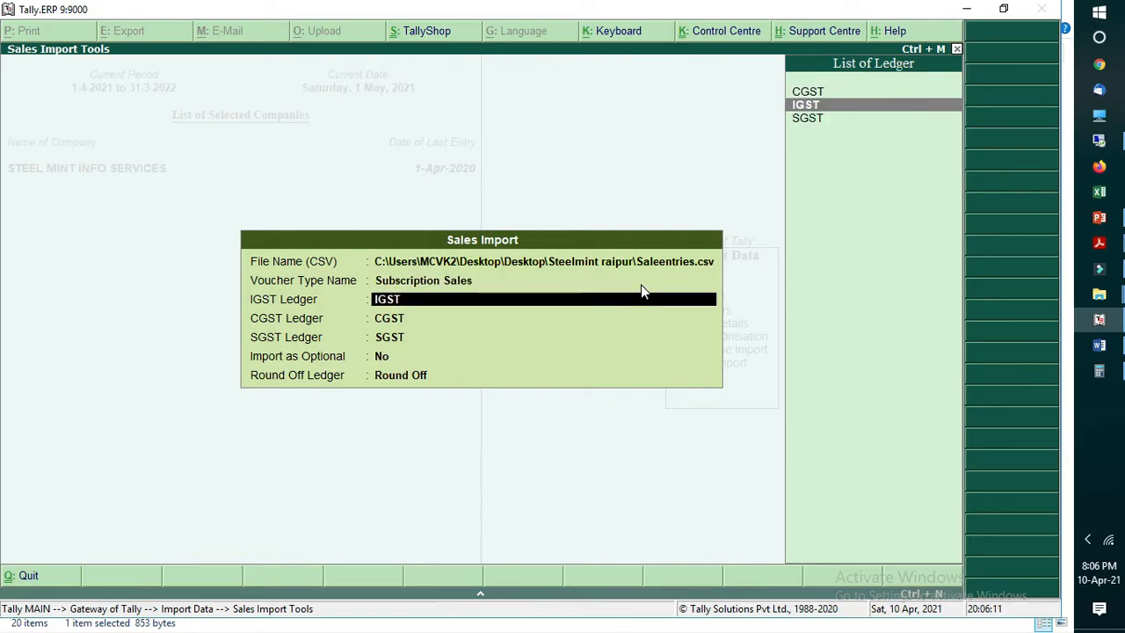
key("Return")
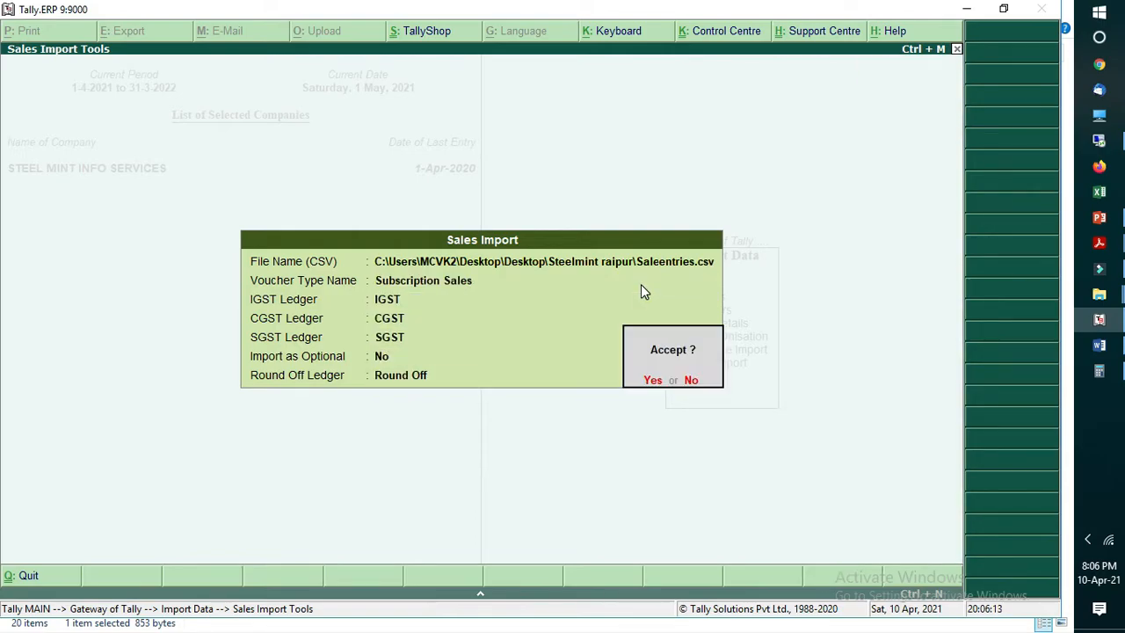
key("Return")
key("Return")
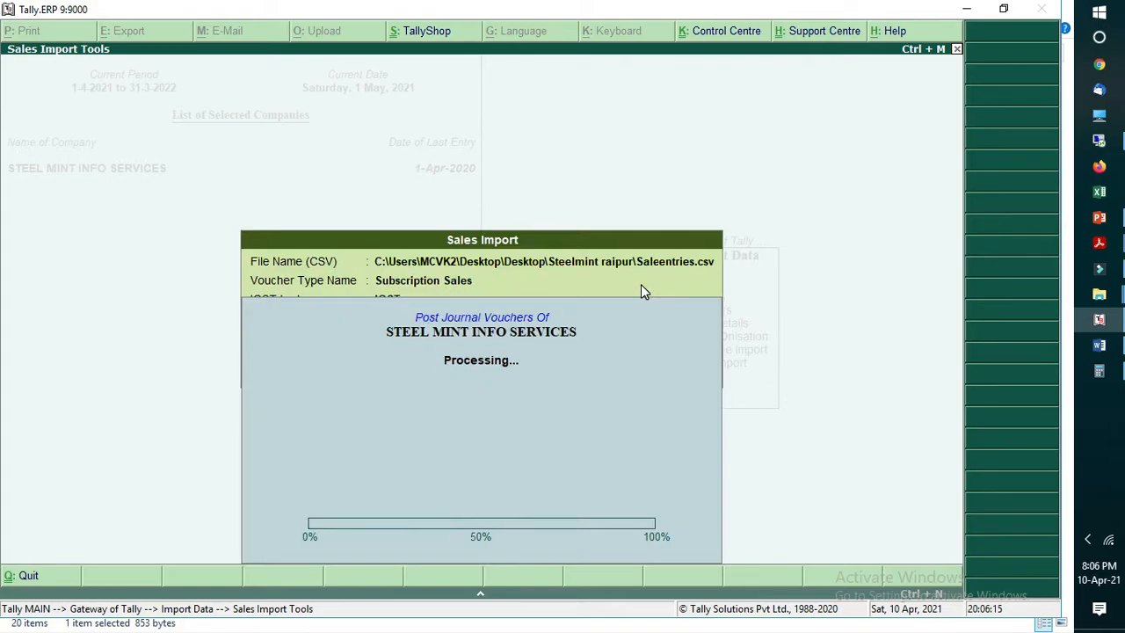
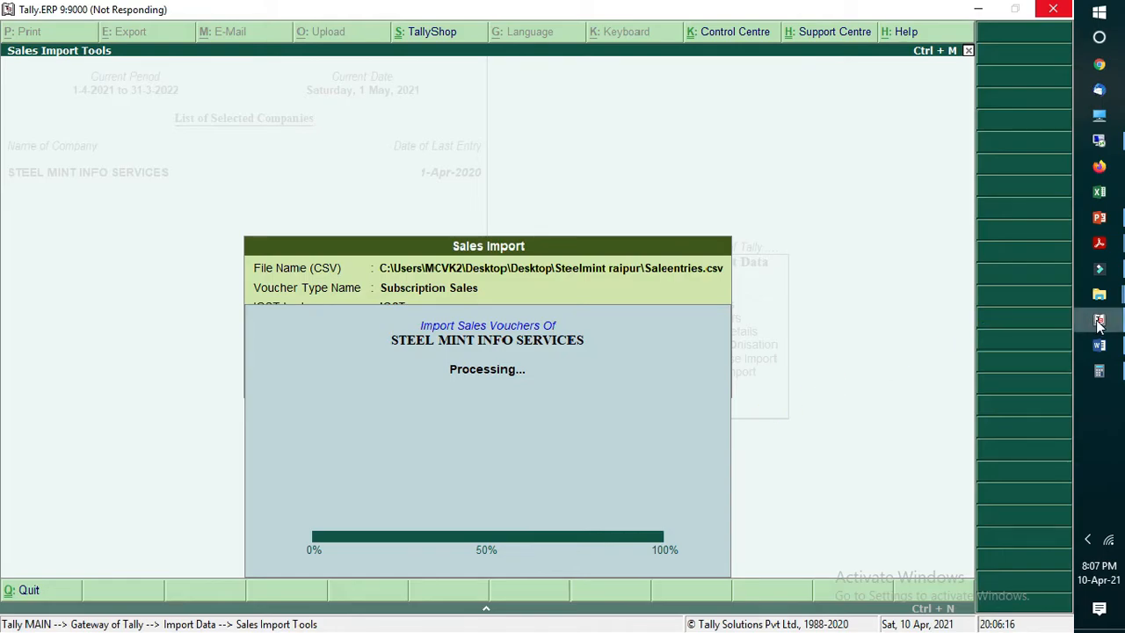
Step: Close the unresponsive Tally.ERP 9 window and relaunch Tally.ERP 9 from the desktop
mouse_move(1099, 323)
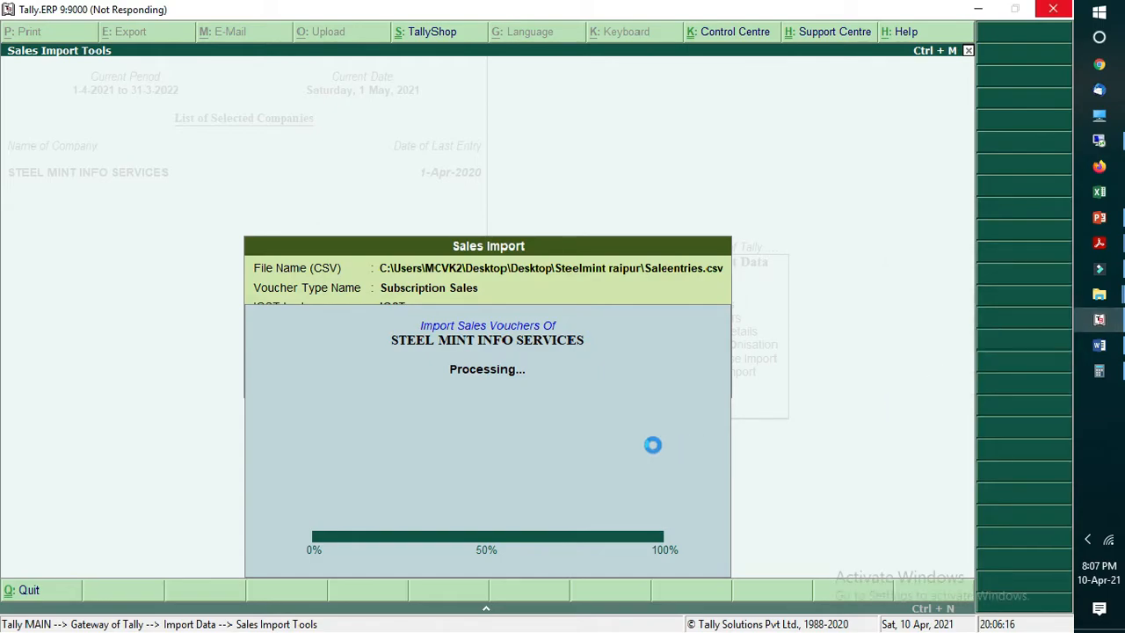
left_click(1045, 9)
left_click(481, 344)
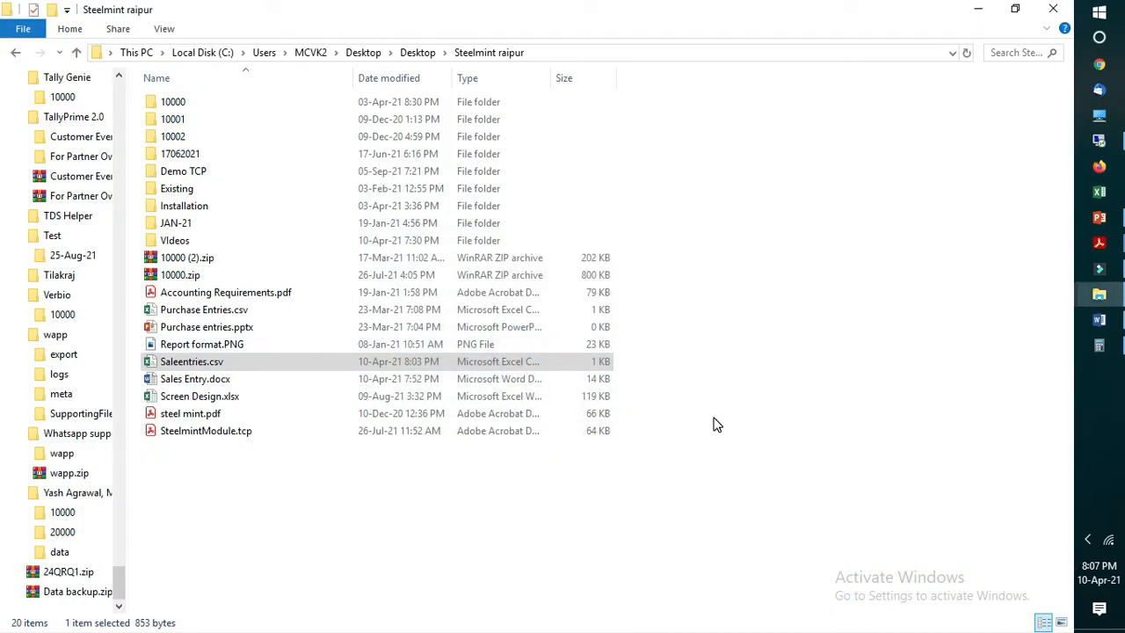
key("super+d")
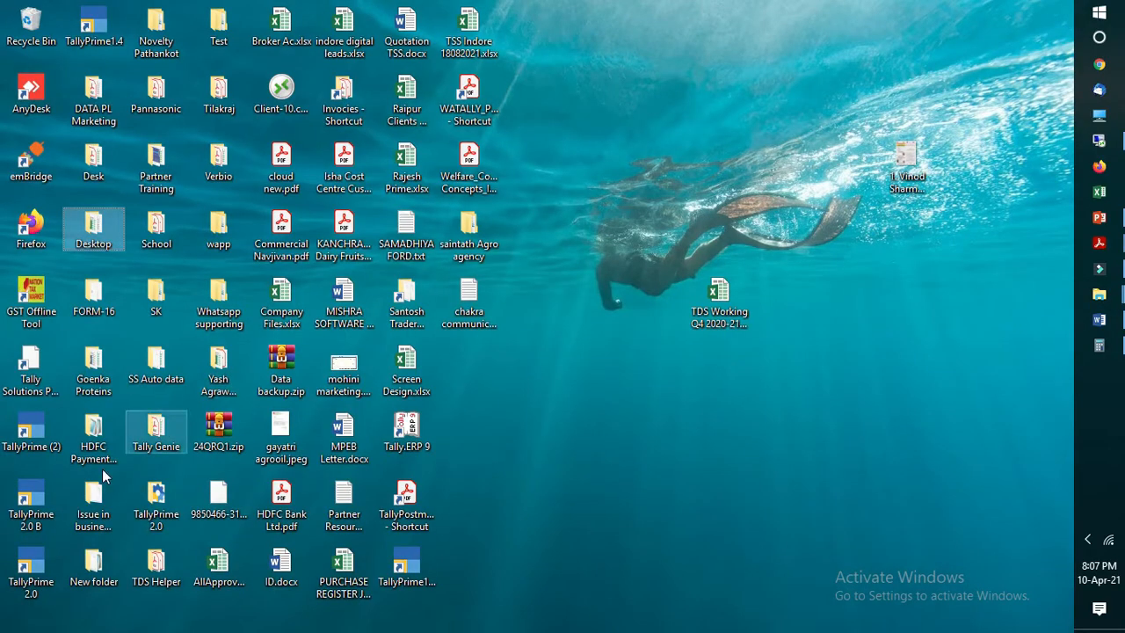
double_click(407, 429)
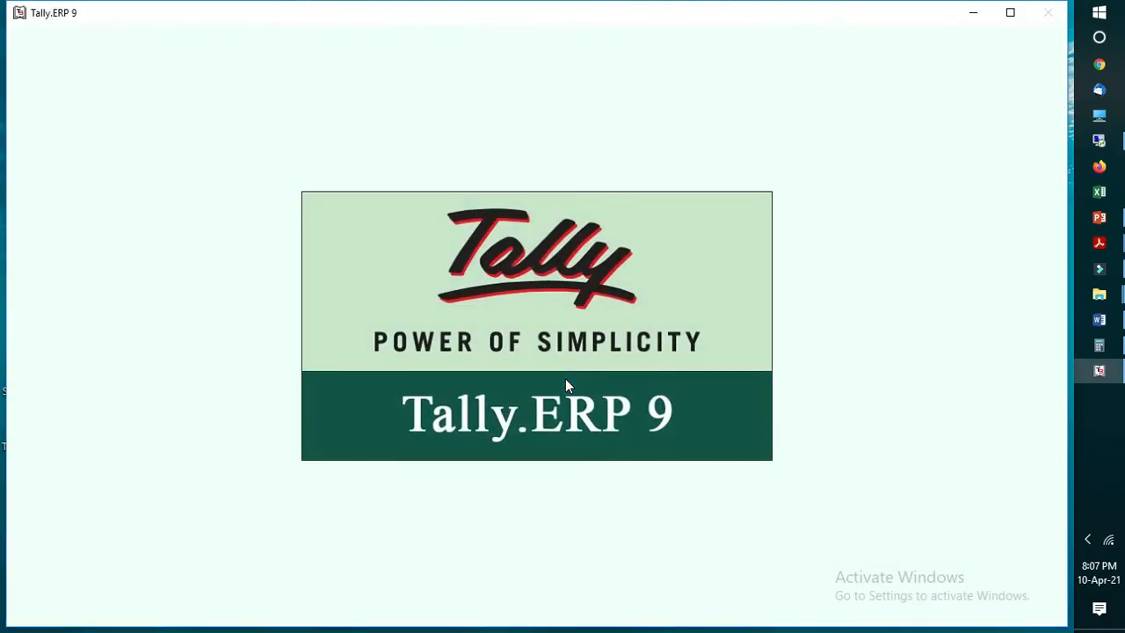
Step: Switch to File Explorer, open the Installation folder inside Steelmint raipur, select its full folder path and return to Tally
mouse_move(1099, 293)
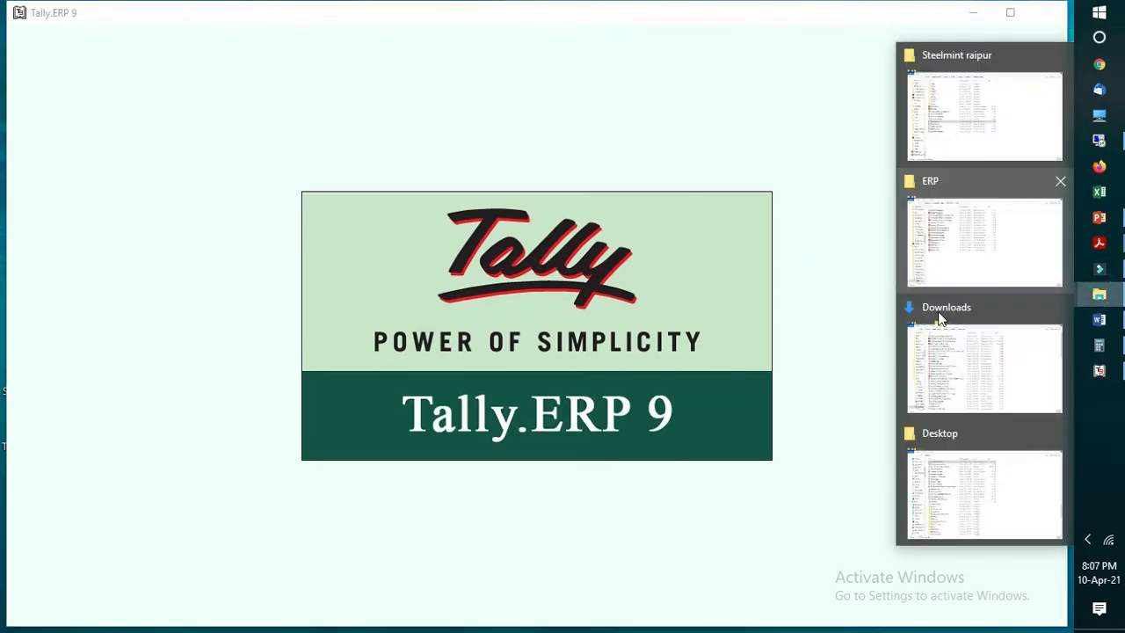
left_click(969, 77)
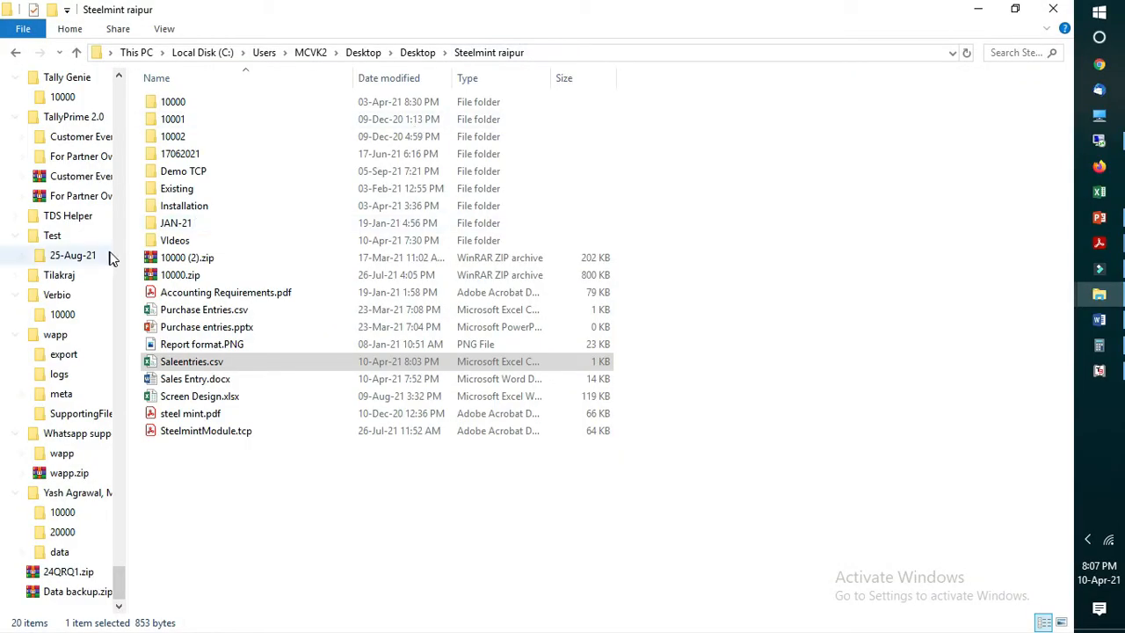
double_click(205, 208)
left_click(618, 51)
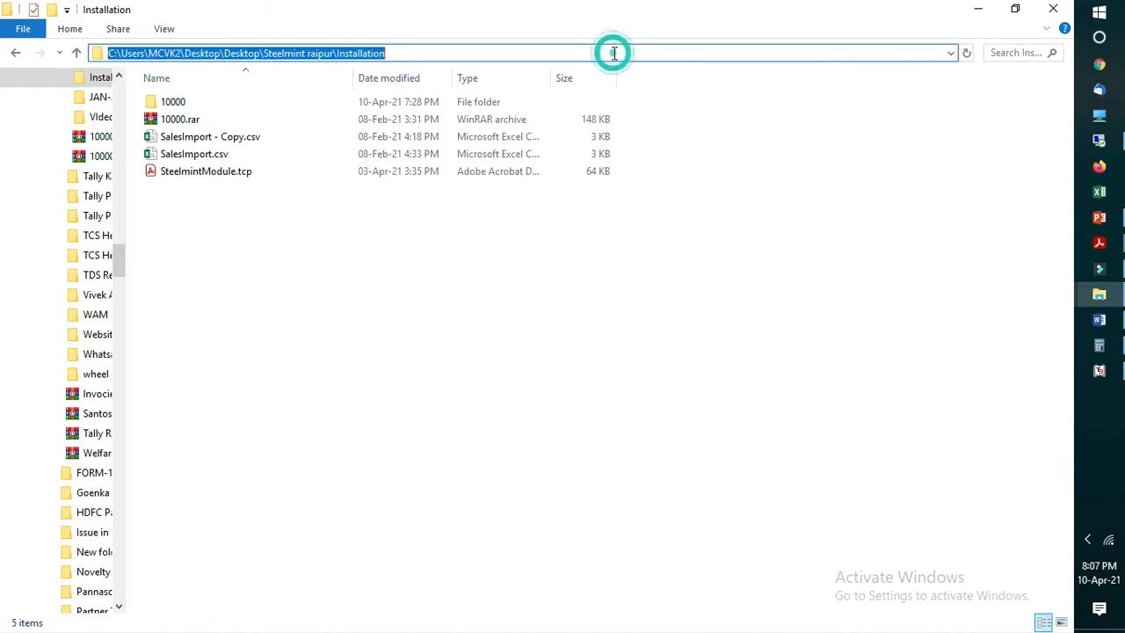
left_click(1099, 370)
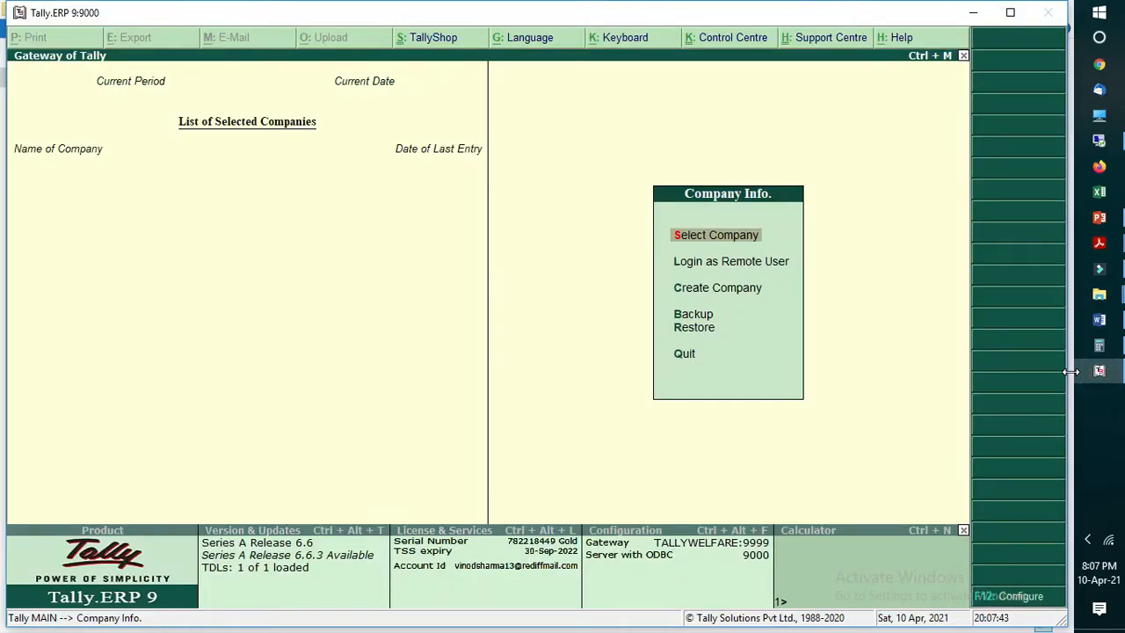
Step: Select the company STEEL MINT INFO SERVICES and log in with the user name and password
key("Return")
key("Return")
key("Return")
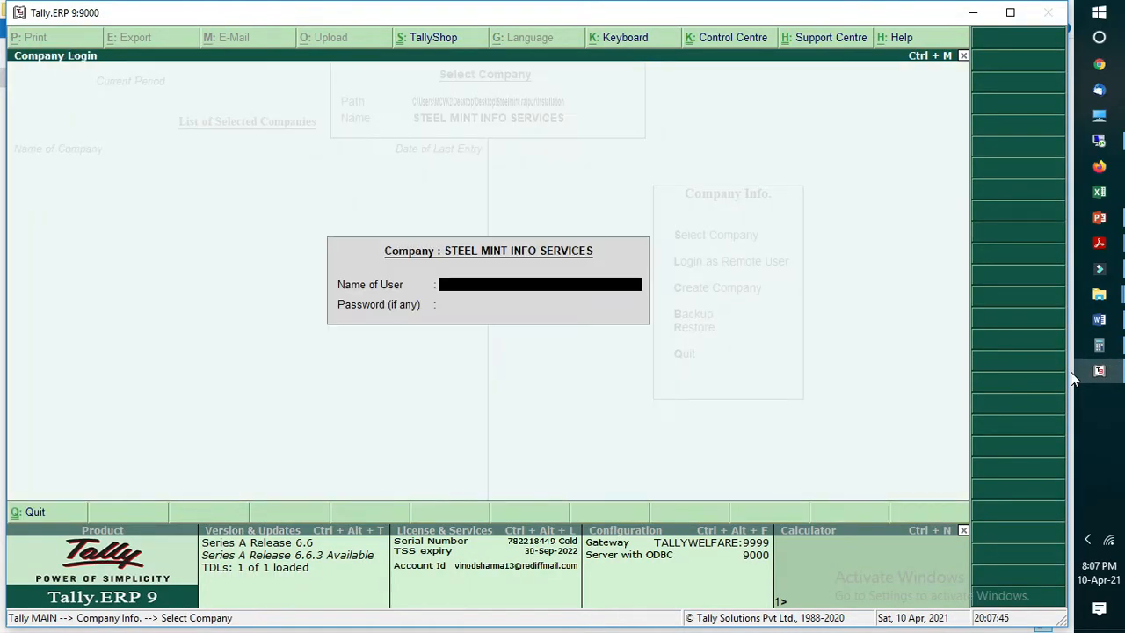
type("admin")
key("Return")
key("BackSpace")
key("BackSpace")
key("BackSpace")
key("BackSpace")
type("dmin")
key("Return")
type("*")
key("Return")
Step: Display the Day Book for the period 1-4-2020 to 31-3-2025
key("d")
key("y")
key("alt+F2")
type("1-4-2020")
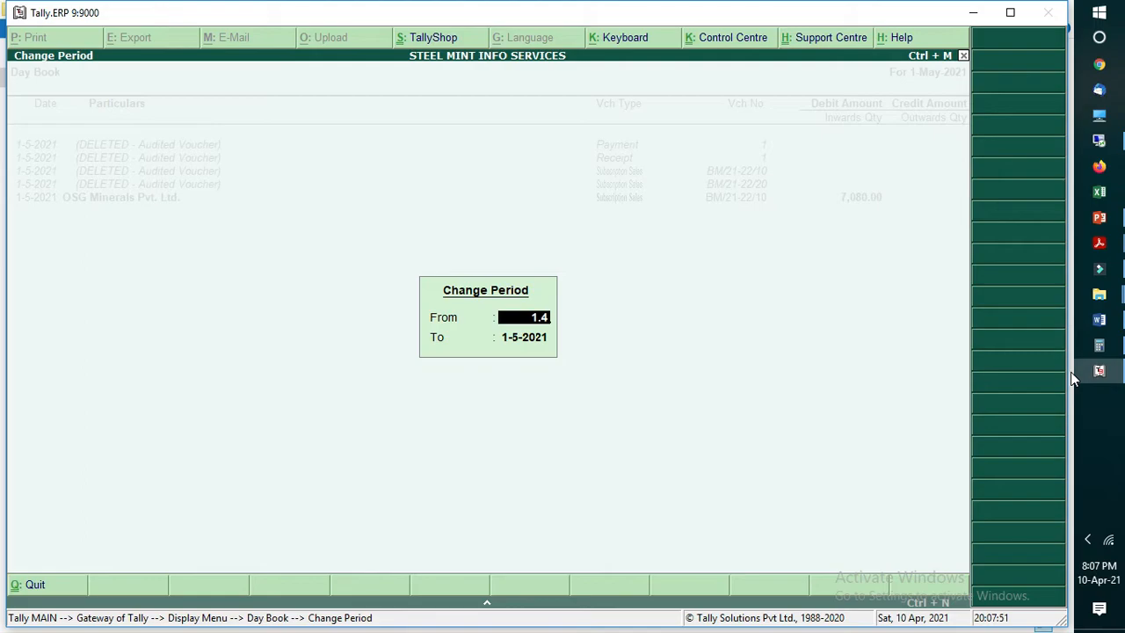
key("Return")
type("31.3.2025")
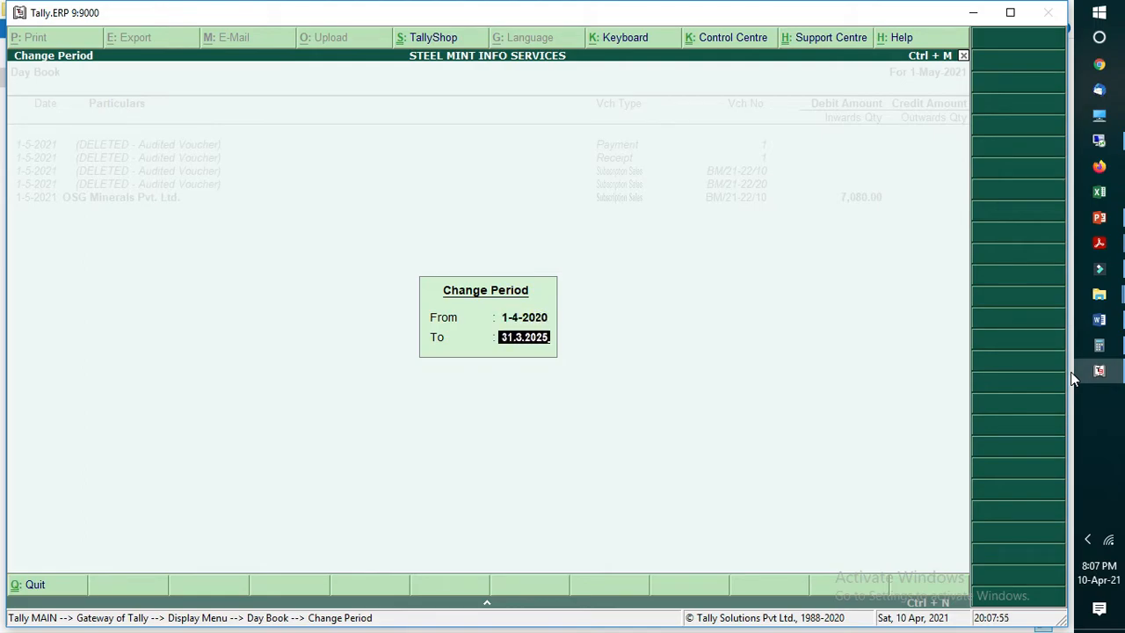
key("Return")
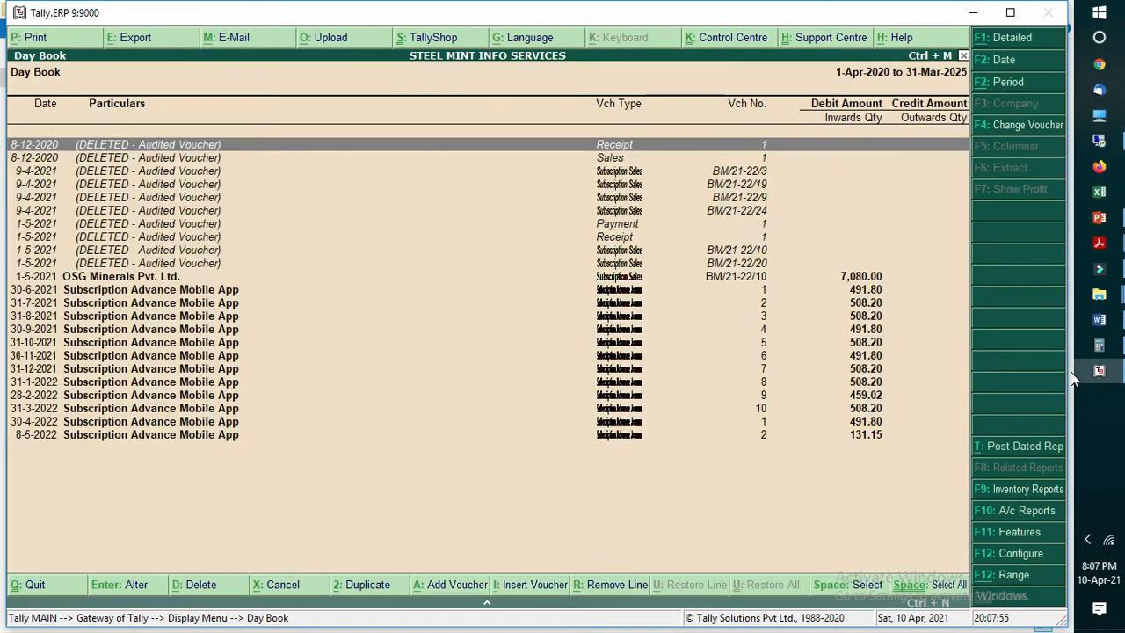
Step: Examine the OSG Minerals Pvt. Ltd. Subscription Sales voucher of 1-5-2021, including its advance and IGST lines, and leave the Day Book
key("Down")
key("Down")
key("Down")
key("Down")
key("Down")
key("Down")
key("Down")
key("Down")
key("Down")
key("Down")
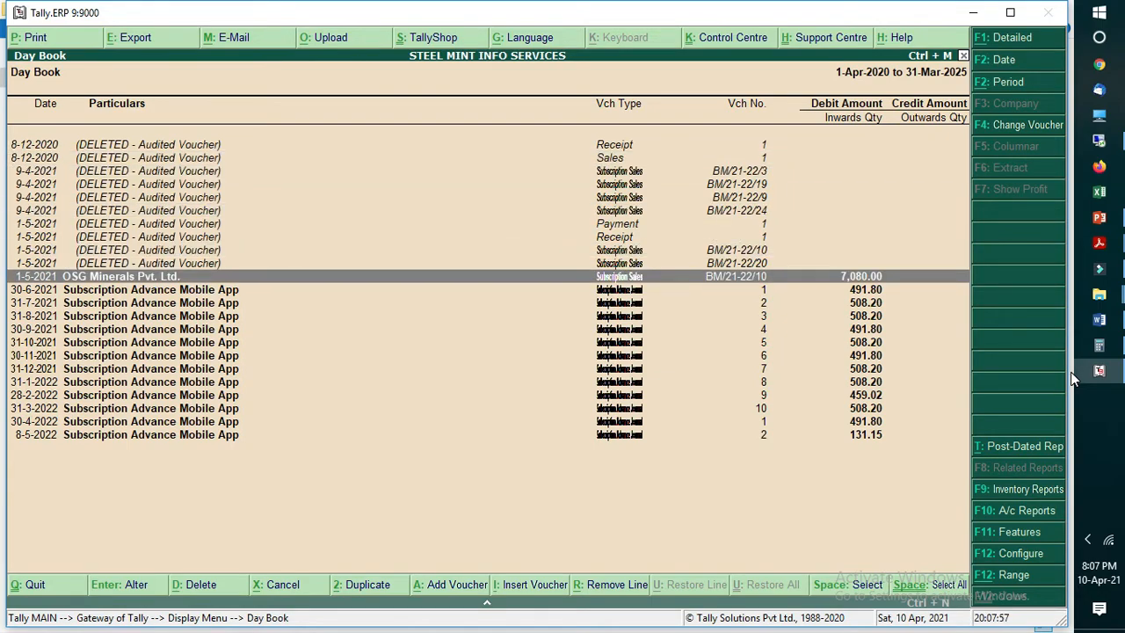
key("Return")
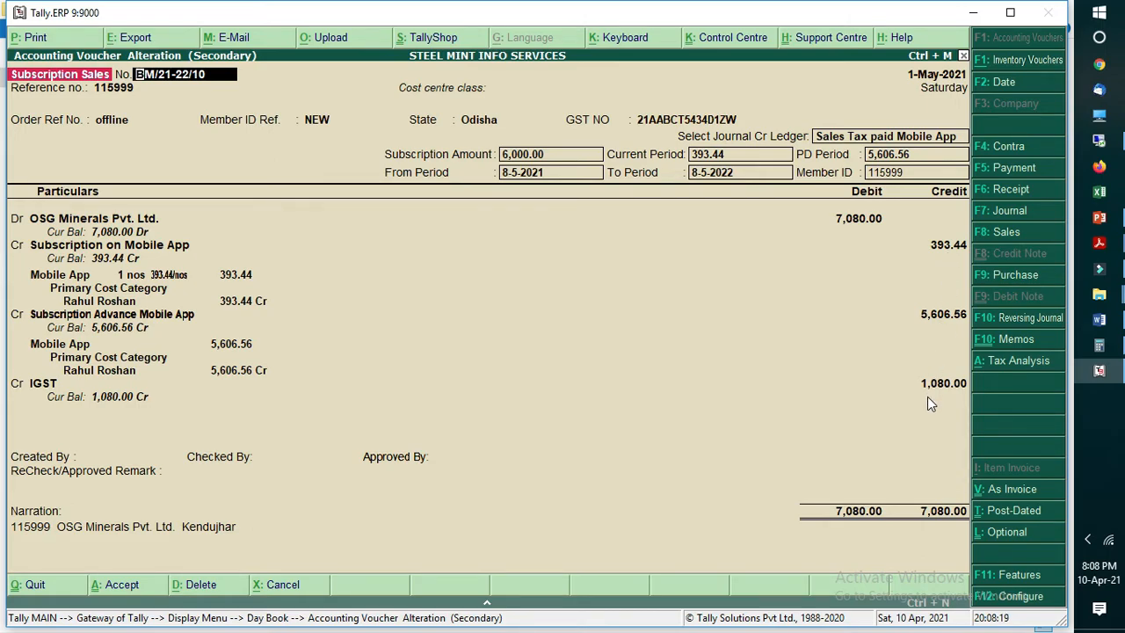
key("Escape")
key("Return")
key("Escape")
key("Escape")
key("Escape")
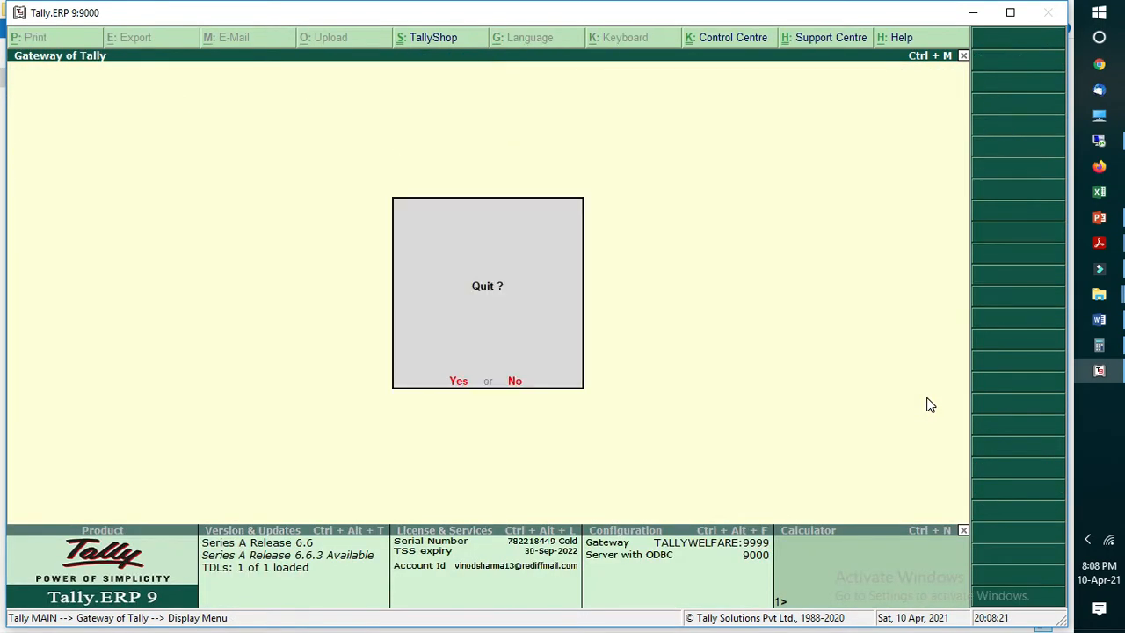
key("Escape")
Step: Display the GSTR-1 report for 1 to 31 May 2021 and examine the B2B Invoices line
key("d")
key("y")
key("g")
key("1")
key("F2")
type("1-5")
key("Return")
type("31")
key("Return")
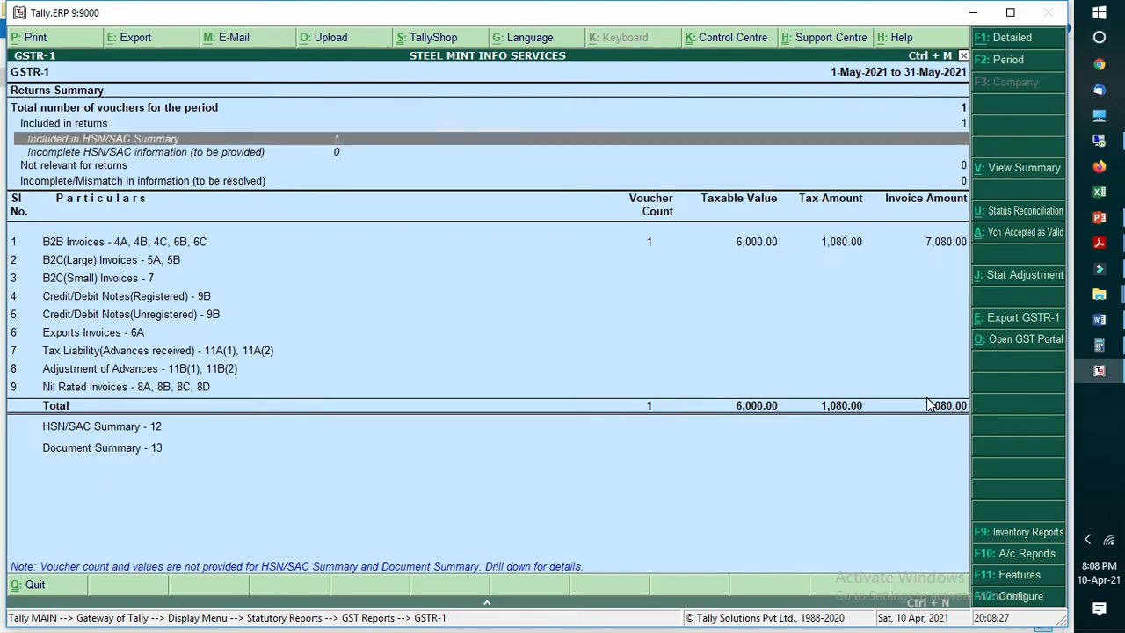
key("Down")
key("Down")
key("Up")
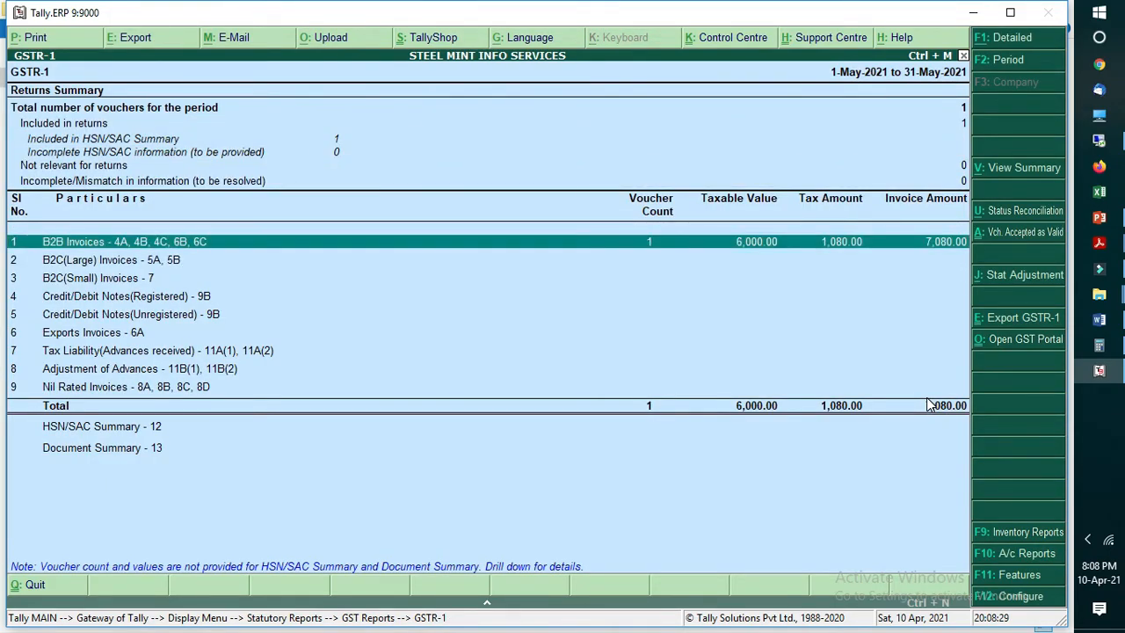
Step: Close GSTR-1 and display the GSTR-3B report for 1 to 31 May 2021
key("Escape")
key("Down")
key("Down")
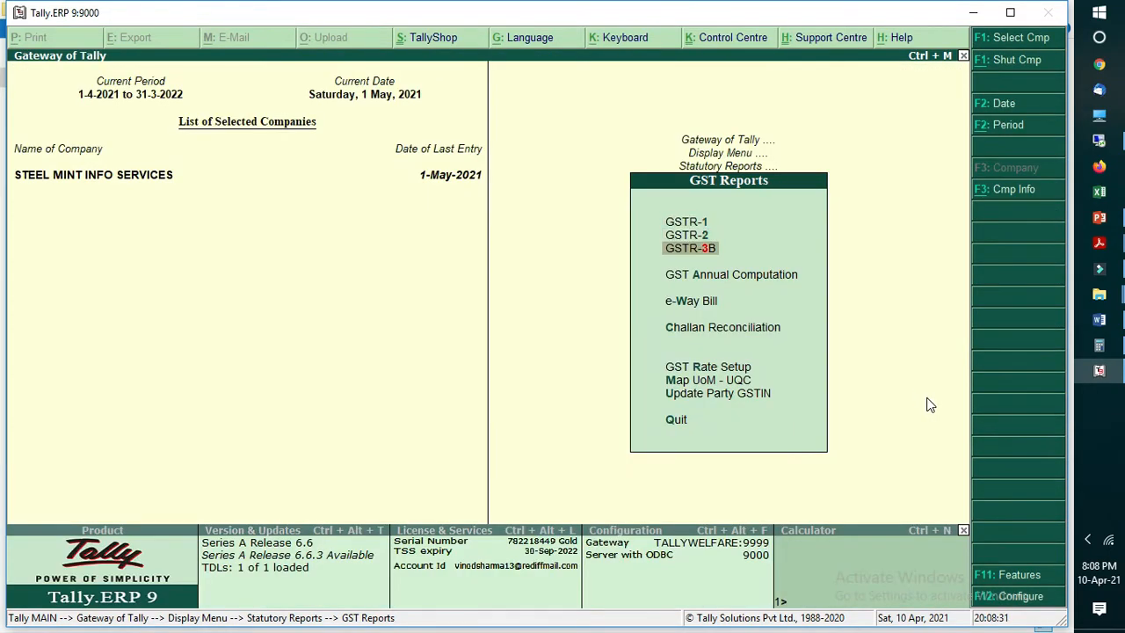
key("Return")
key("alt+F2")
type("1-5")
key("Return")
type("31")
key("Return")
key("Down")
key("Down")
key("Down")
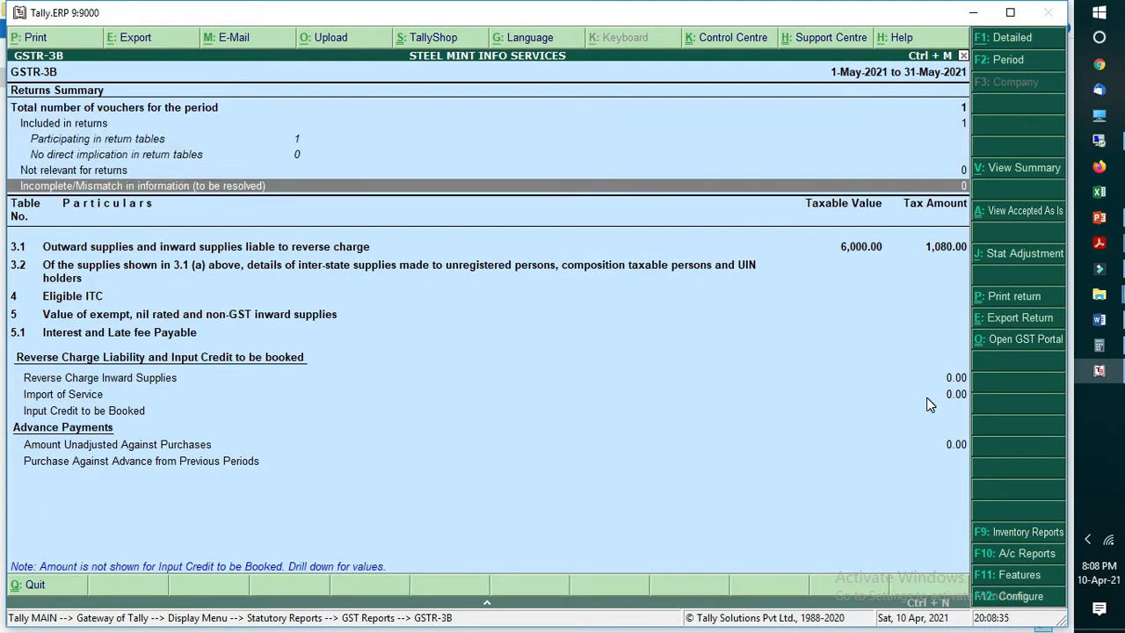
Step: Expand section 3.1 of GSTR-3B, examine the outward taxable supplies details and leave the GST reports
key("Down")
key("Down")
key("Up")
key("shift+Return")
key("shift+Return")
key("shift+Return")
key("Down")
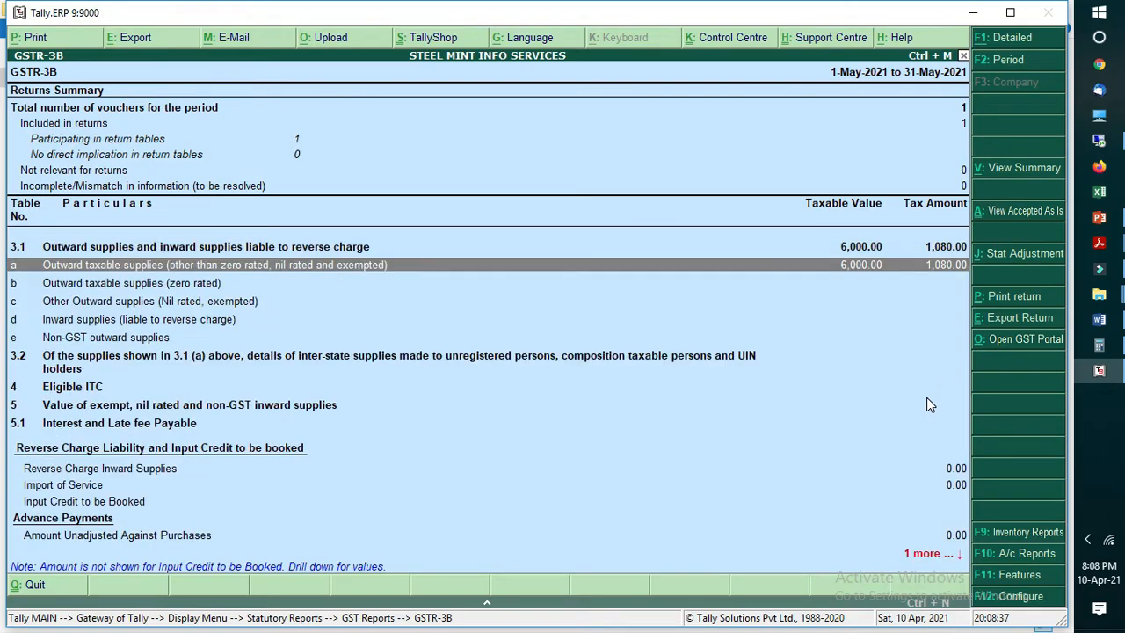
key("Return")
key("Escape")
key("Escape")
Step: Display the ledger vouchers of OSG Minerals Pvt. Ltd. from the account books and return to the Gateway of Tally
key("Escape")
key("Escape")
key("Escape")
key("Return")
key("l")
key("Escape")
key("Escape")
key("Return")
type("alos")
key("Return")
key("alt+F2")
key("Return")
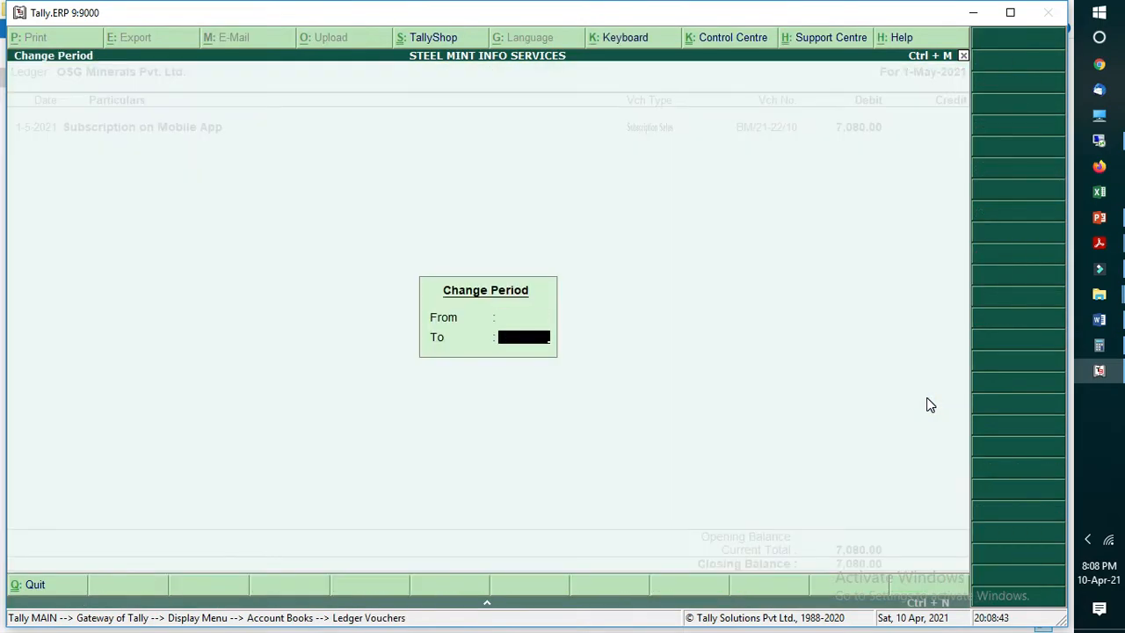
key("Return")
key("Escape")
key("Escape")
key("Escape")
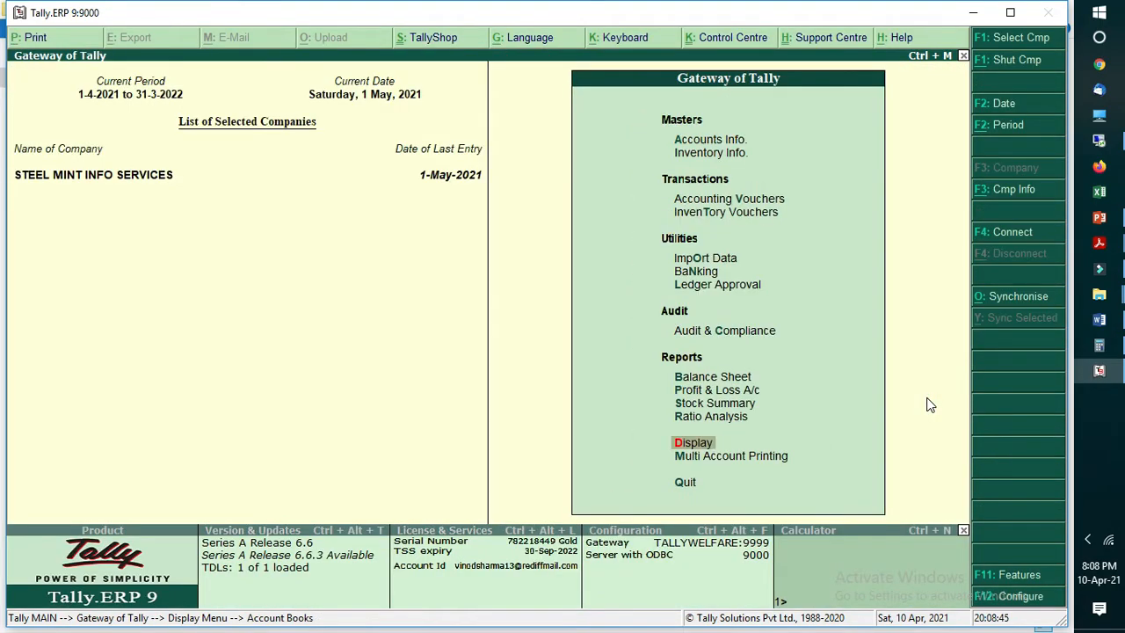
Step: Display the Profit & Loss A/c for 1 to 31 May 2021 and drill down into Sales Accounts
key("Up")
key("Up")
key("Up")
key("Return")
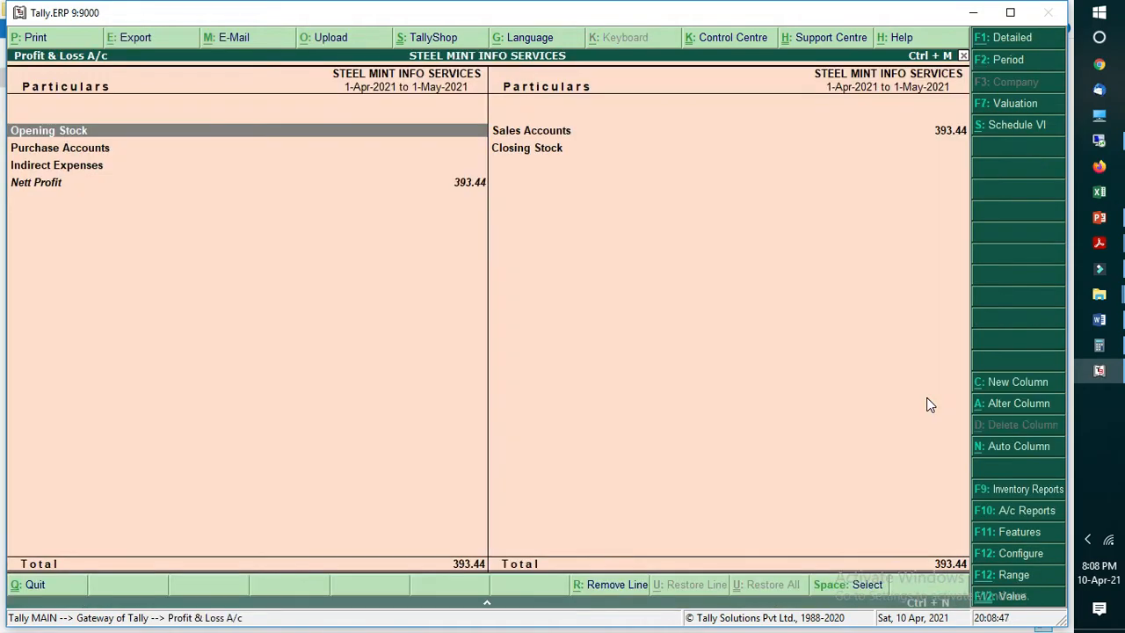
key("alt+F2")
type("1-5")
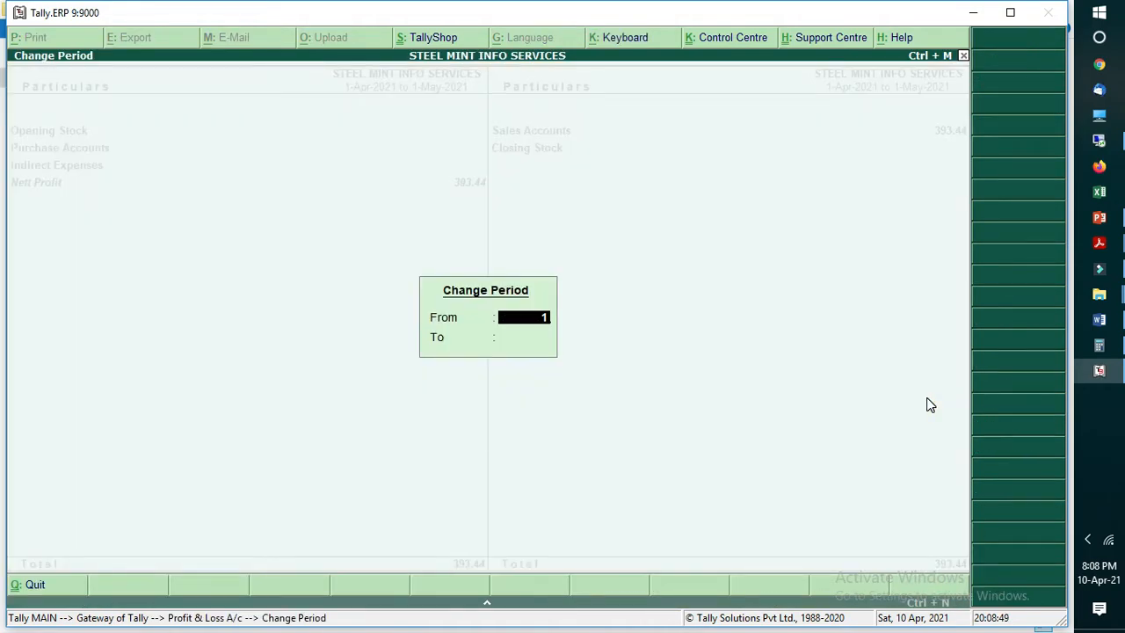
key("Return")
type("31.")
key("Return")
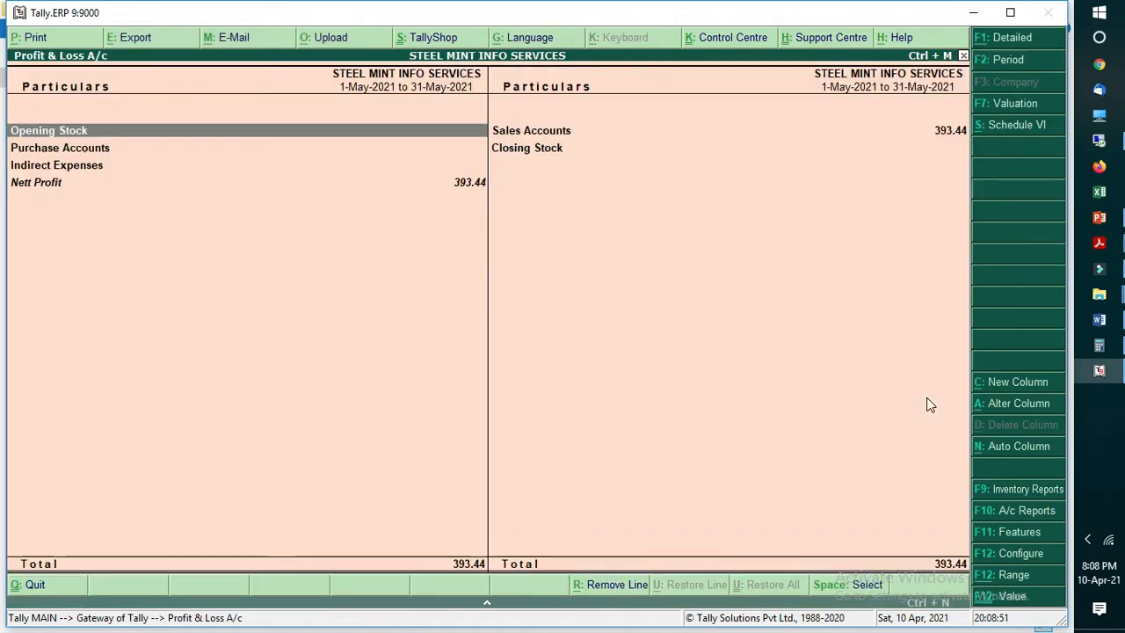
key("Right")
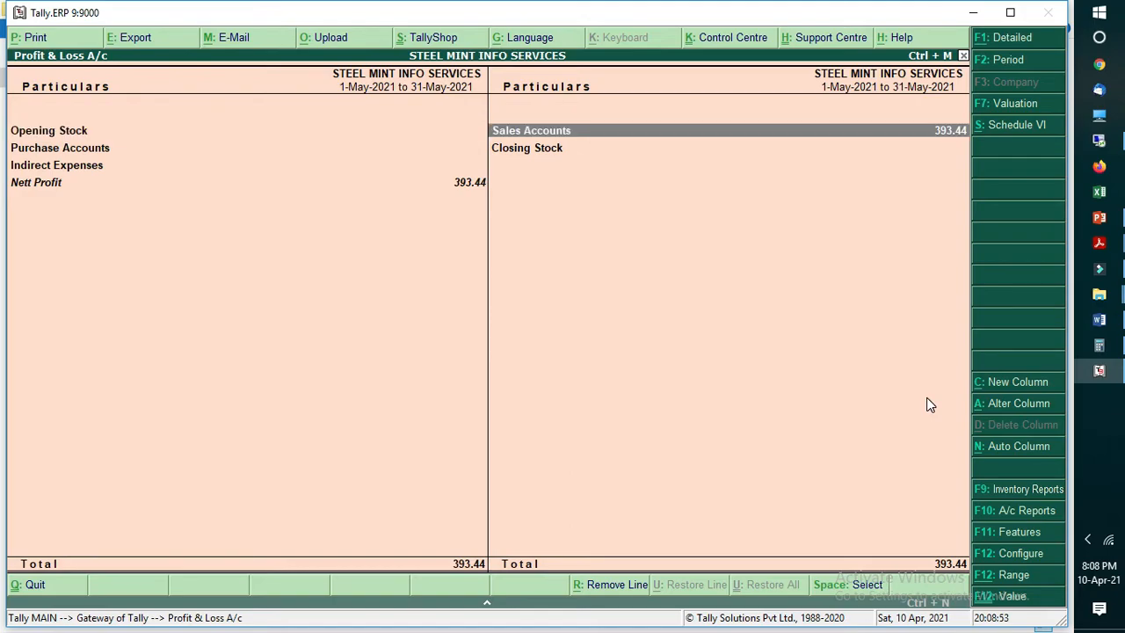
key("Return")
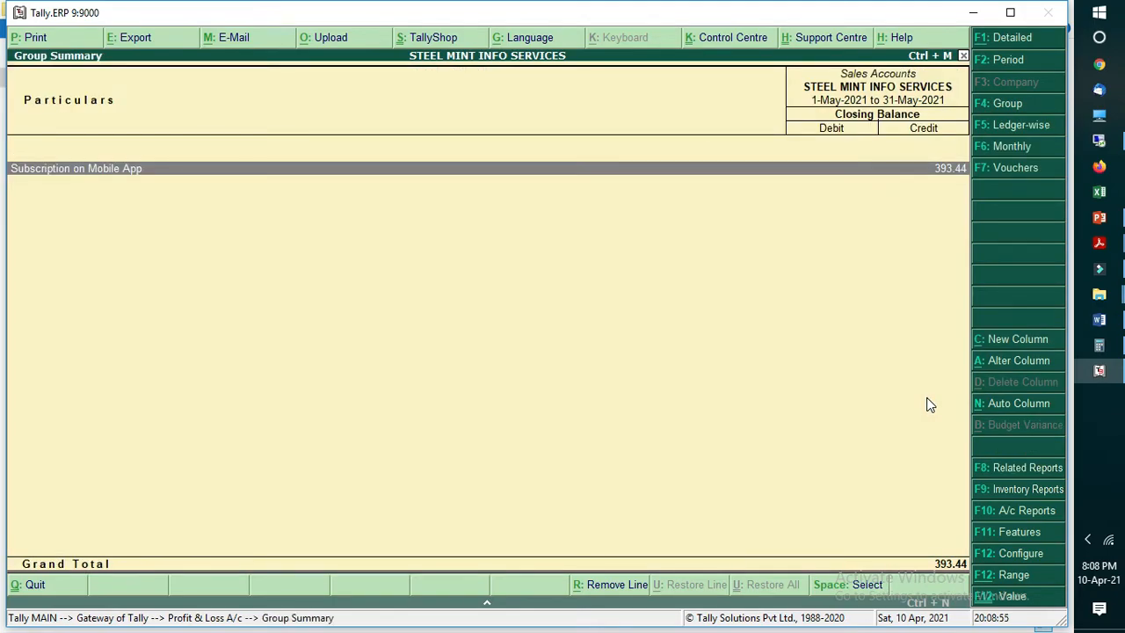
Step: Switch to Sales Entry.docx in Word, select the Subscription on Mobile App amount under Sales Entry and return to Tally
left_click(1099, 320)
scroll(591, 287, "up", 10)
left_click_drag(528, 307, 565, 310)
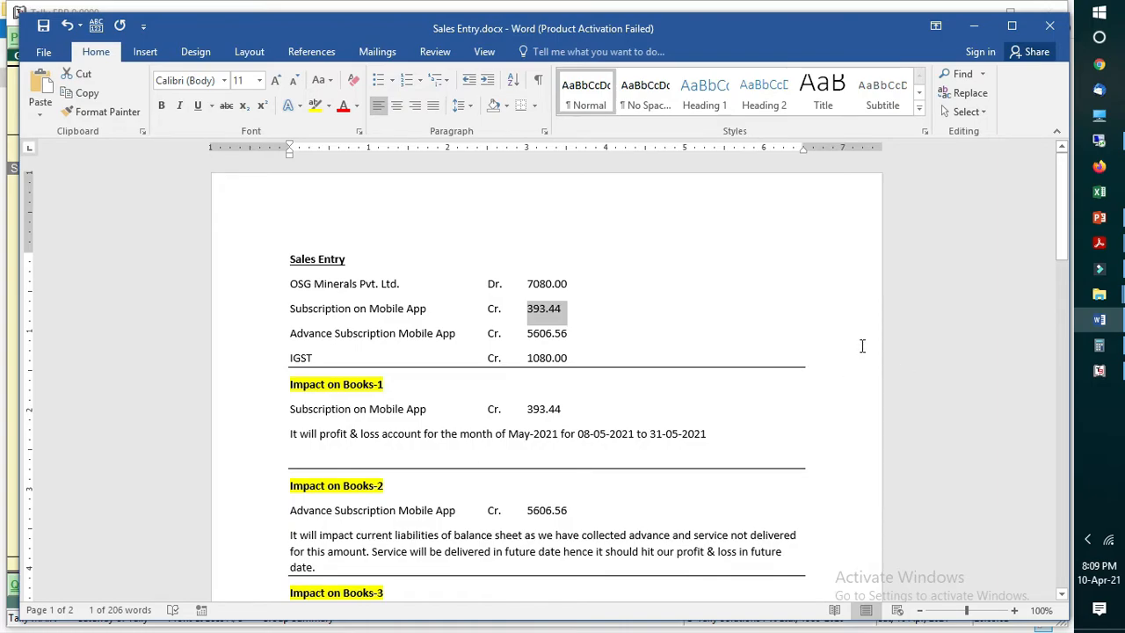
left_click(545, 319)
left_click_drag(528, 307, 571, 307)
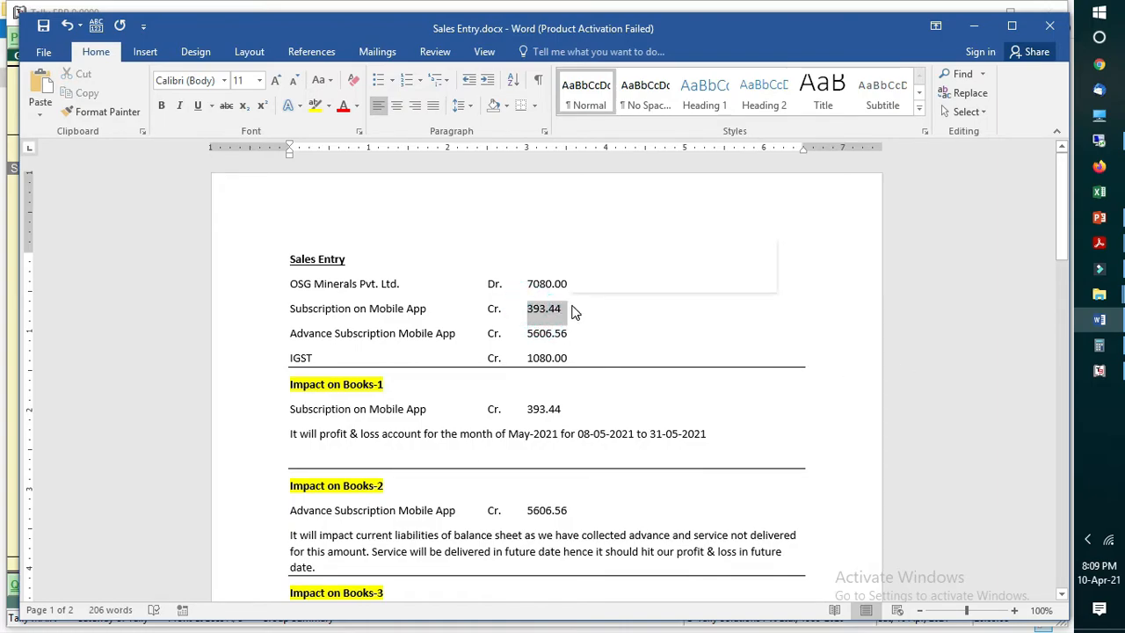
left_click(1098, 371)
Step: Open the Balance Sheet, examine Subscription Advance Mobile App within Current Liabilities and return to the Gateway of Tally
key("Escape")
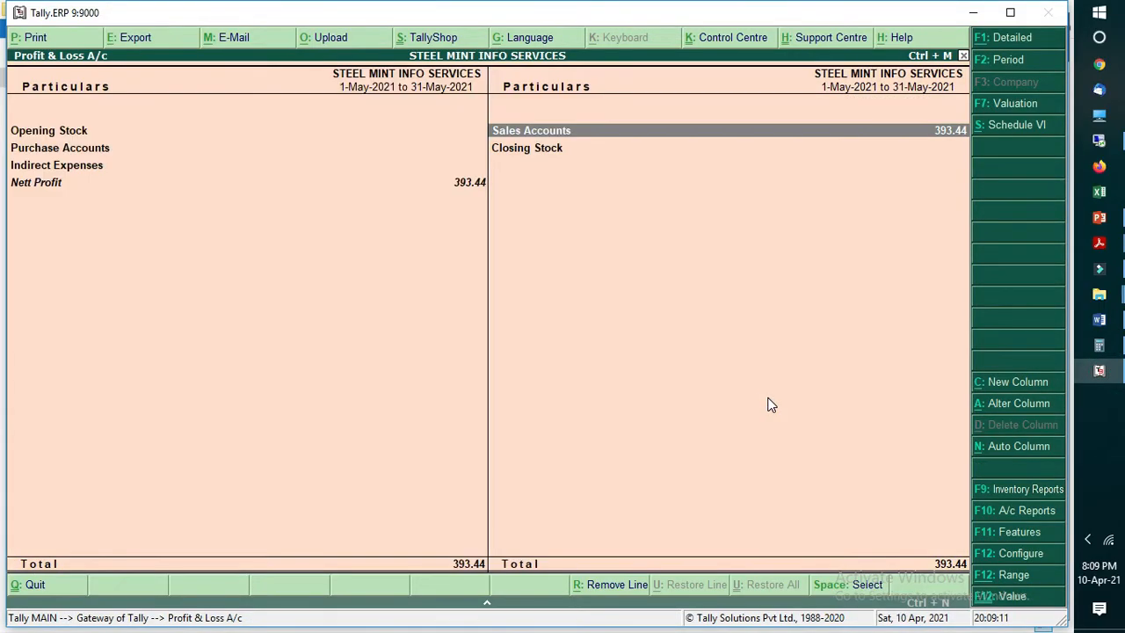
key("Escape")
key("b")
key("Down")
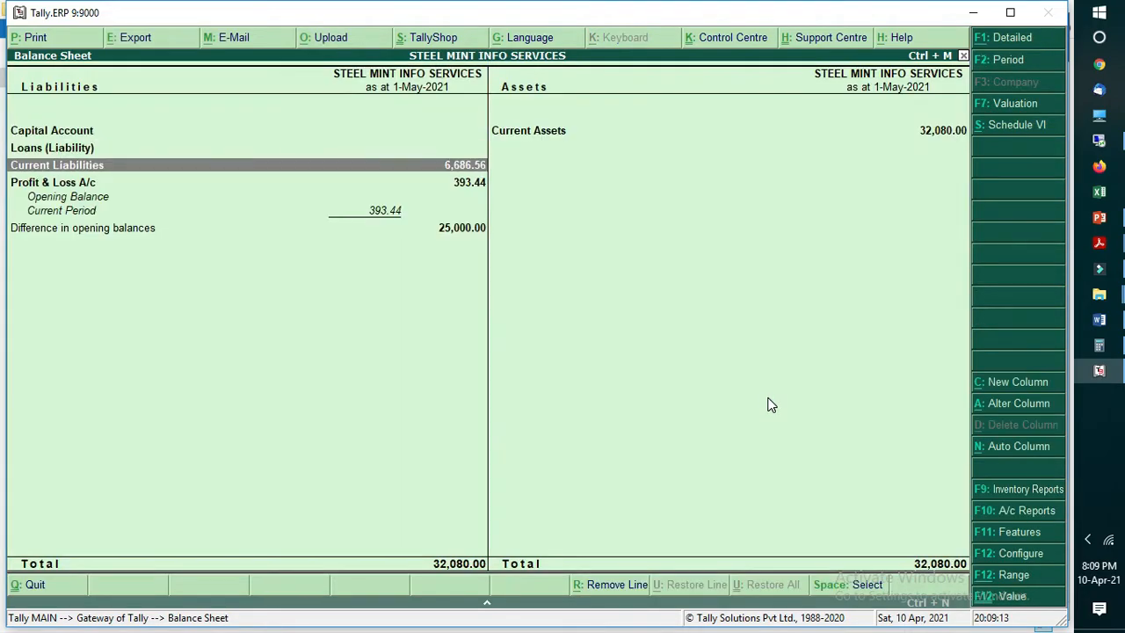
key("Return")
key("Down")
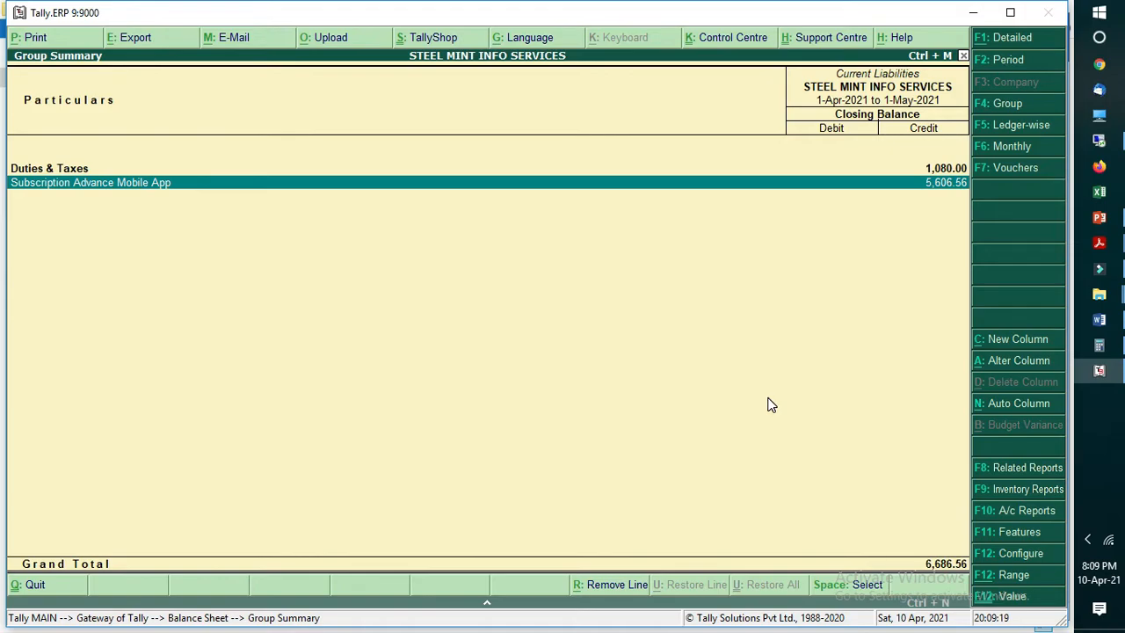
key("Escape")
key("Escape")
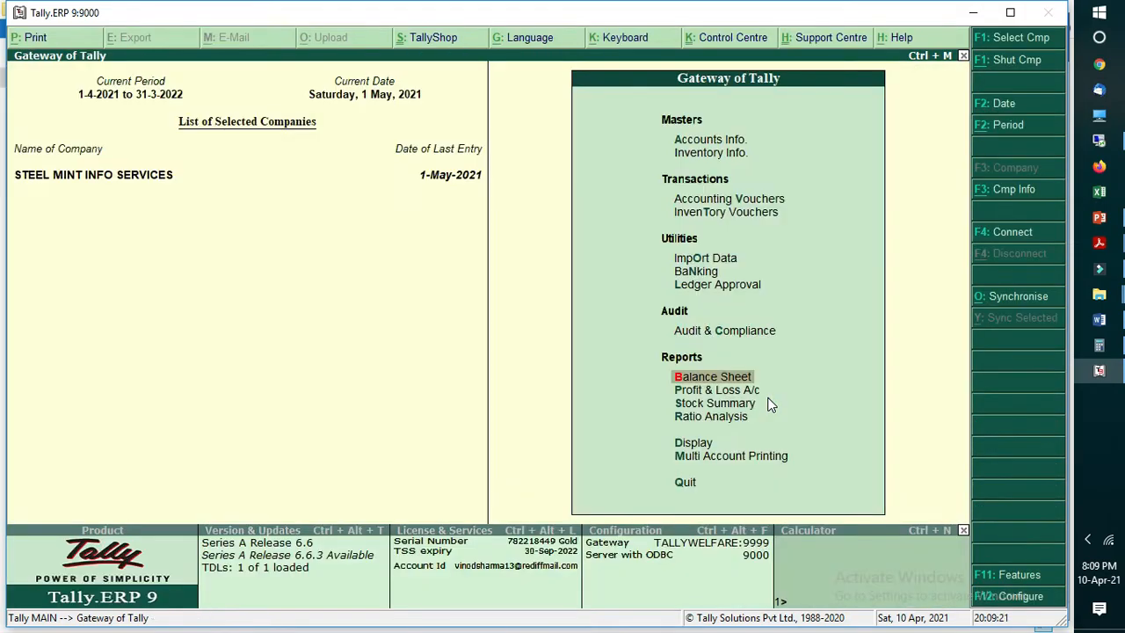
Step: Display the Profit & Loss A/c for the period 1 May to 30 June 2021
key("Down")
key("Return")
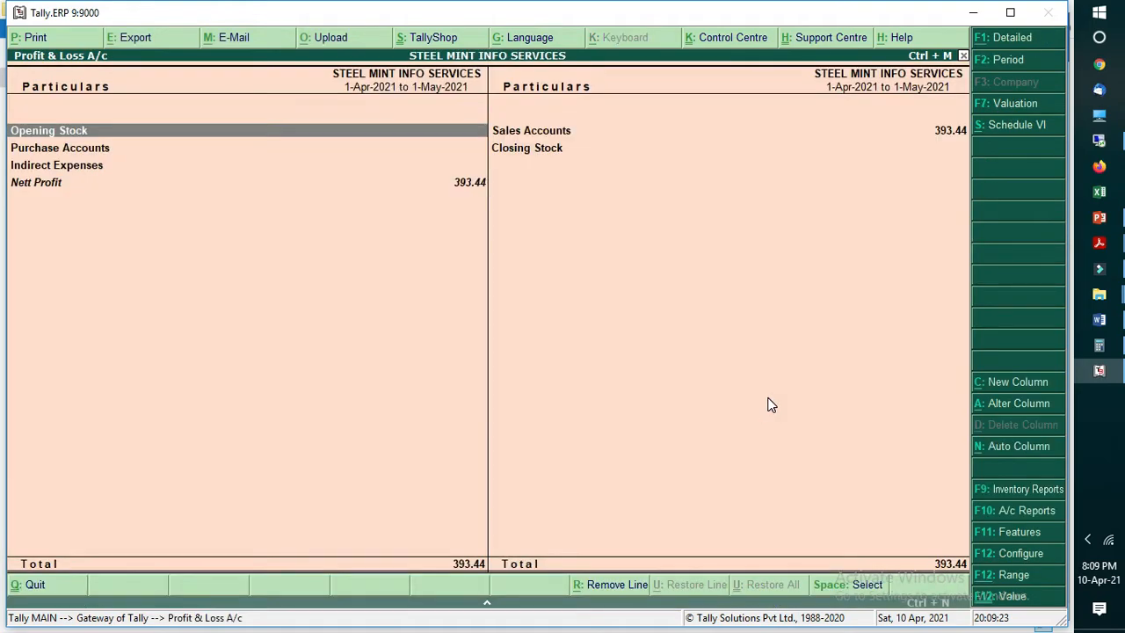
key("alt+F2")
type("1.5")
key("Return")
type("31.6")
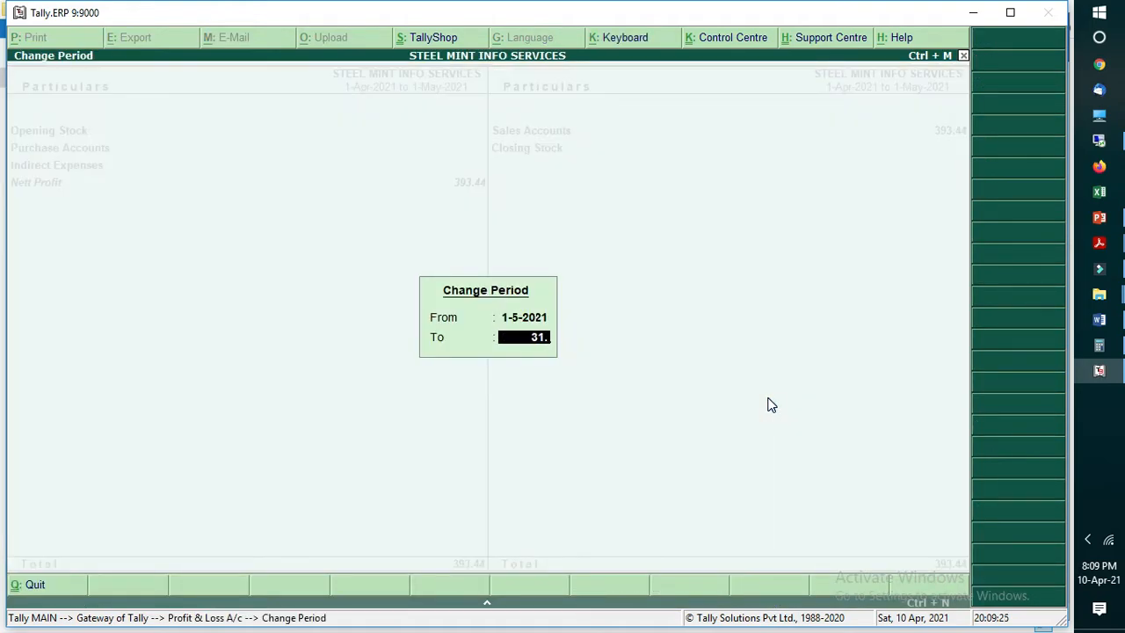
key("BackSpace")
key("BackSpace")
key("BackSpace")
type("0.6")
key("Return")
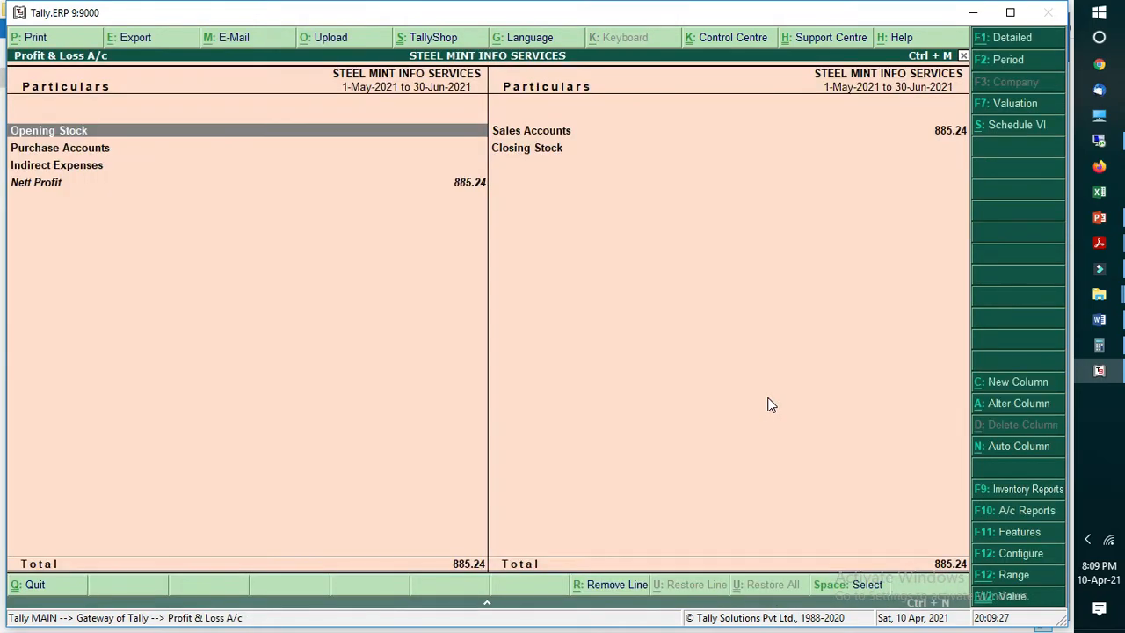
Step: Drill down into Sales Accounts and compare the May and June sales in its monthly summary
key("Right")
key("Return")
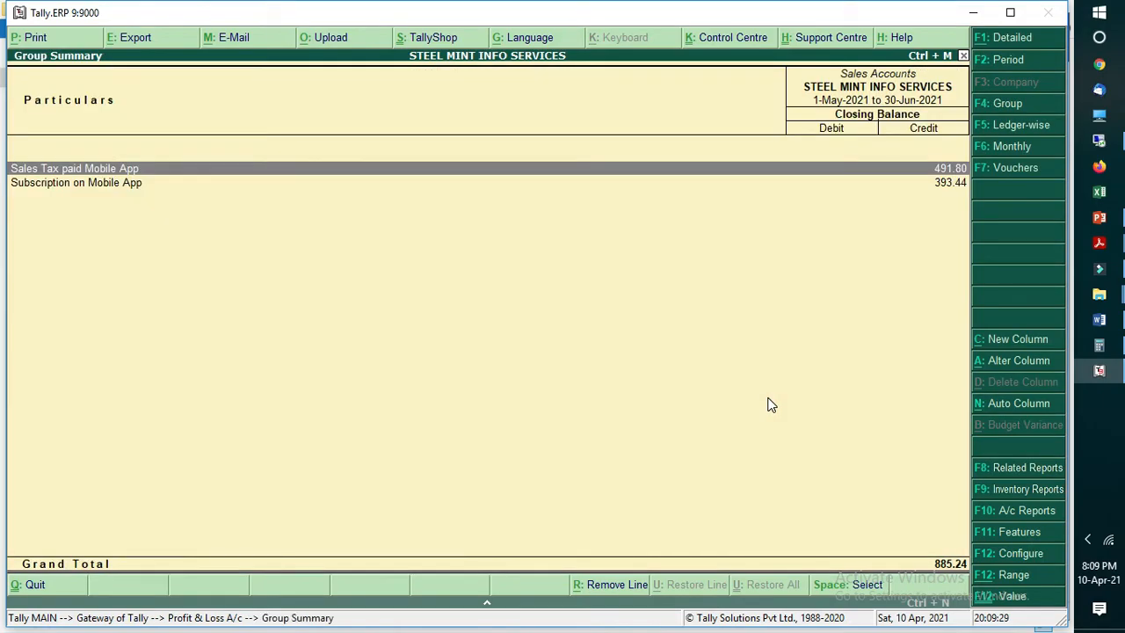
key("Down")
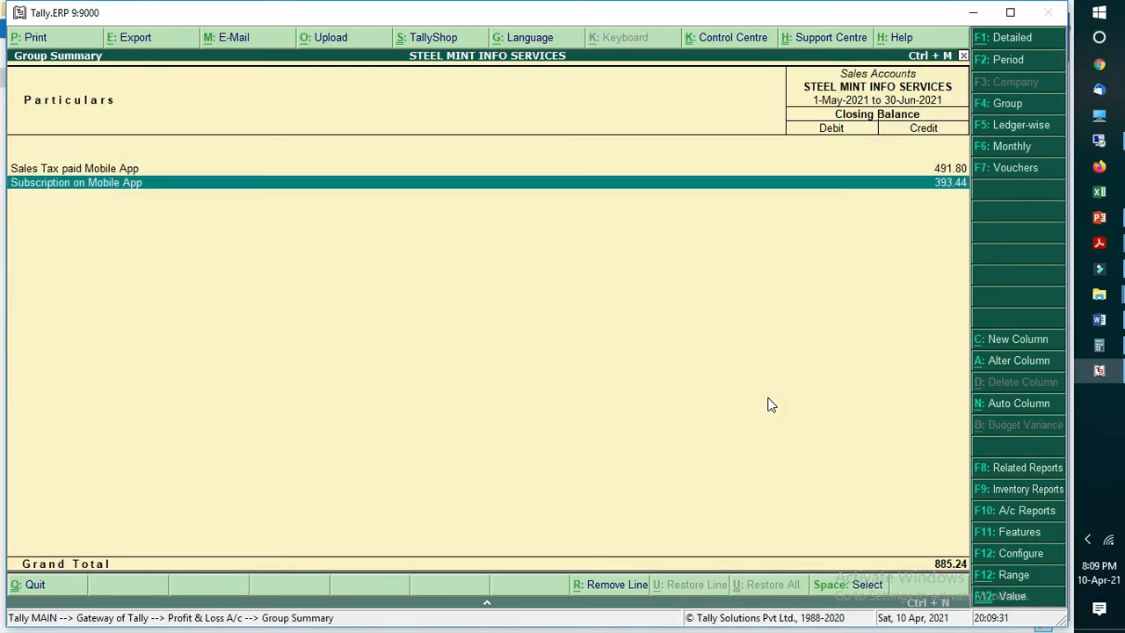
left_click(1020, 151)
left_click(860, 185)
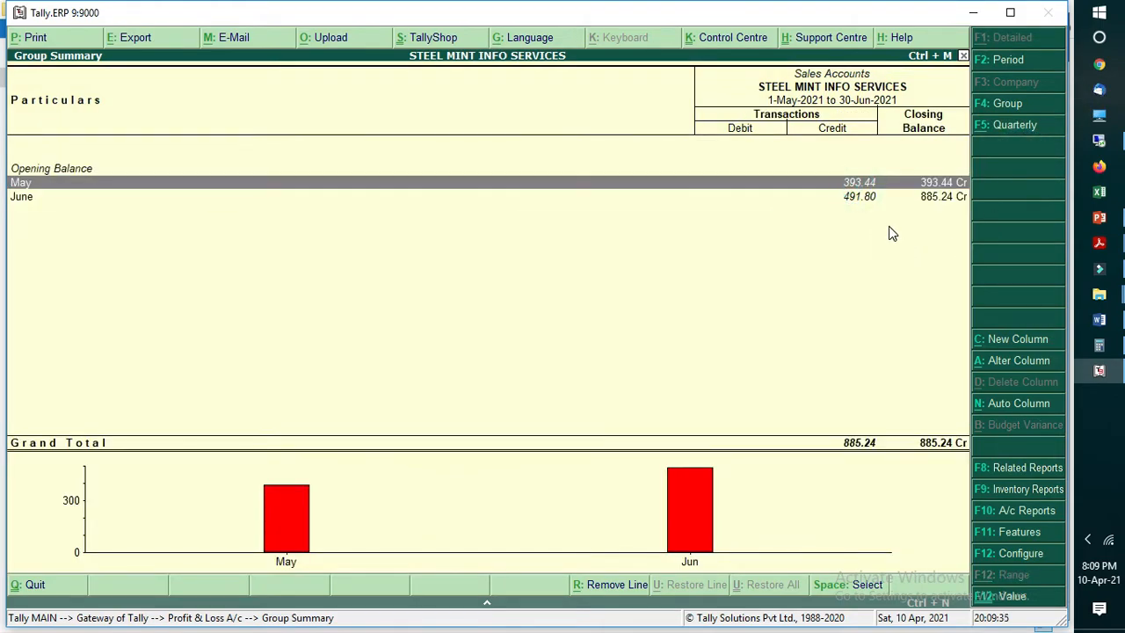
key("Down")
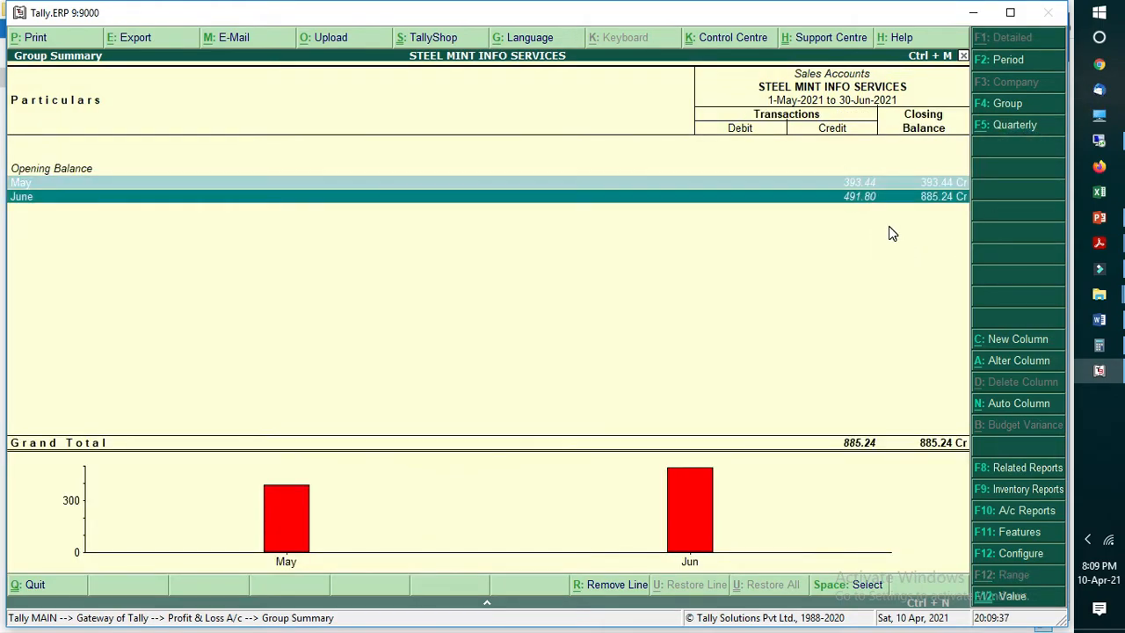
Step: Extend the end date of the monthly Sales Accounts summary to 31 July and again to 31 August 2021
key("F2")
key("Return")
type("31-7")
key("Return")
key("F2")
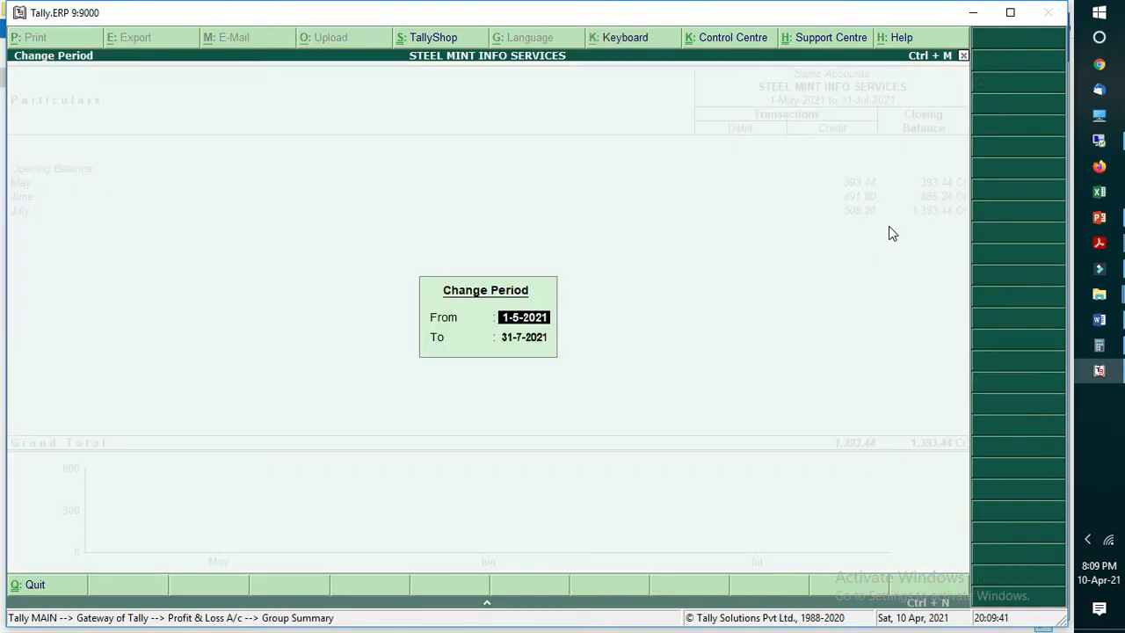
key("Return")
type("31-8")
key("Return")
Step: Extend the monthly Sales Accounts summary to 30 September 2021 and review each month's sales from May to September
key("F2")
key("Return")
type("30-9")
key("Return")
key("Up")
key("Up")
key("Up")
key("Up")
key("Down")
key("Down")
key("Down")
key("Down")
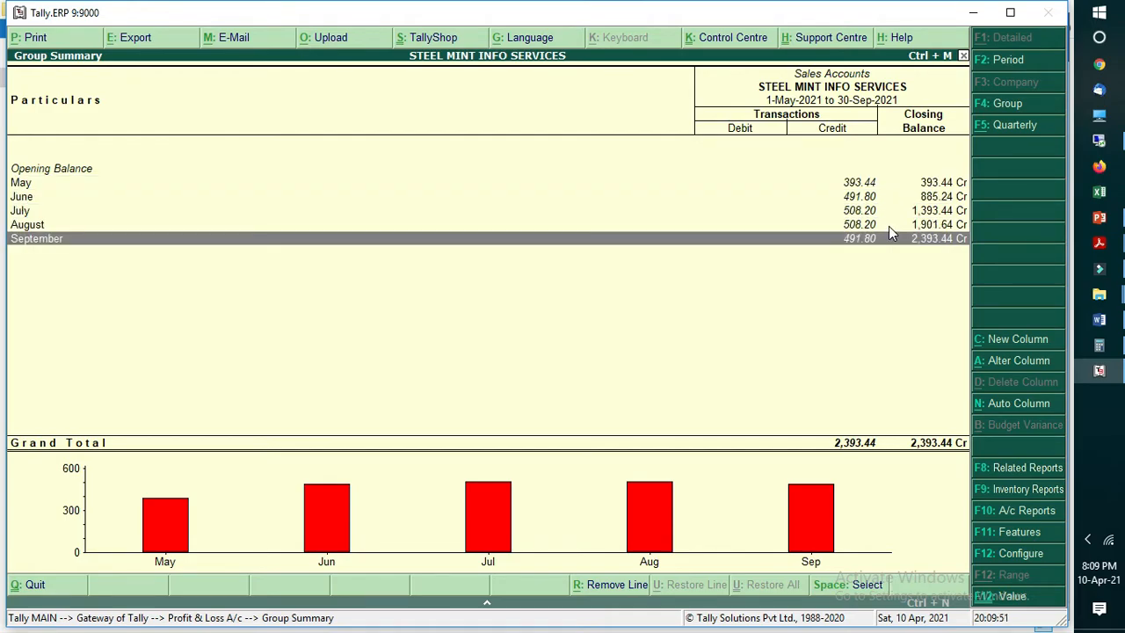
key("Up")
key("Up")
key("Up")
key("Up")
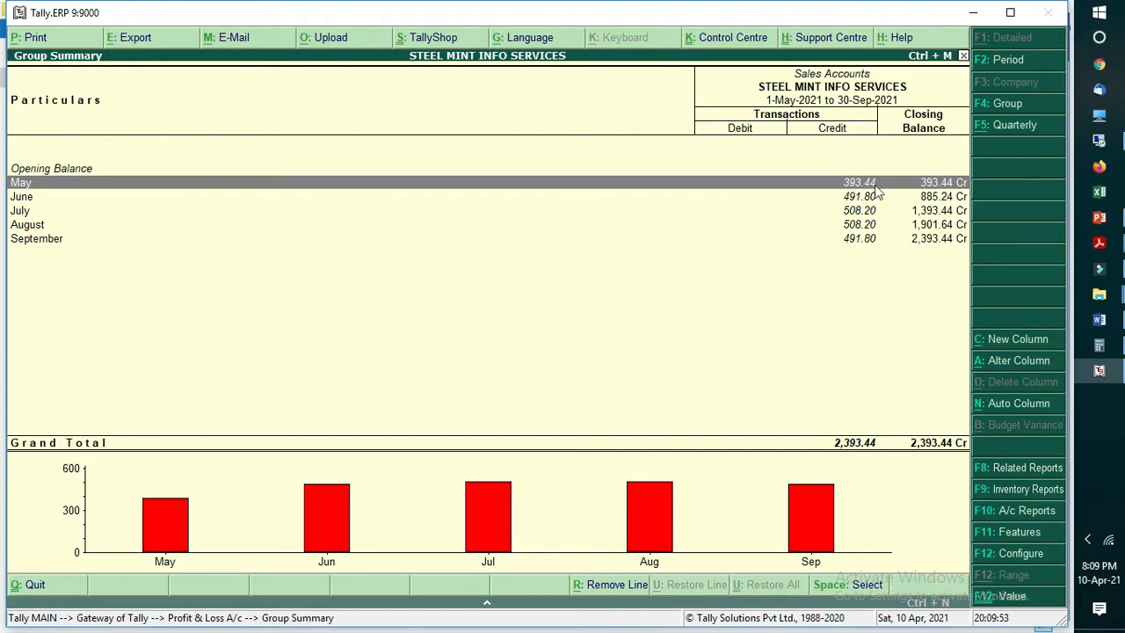
Step: Leave the Profit & Loss A/c and open the Balance Sheet at Current Liabilities
key("Escape")
key("Escape")
key("Up")
key("Return")
key("Down")
key("Down")
key("Down")
key("Up")
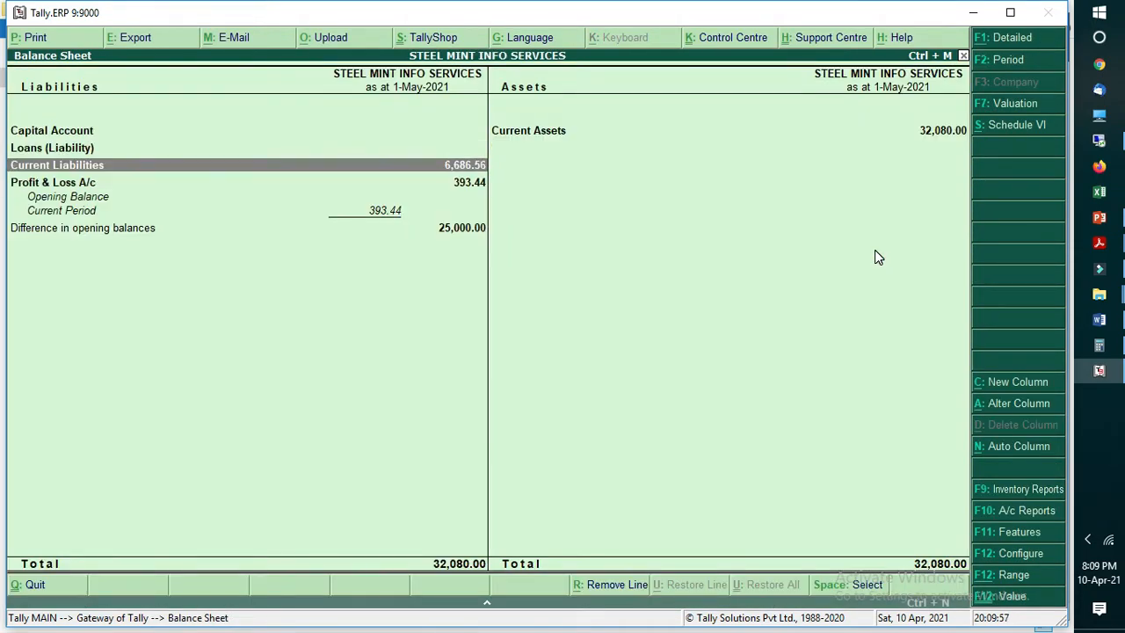
Step: Drill down through Current Liabilities to Subscription Advance Mobile App and examine its monthly debits and the May credit
key("Return")
key("Down")
key("Return")
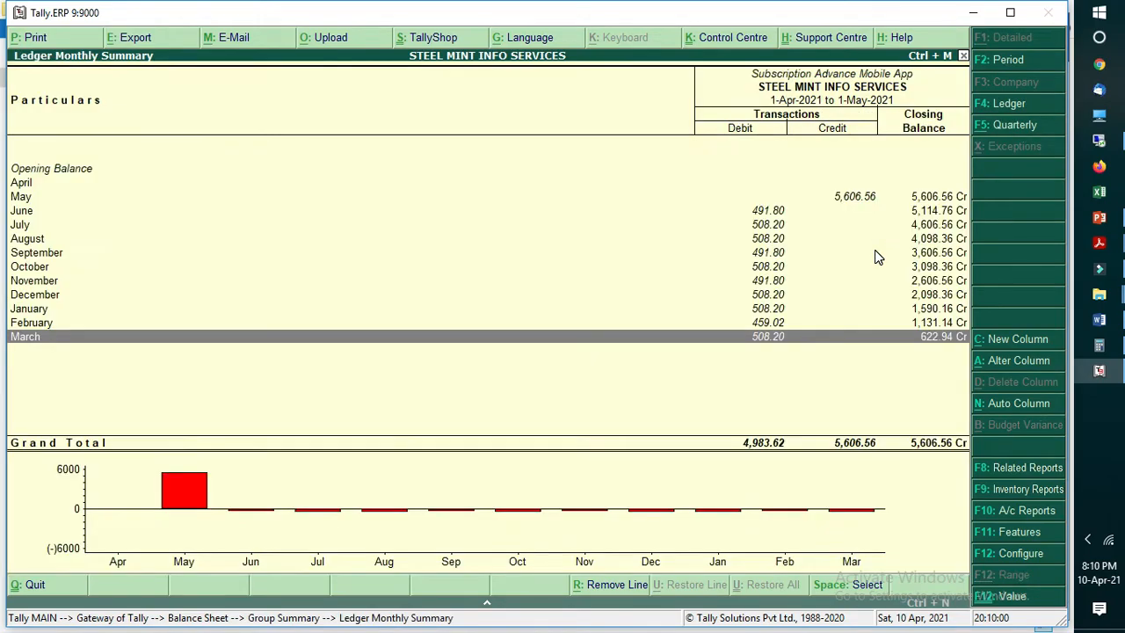
left_click(771, 227)
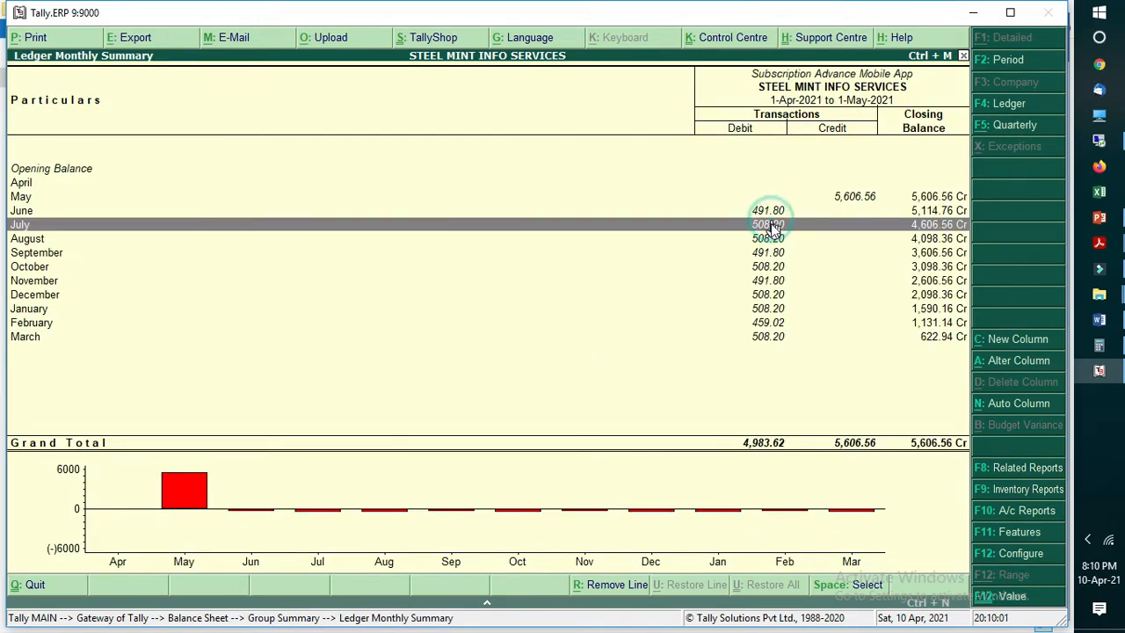
left_click(842, 196)
left_click(770, 323)
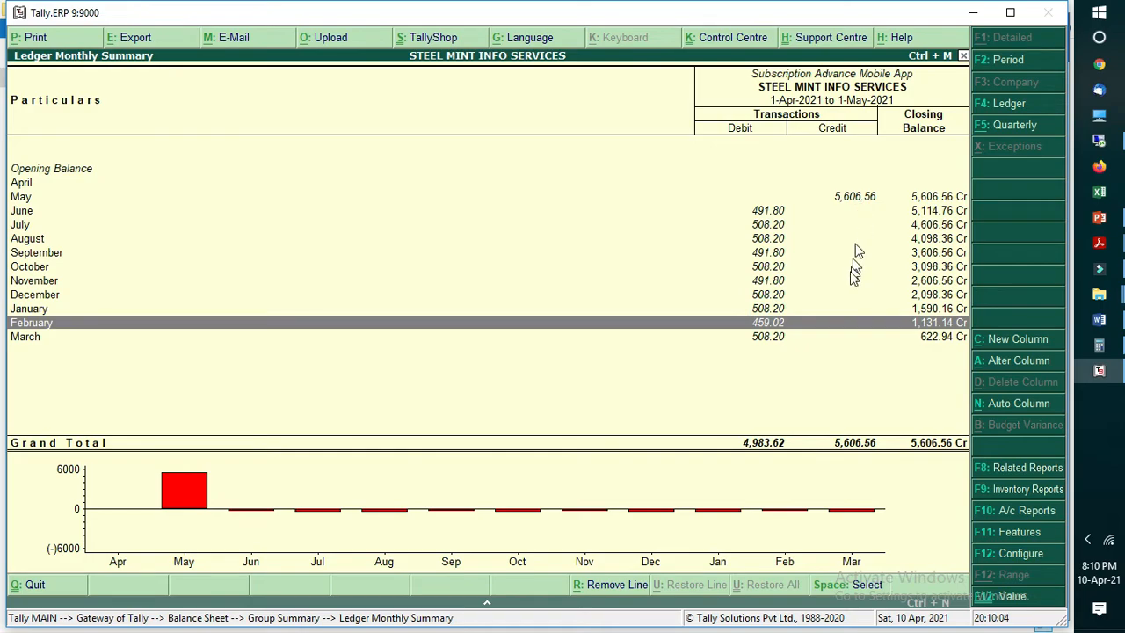
Step: Extend the Subscription Advance Mobile App summary to 31 March 2025, review its closing months and return to the Gateway of Tally
key("F2")
key("Return")
type("3")
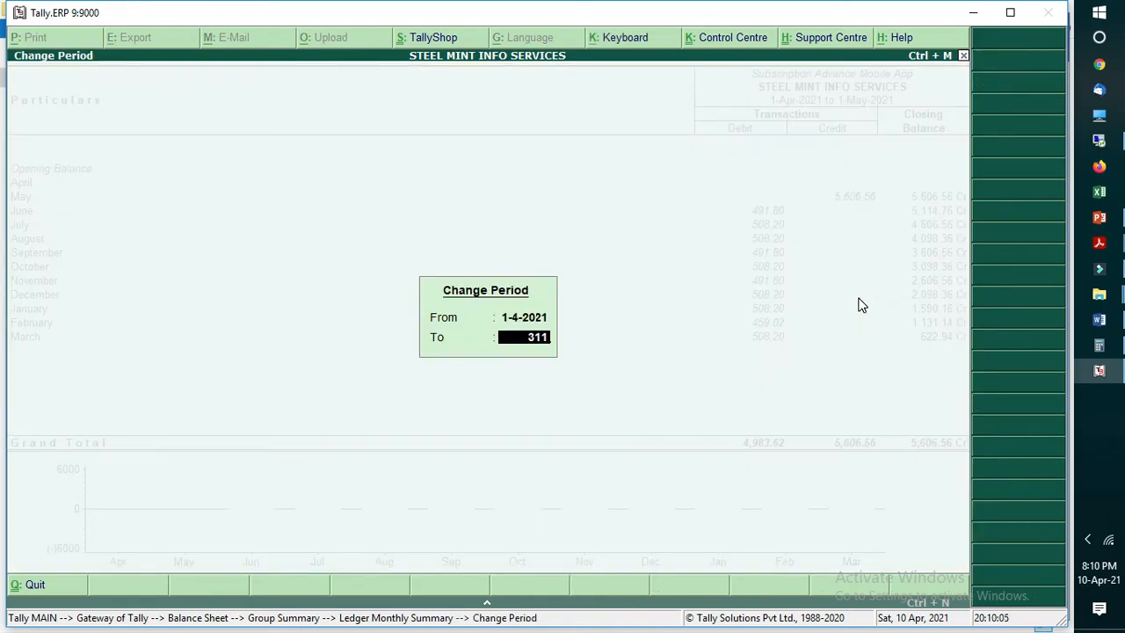
type("1.3.2025")
key("Return")
key("Up")
key("Up")
key("Up")
key("Up")
key("Up")
key("Up")
key("Up")
key("Up")
key("Up")
key("Up")
key("Up")
key("Up")
key("Up")
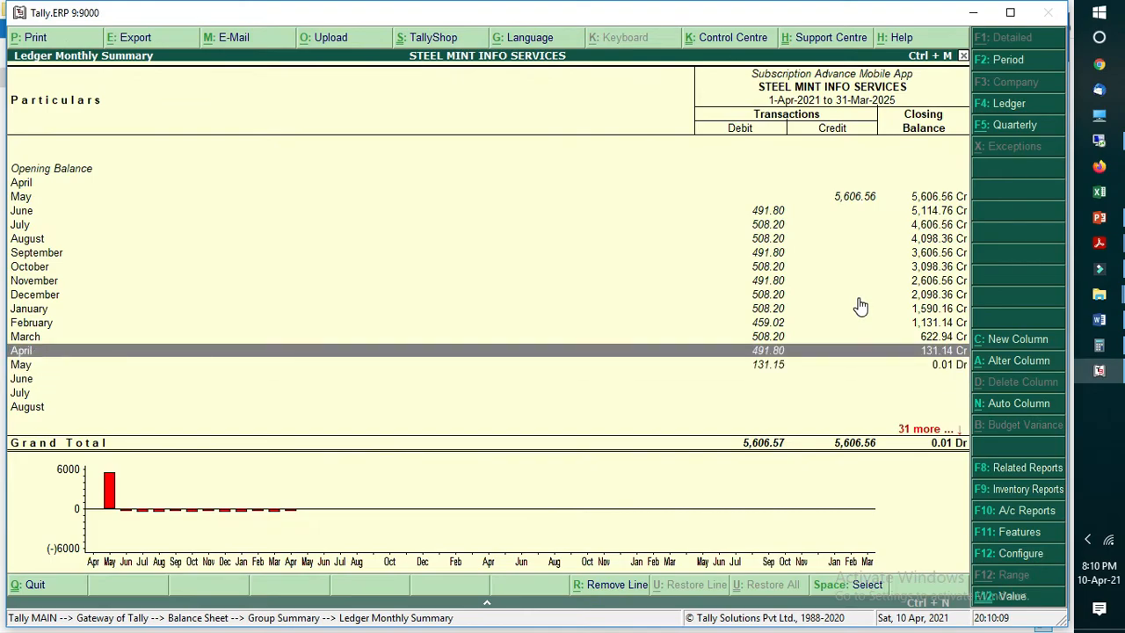
key("Escape")
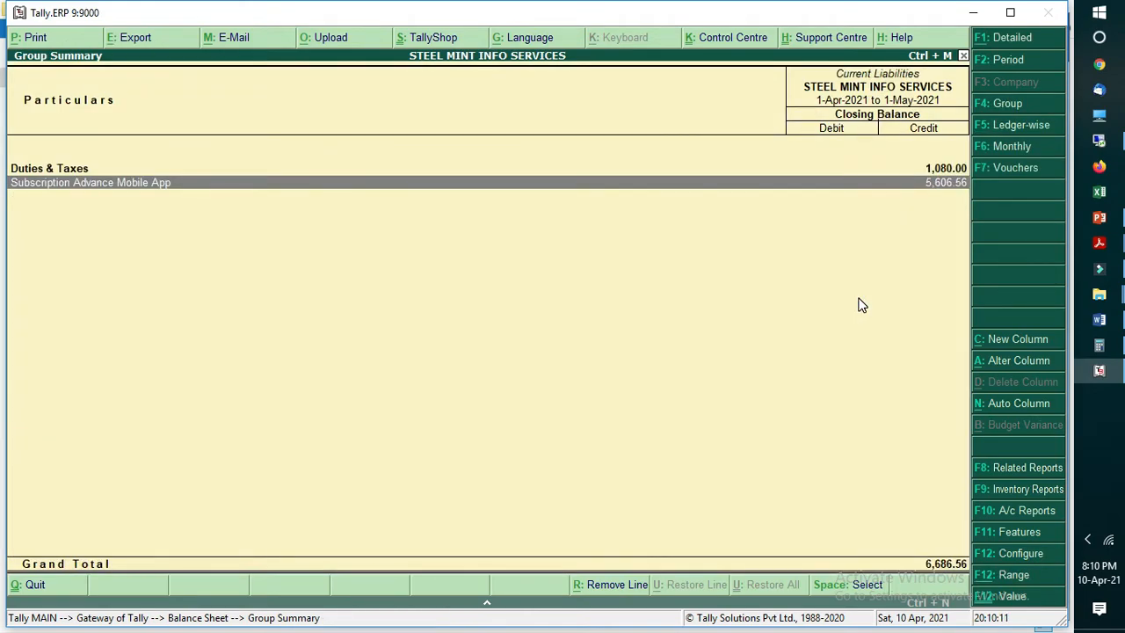
key("Escape")
key("Escape")
key("Escape")
key("Escape")
Step: Display the Day Book for the period 1 April to 1 May 2021
key("d")
key("Down")
key("Down")
key("alt+F2")
key("Return")
key("Return")
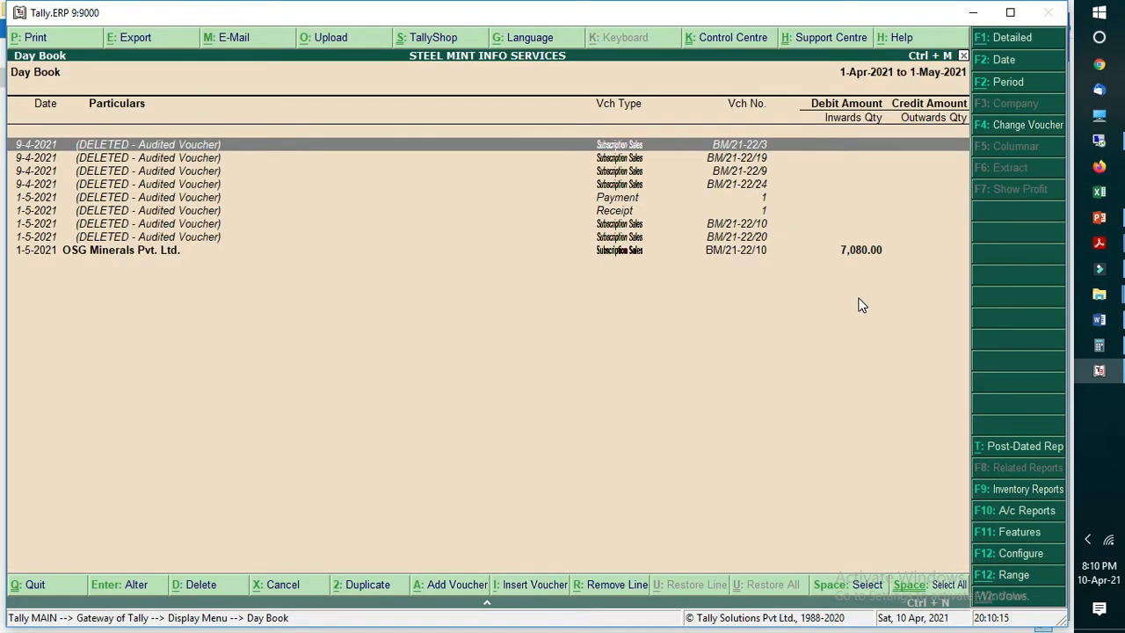
Step: Set the Day Book period to 1 April 2020 through 31 March 2021
key("alt+F2")
type("1.4.20")
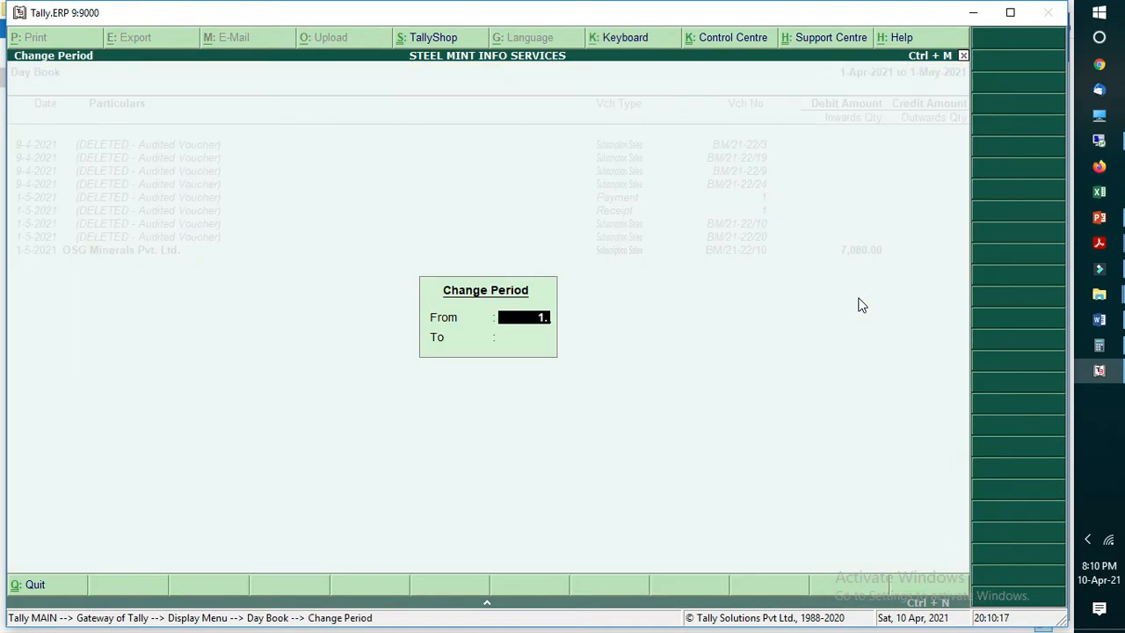
type("203")
key("BackSpace")
key("Return")
type("31.3.2021")
key("Return")
Step: Extend the Day Book's end date to 31 March 2025 and go to the journal dated 30-6-2021
key("alt+F2")
key("Return")
type("31.3.2025")
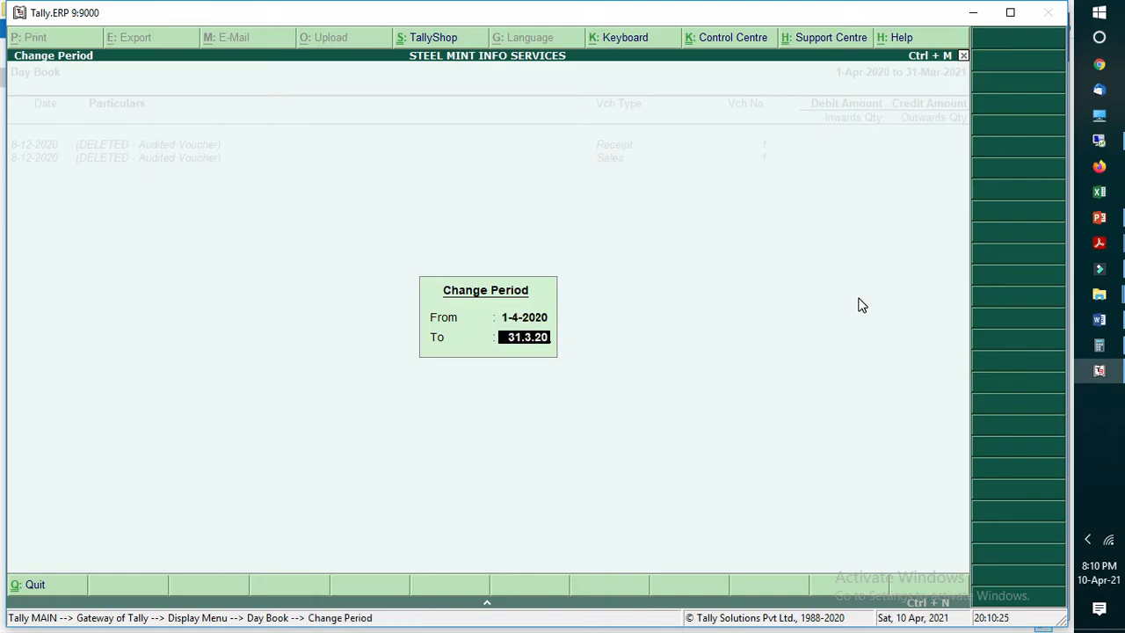
key("Return")
key("Down")
key("Down")
key("Down")
key("Down")
key("Down")
key("Down")
key("Down")
key("Down")
key("Down")
key("Down")
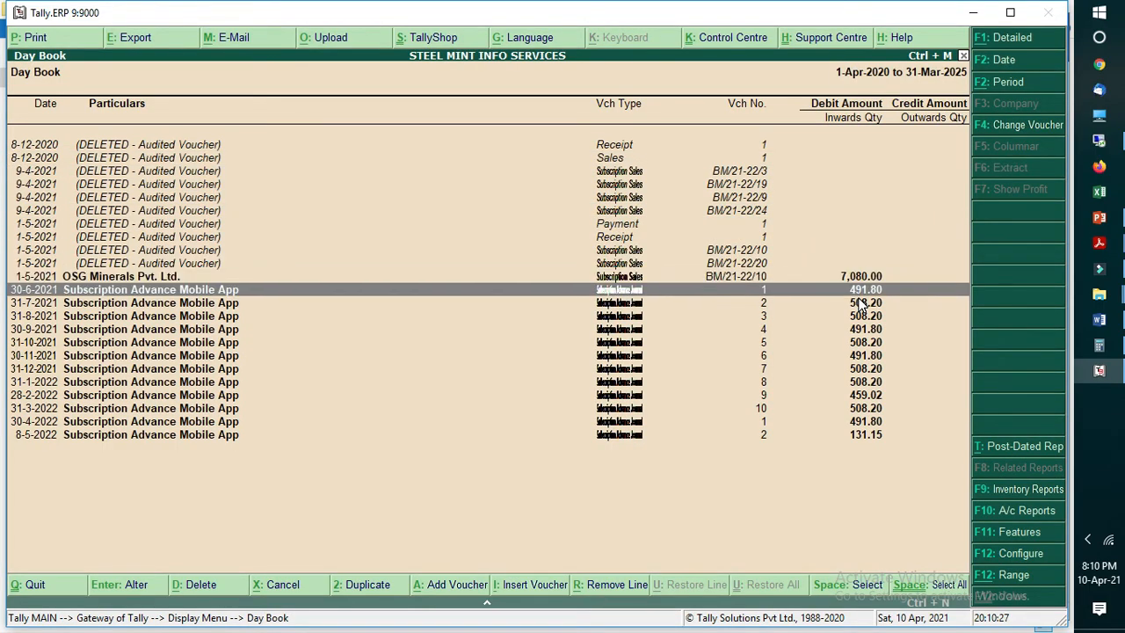
Step: Open the 30-6-2021 Subscription Advance Journal, examine its entries and narration, and return to the Gateway of Tally
key("Return")
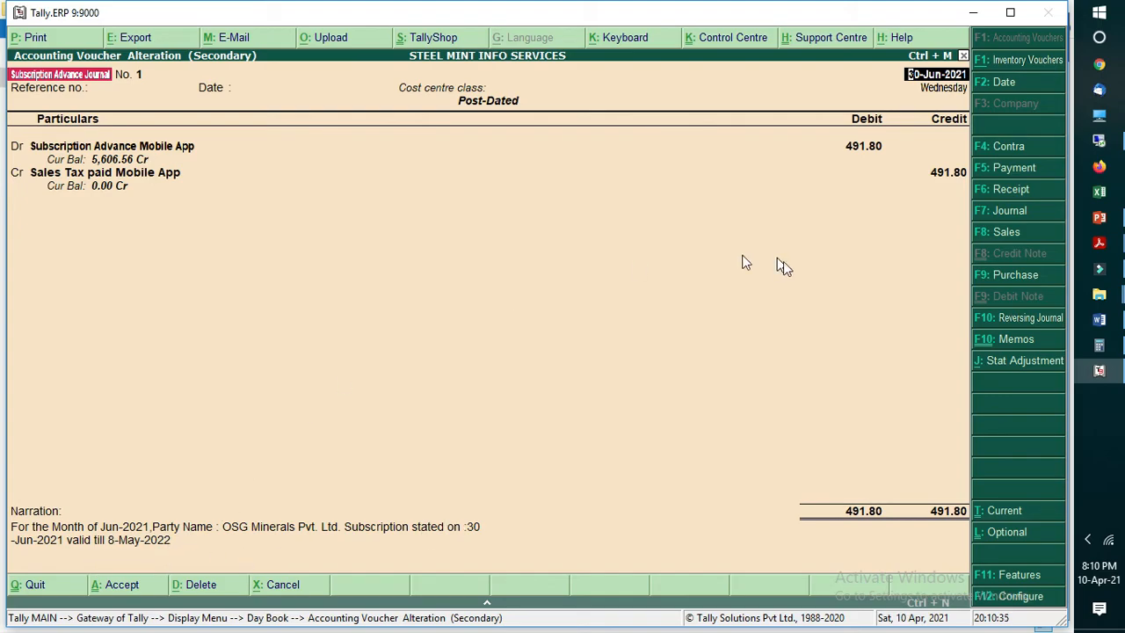
key("Escape")
key("Escape")
key("Escape")
key("Escape")
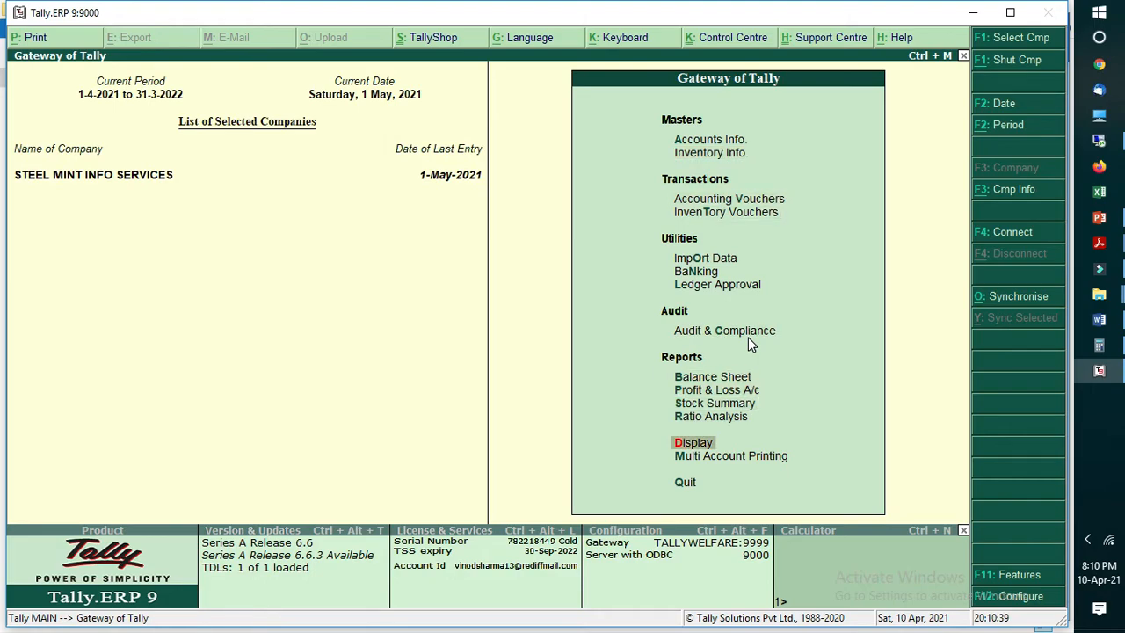
Step: Display the Subscription Sales report for 1 to 31 May 2021
key("Return")
key("Down")
key("Down")
key("Down")
key("Down")
key("Down")
key("Down")
key("Down")
key("Down")
key("Down")
key("Down")
key("Down")
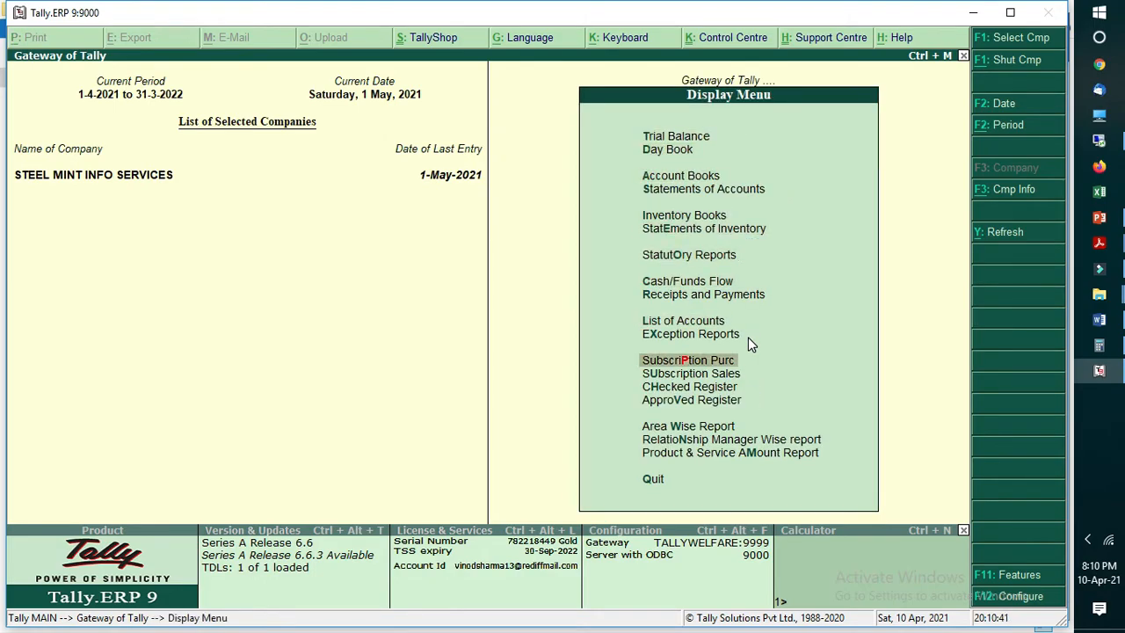
key("Up")
key("Up")
key("Up")
key("Down")
key("Down")
key("Down")
key("Down")
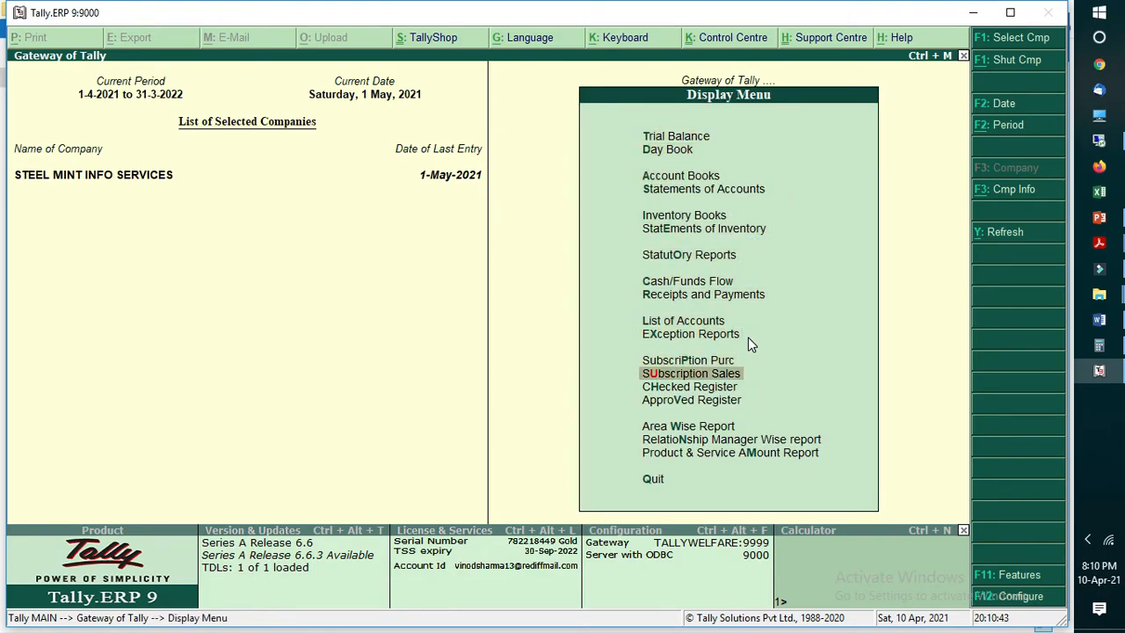
key("Return")
key("F2")
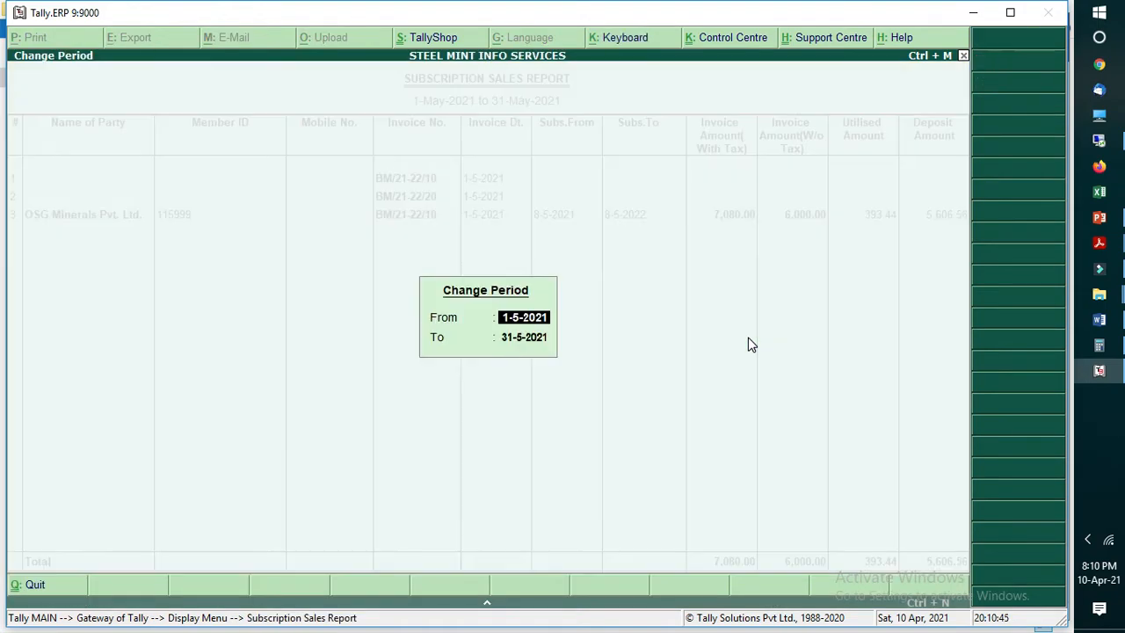
key("Return")
key("Return")
key("Down")
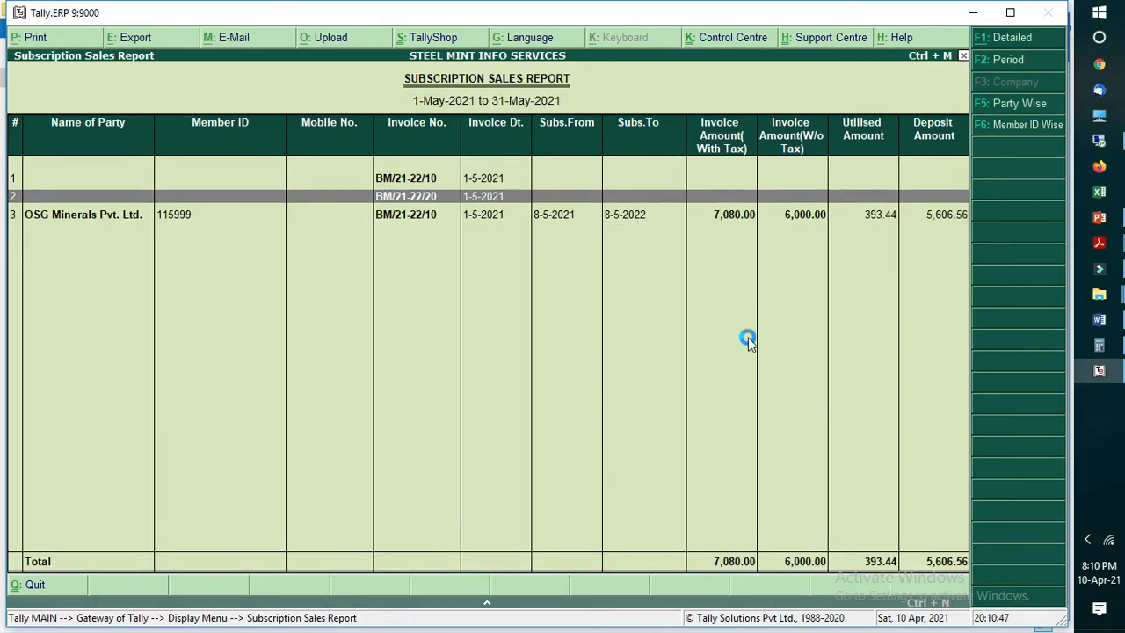
Step: Show the Subscription Sales report in detail and examine the monthly journals under the OSG Minerals Pvt. Ltd. invoice
key("alt+F1")
key("Down")
key("Down")
key("Up")
key("space")
key("Down")
key("Down")
key("Down")
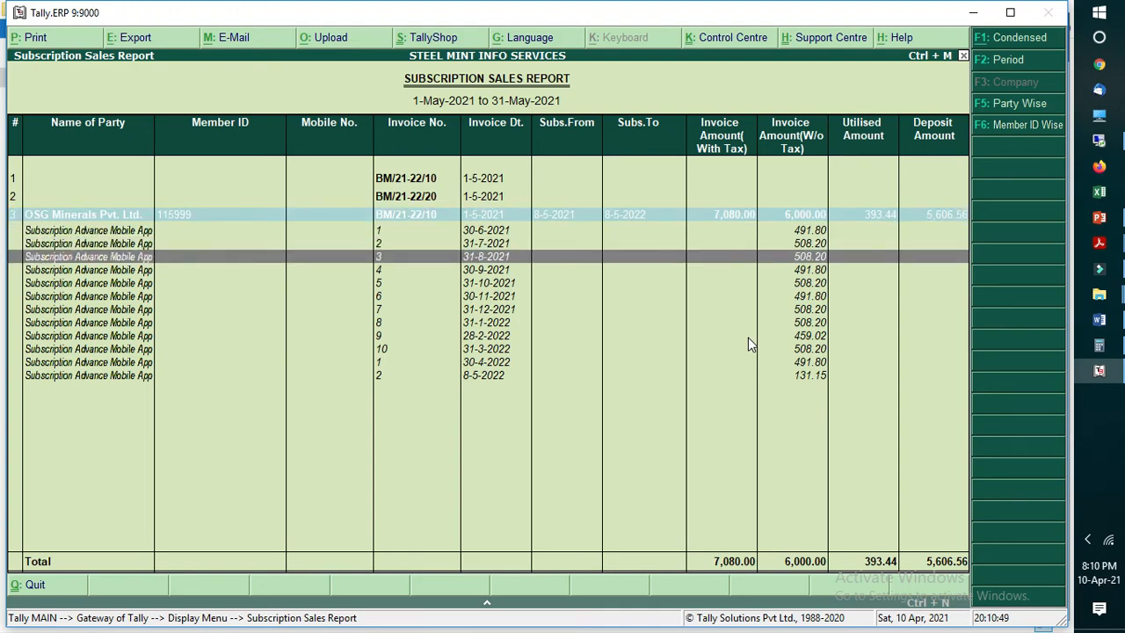
key("Down")
key("Down")
key("Up")
key("Up")
key("Up")
key("Up")
key("Up")
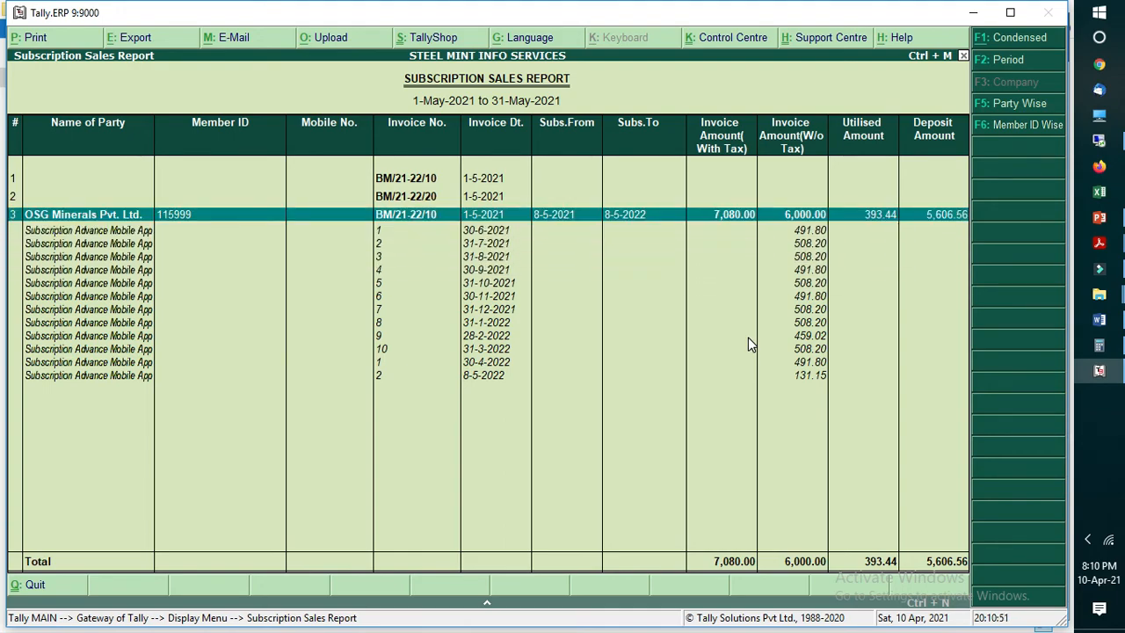
Step: View the report's Party Wise and Member ID Wise filters without applying them, and return to the Gateway of Tally
left_click(1015, 104)
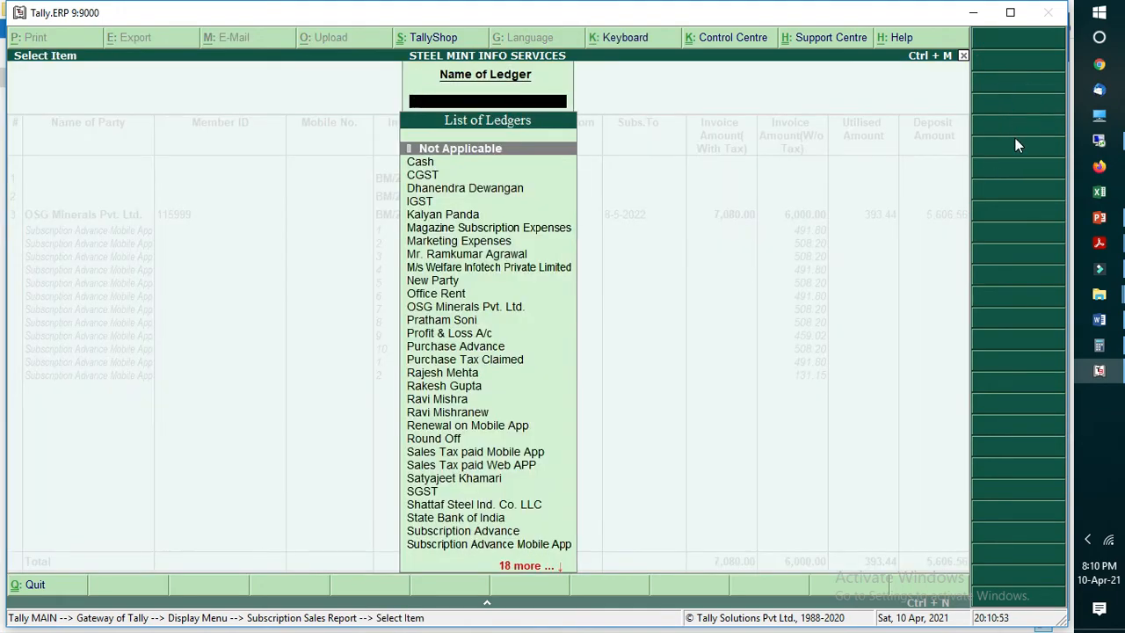
key("Escape")
left_click(1020, 126)
key("Escape")
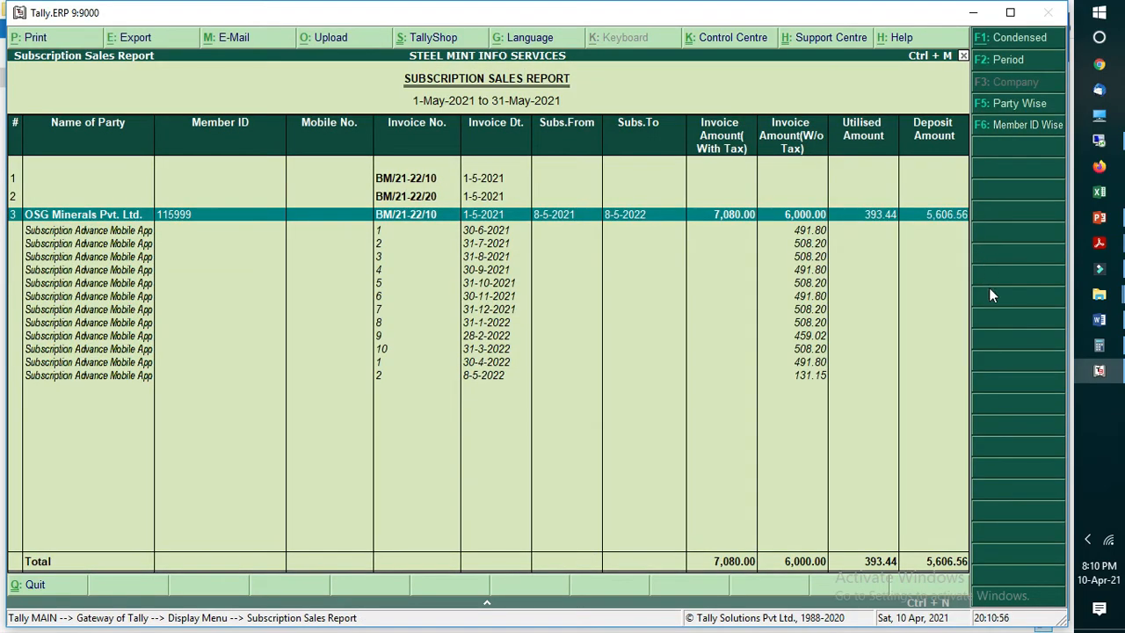
key("Escape")
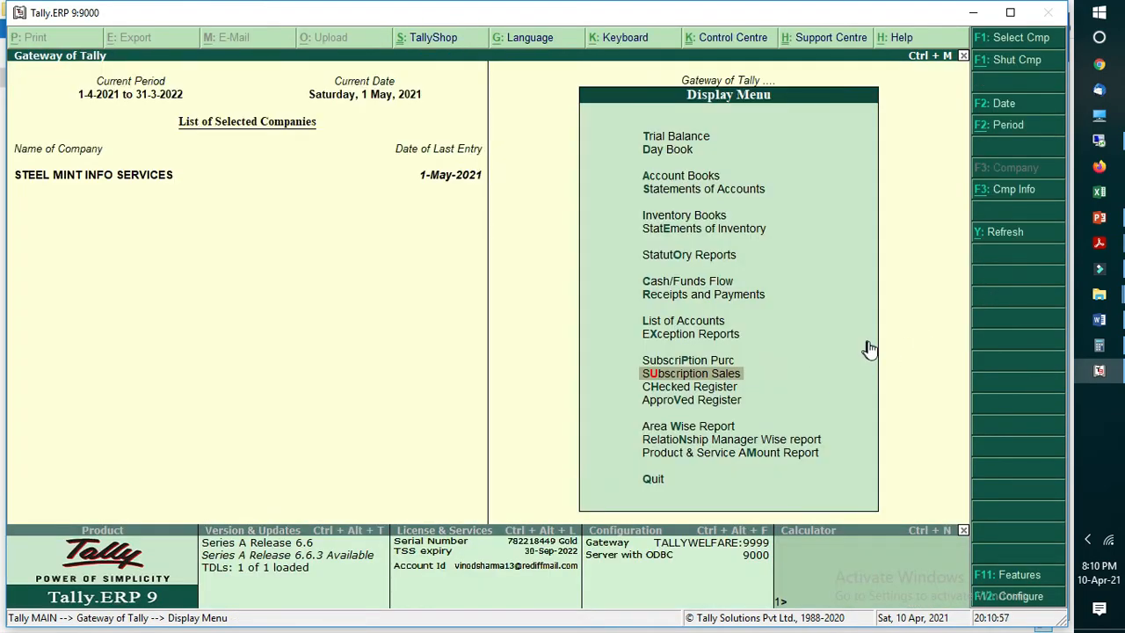
key("Escape")
Step: Start a new Subscription Sales accounting voucher, keeping the proposed voucher number, and advance to its Order Ref No
key("Up")
key("Up")
key("Up")
key("Up")
key("Up")
key("Up")
key("Up")
key("Up")
key("Up")
key("Up")
key("Return")
key("F8")
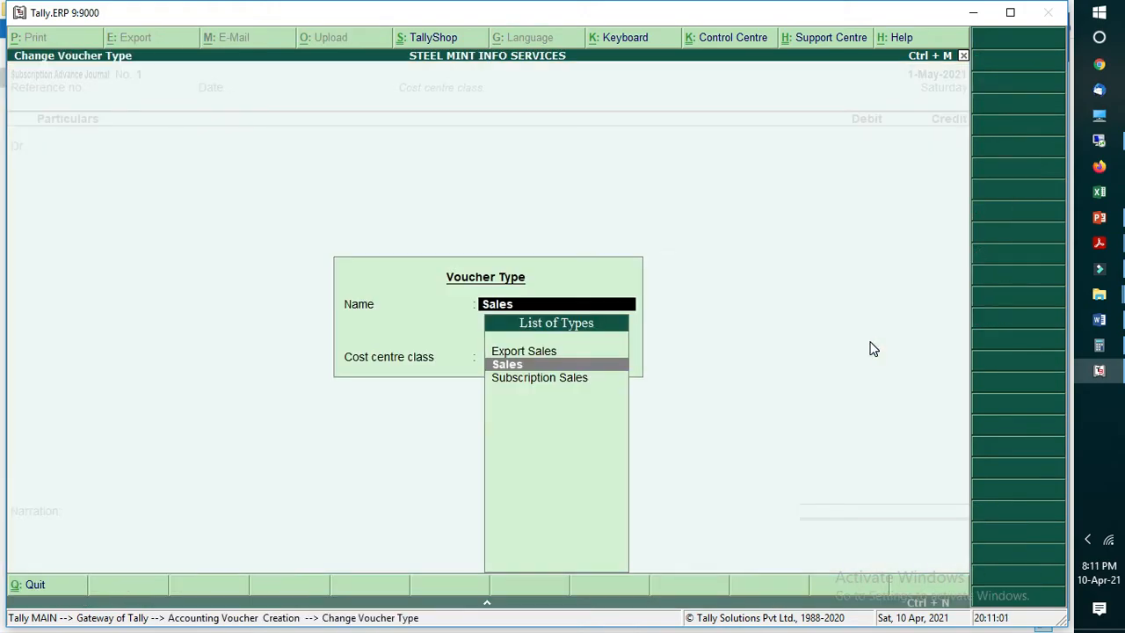
key("Down")
key("Return")
key("Return")
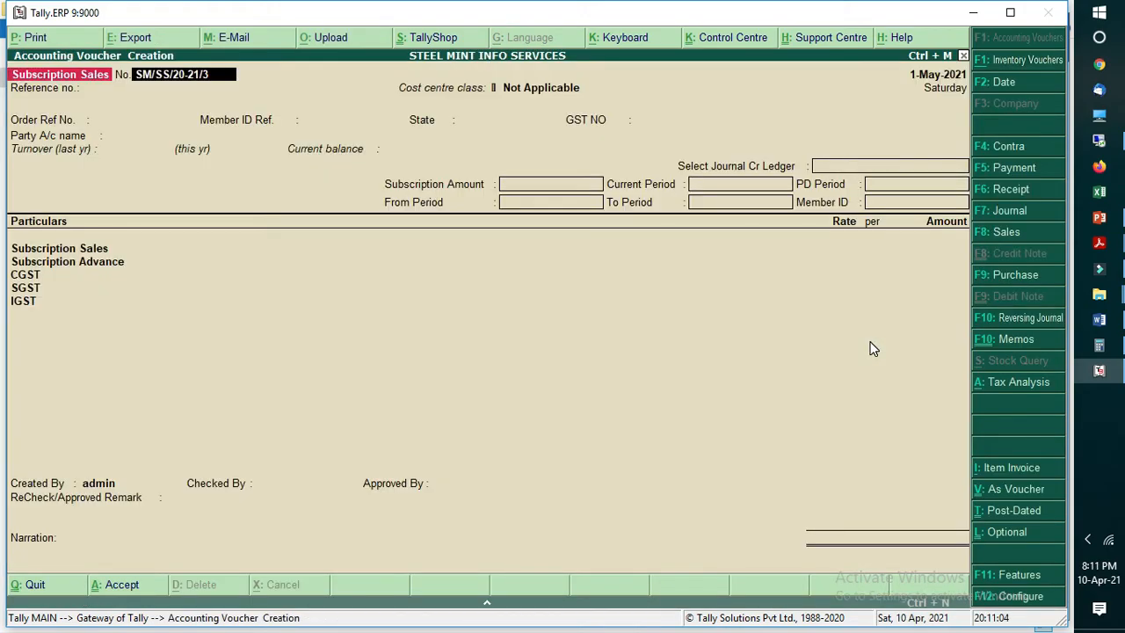
key("Return")
Step: Set the order reference to Online, the member ID reference to Renewal and the state to Odisha, leaving the GST number blank
key("Return")
key("Return")
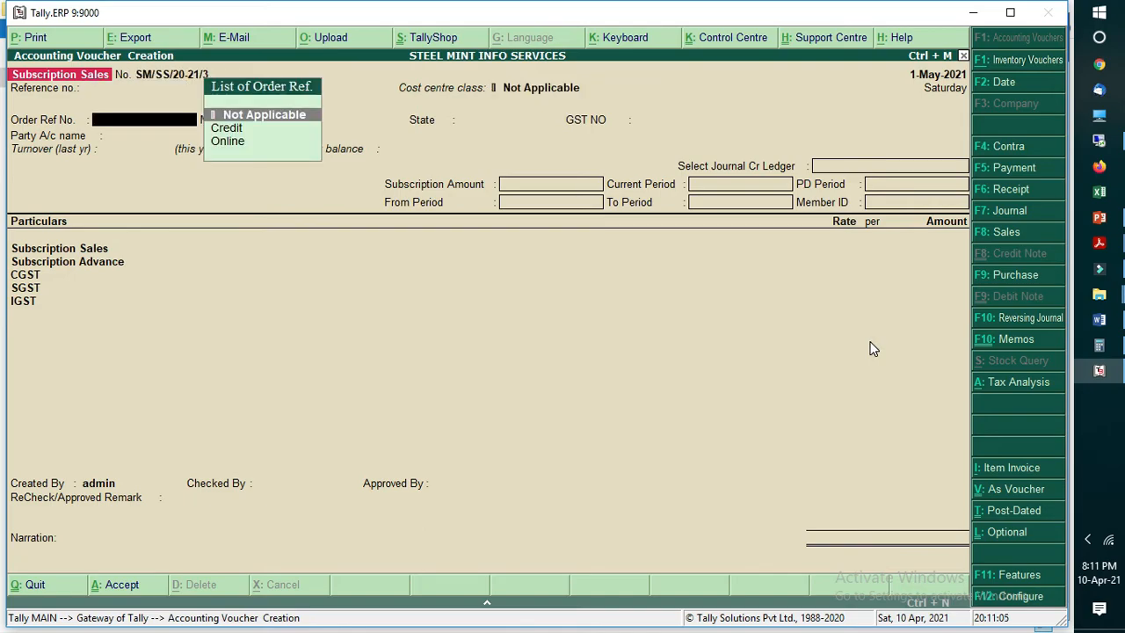
key("Down")
key("Down")
key("Return")
key("Down")
key("Down")
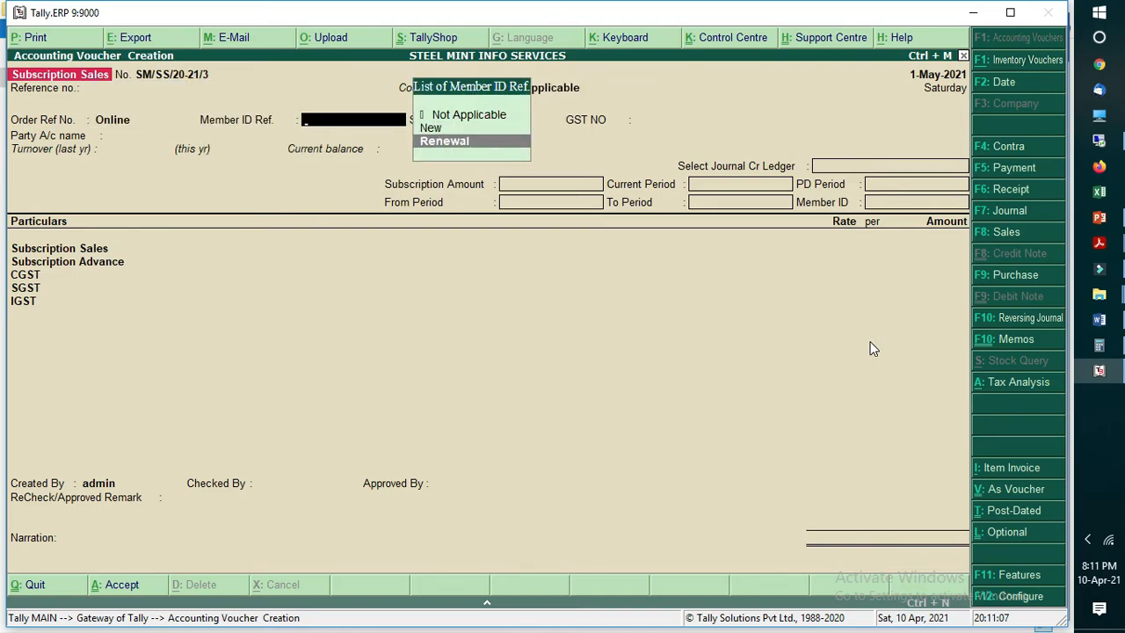
key("Return")
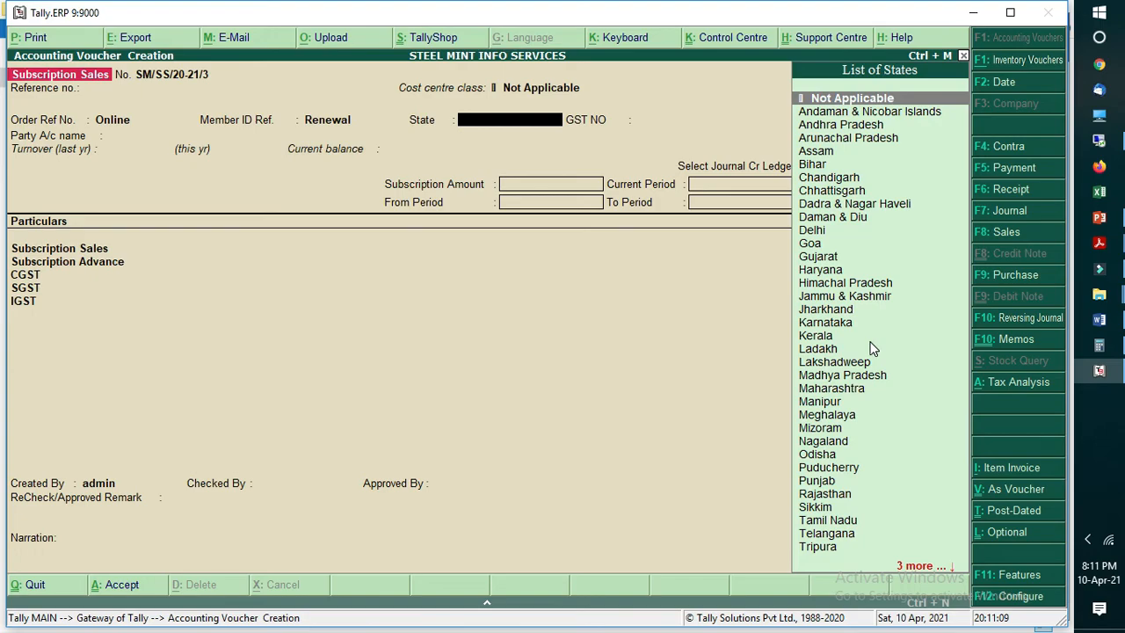
type("od")
key("Return")
Step: Choose OSG Minerals Pvt. Ltd. as the party account and accept its order and buyer details as proposed
key("Return")
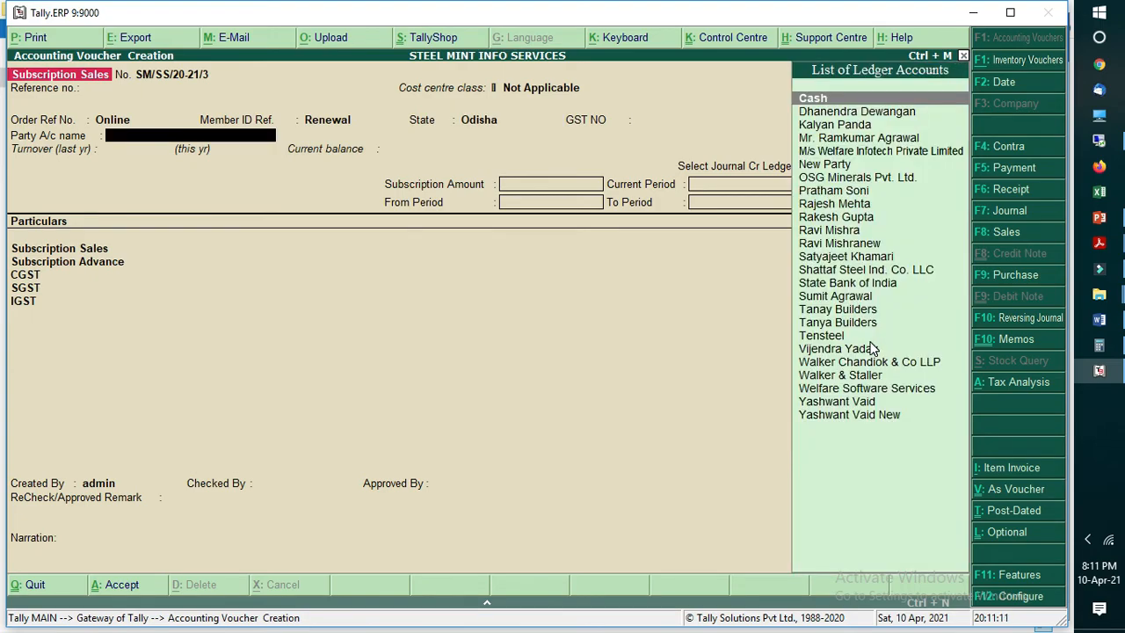
type("osg")
key("Return")
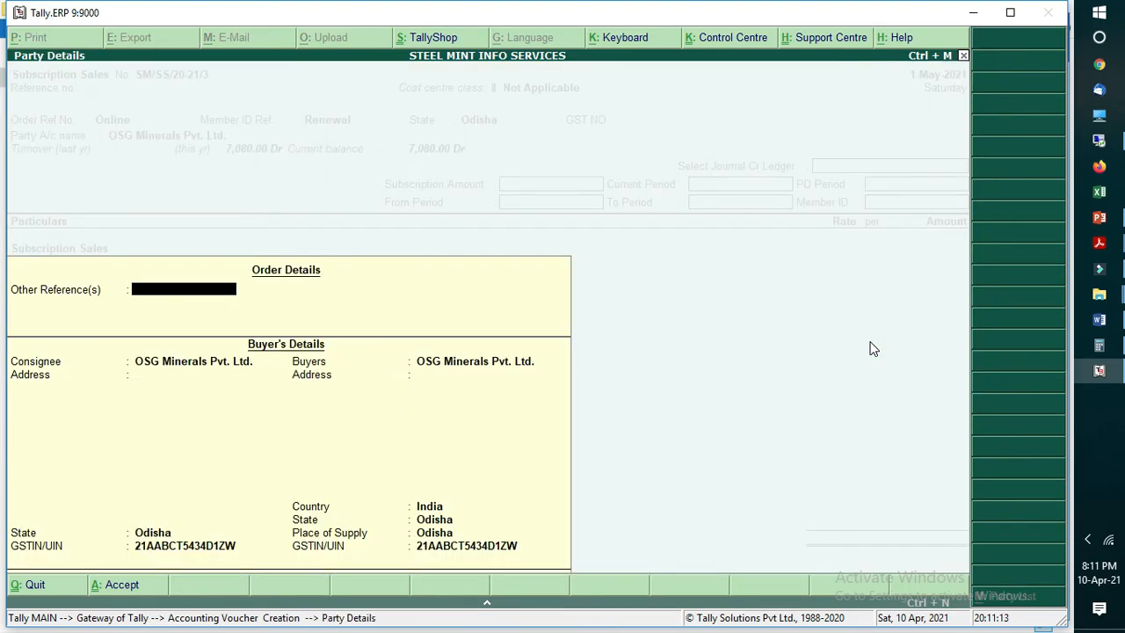
key("Return")
key("Return")
key("BackSpace")
type("Subscr")
key("Down")
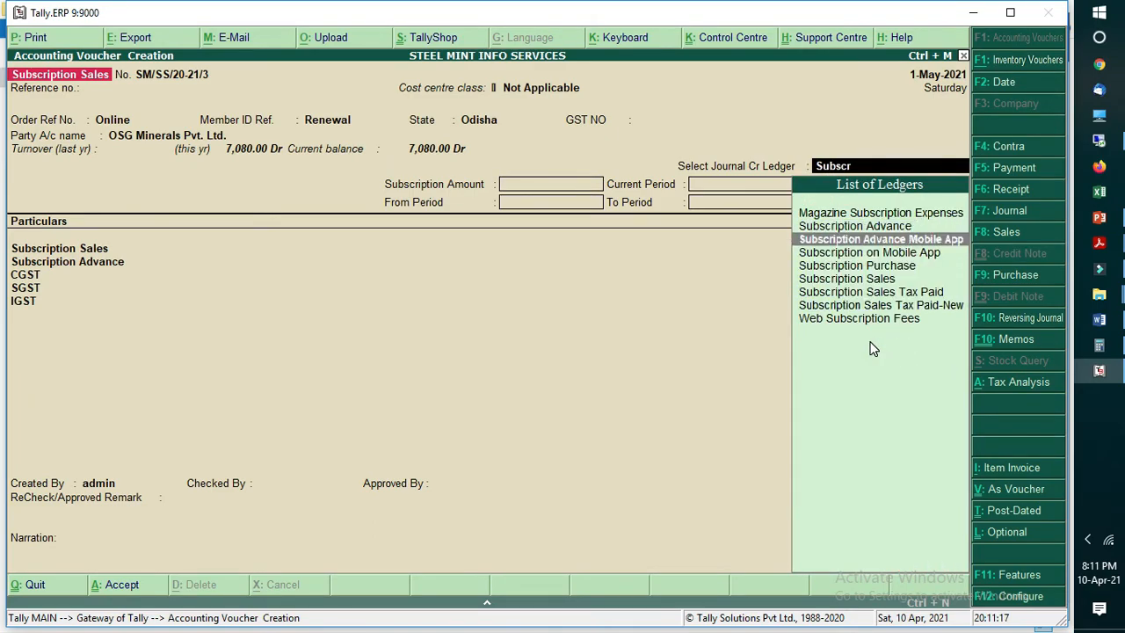
Step: Switch to the Sales Entry document in Word, look up the ledger used for the journal credit, and return to the Tally voucher
left_click(1099, 319)
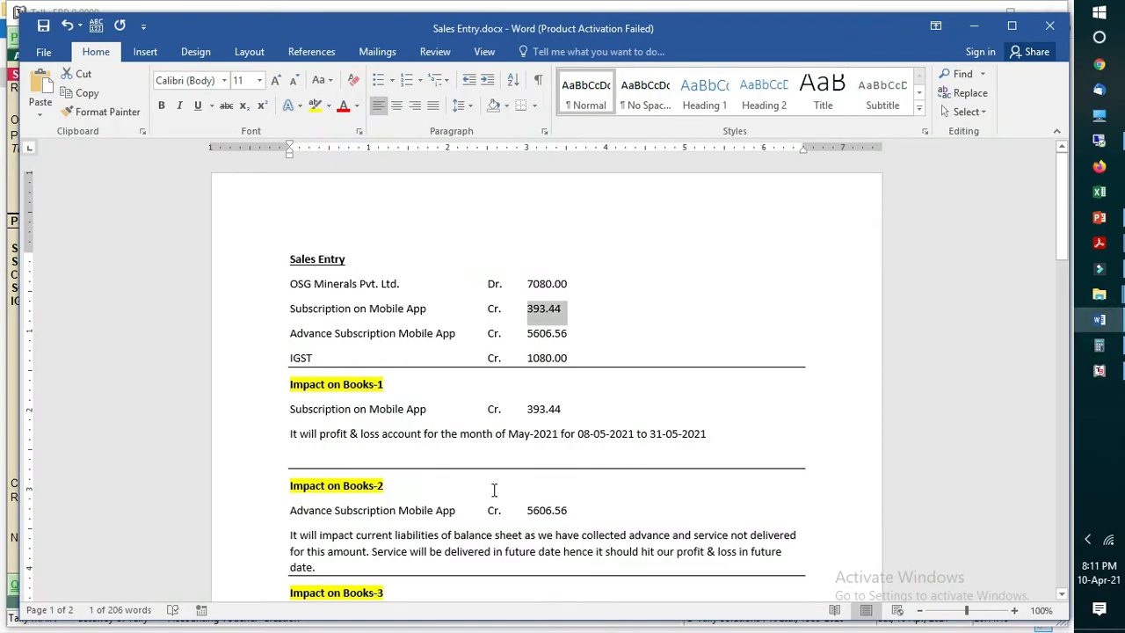
scroll(520, 520, "down", 2)
scroll(520, 520, "down", 12)
left_click(311, 350)
left_click_drag(311, 350, 376, 353)
left_click(1097, 373)
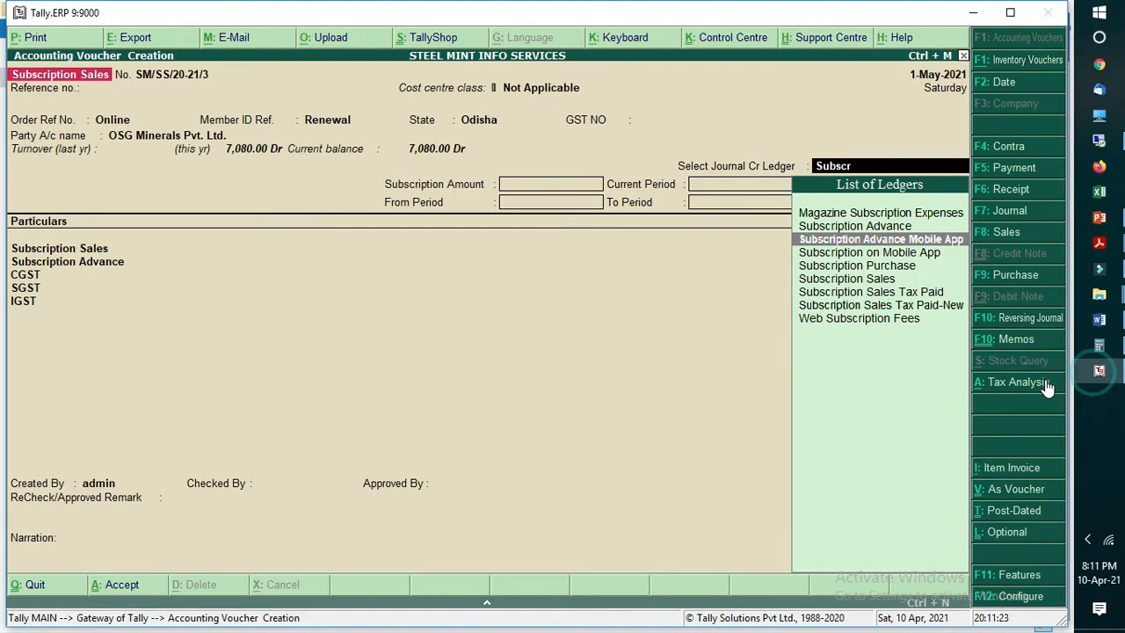
Step: Clear the partial ledger search and set the journal credit ledger to Sales Tax paid Mobile App
type("s")
key("Escape")
key("Escape")
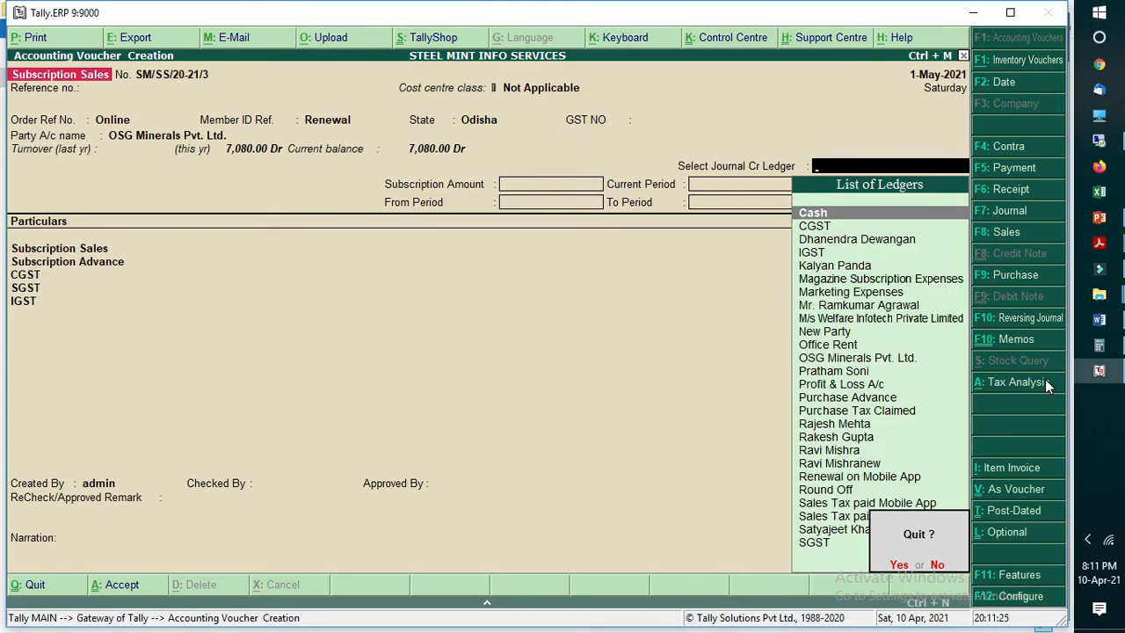
key("Escape")
type("salest")
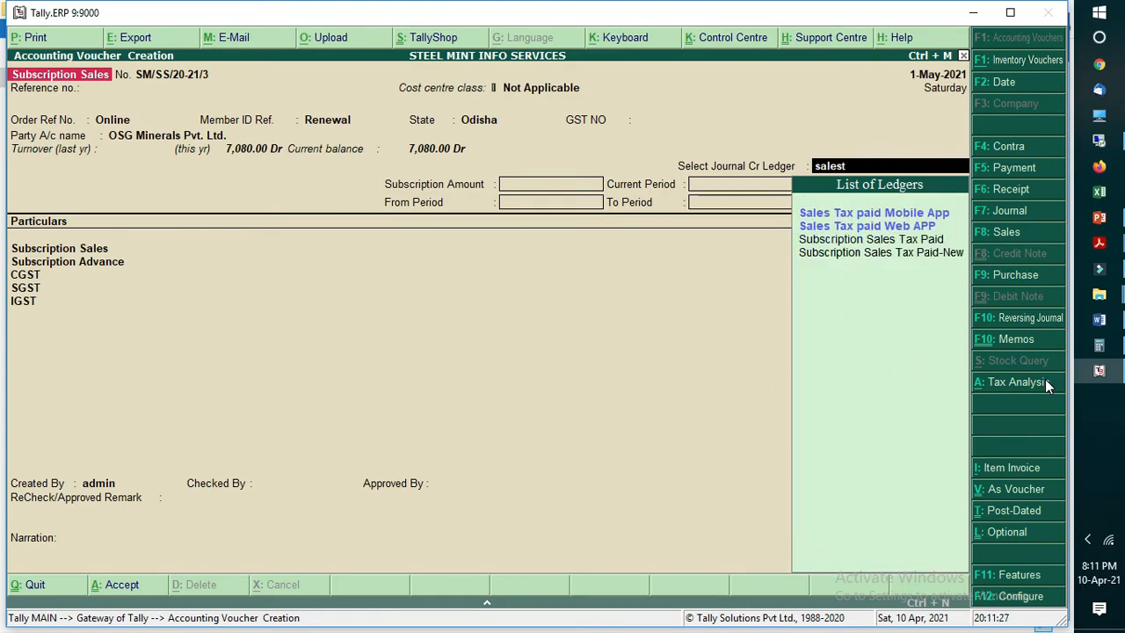
key("Return")
Step: Enter a subscription amount of 6,000 for the period 8-5-2021 to 8-5-2022, and fill in the member ID
type("6,000")
key("Return")
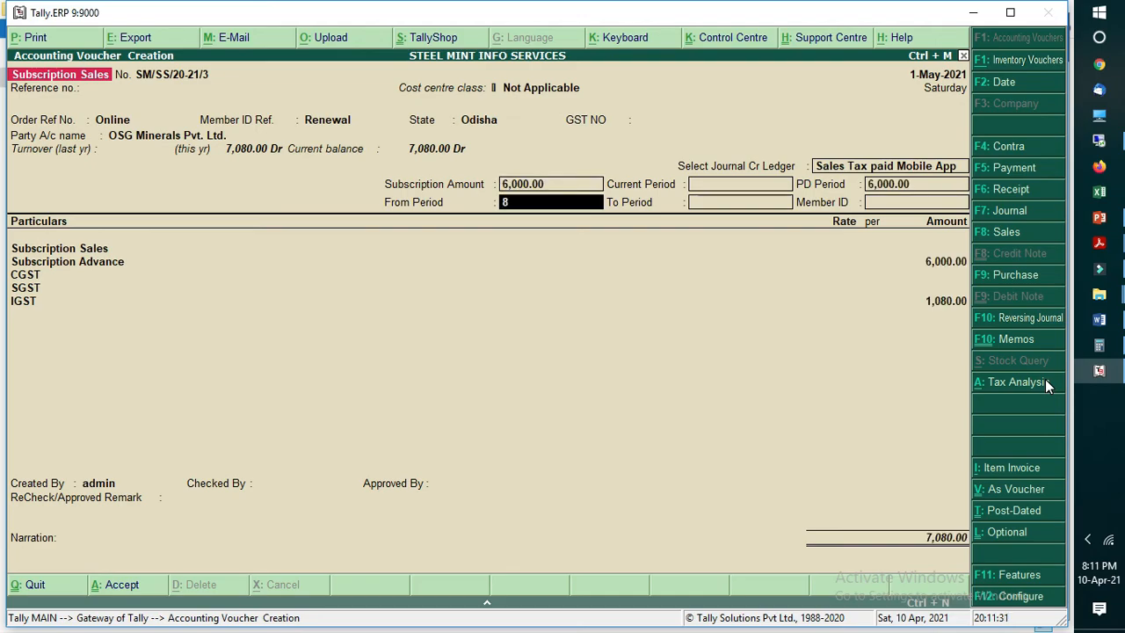
type("8.5.2021")
key("Return")
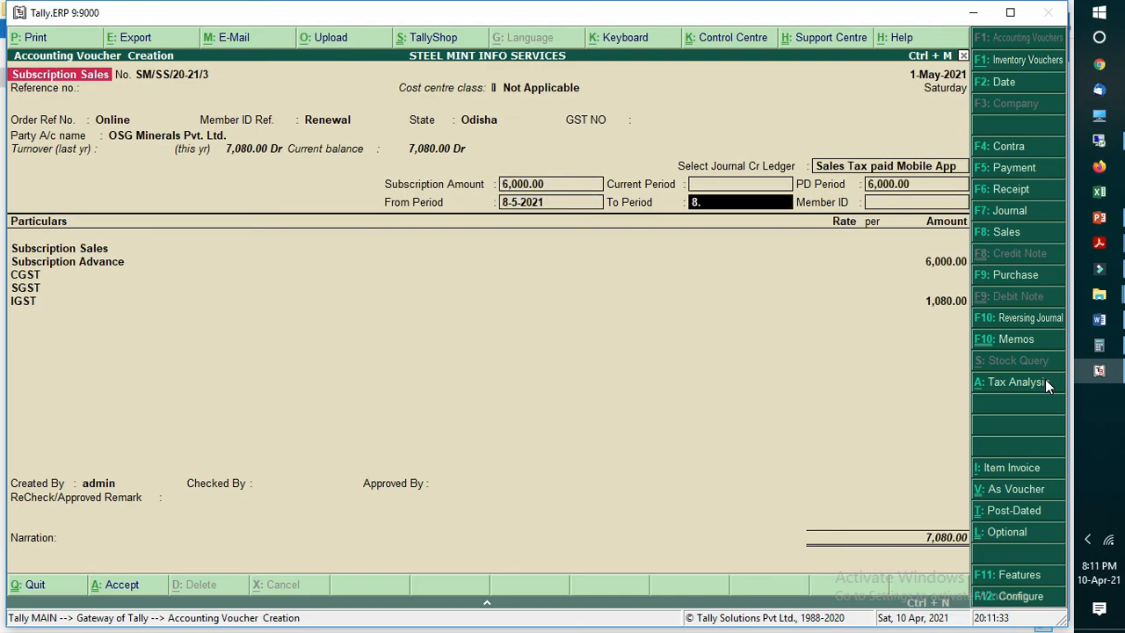
type("8.5.2022")
key("Return")
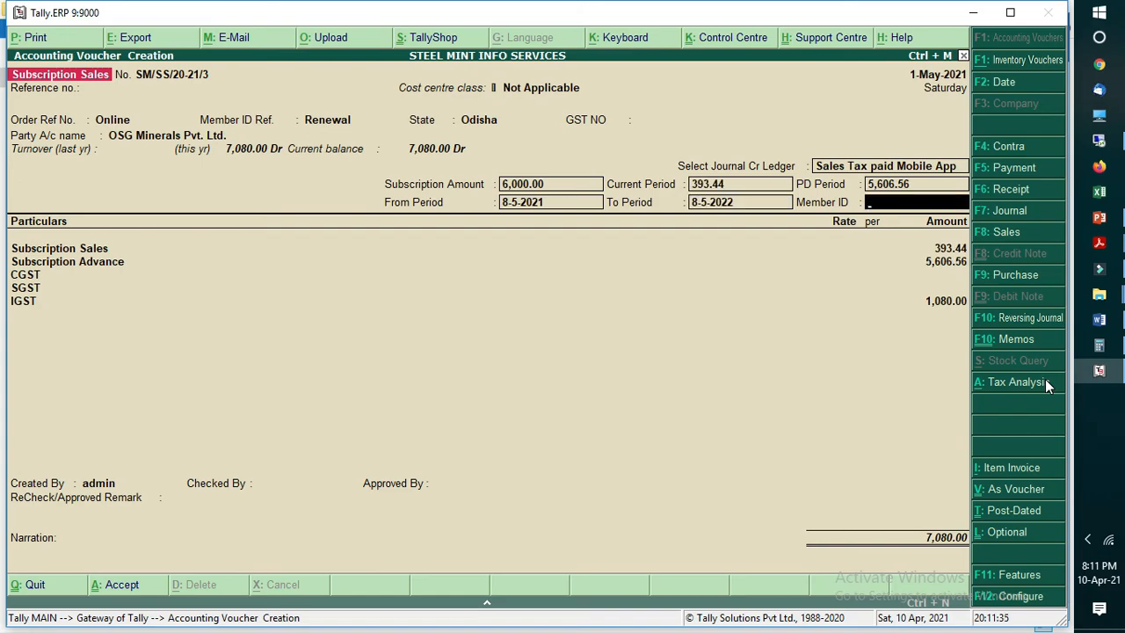
type("234234")
key("Return")
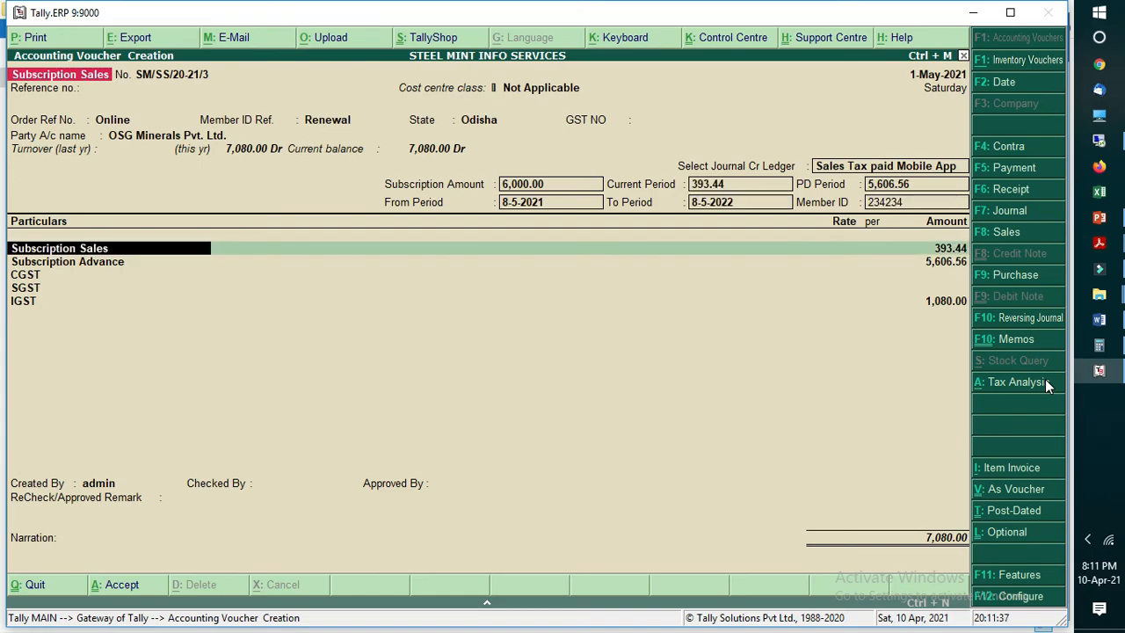
Step: Accept the sales, advance and tax lines with their proposed cost centre allocations, and advance through the remaining voucher fields without a narration
key("Return")
key("Return")
key("Return")
key("Return")
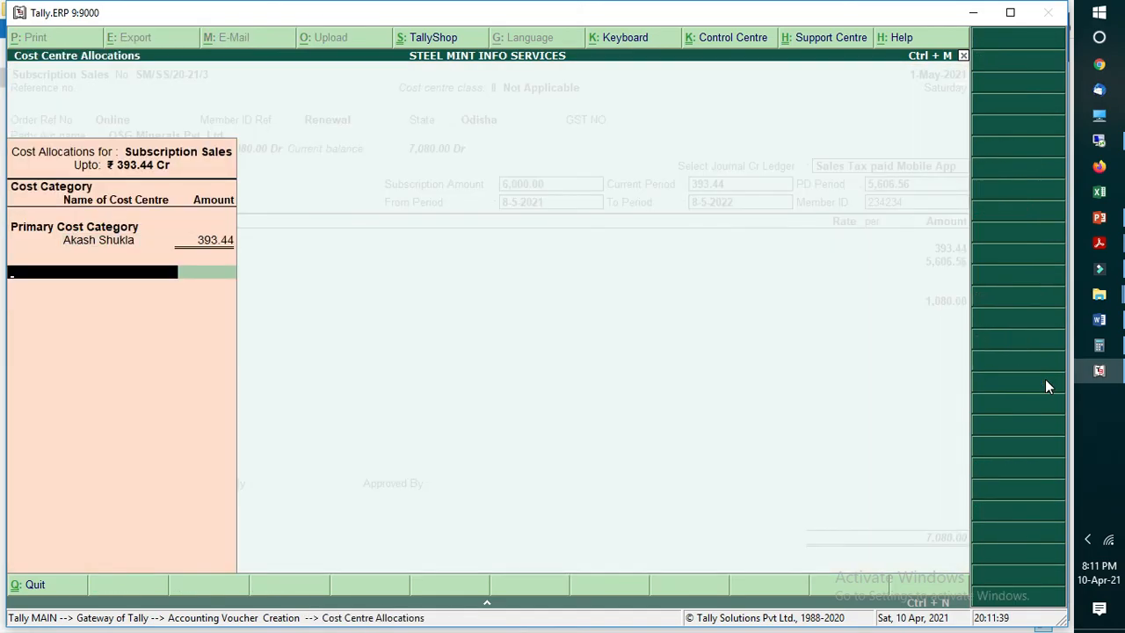
key("Return")
key("Return")
key("Return")
key("Return")
key("Return")
key("Return")
key("Return")
key("Return")
key("Return")
key("Return")
key("Return")
key("Return")
key("Return")
key("Return")
key("Return")
key("Return")
key("Return")
key("Return")
key("Return")
key("Return")
key("Return")
key("Return")
key("Return")
key("Return")
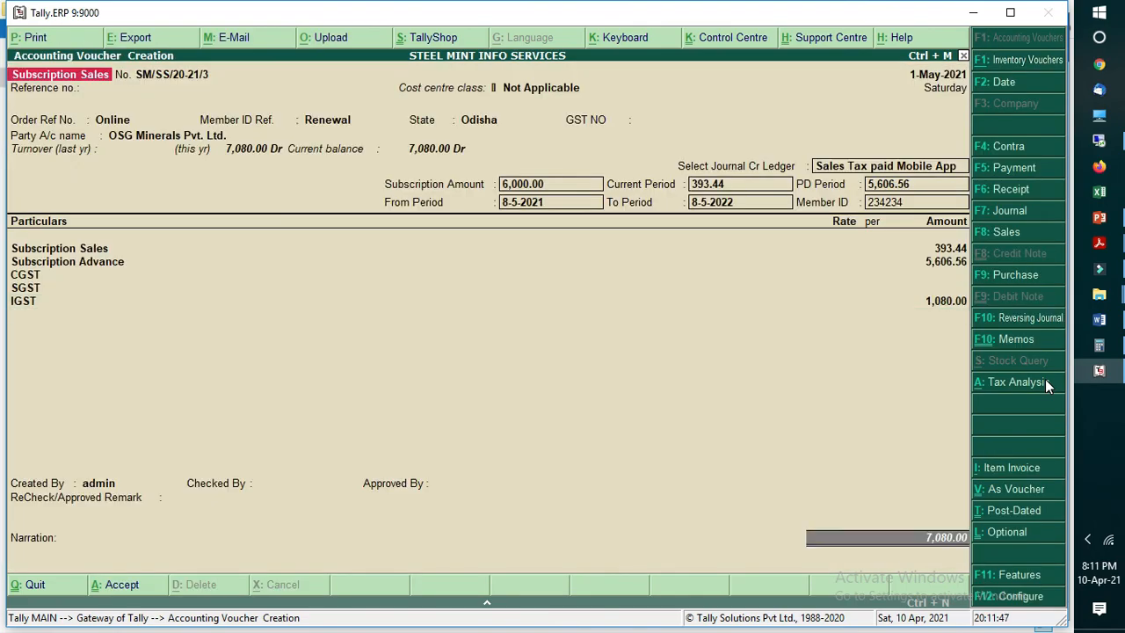